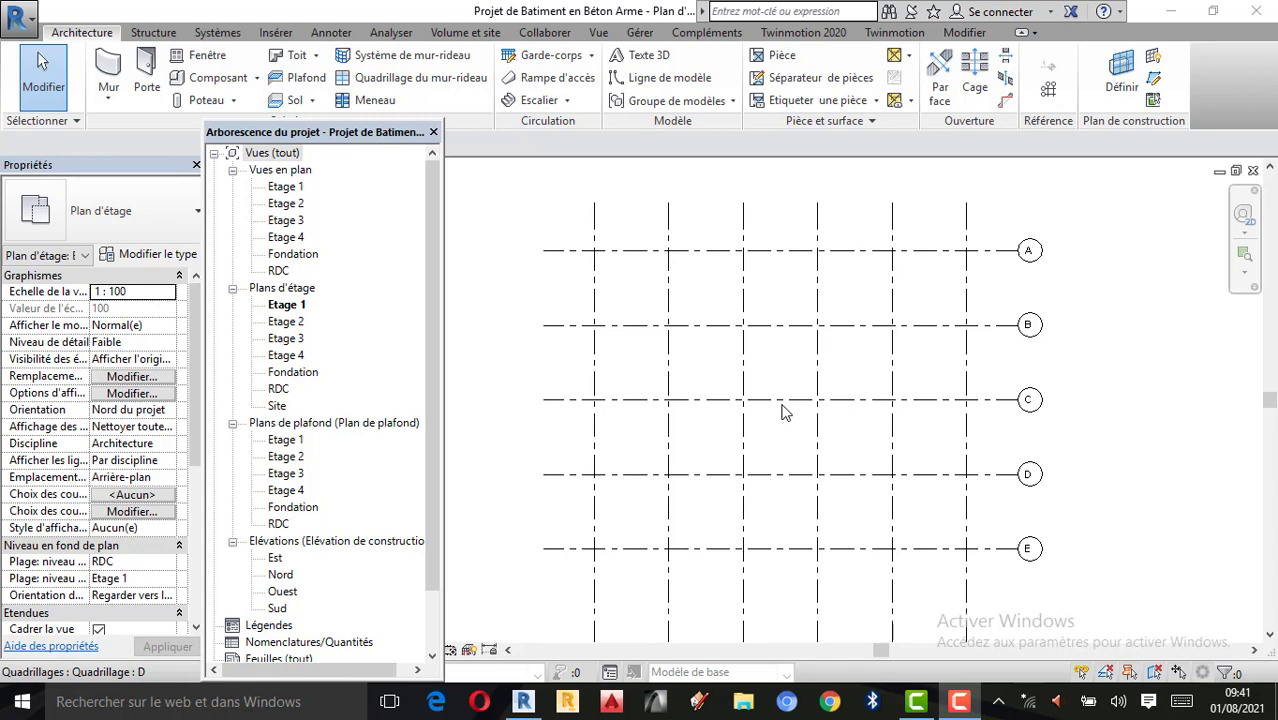
left_click(959, 702)
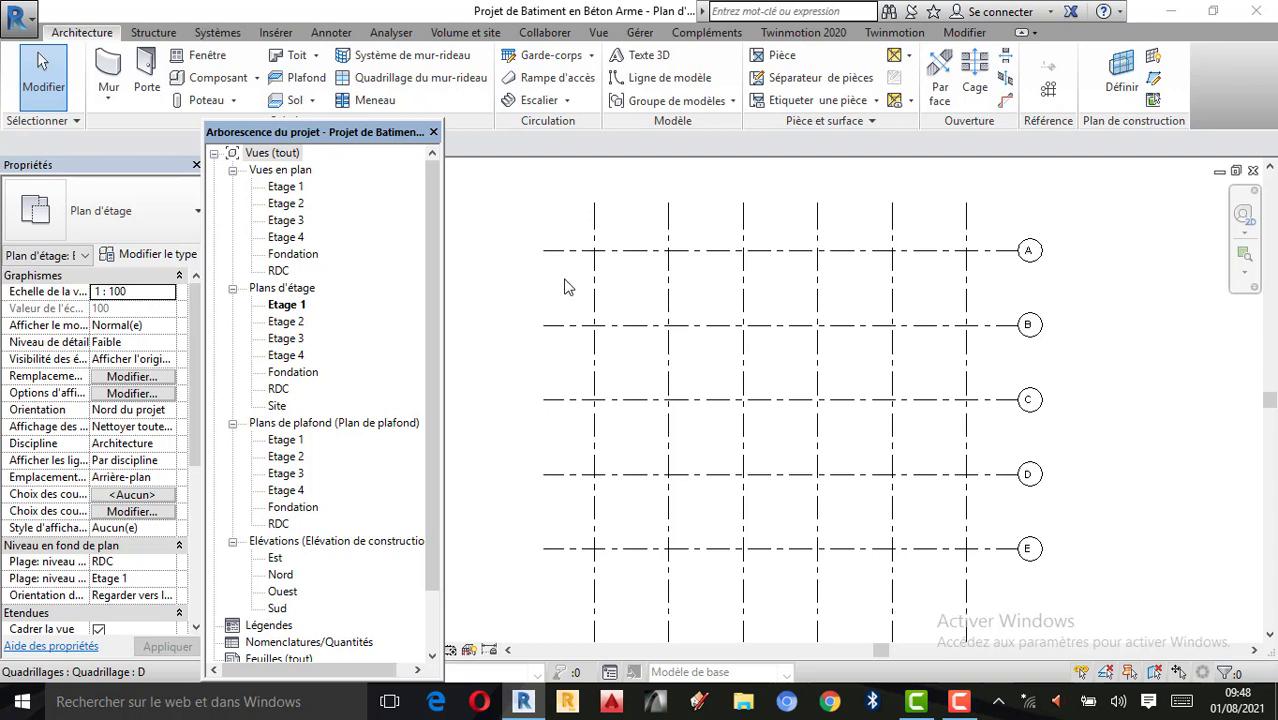
left_click(30, 20)
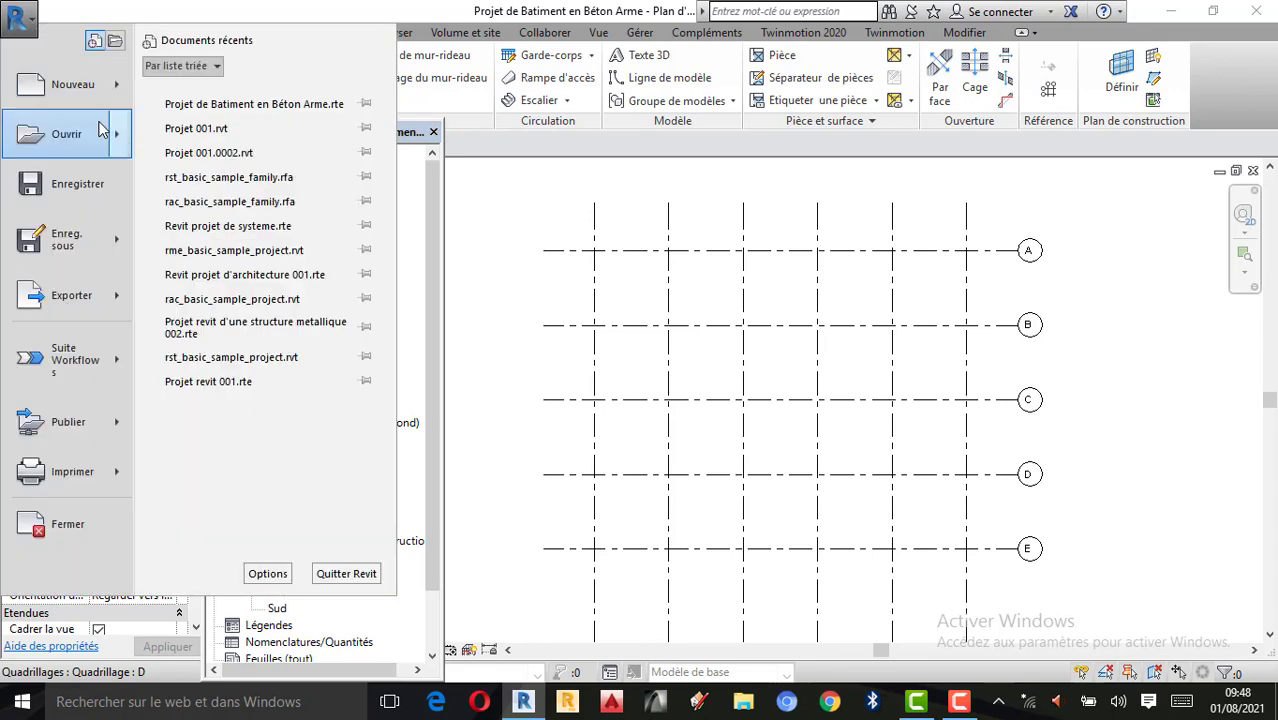
mouse_move(78, 92)
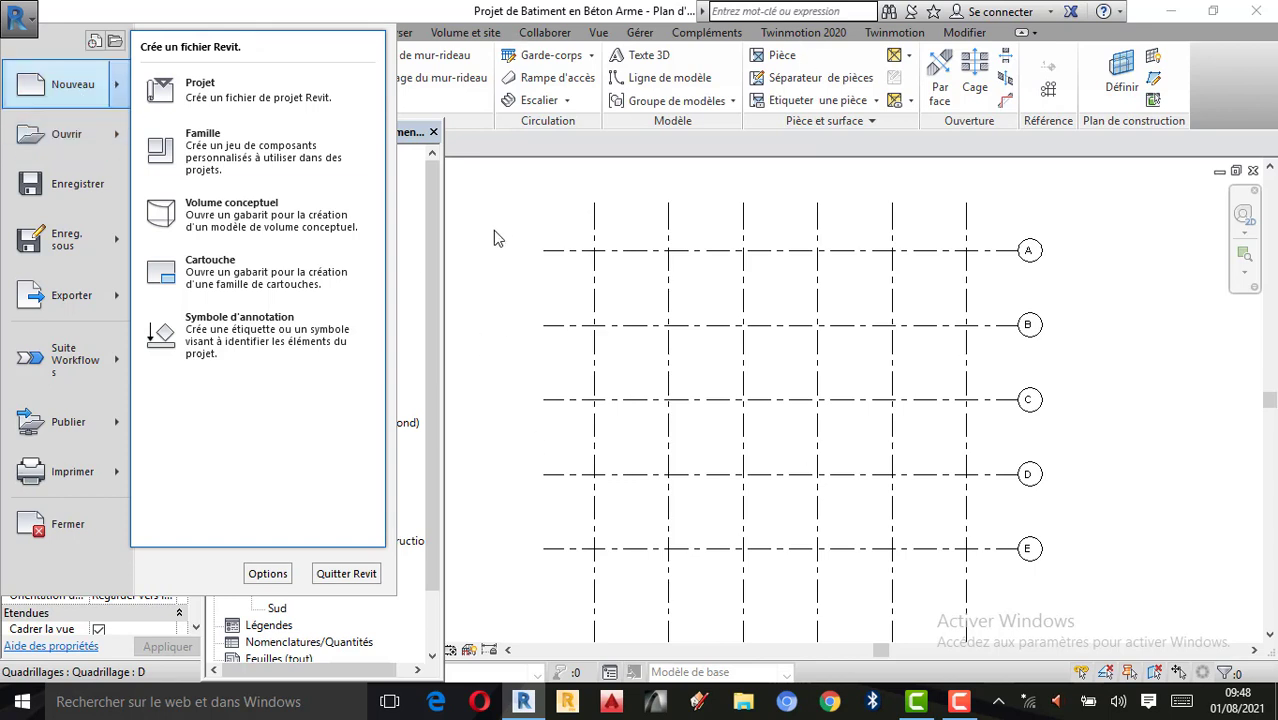
mouse_move(72, 260)
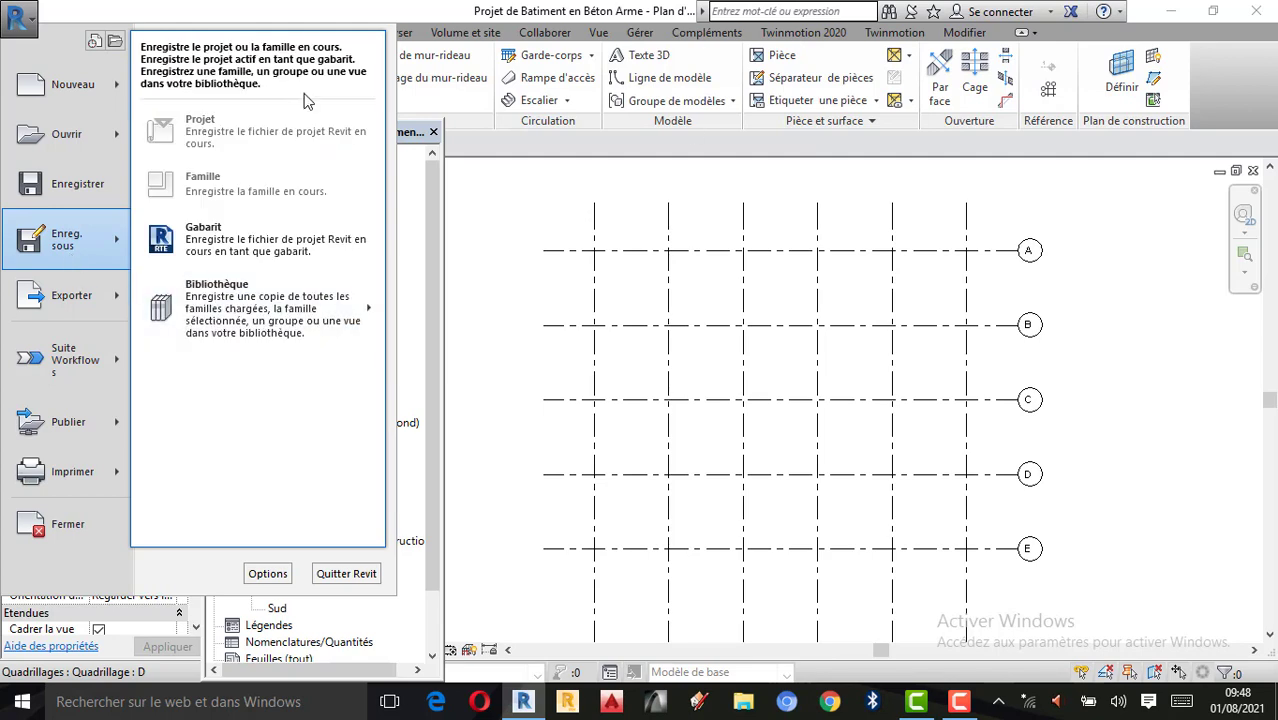
mouse_move(110, 145)
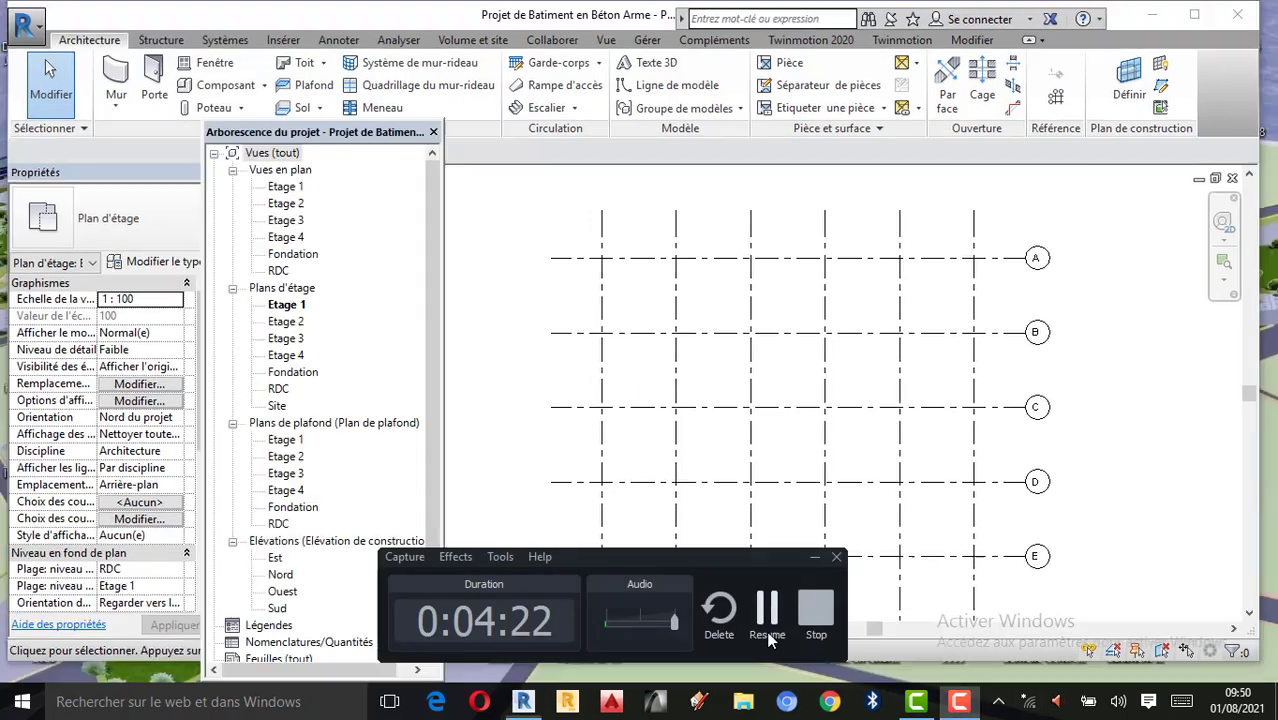
left_click(768, 635)
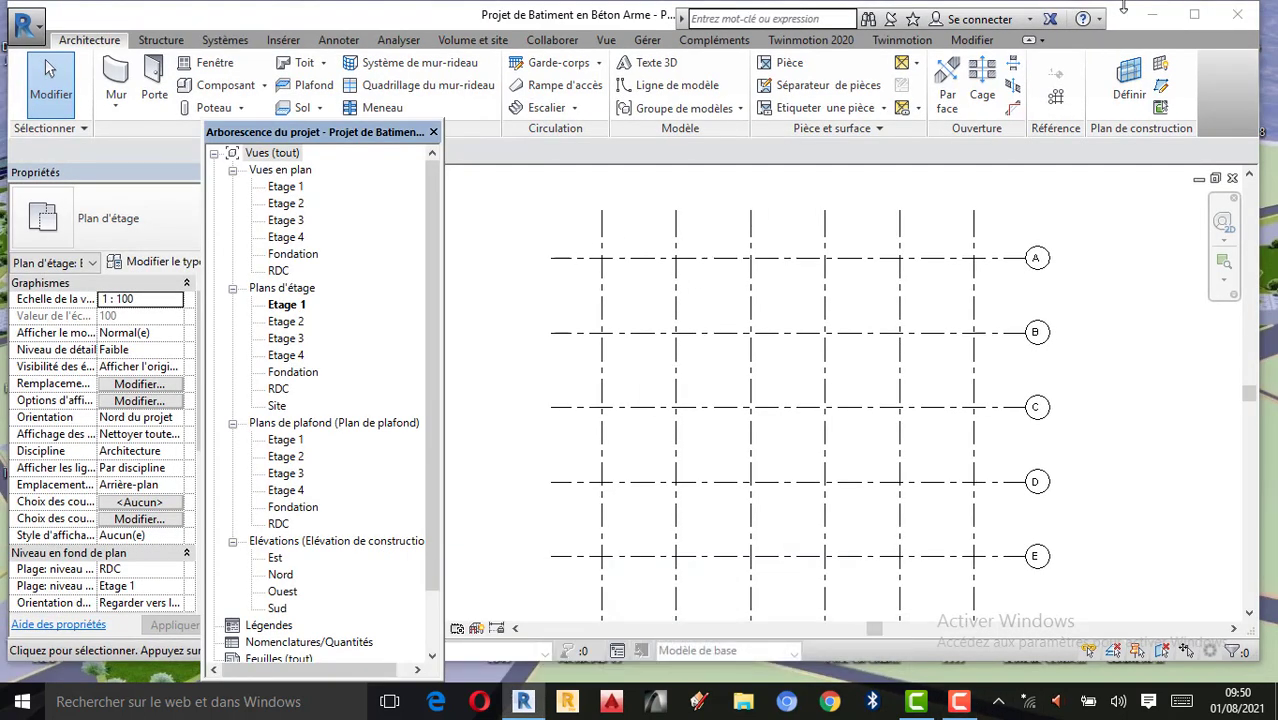
Maximize the window and create a new project from the Gabarit de construction template
left_click(1194, 14)
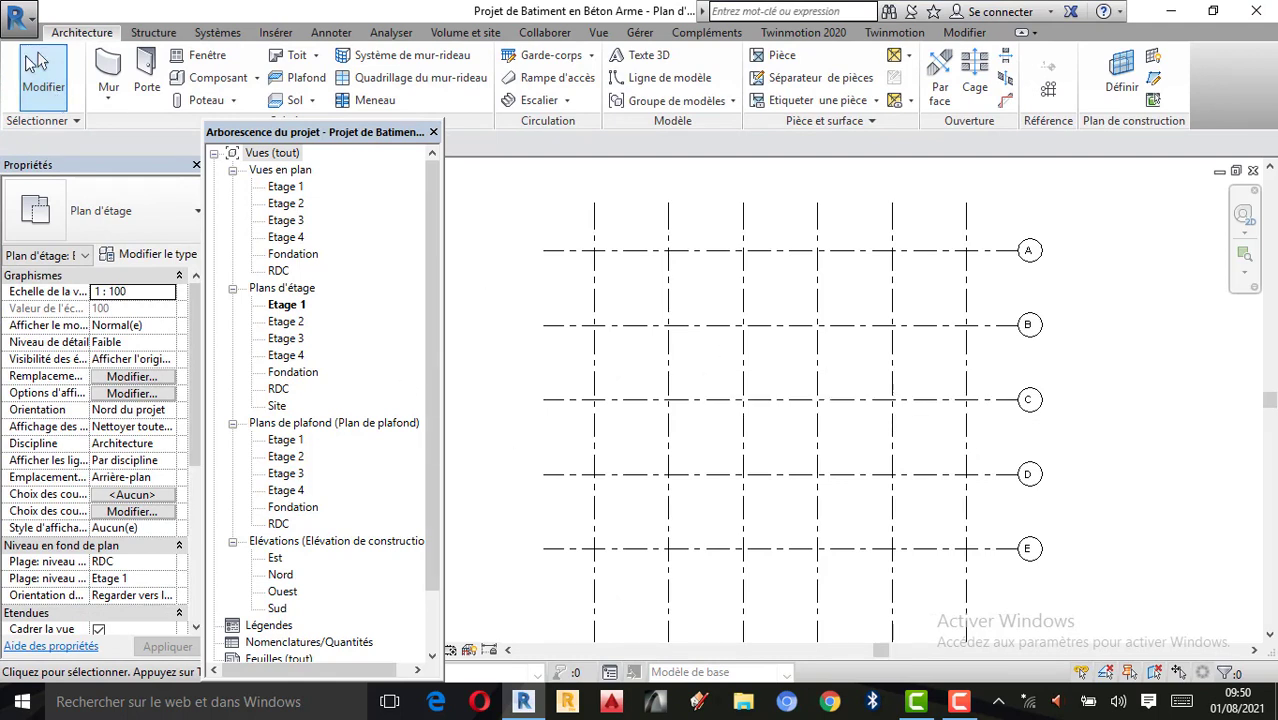
left_click(22, 20)
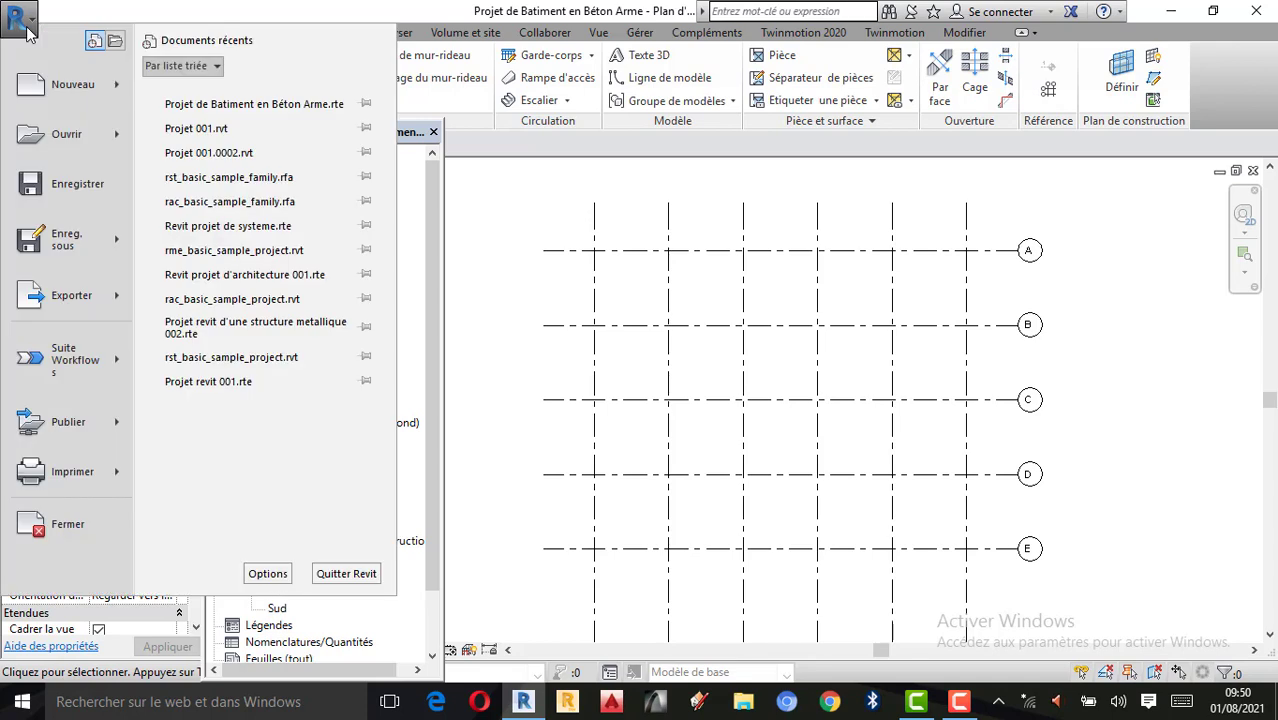
left_click(65, 88)
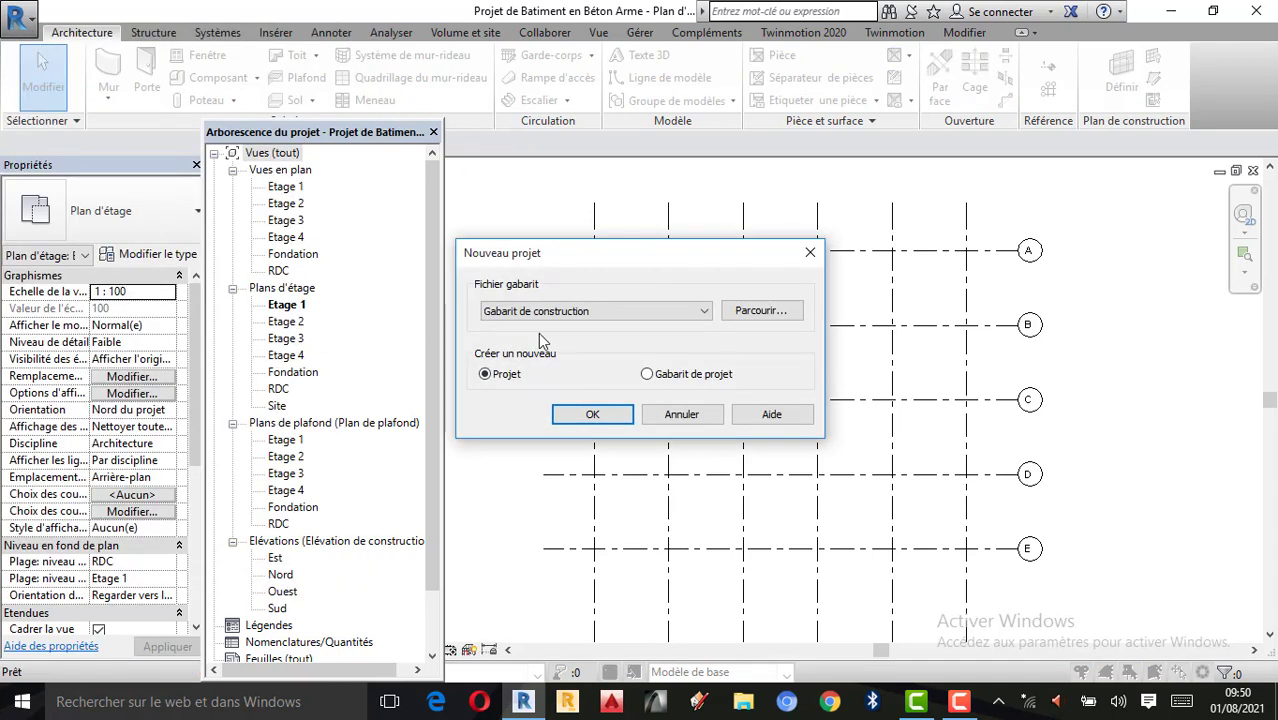
left_click(593, 414)
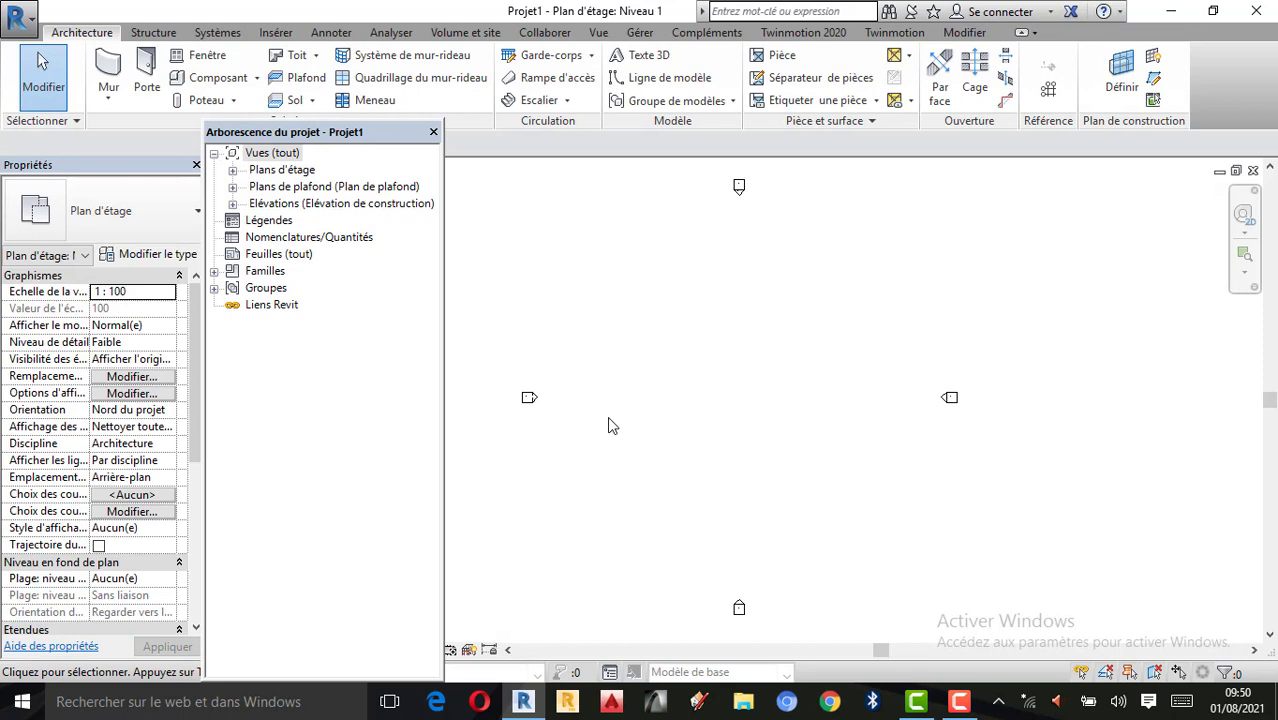
scroll(990, 382, "down", 2)
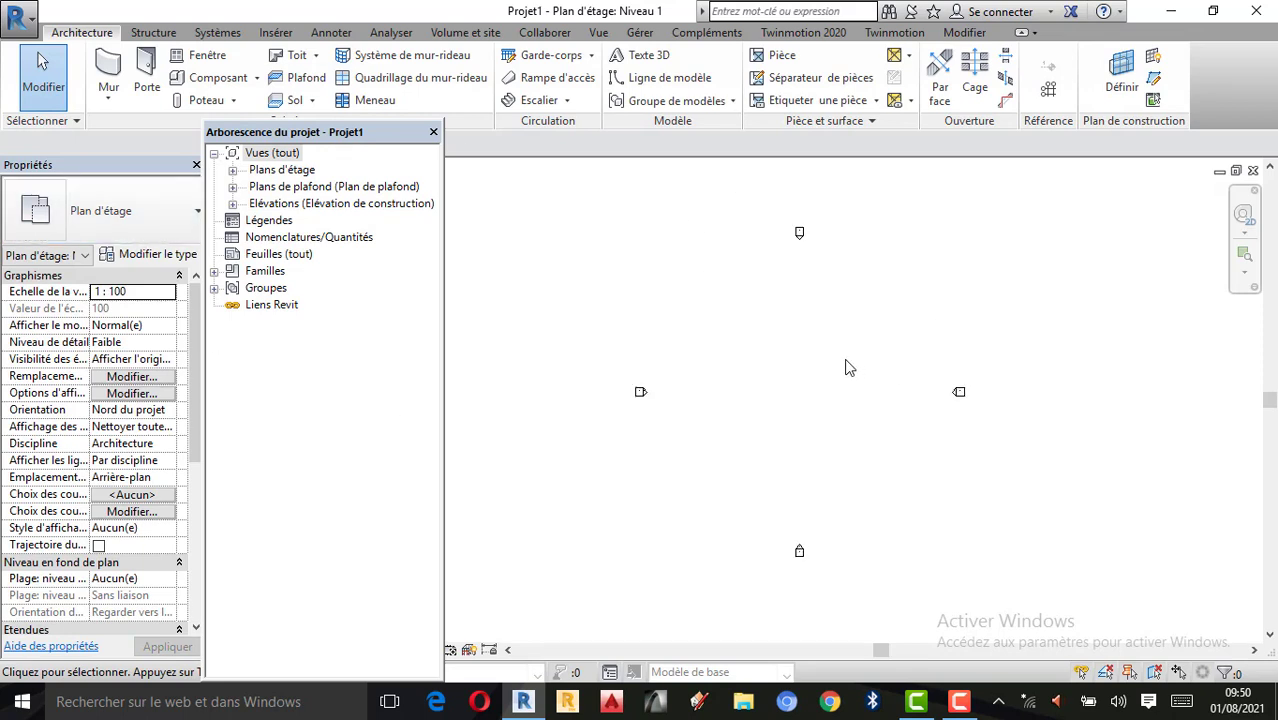
scroll(810, 248, "up", 1)
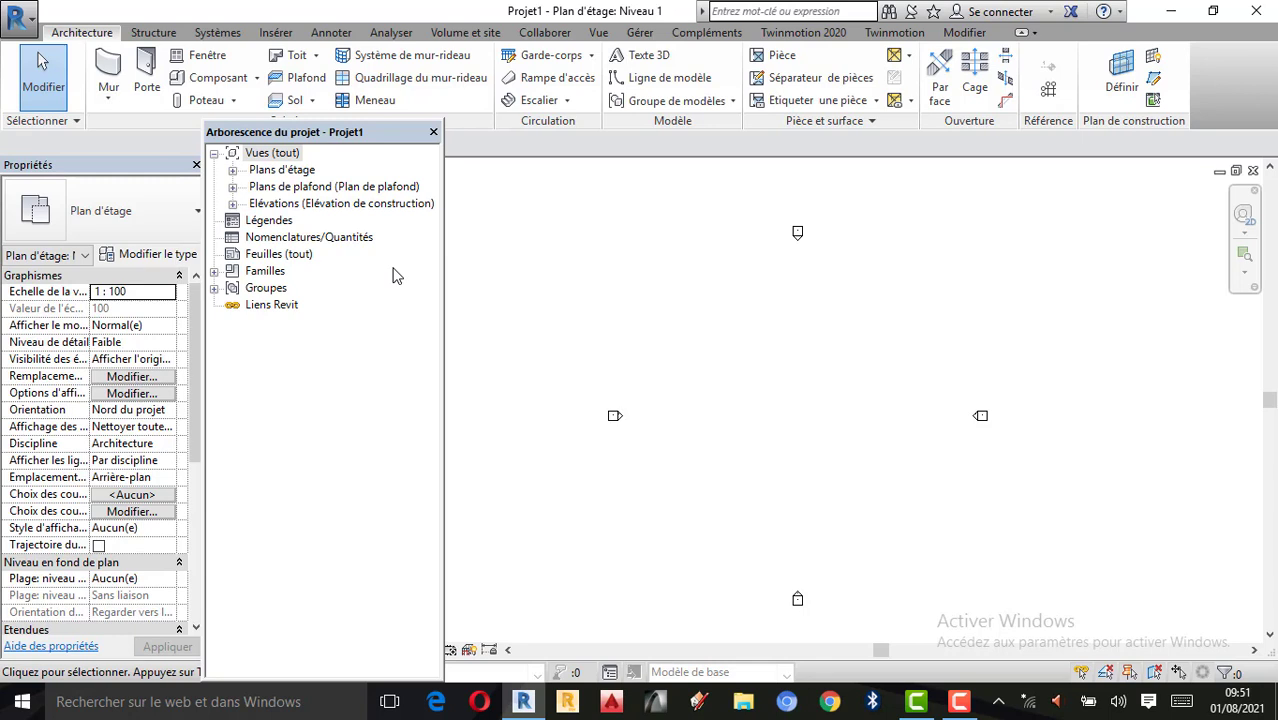
Restart Revit and dismiss the external tool error about Enscape 3D
left_click(1245, 12)
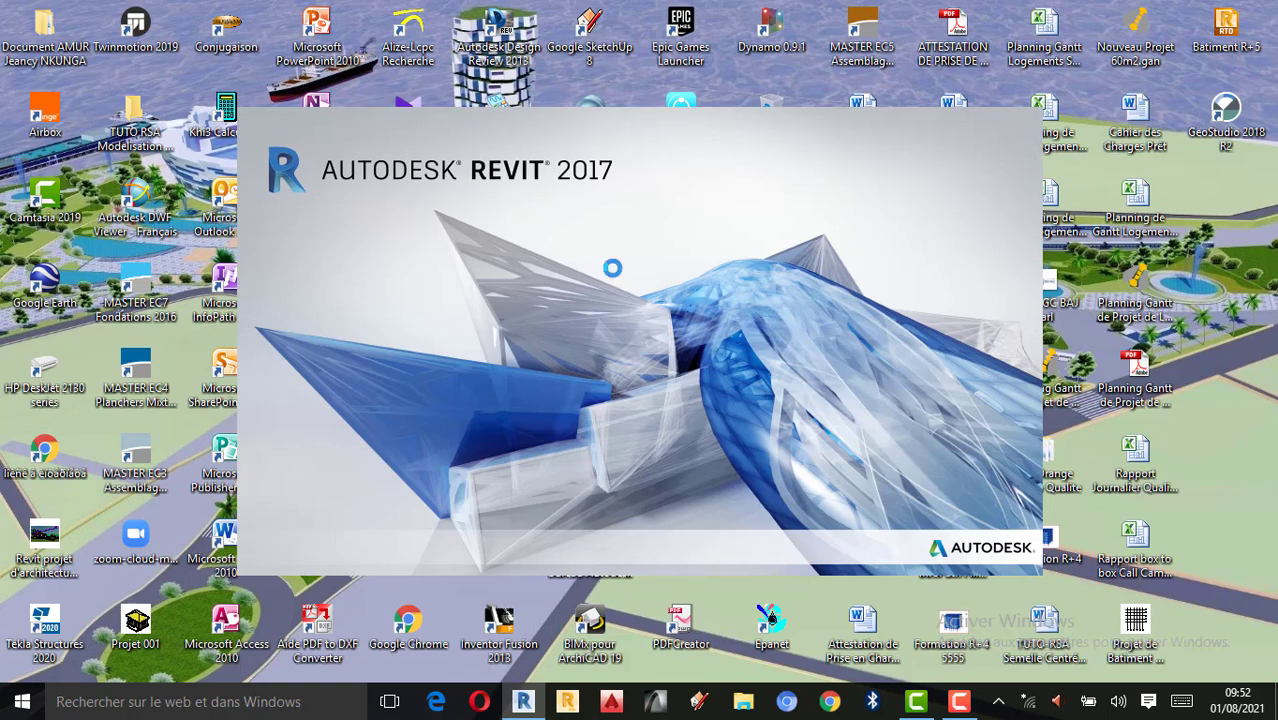
left_click(958, 701)
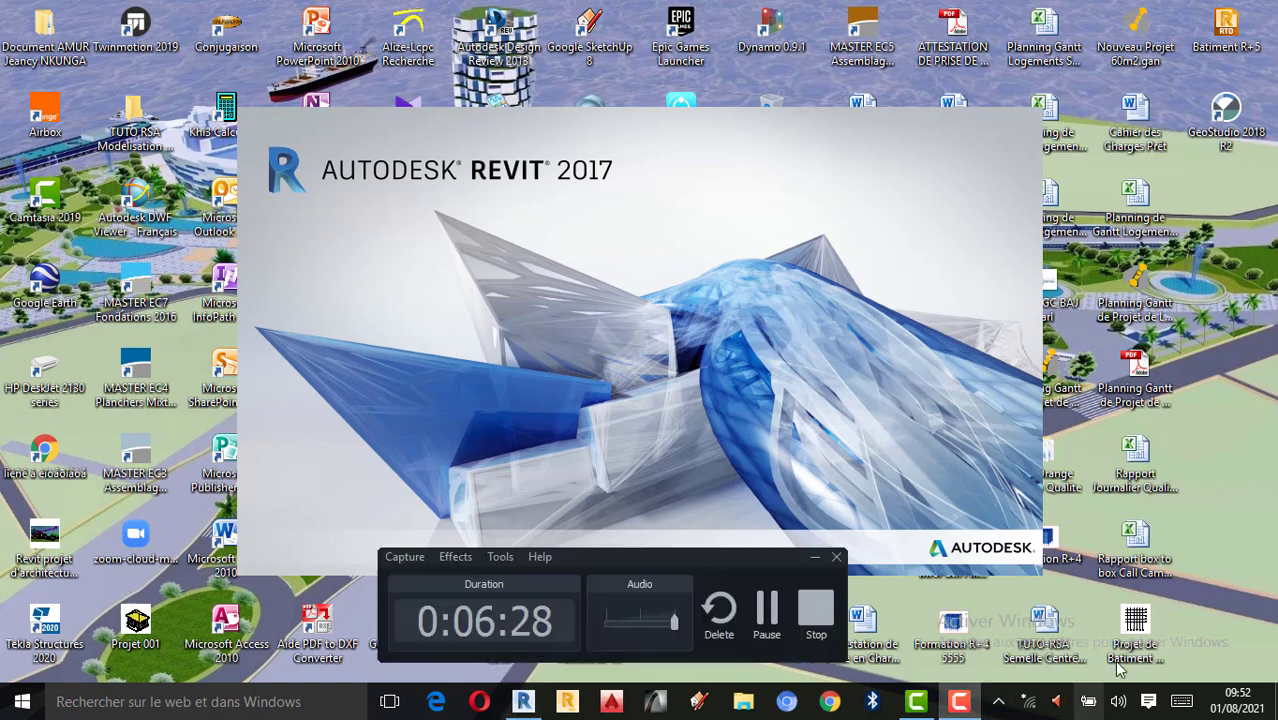
left_click(768, 608)
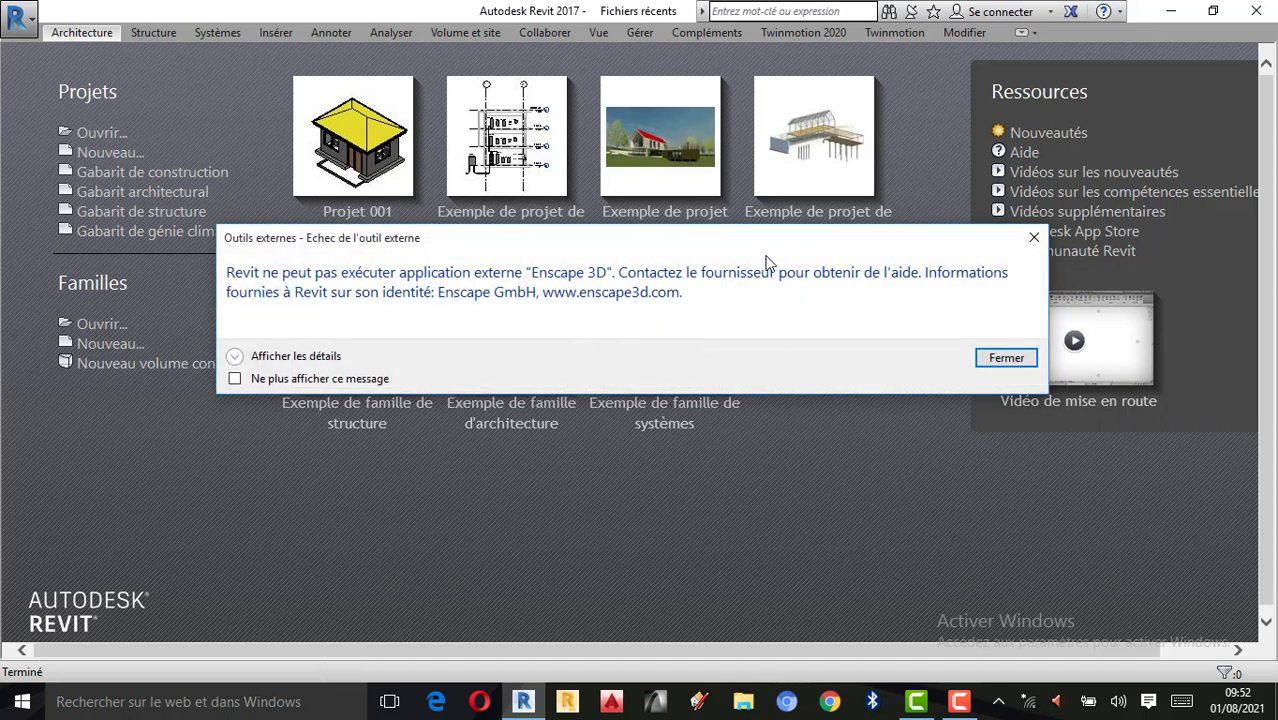
left_click(998, 360)
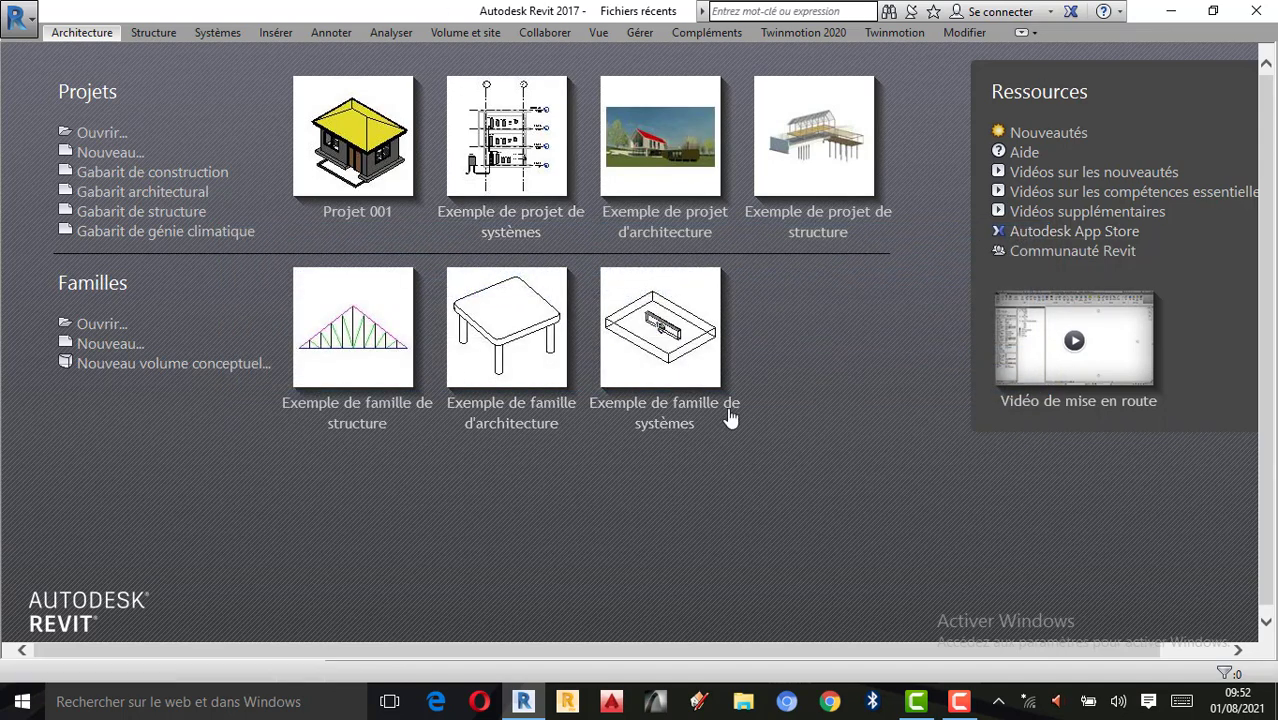
left_click(1211, 8)
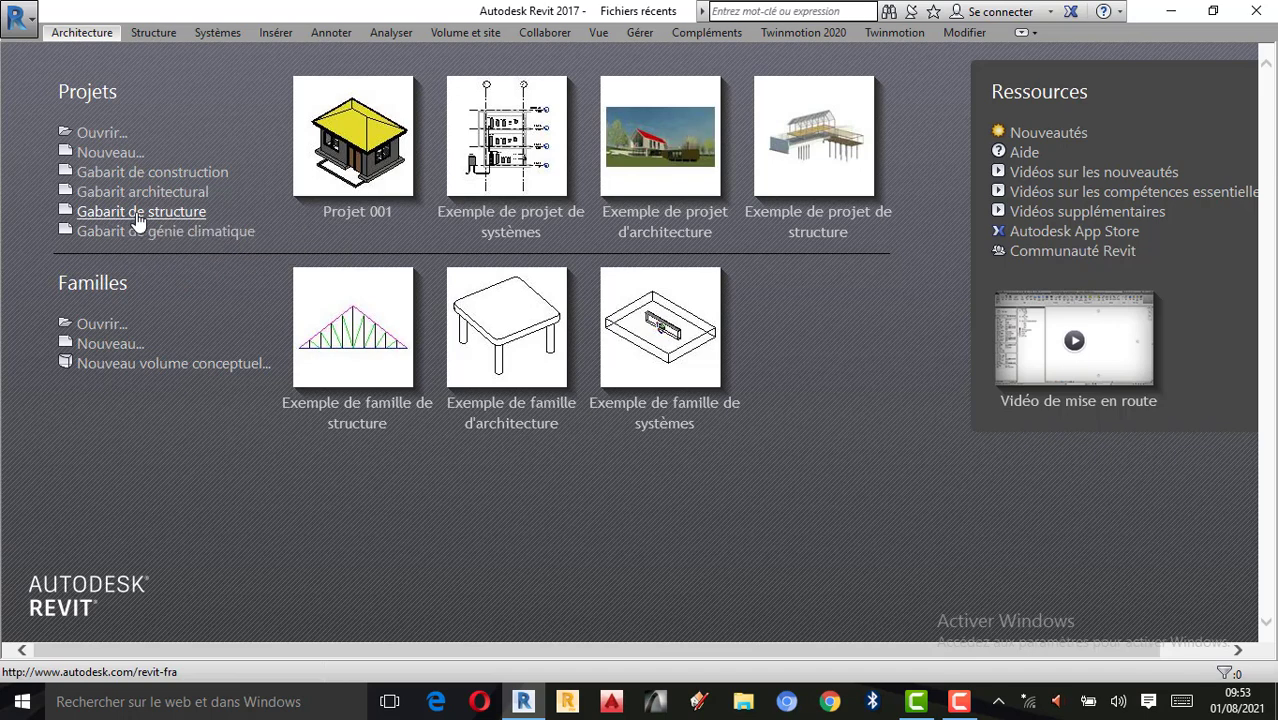
Browse the project template files in the Templates and Generic folders for a new project, and cancel without choosing one
left_click(100, 154)
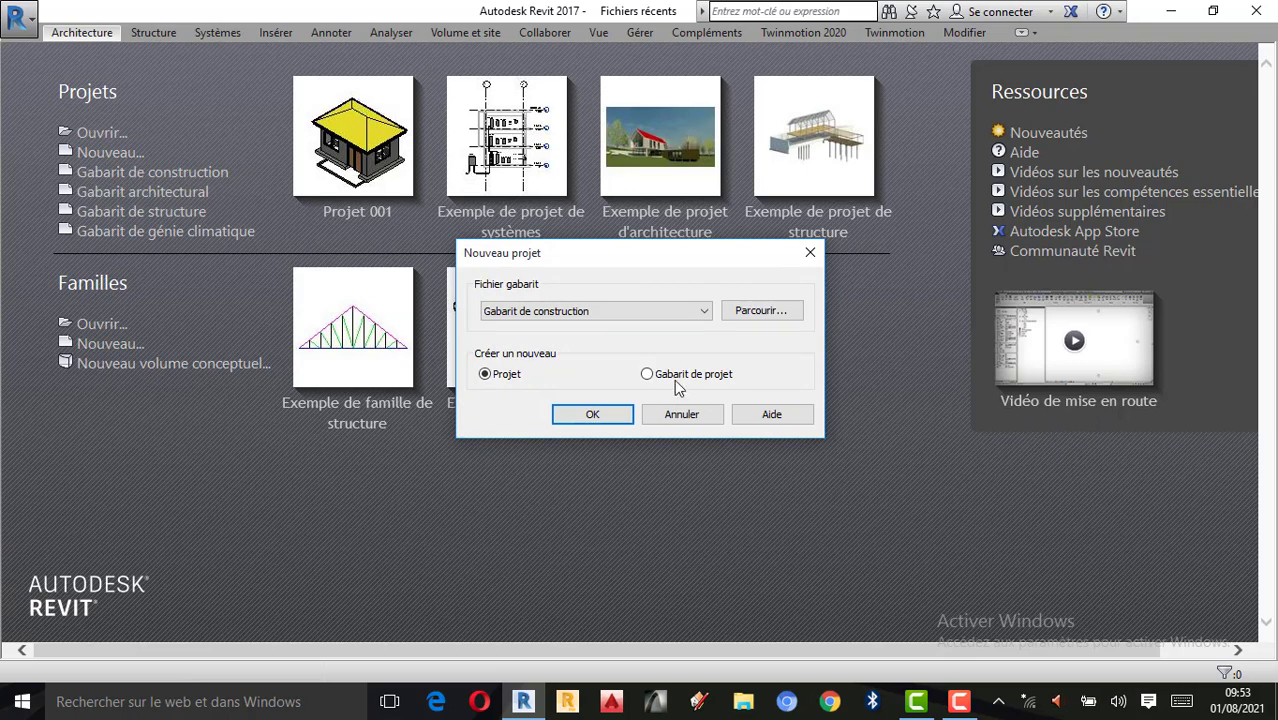
left_click(762, 311)
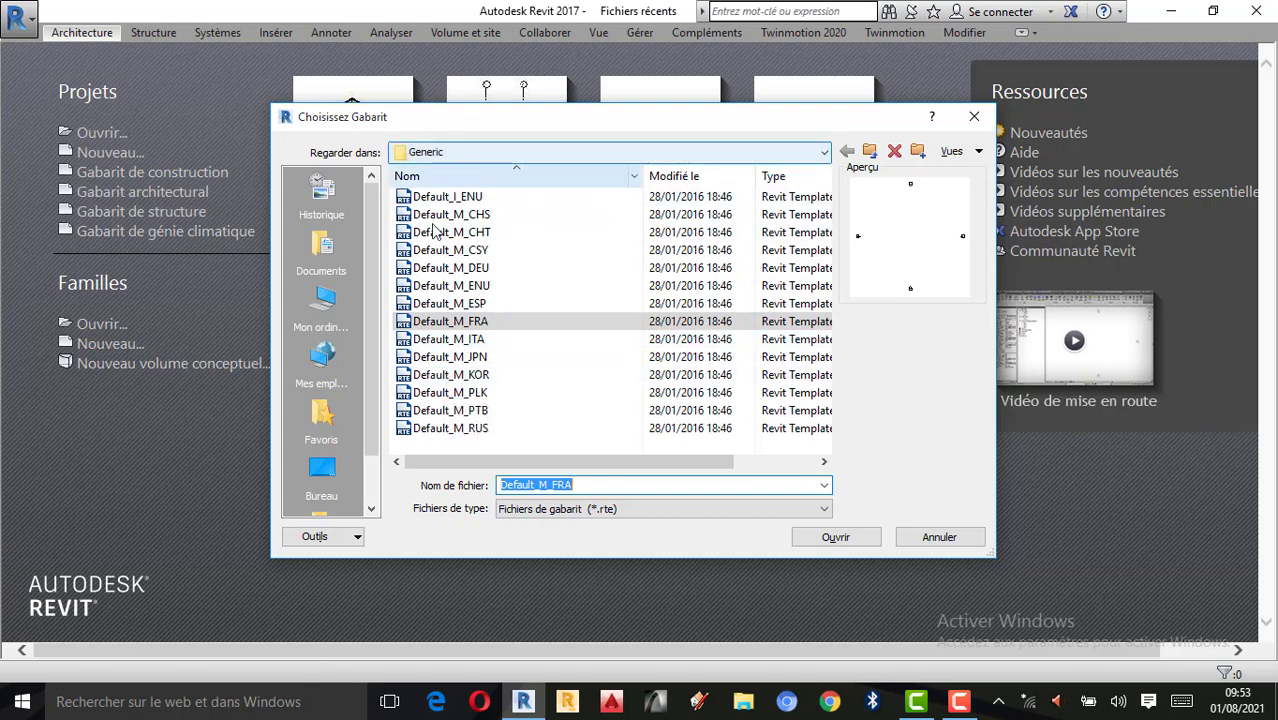
scroll(730, 450, "right", 2)
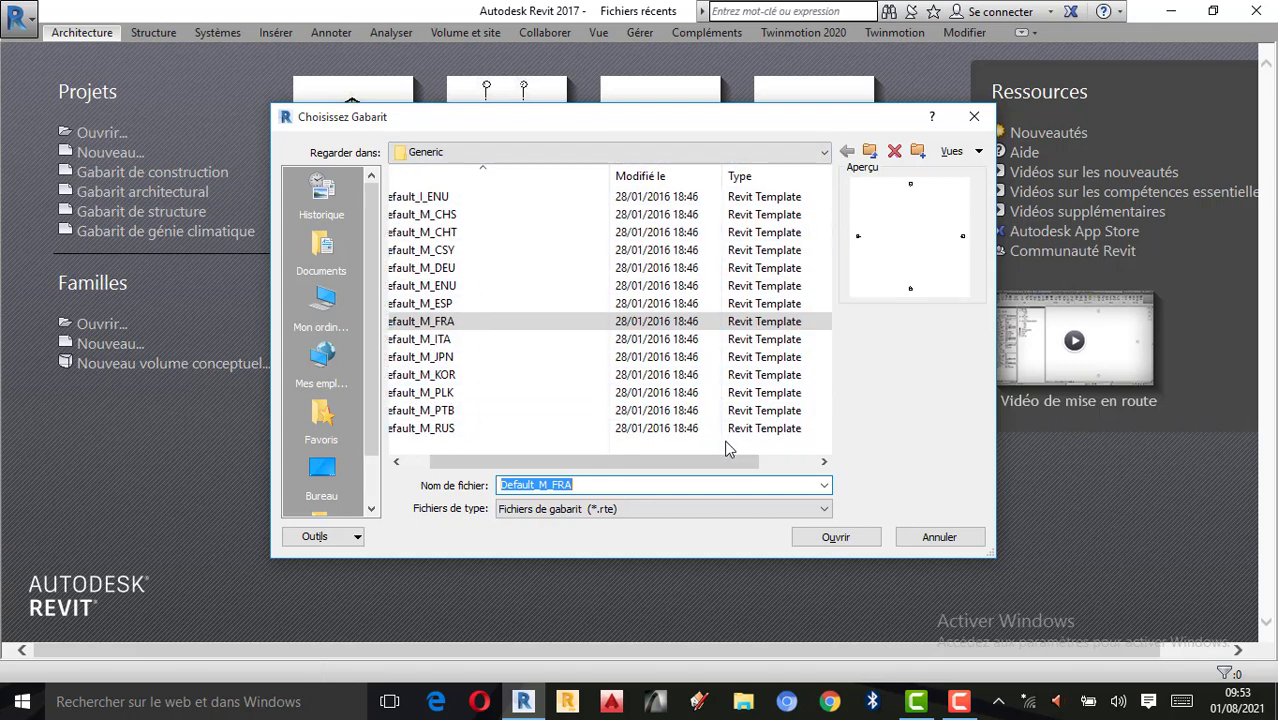
left_click_drag(624, 459, 528, 437)
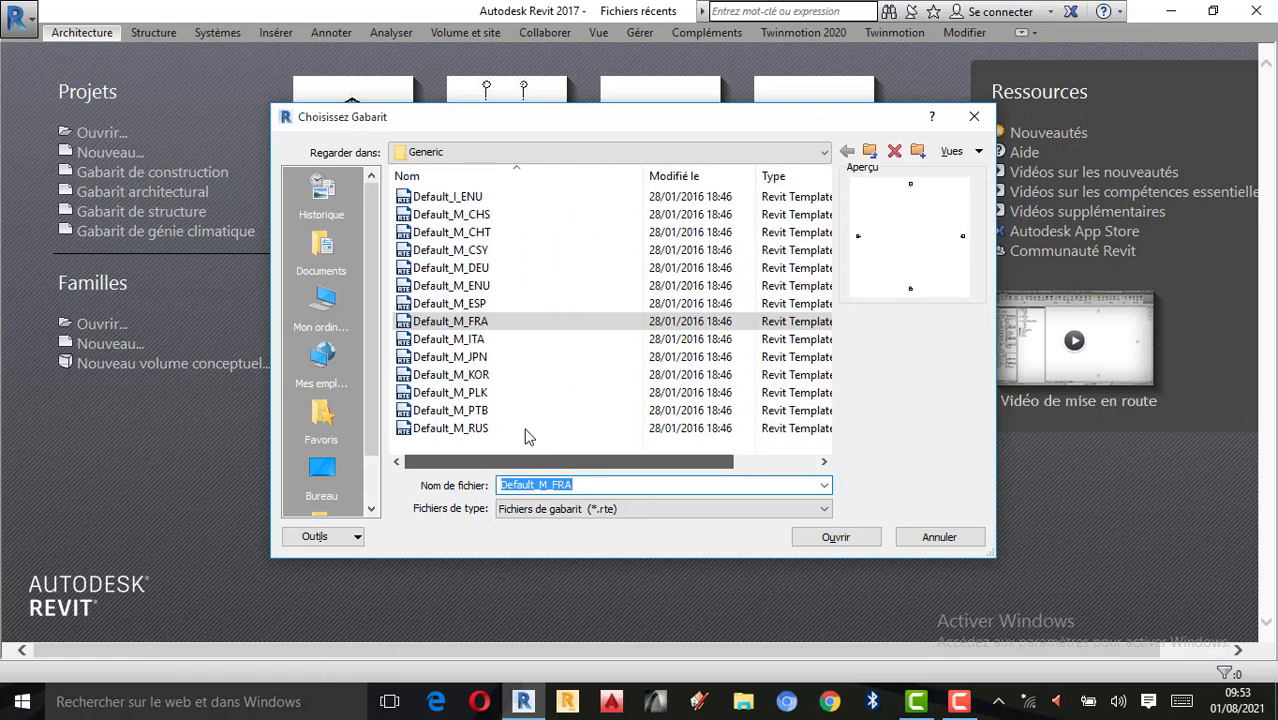
left_click(822, 152)
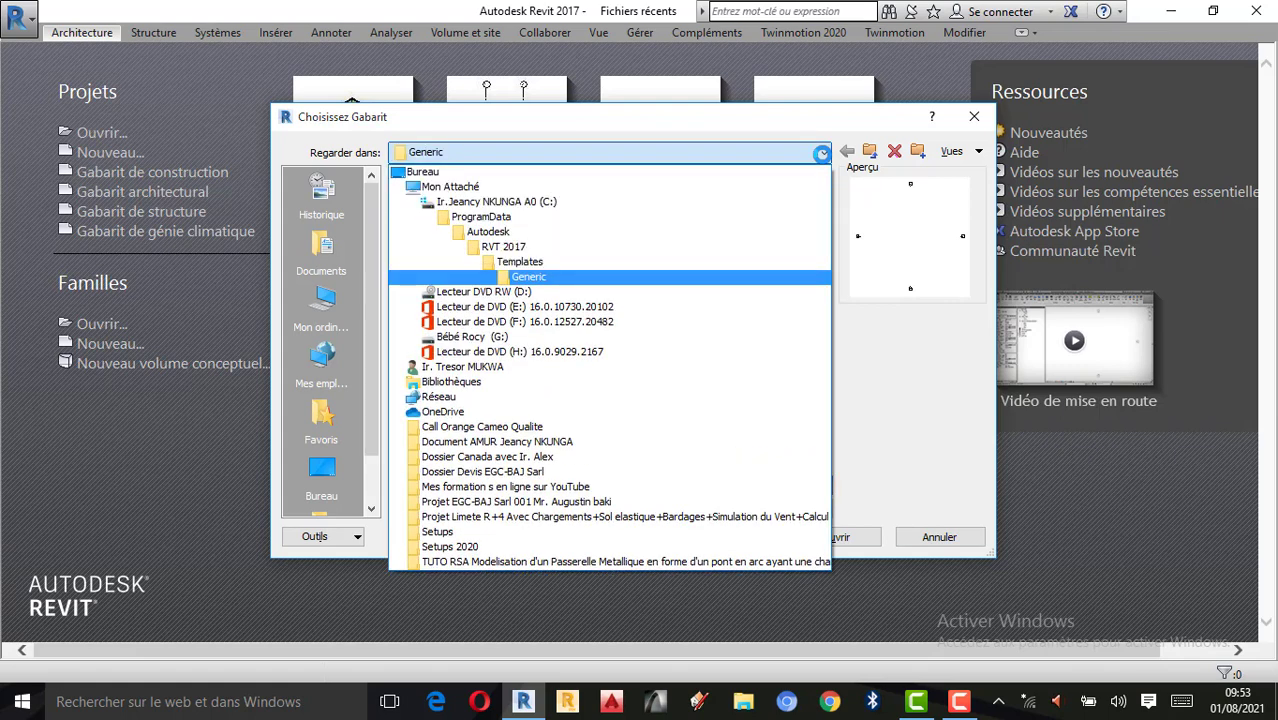
left_click(523, 261)
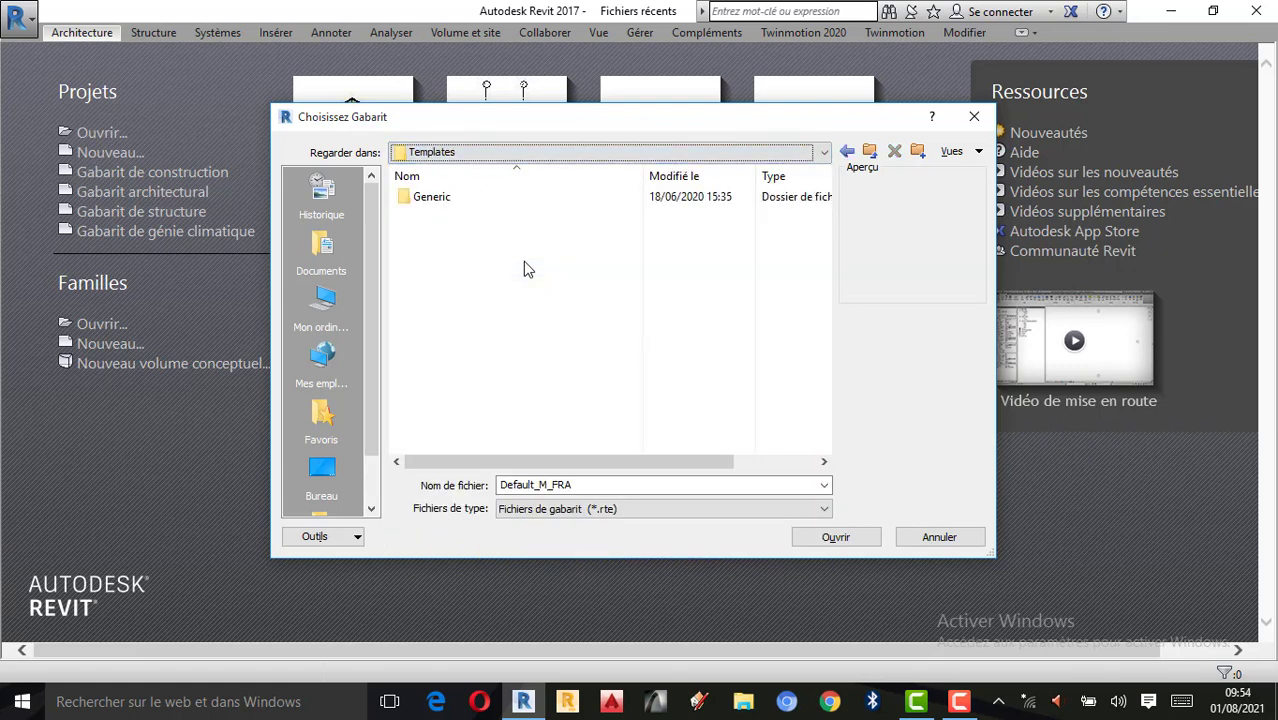
left_click_drag(641, 461, 590, 435)
left_click(447, 200)
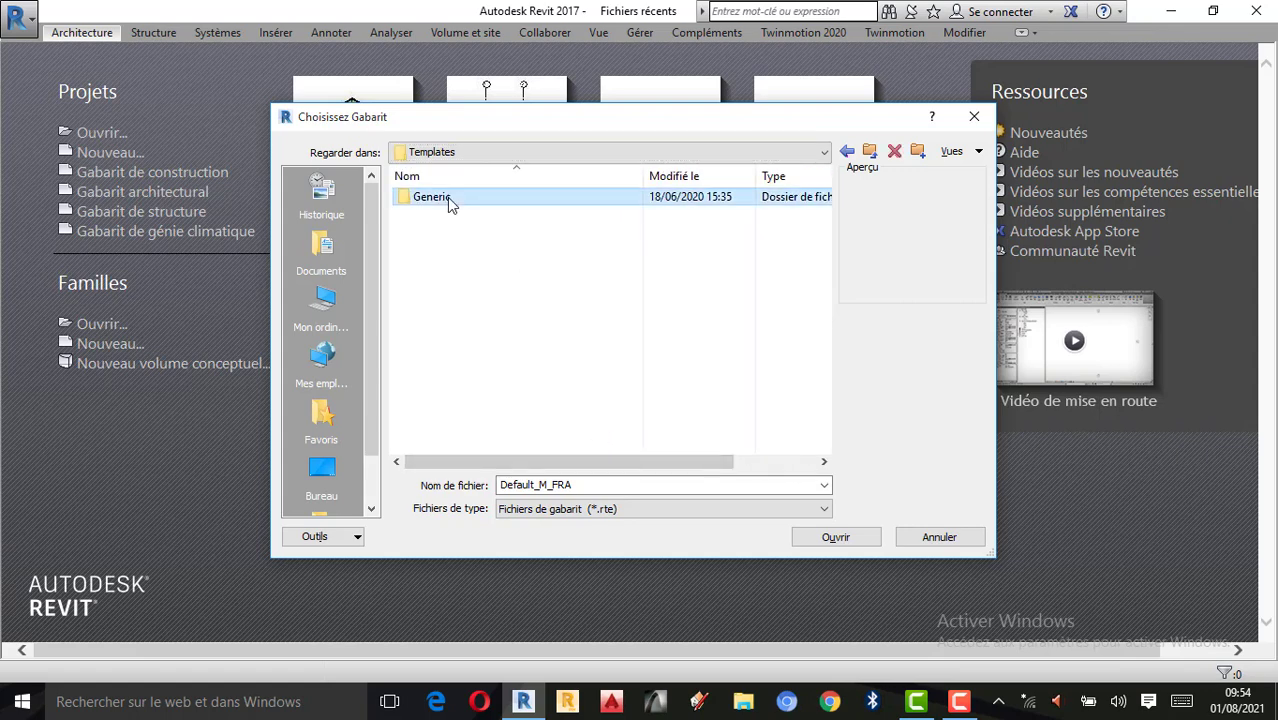
double_click(447, 197)
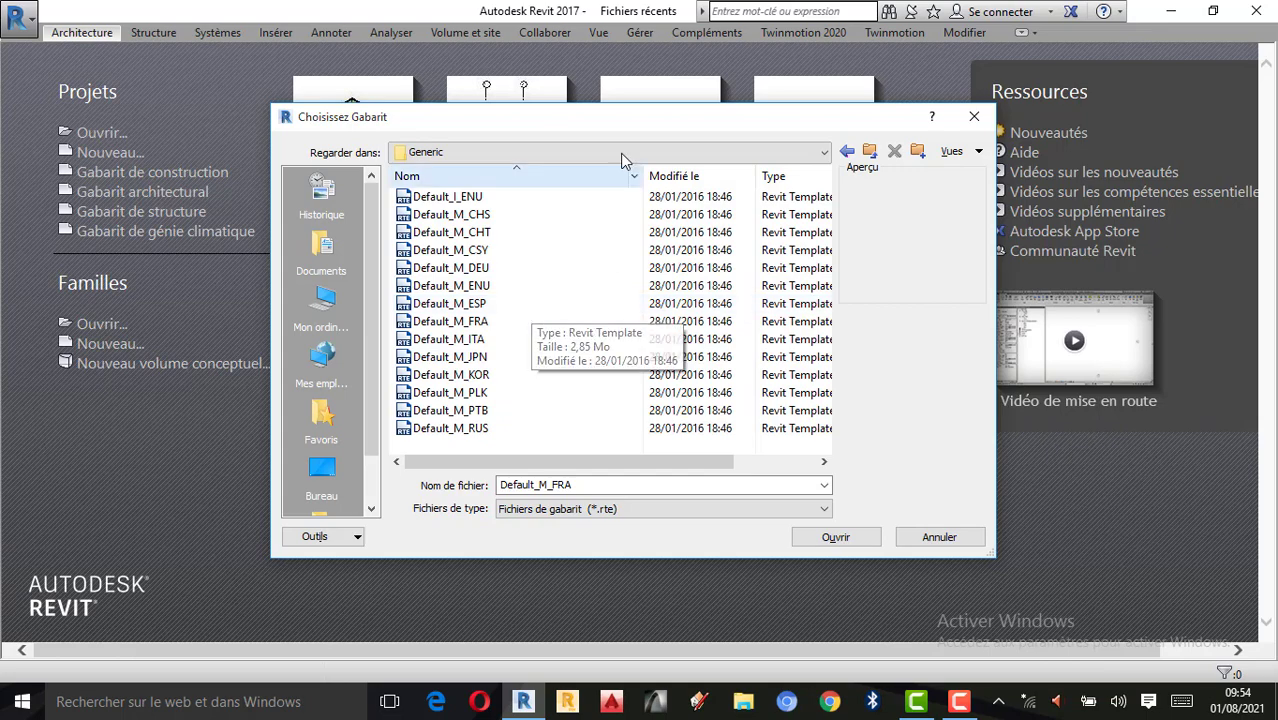
left_click(975, 119)
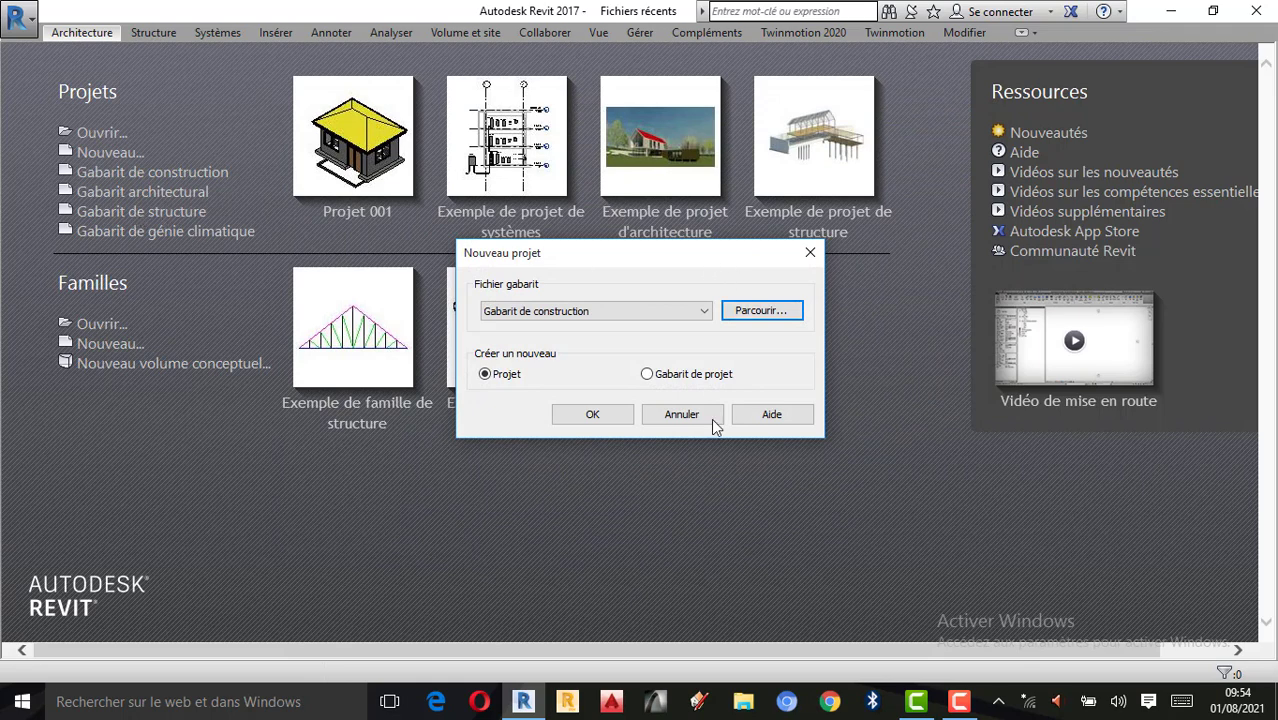
left_click(810, 252)
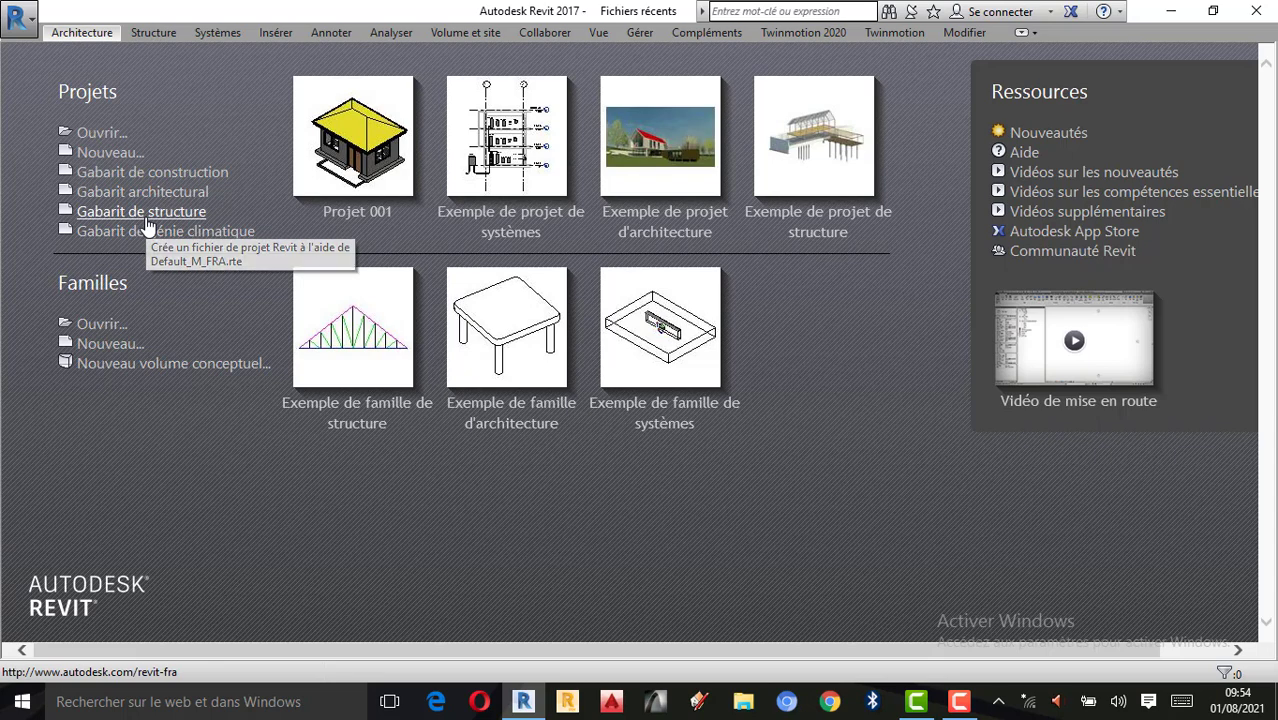
Create a new project from the Gabarit de structure template
left_click(146, 220)
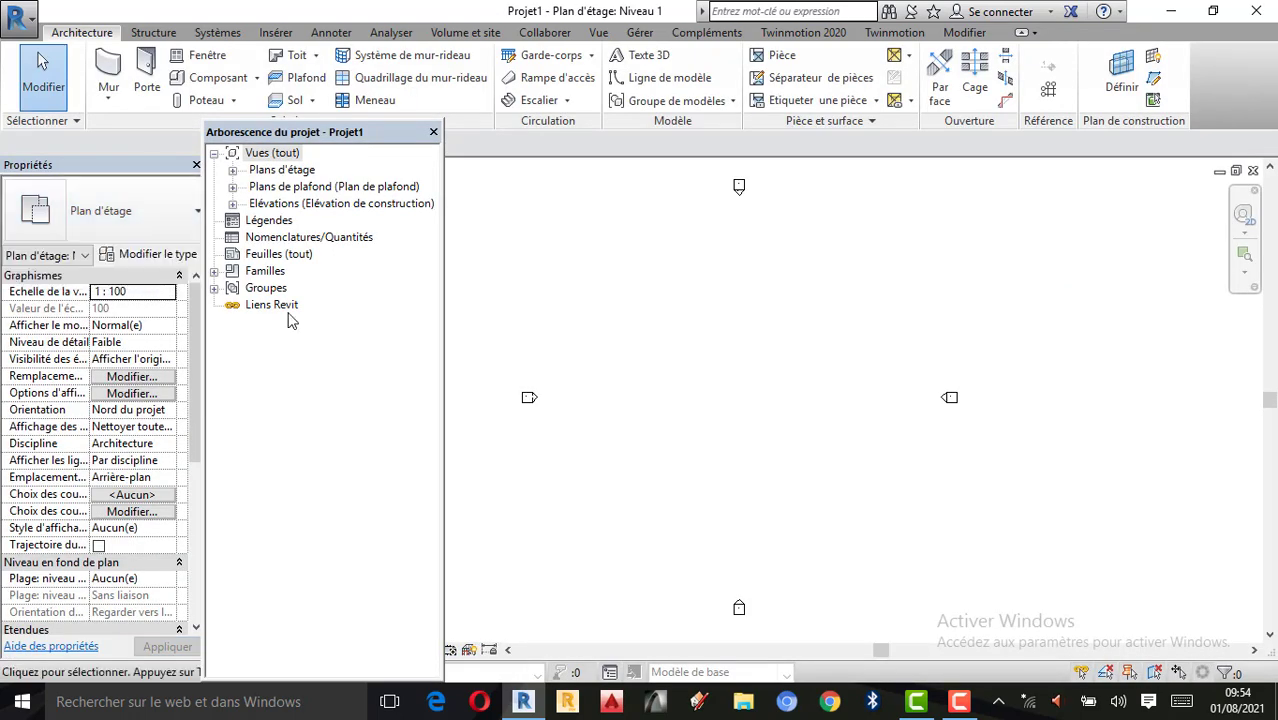
scroll(975, 344, "down", 3)
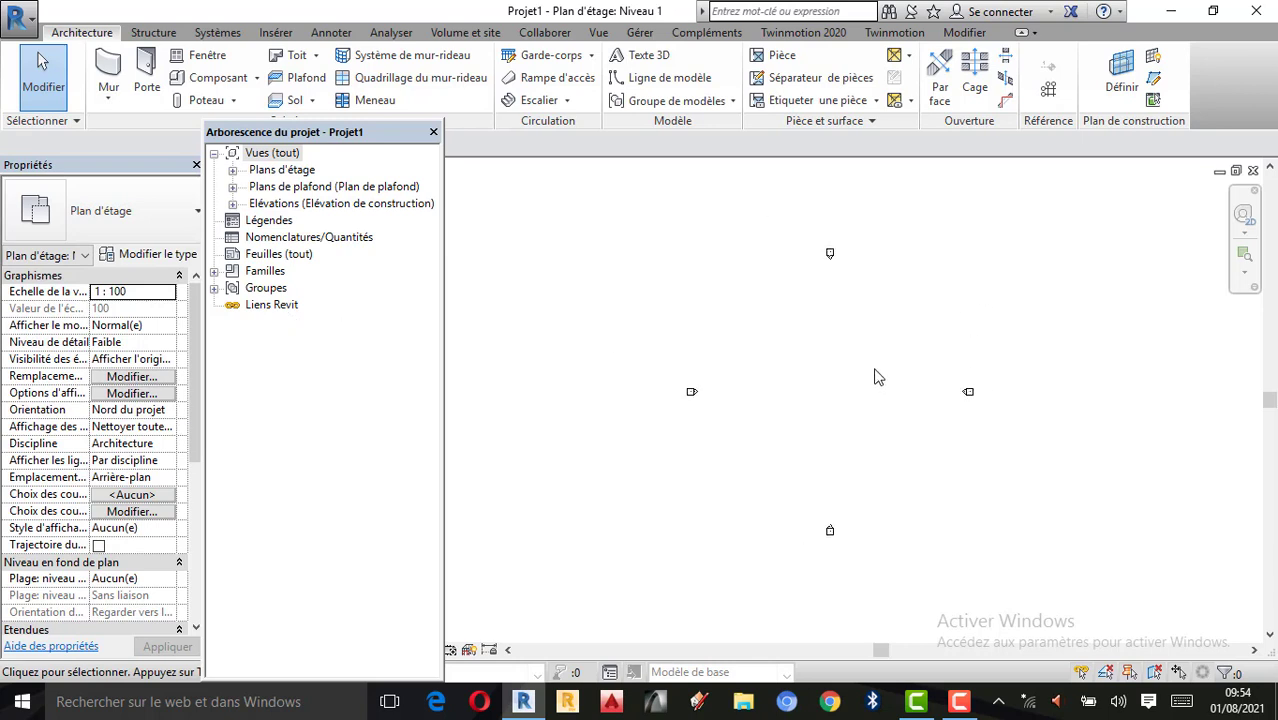
scroll(868, 377, "up", 1)
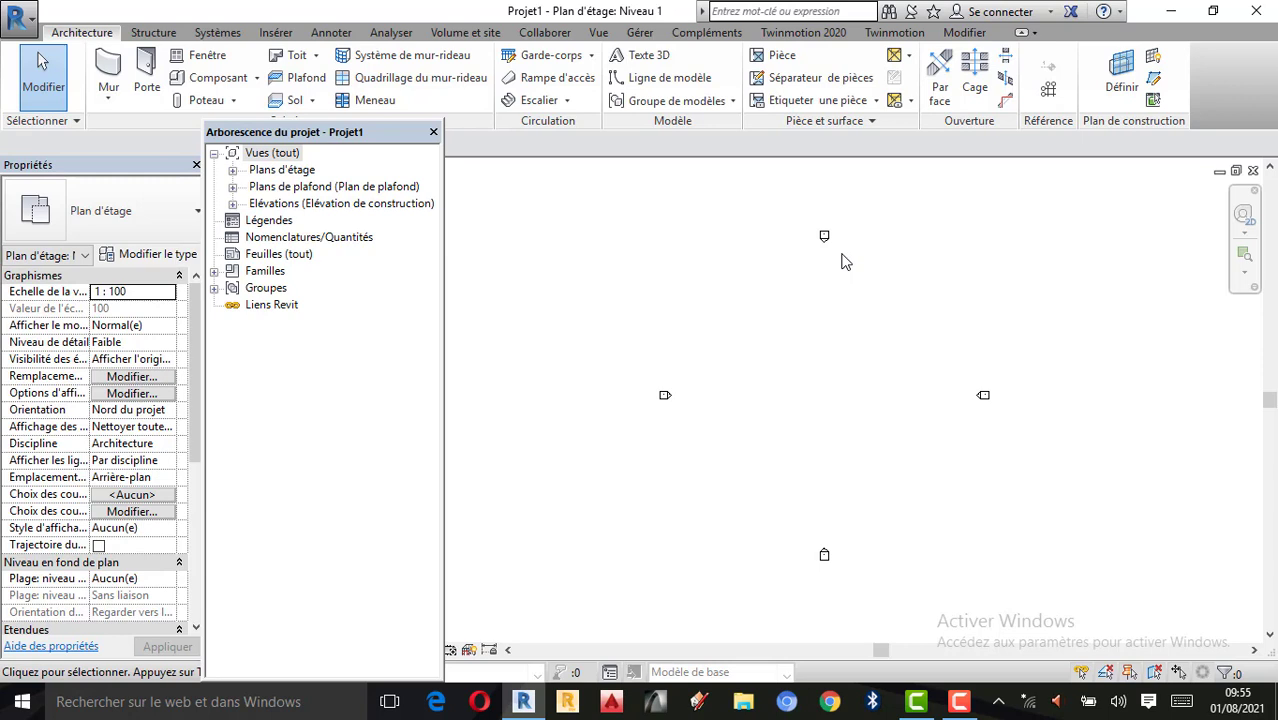
Set the project's length format to metres with 0 decimals and the unit symbol m
key("u")
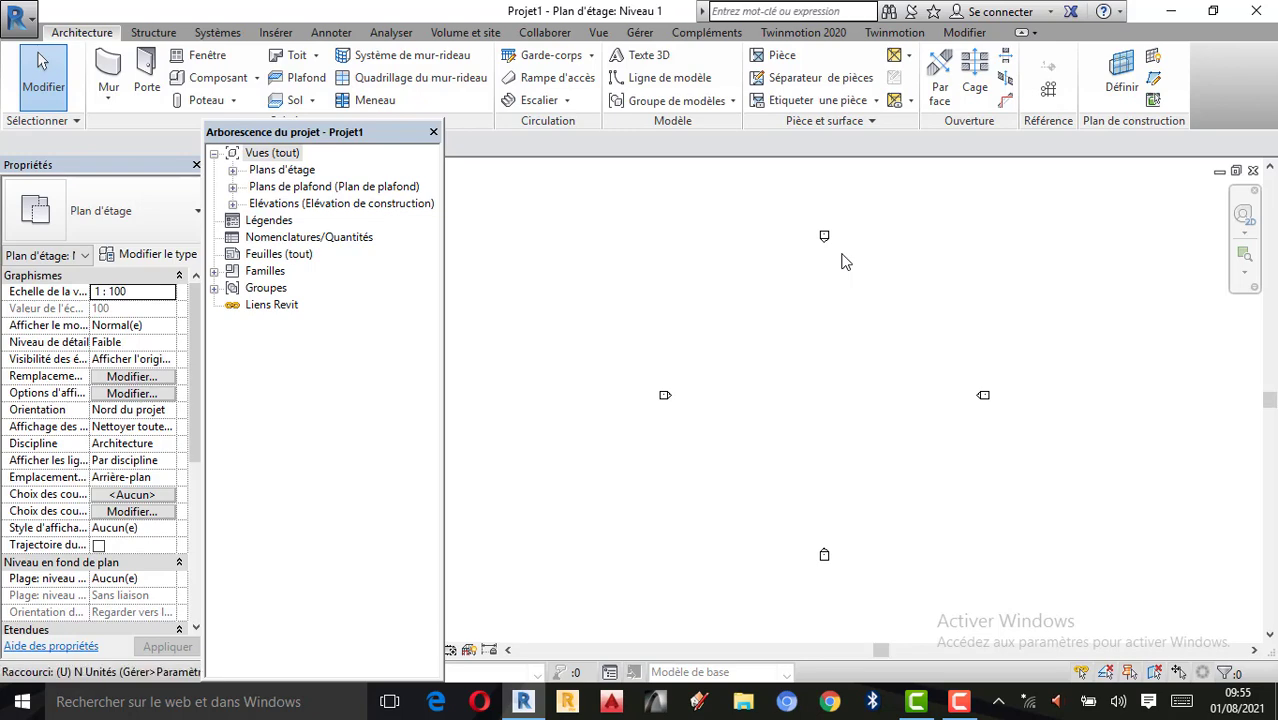
key("n")
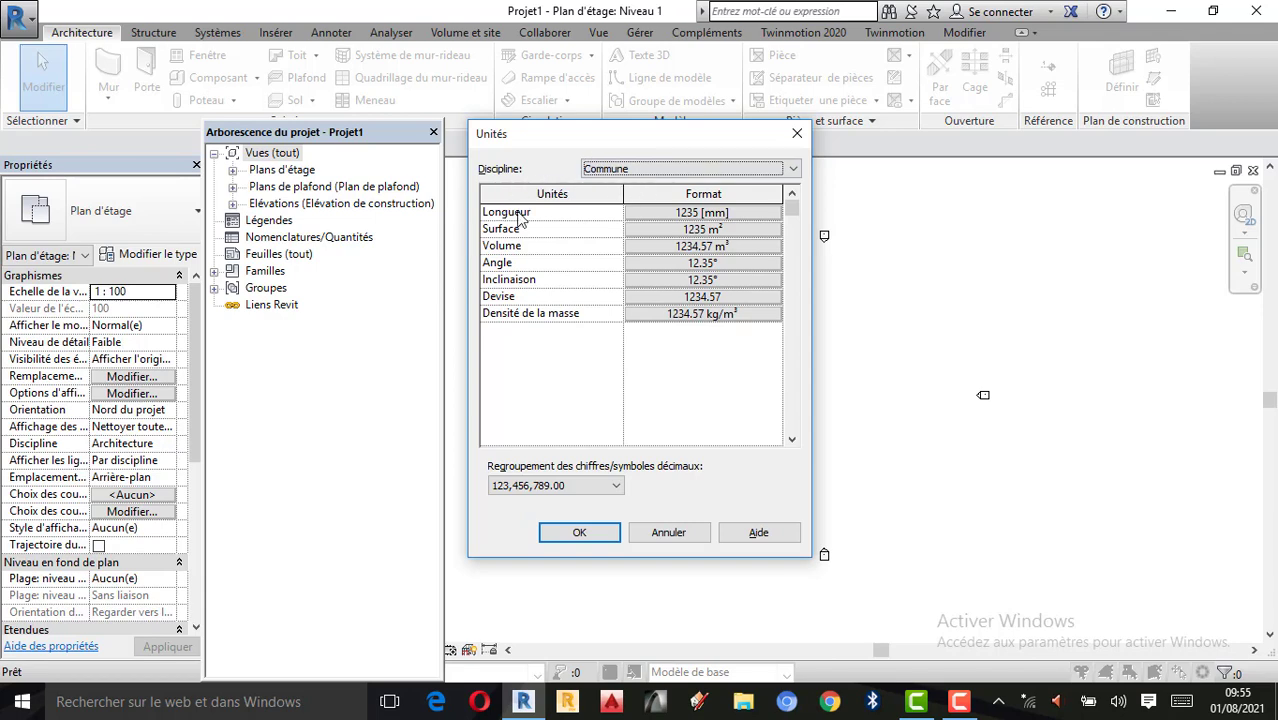
left_click(719, 213)
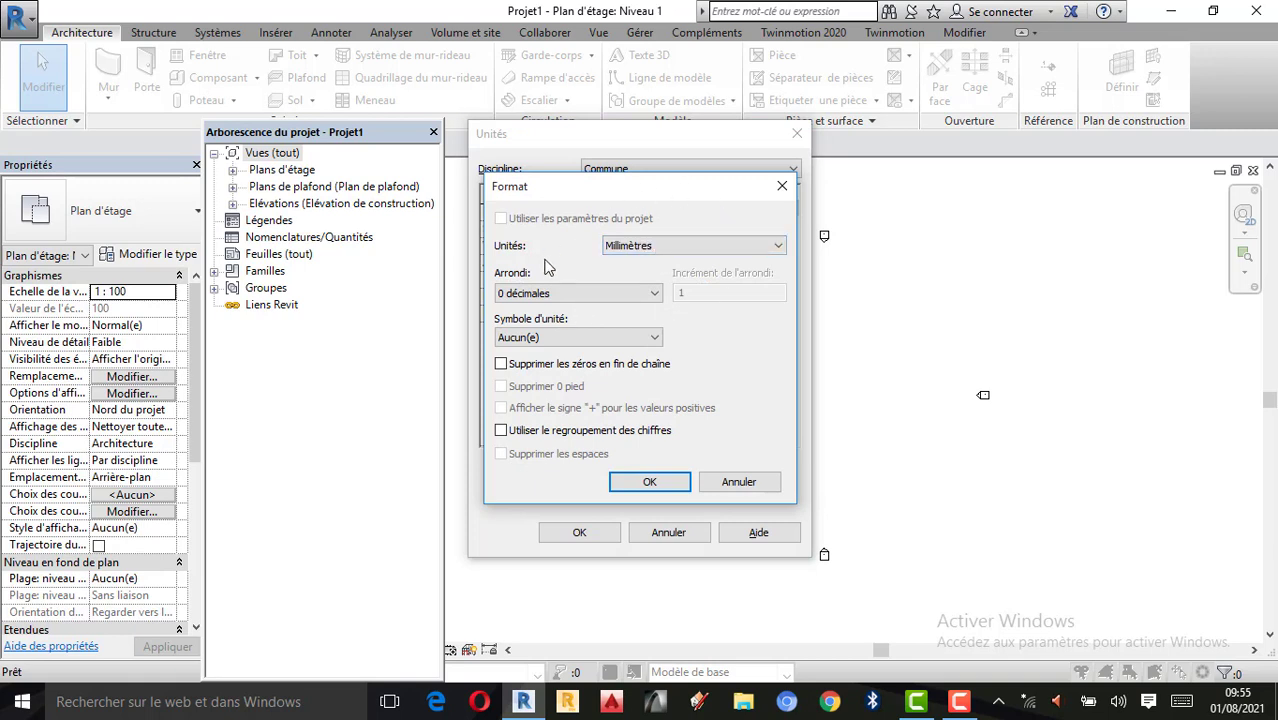
left_click(777, 256)
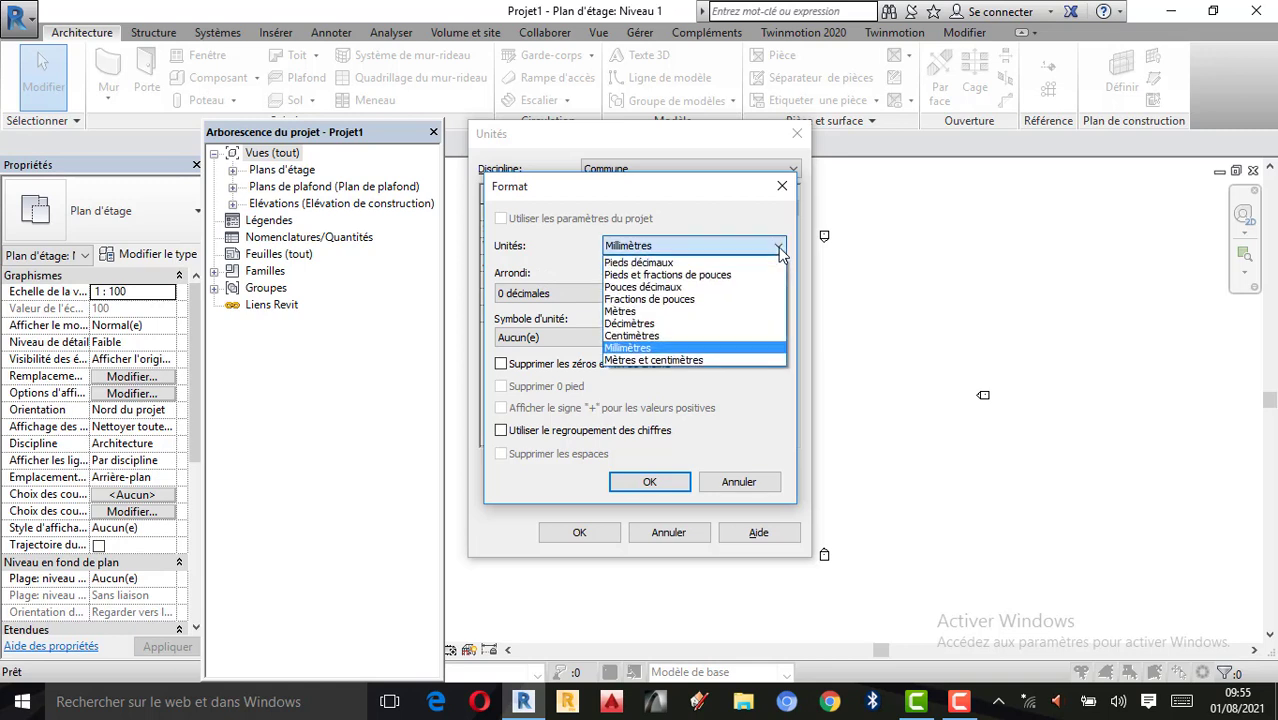
left_click(636, 312)
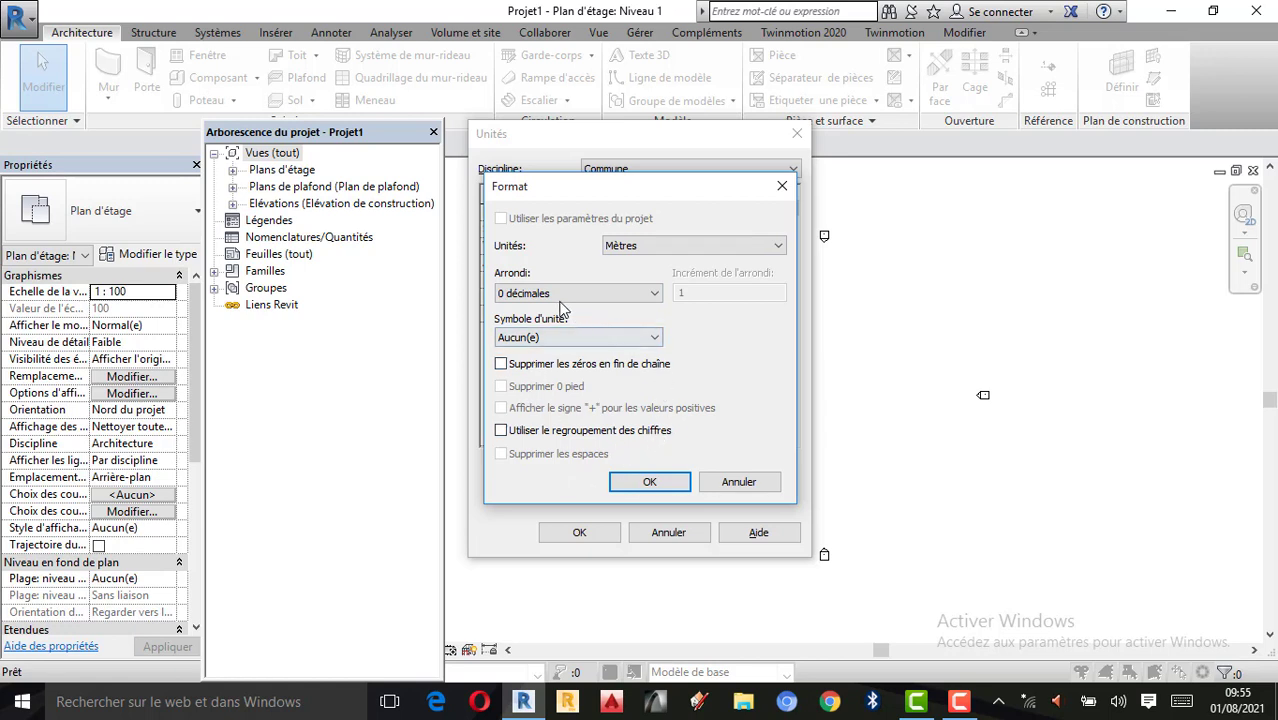
left_click(653, 294)
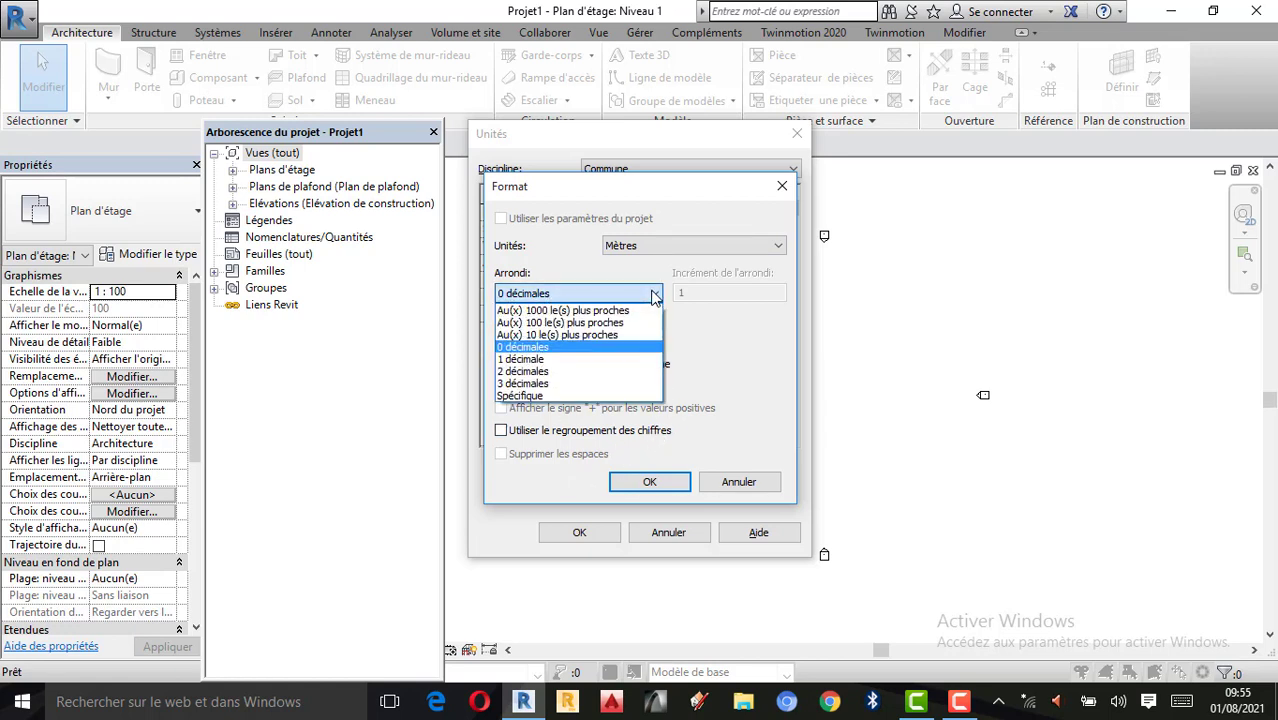
left_click(630, 350)
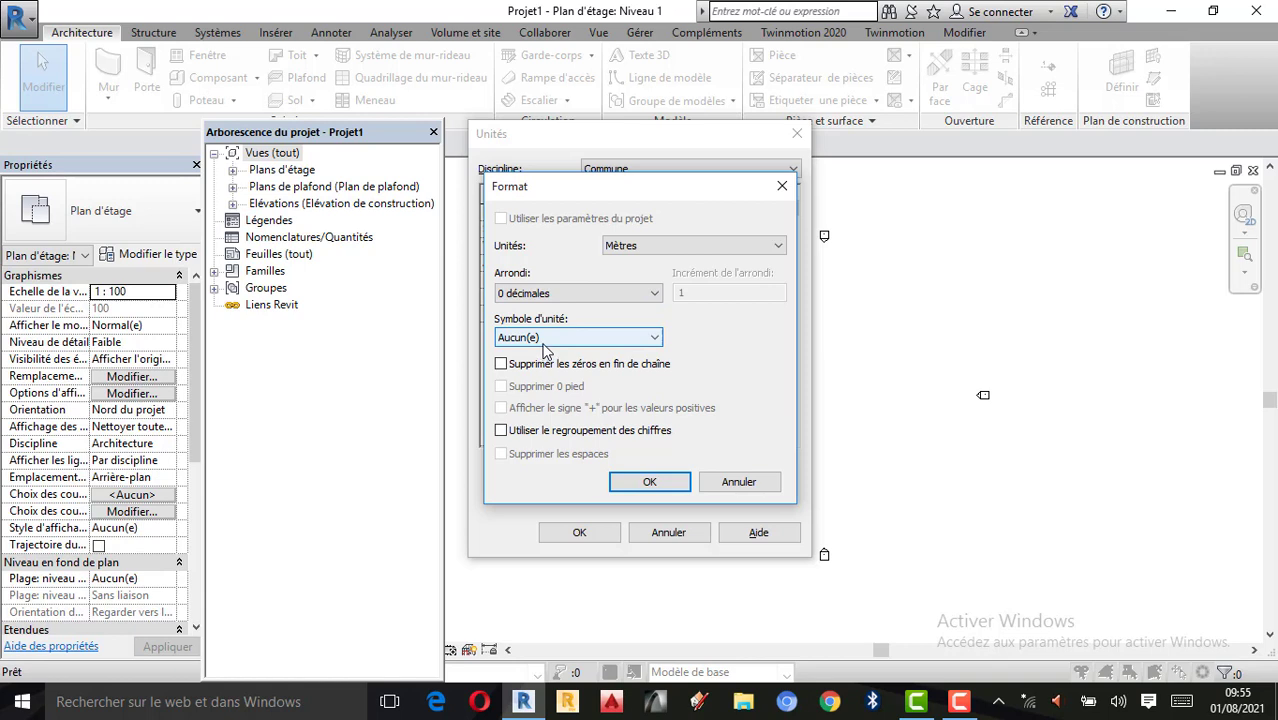
left_click(616, 343)
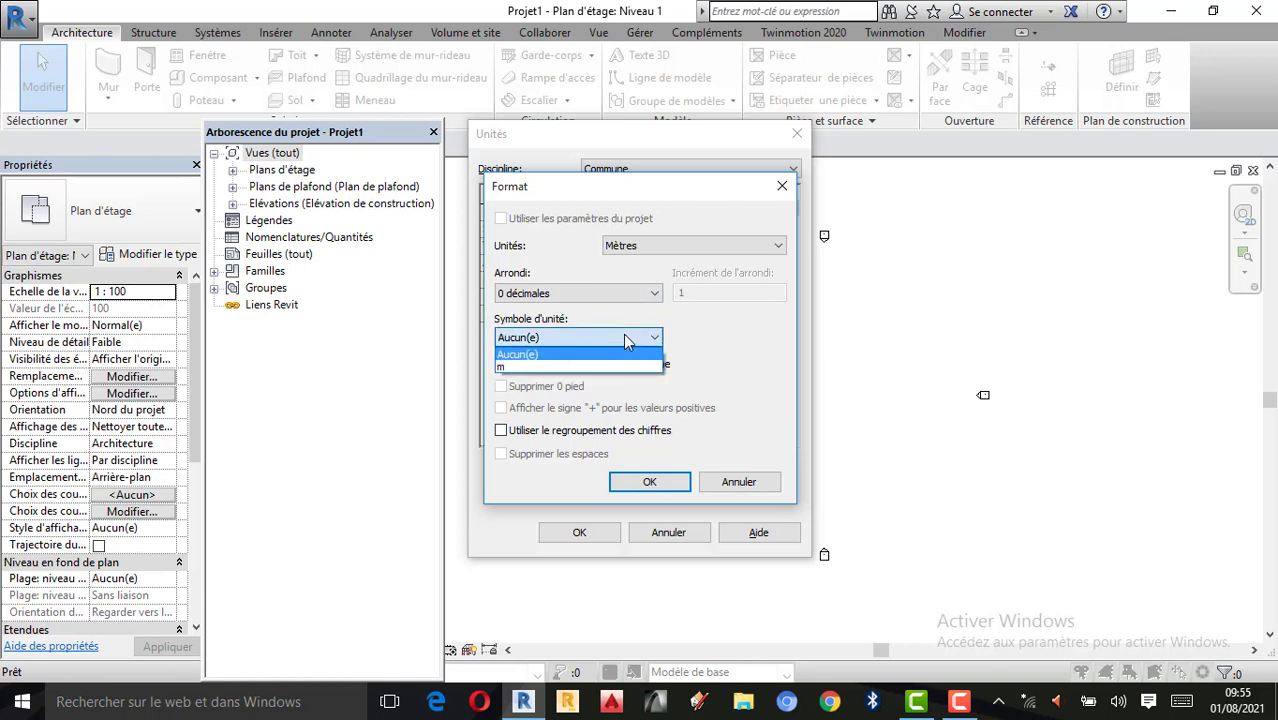
left_click(626, 341)
left_click(597, 340)
left_click(585, 366)
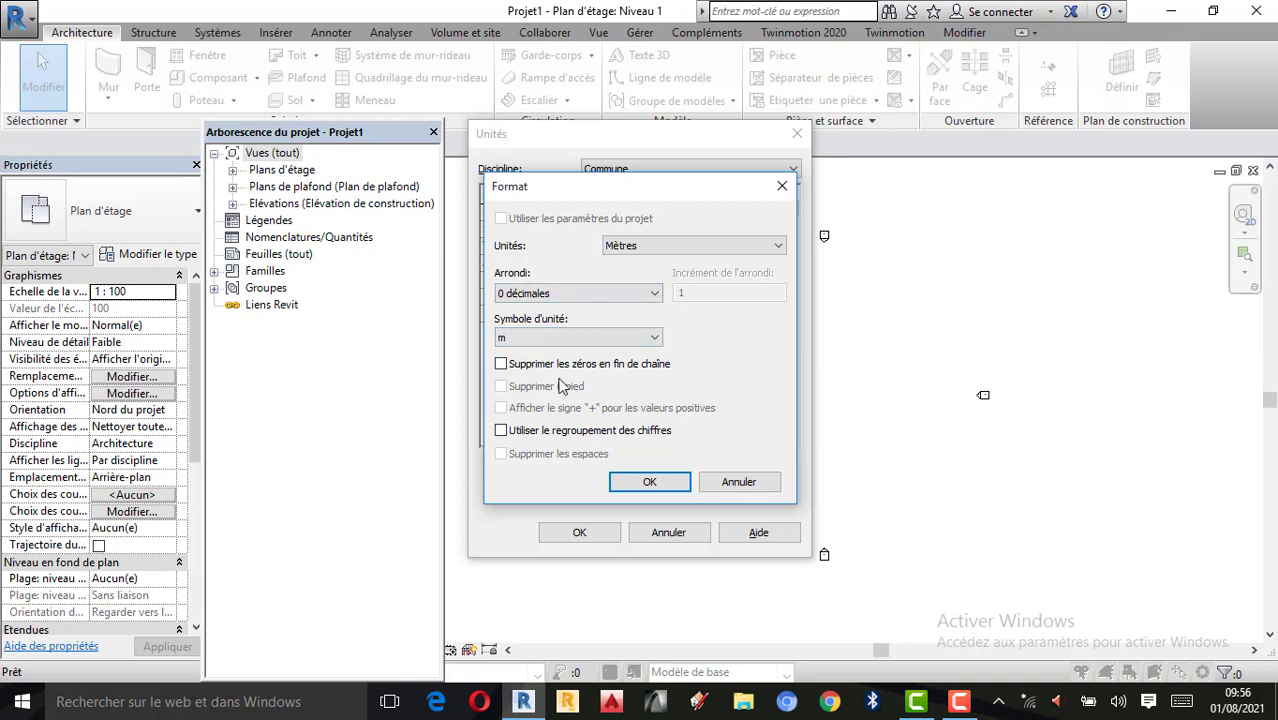
left_click(650, 483)
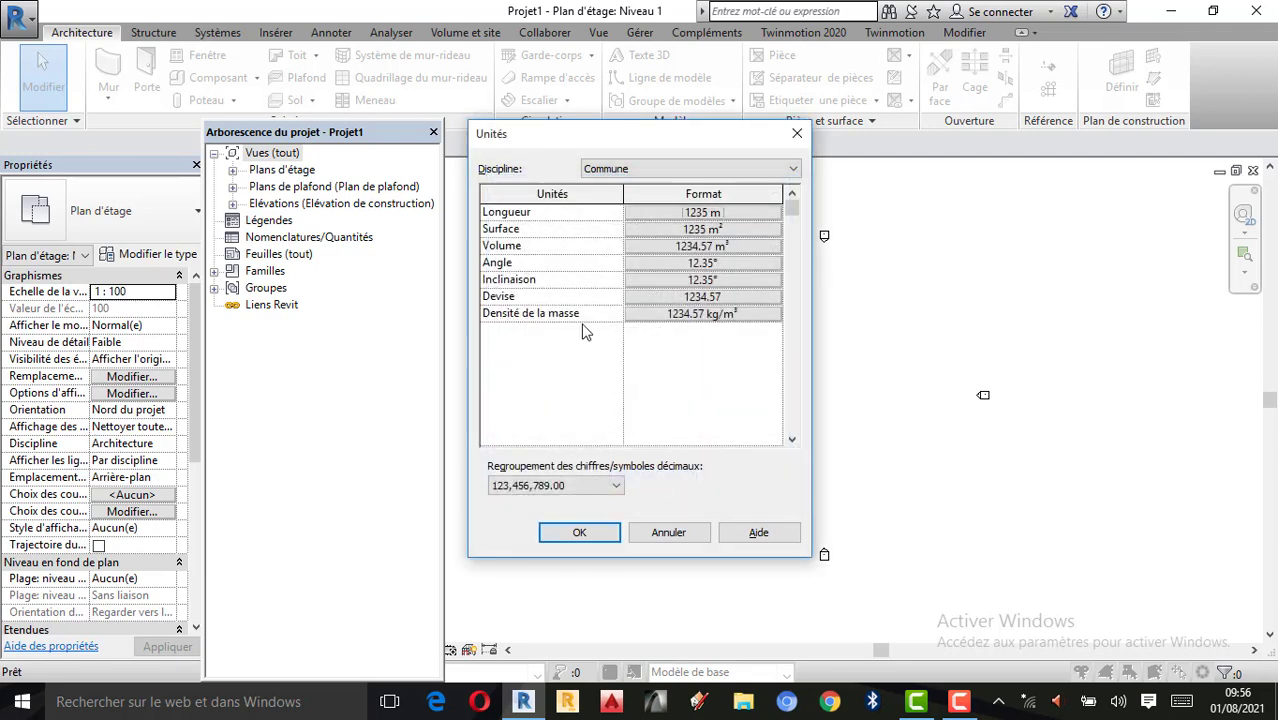
Review the mass density format, keep its settings, and accept the project units
left_click(685, 313)
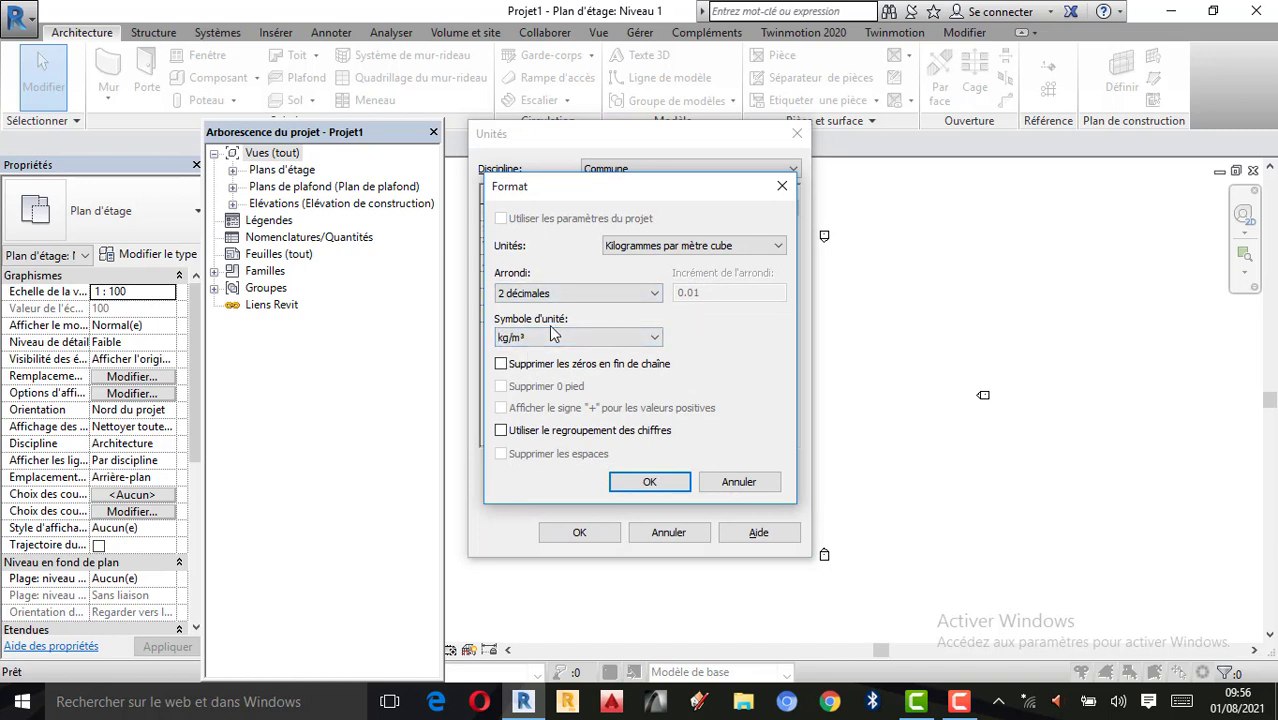
left_click(647, 485)
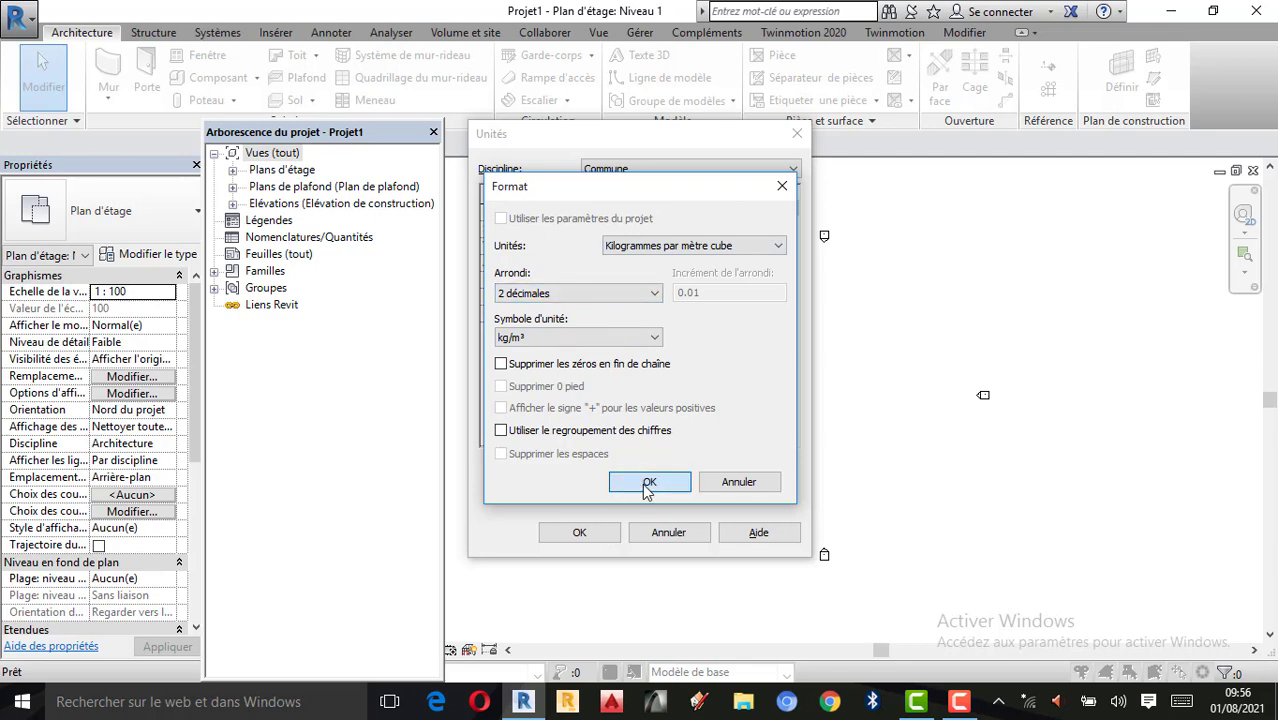
left_click(584, 537)
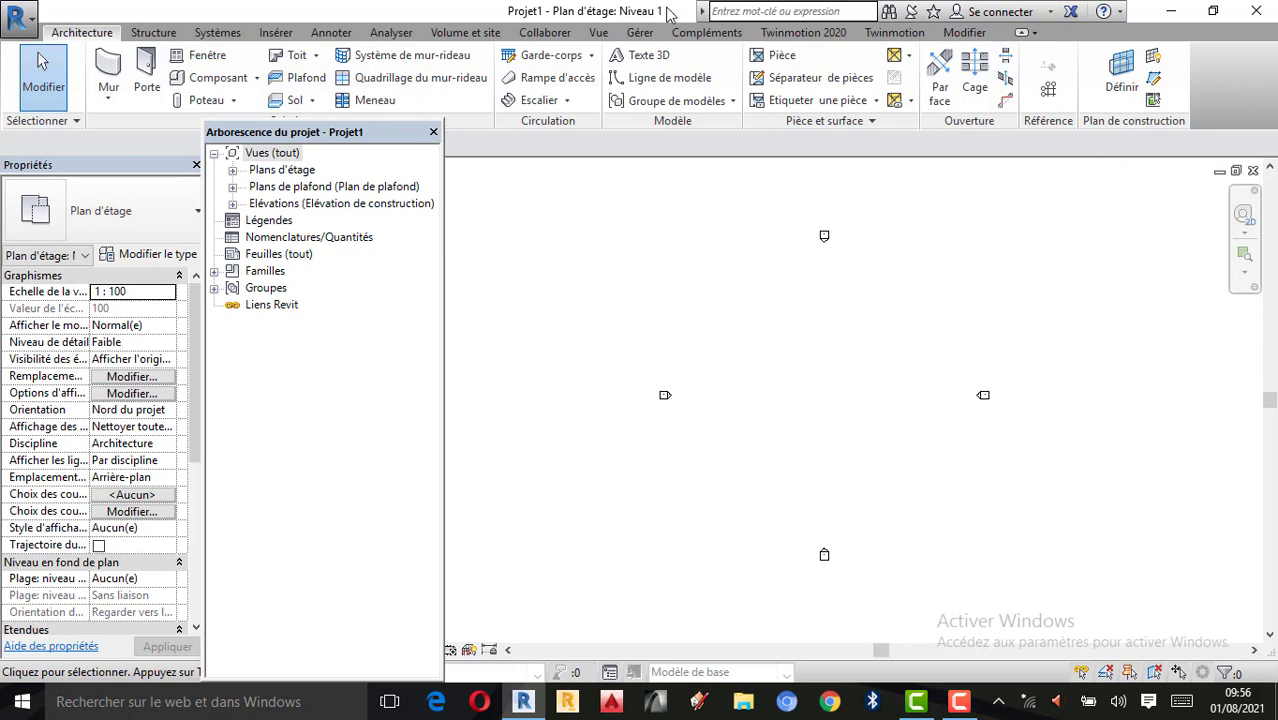
Save the project as a template on the Bureau with the name "Projet de Batiment en Béton Arme R+4"
left_click(24, 27)
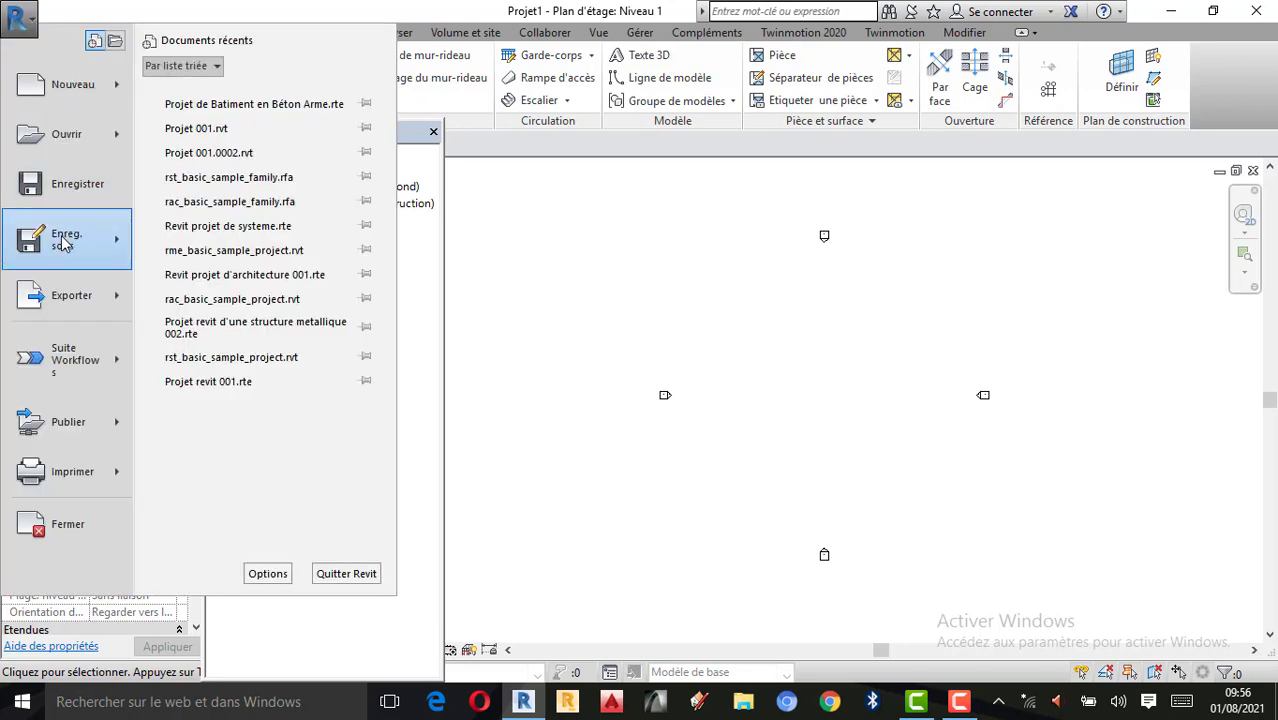
mouse_move(62, 243)
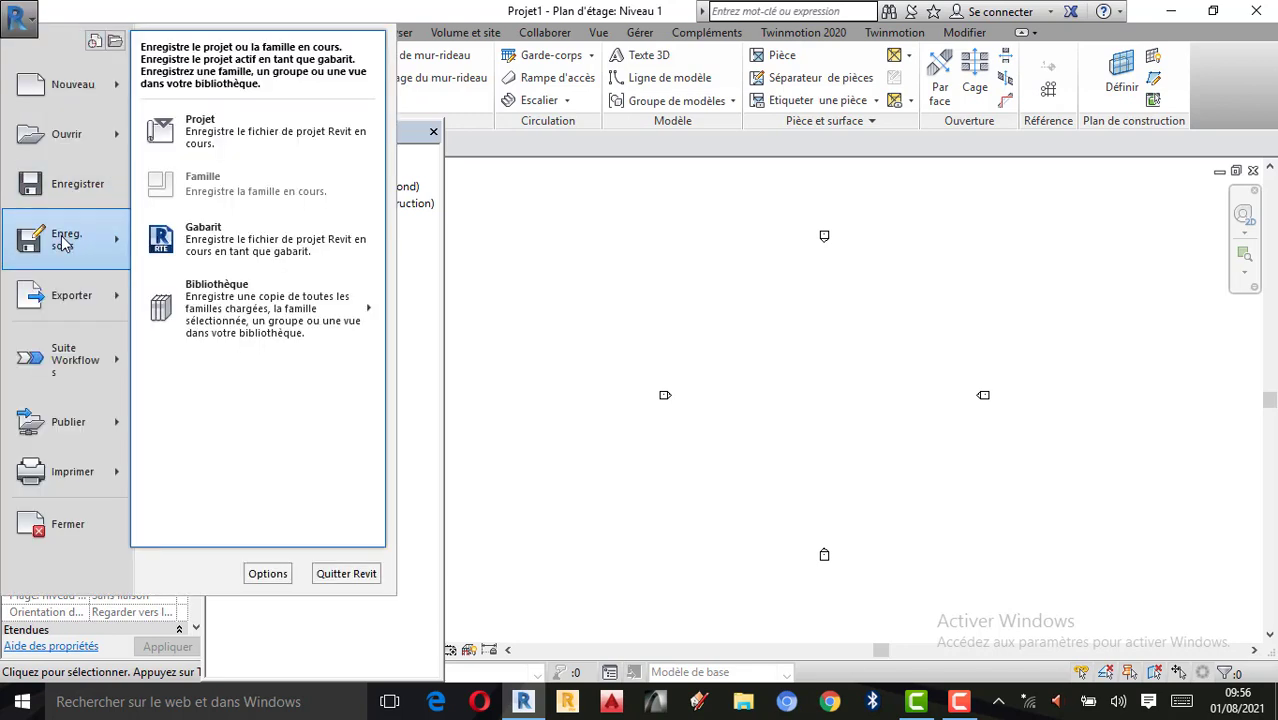
left_click(243, 243)
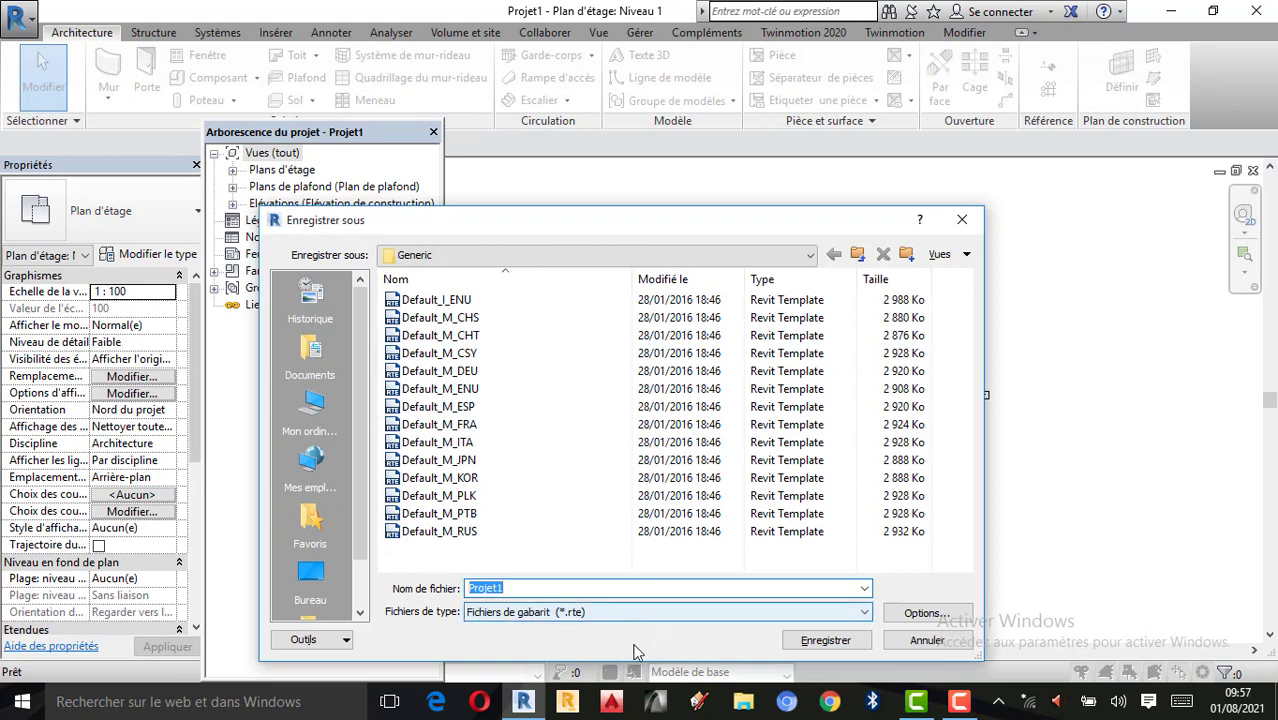
left_click(330, 596)
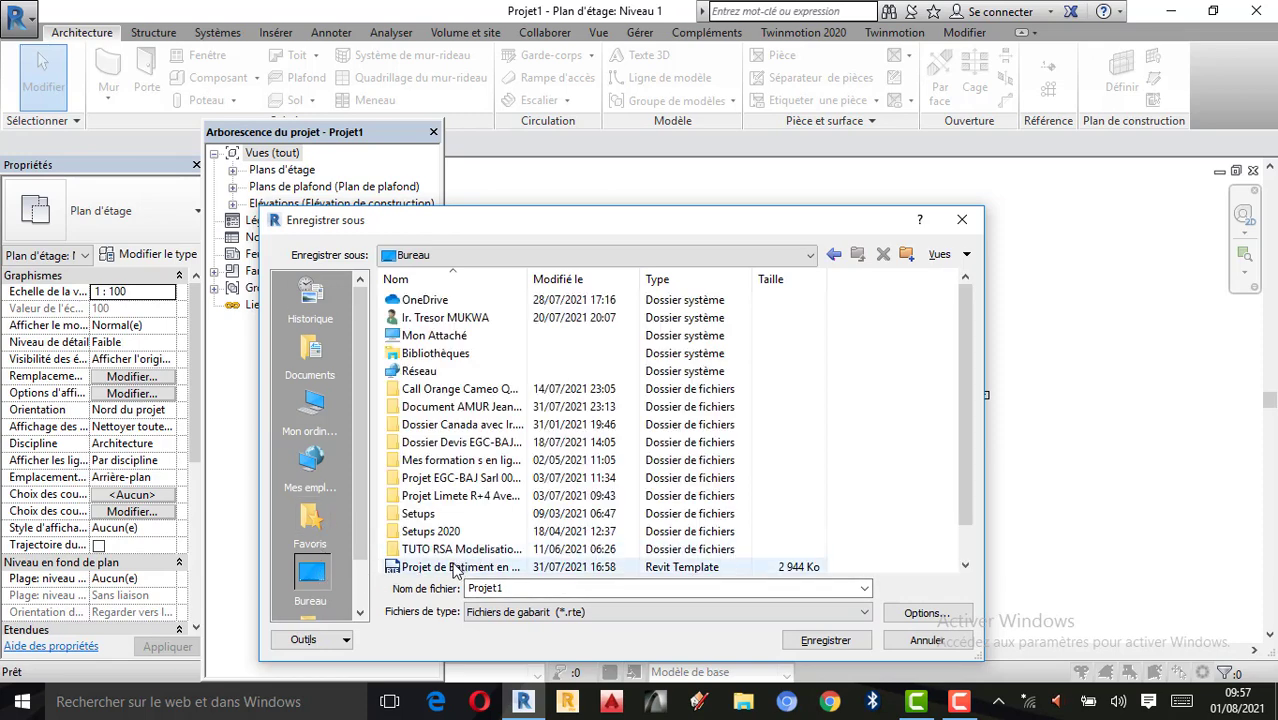
left_click(458, 567)
left_click(640, 588)
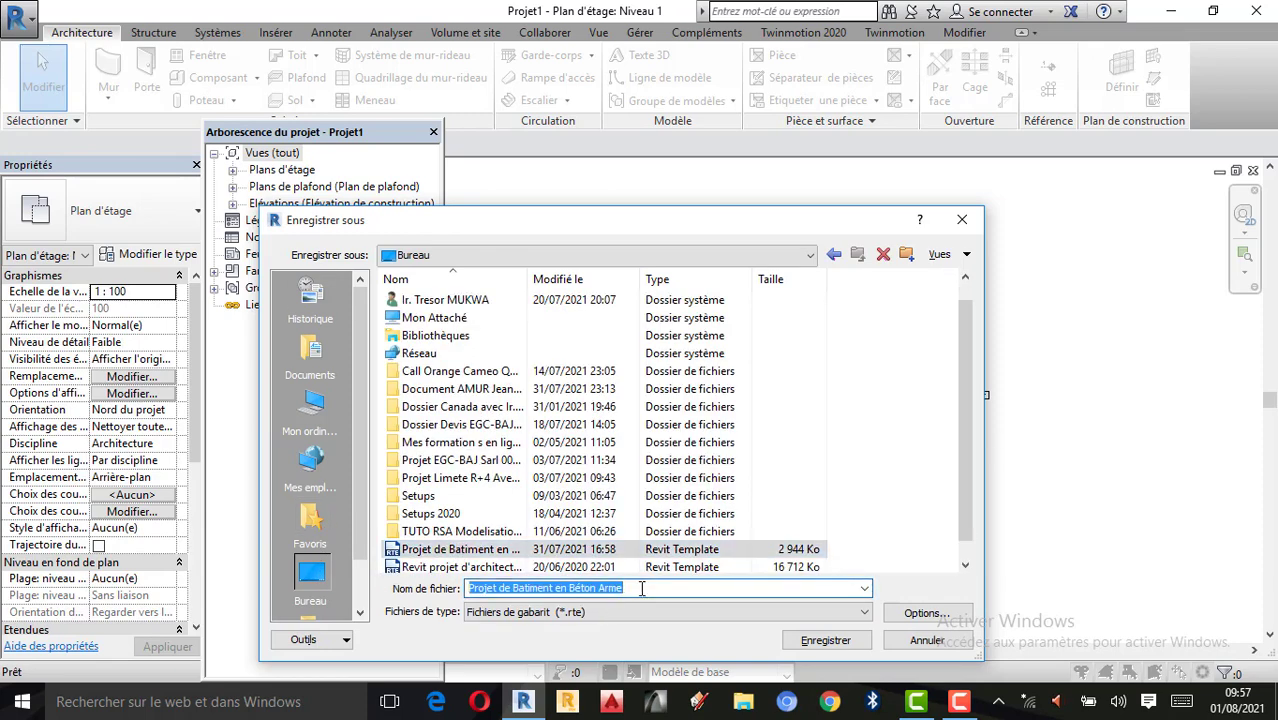
left_click(646, 588)
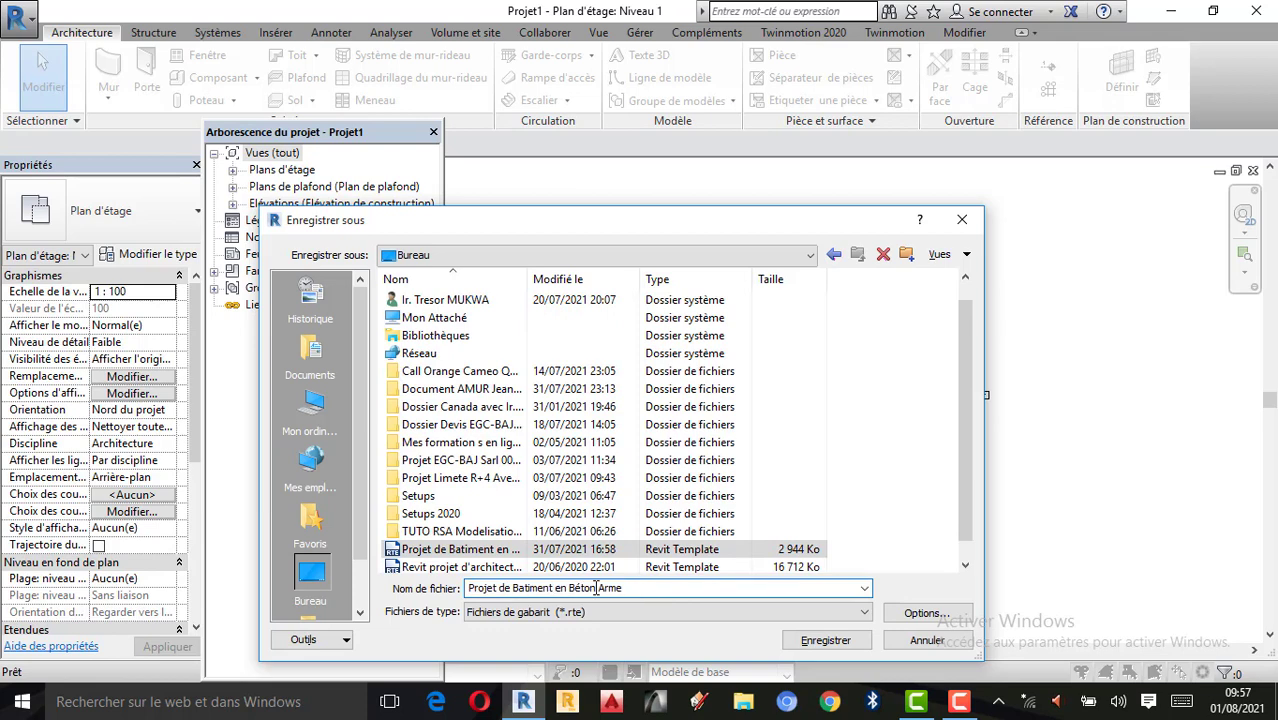
type("R+4")
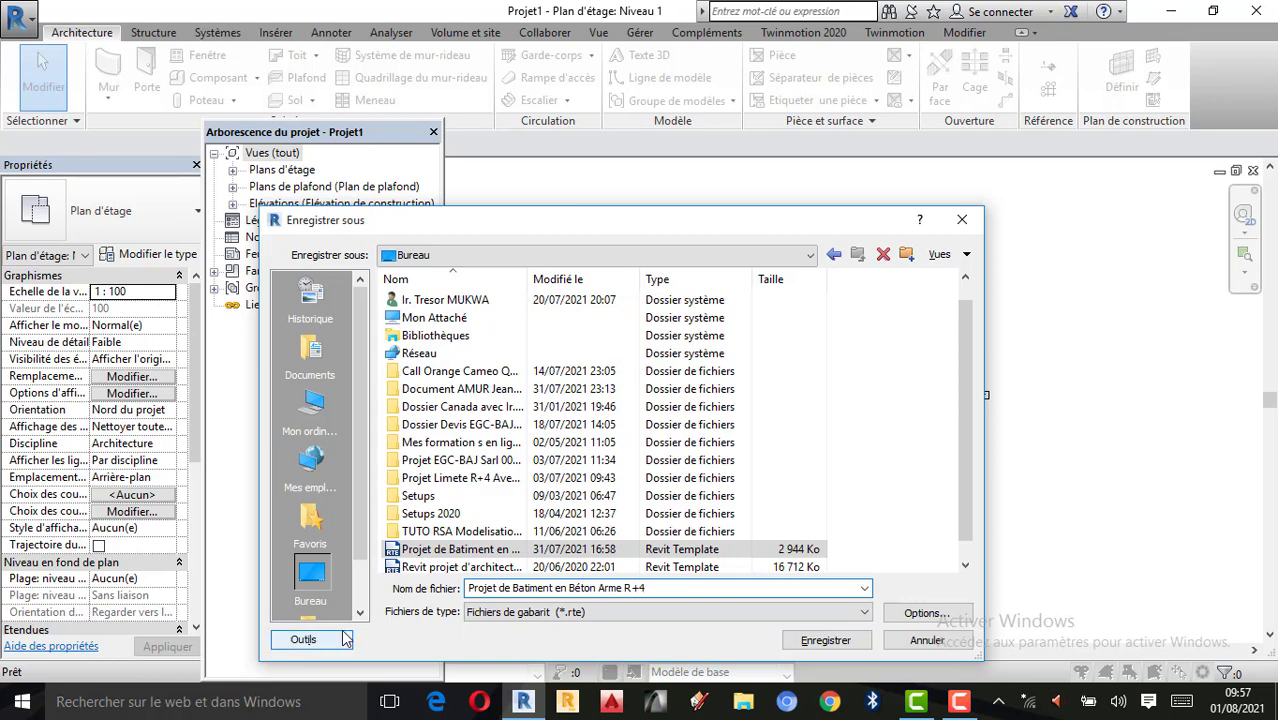
key("Tab")
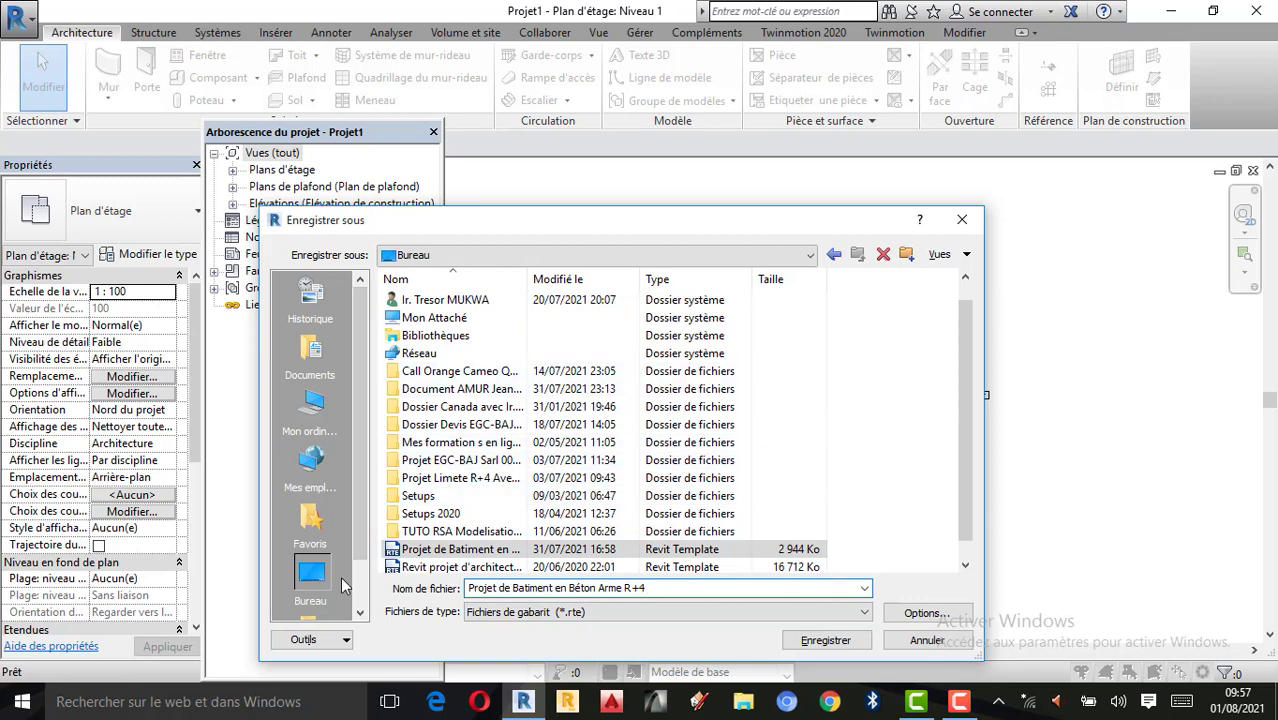
left_click(826, 643)
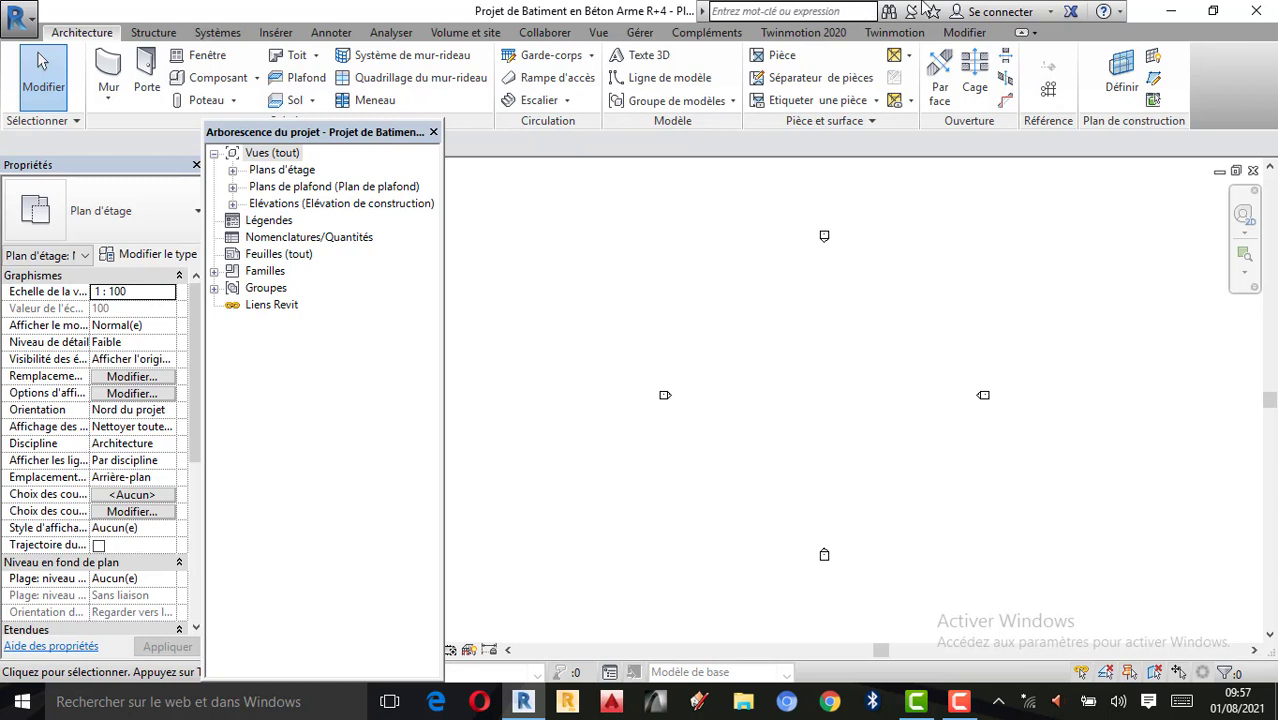
scroll(983, 390, "down", 1)
left_click(957, 700)
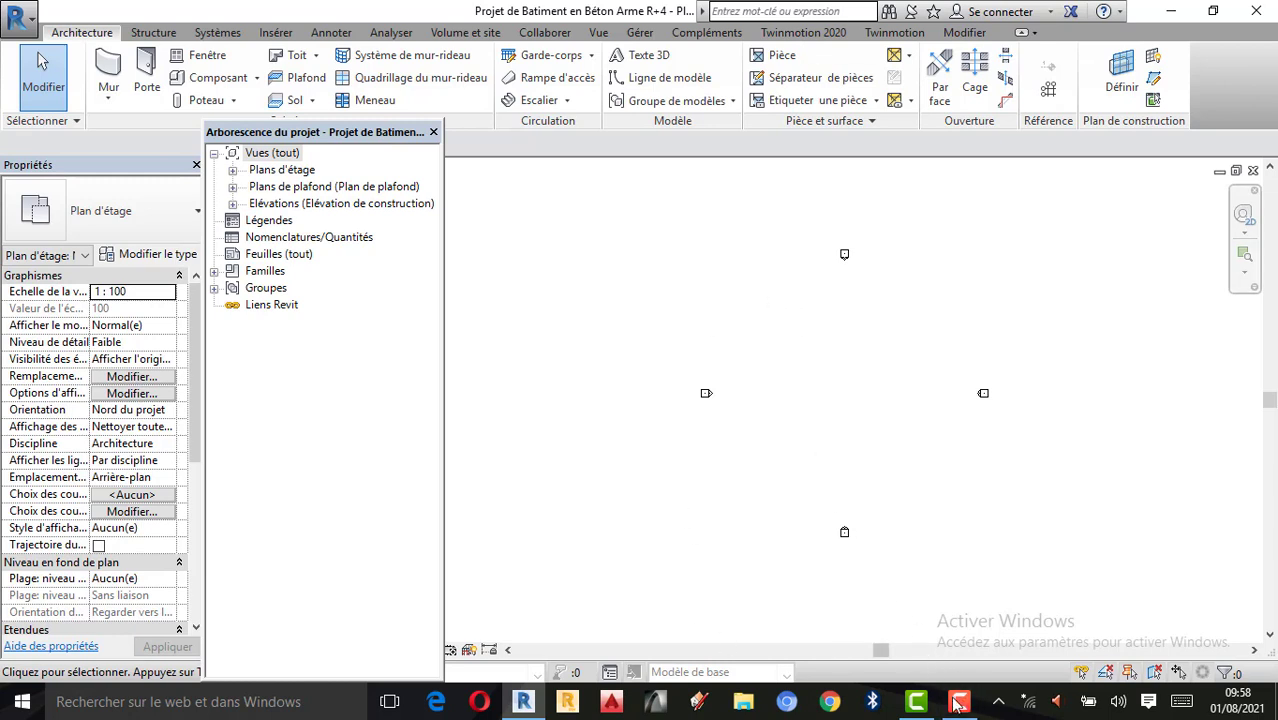
left_click(785, 609)
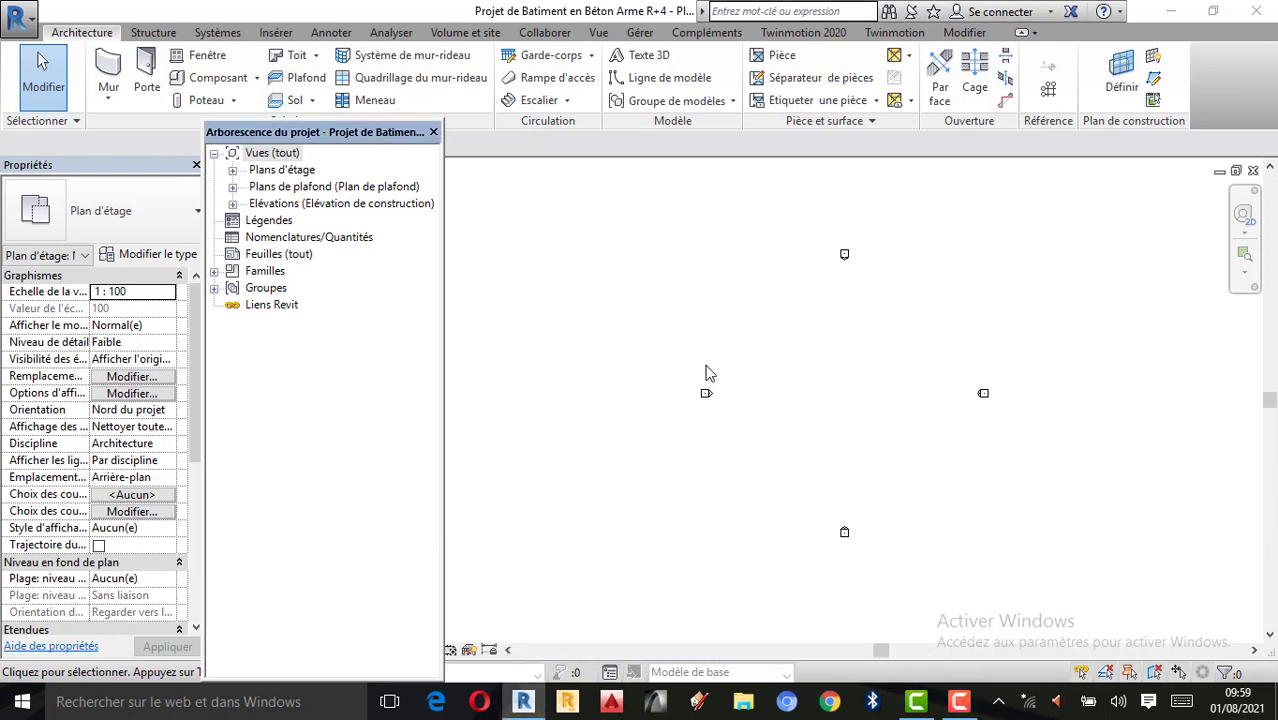
Expand the floor plans, ceiling plans and elevations in the project tree to examine the available views
left_click(235, 174)
left_click(234, 174)
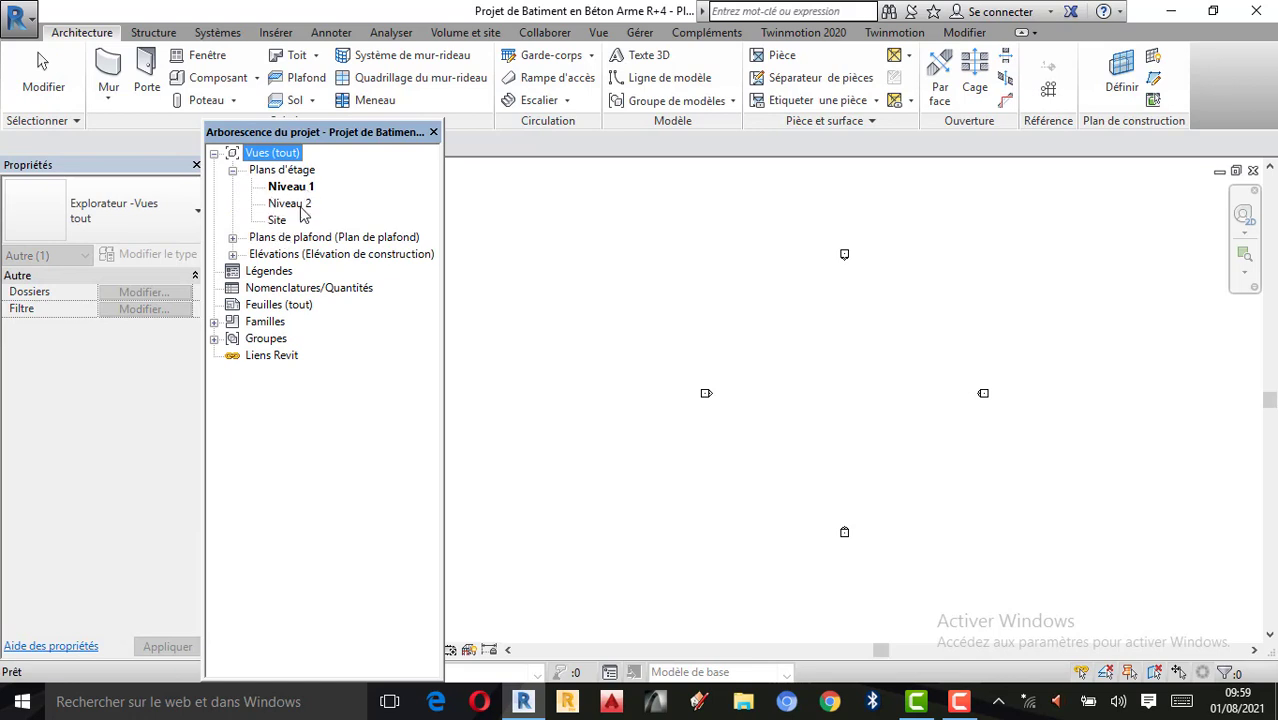
left_click(233, 238)
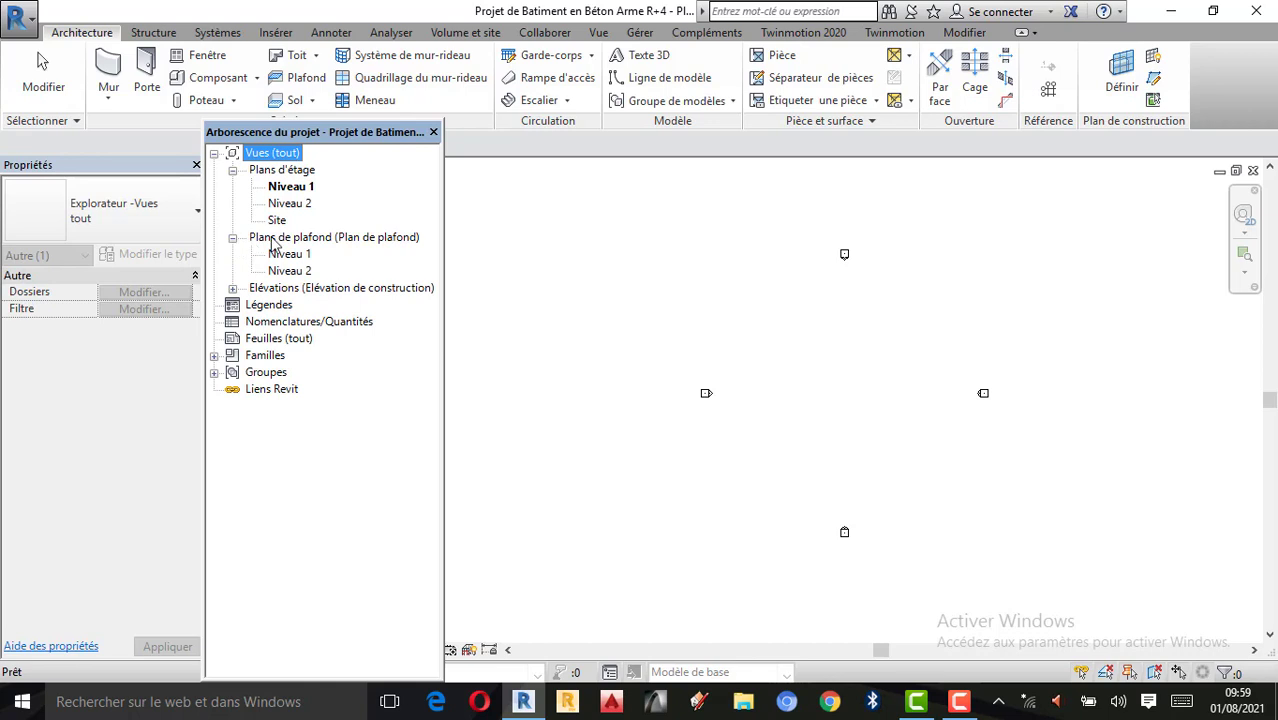
left_click(233, 289)
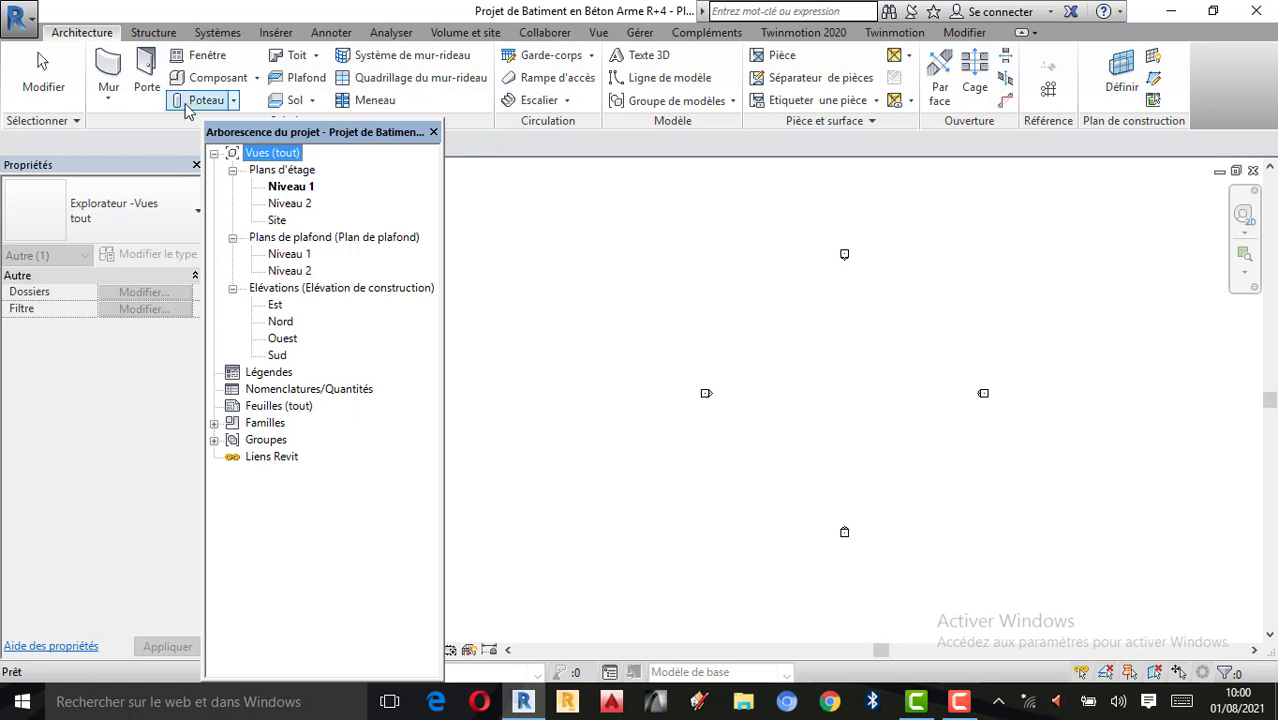
Draw a vertical grid line downward on the Niveau 1 plan, just inside the west elevation marker
left_click(80, 35)
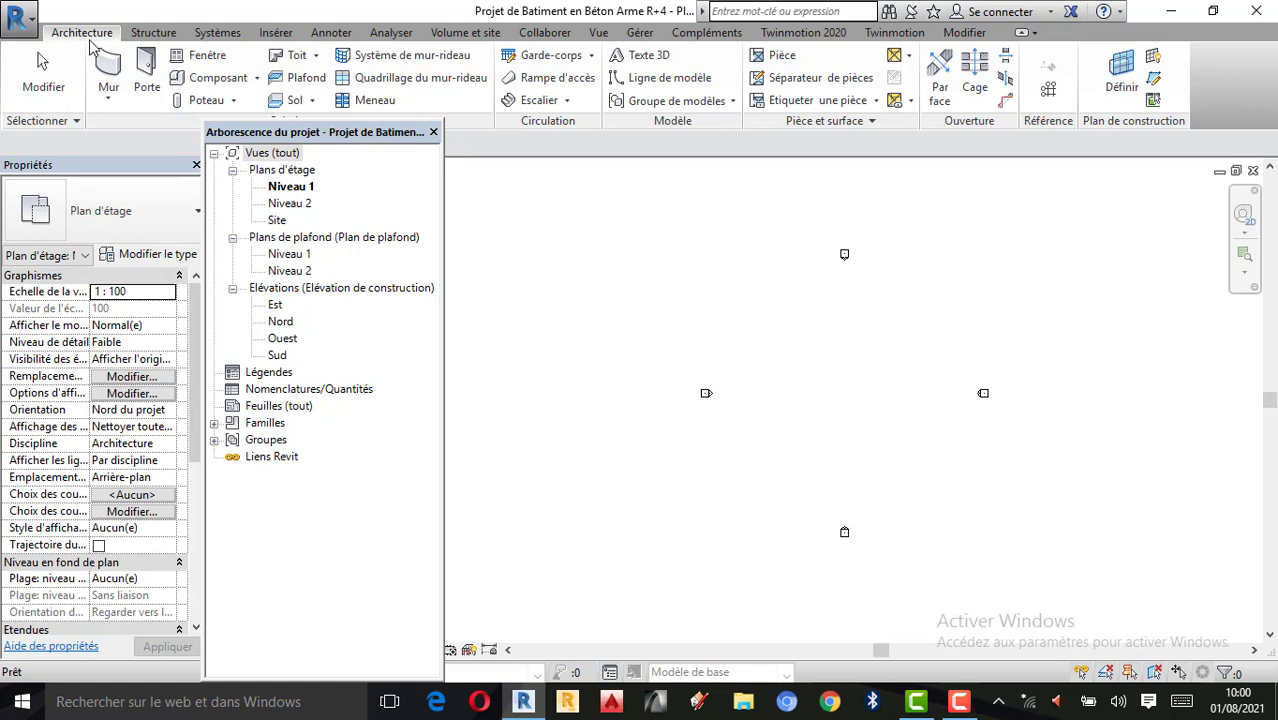
left_click(1048, 96)
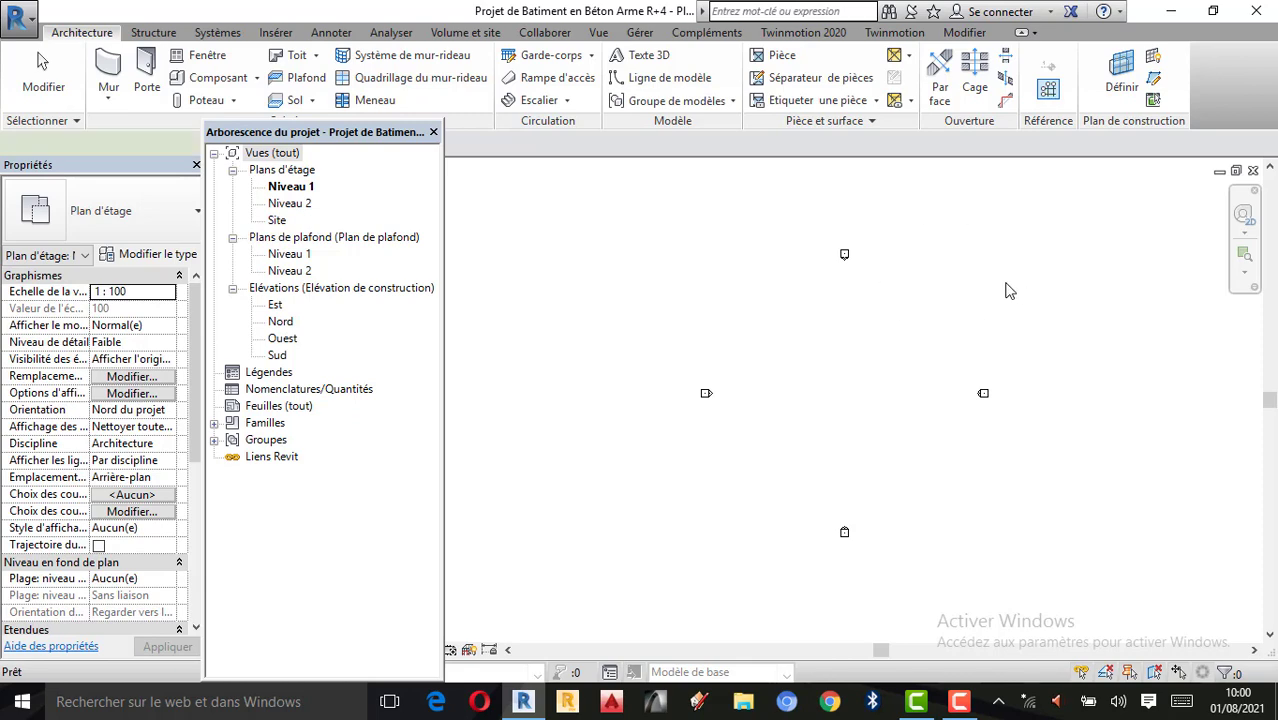
scroll(893, 410, "up", 2)
scroll(762, 383, "up", 1)
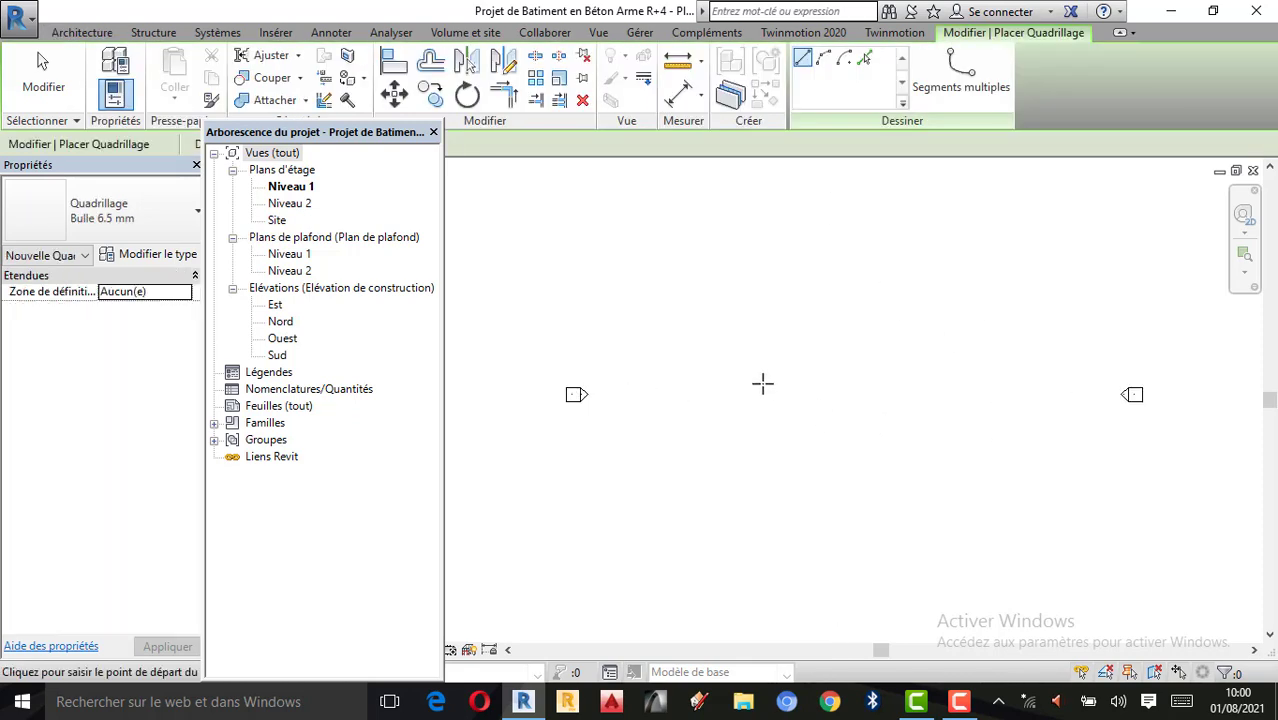
scroll(1056, 474, "down", 1)
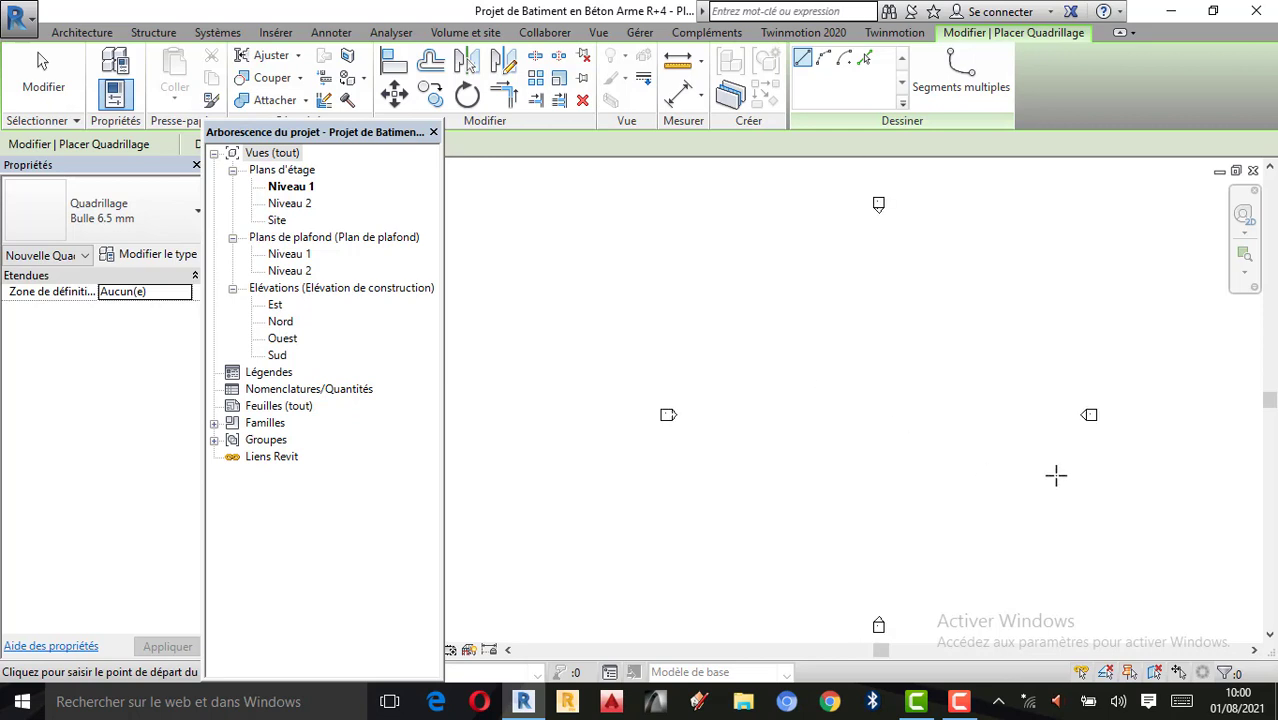
scroll(856, 428, "up", 2)
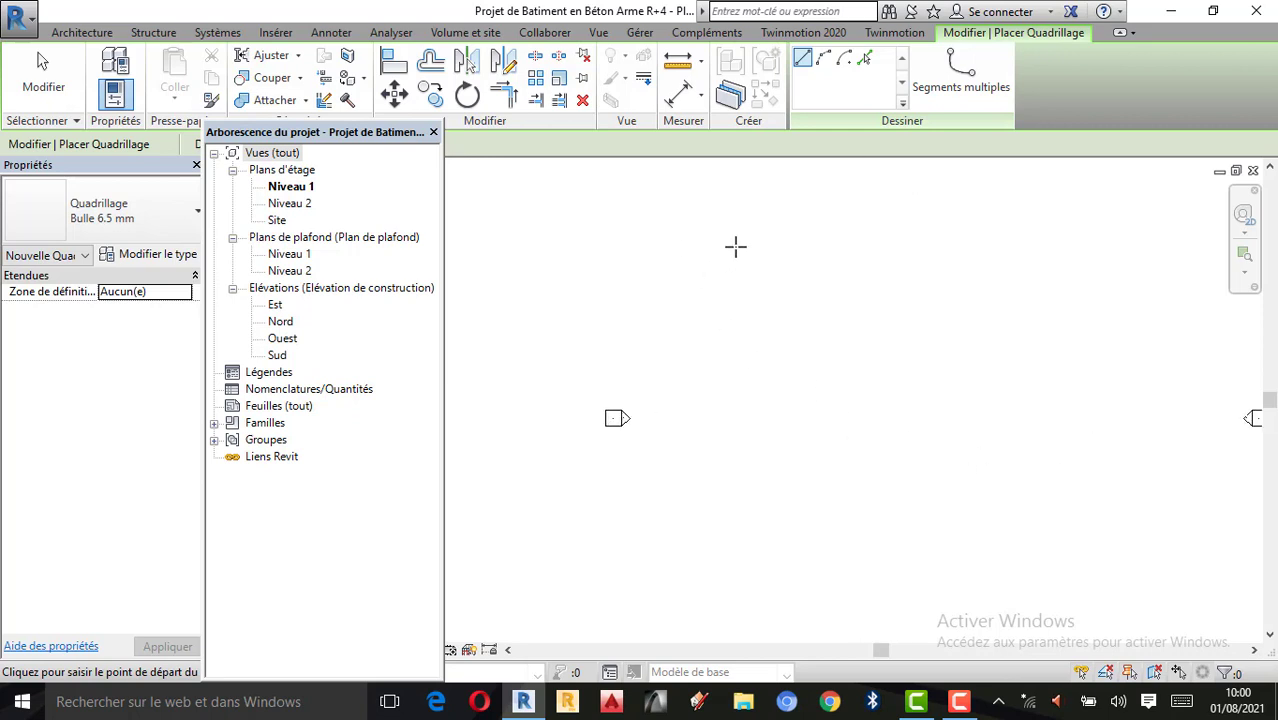
left_click(736, 247)
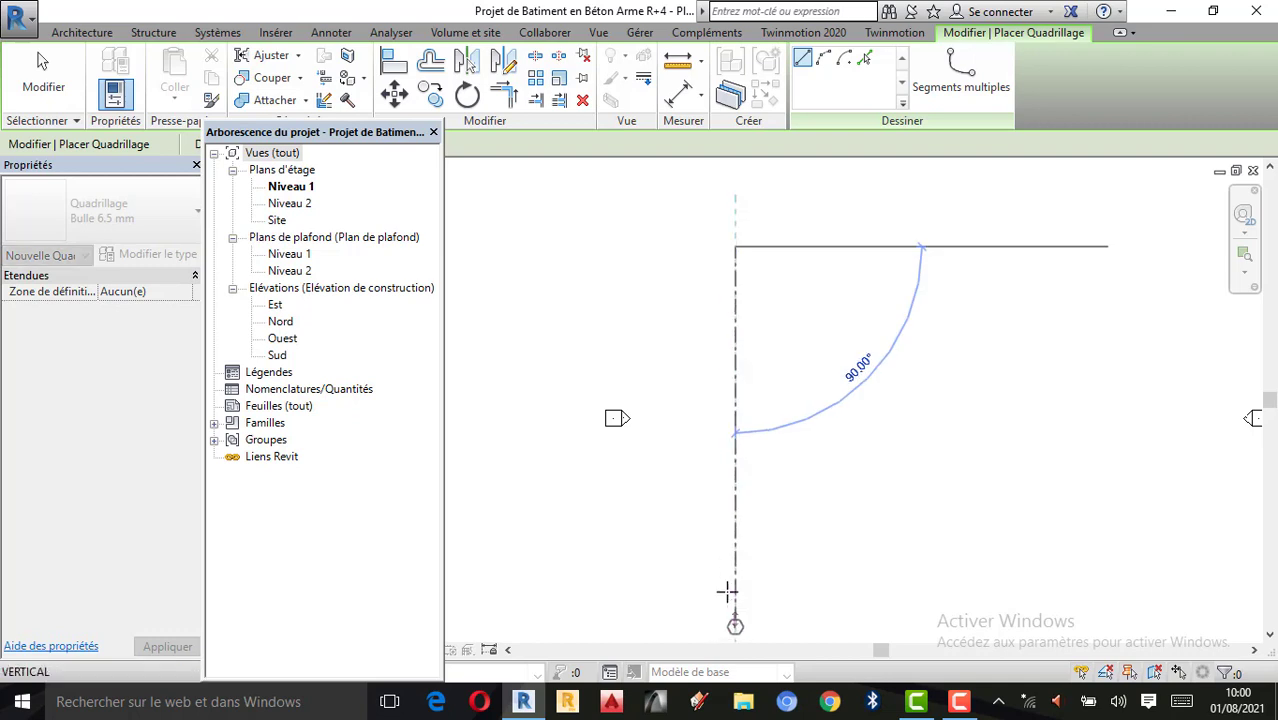
scroll(748, 462, "down", 2)
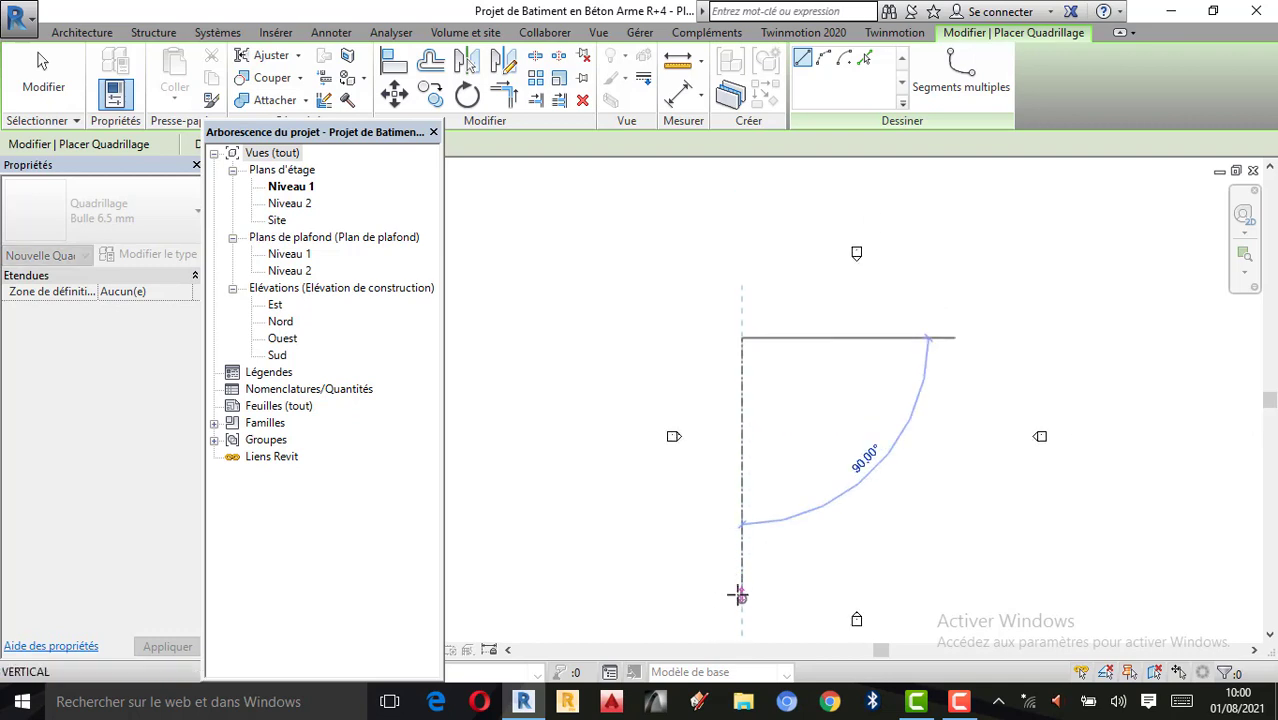
left_click(741, 598)
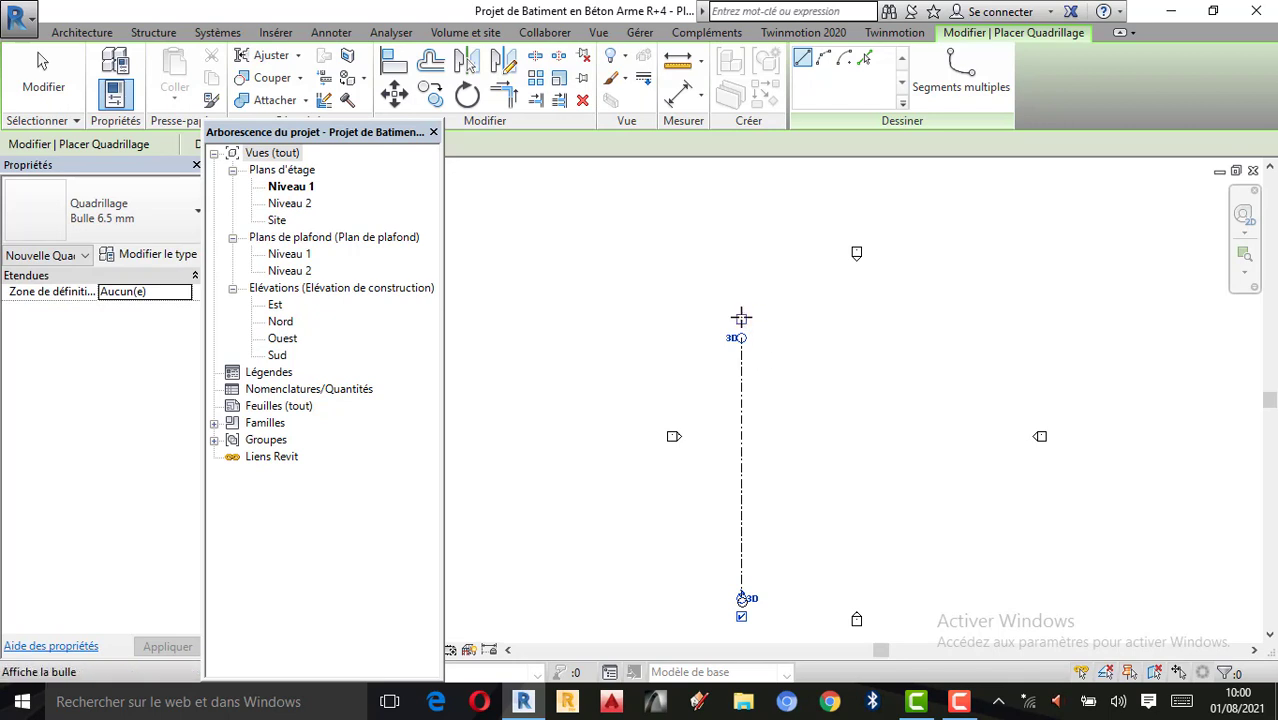
Draw a second vertical grid line 4 m east of the first, ending level with it at both ends
scroll(740, 319, "up", 2)
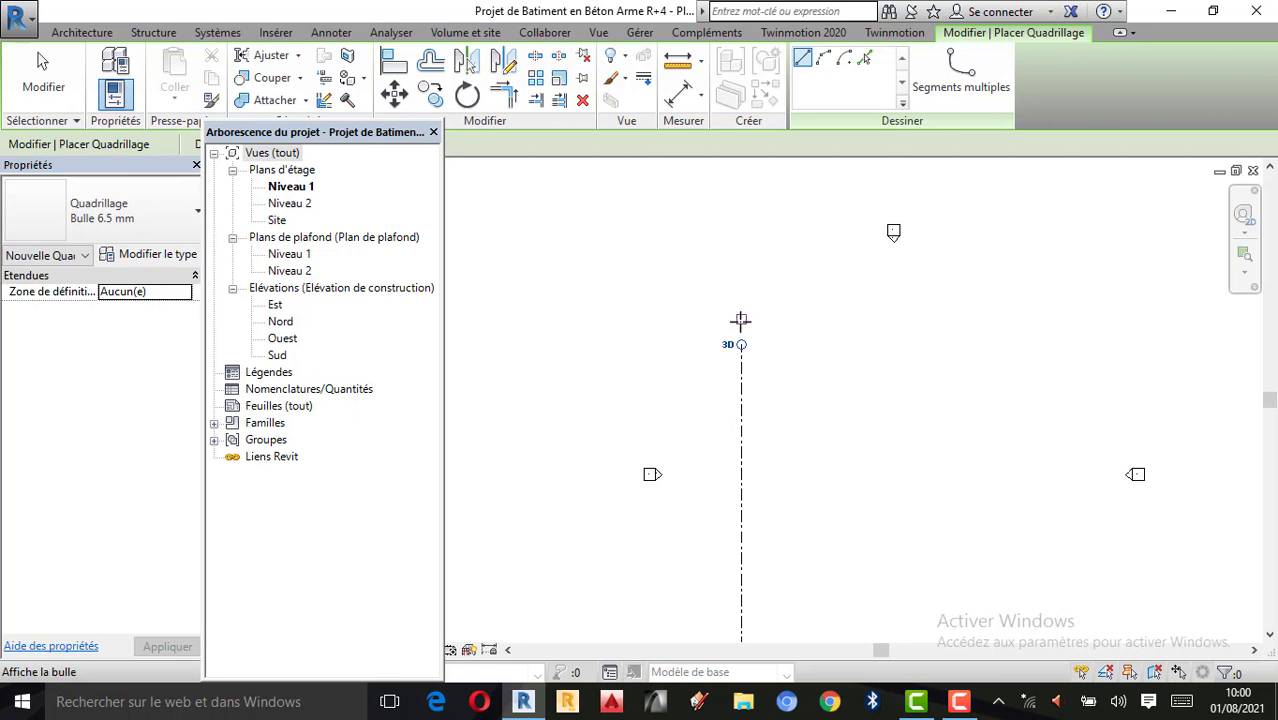
scroll(740, 319, "up", 2)
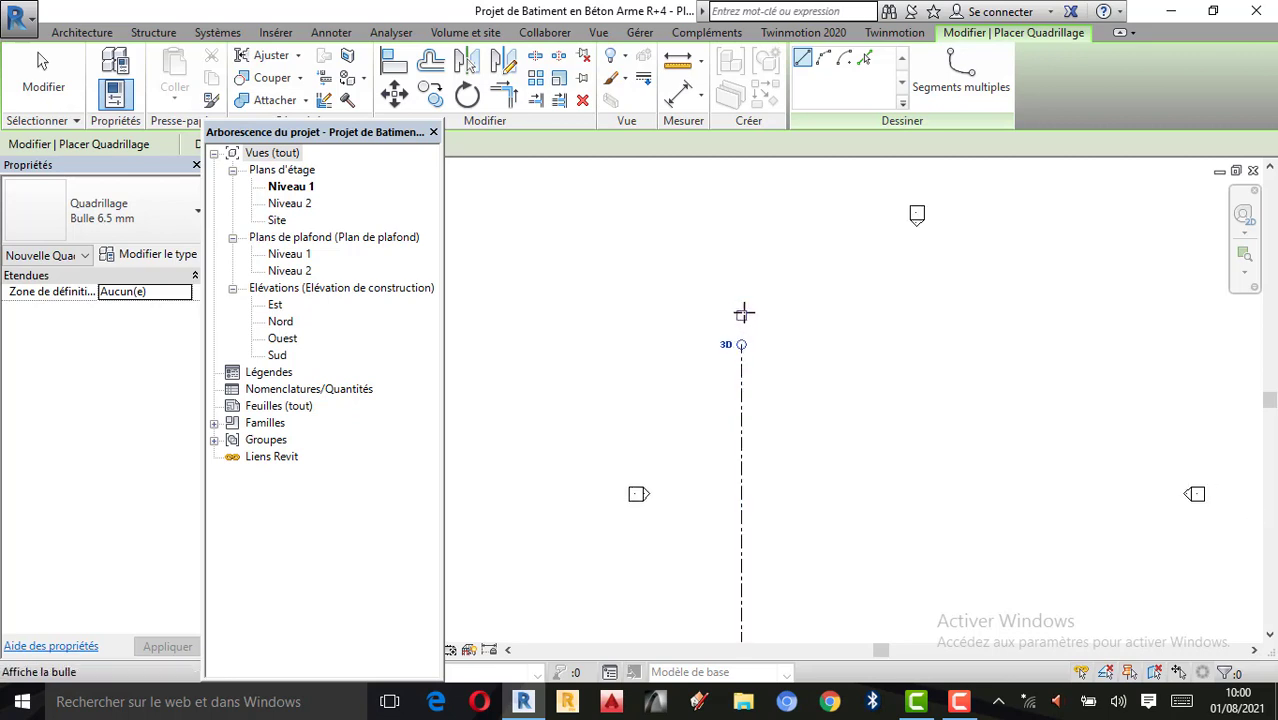
left_click(741, 344)
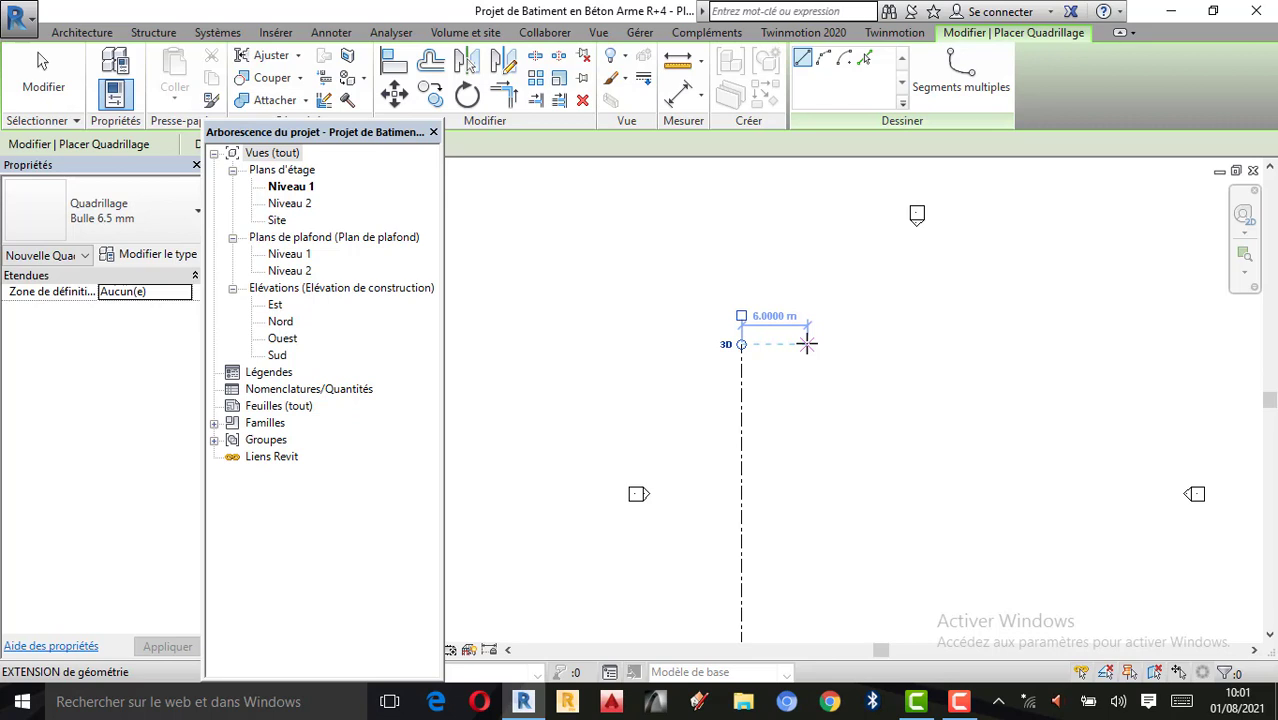
type("4")
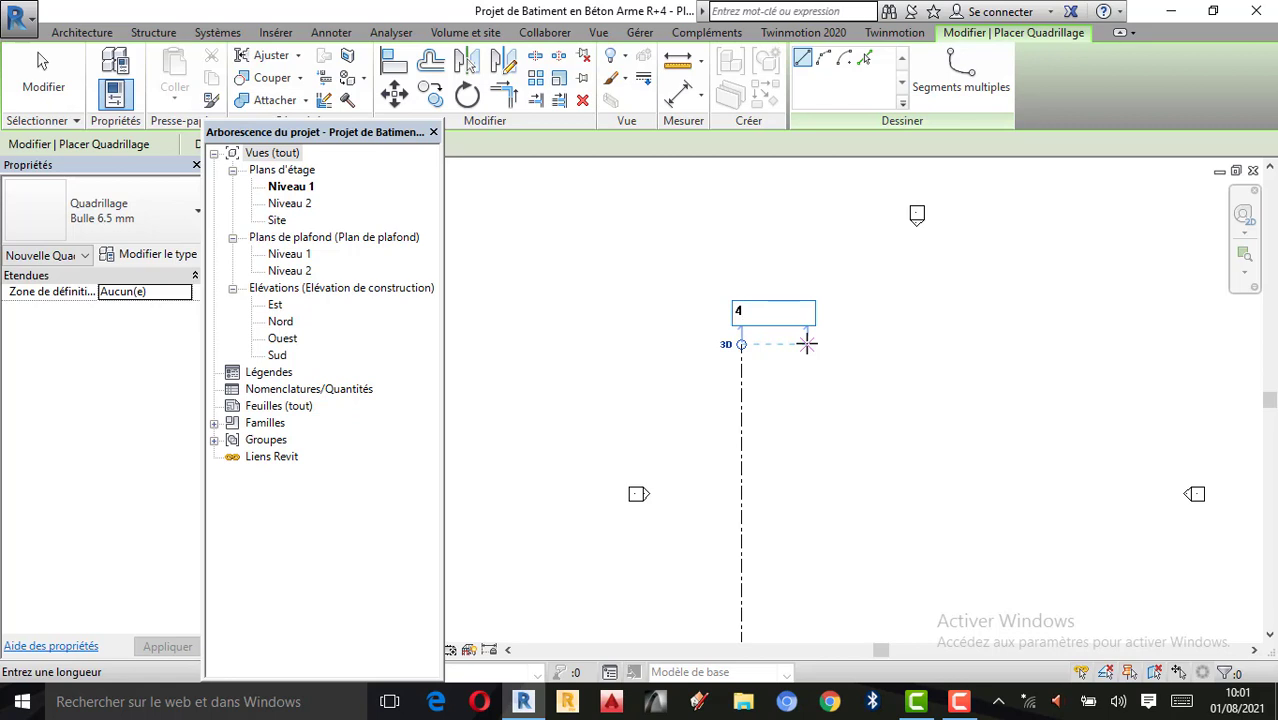
key("Return")
scroll(778, 287, "down", 1)
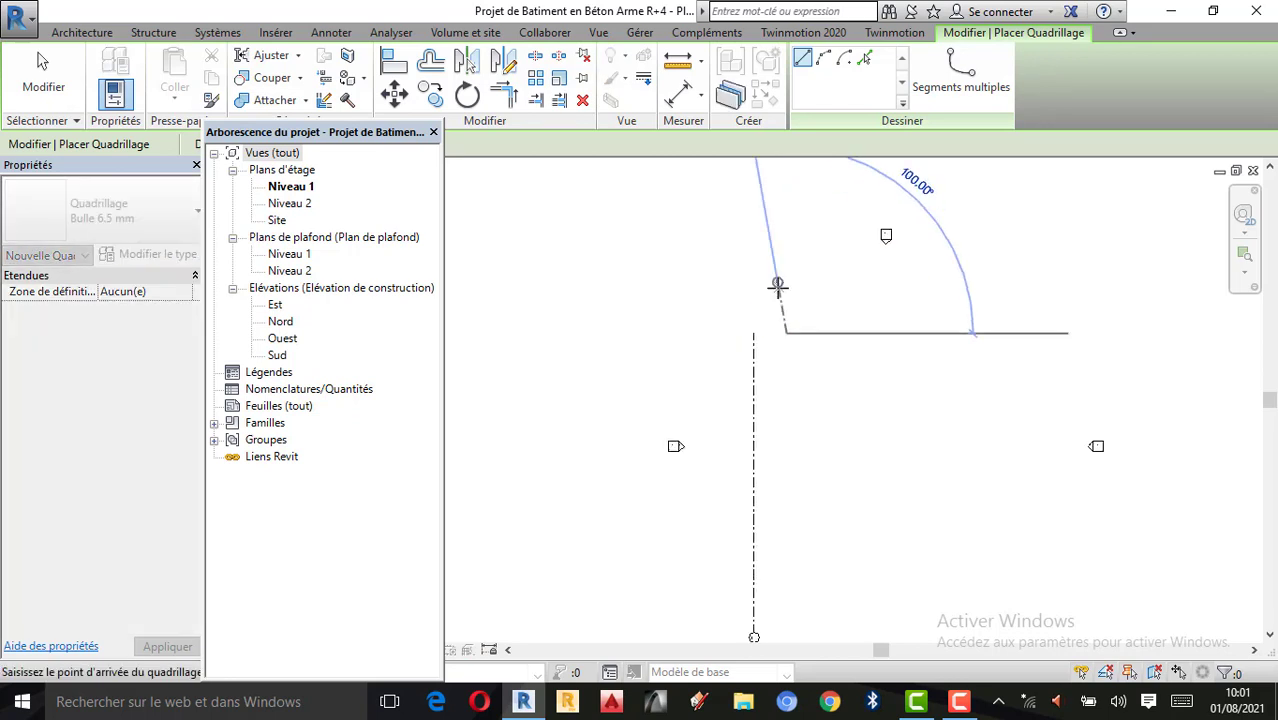
scroll(689, 287, "down", 1)
scroll(790, 545, "up", 2)
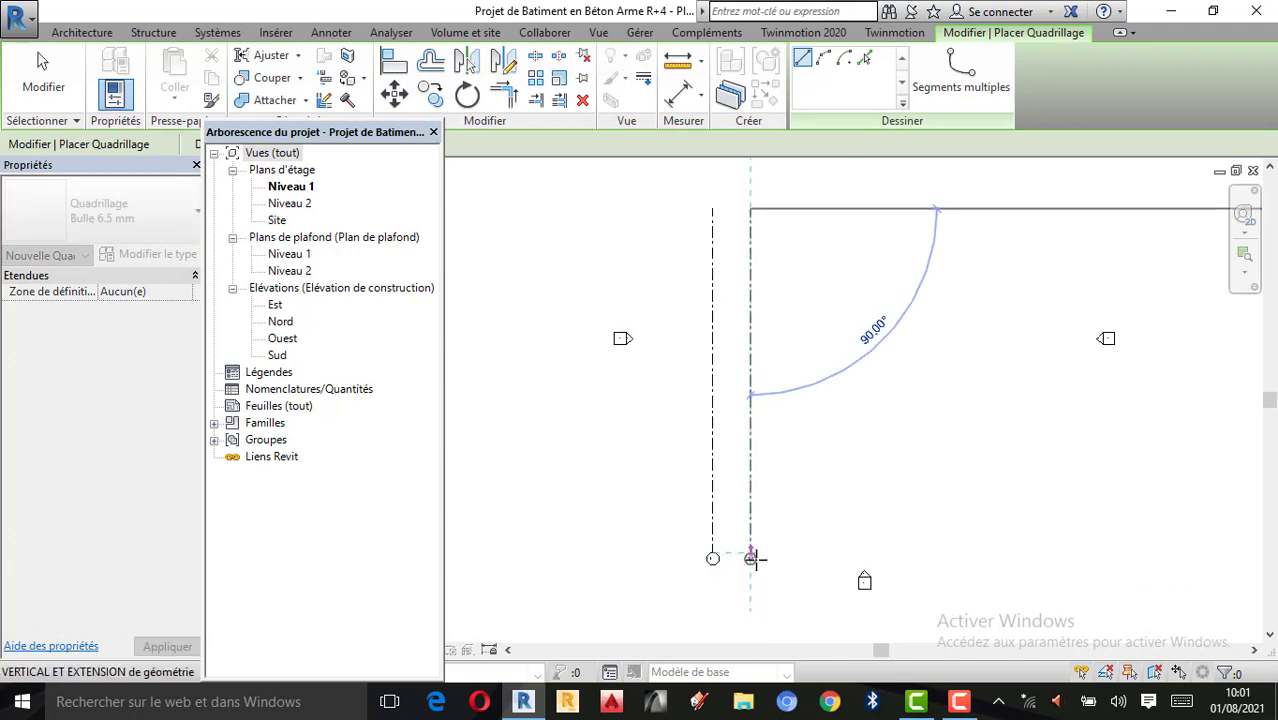
left_click(751, 558)
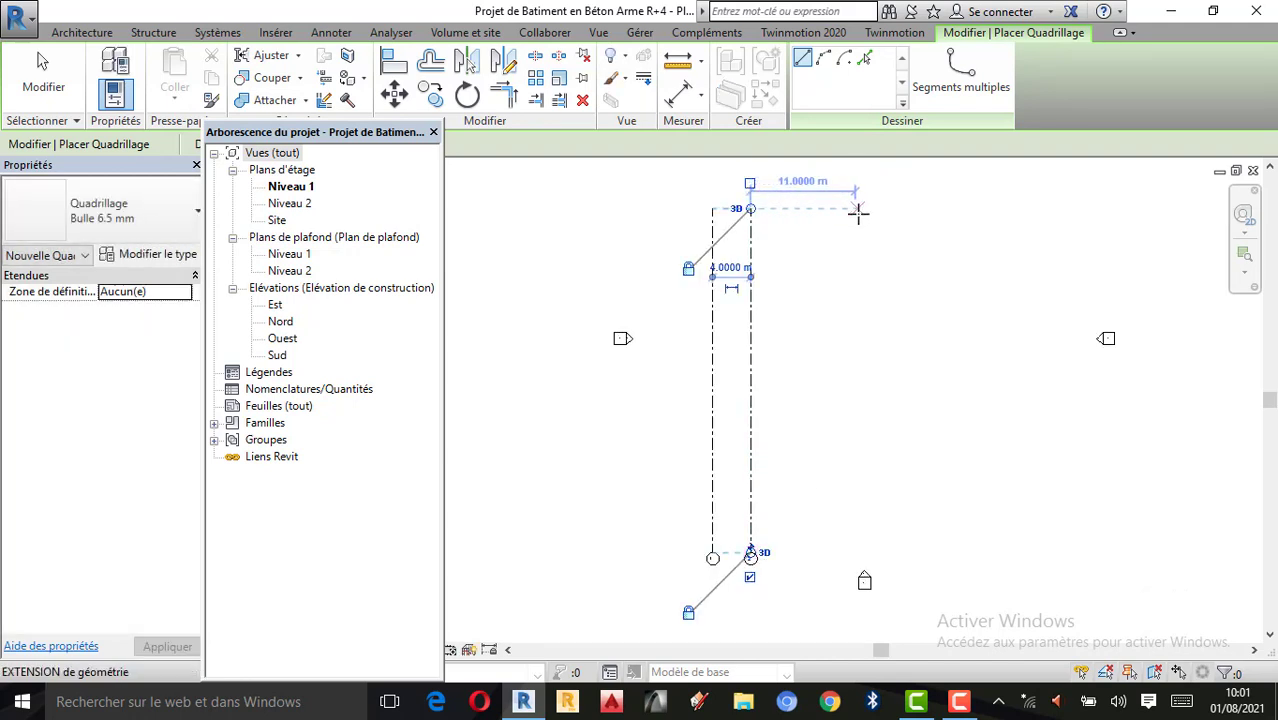
Add the third and fourth vertical grid lines, each 4 m east of the previous one and aligned with its ends
type("4")
key("Return")
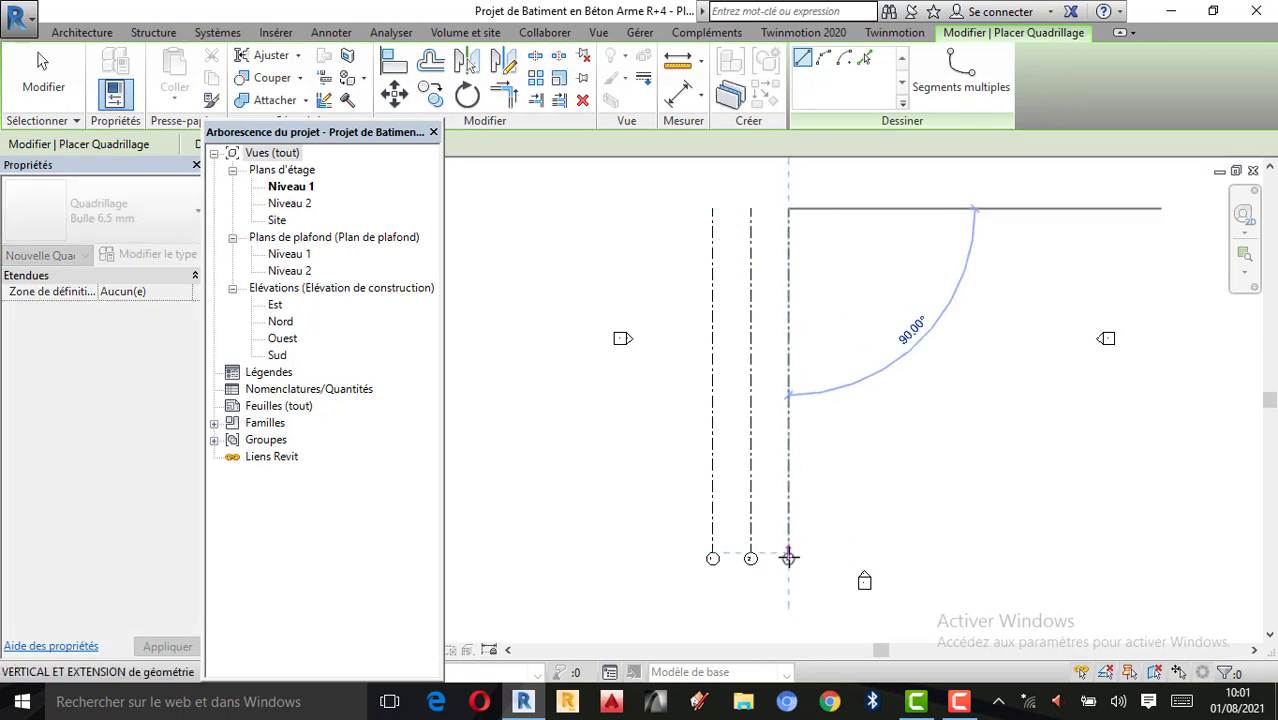
left_click(788, 558)
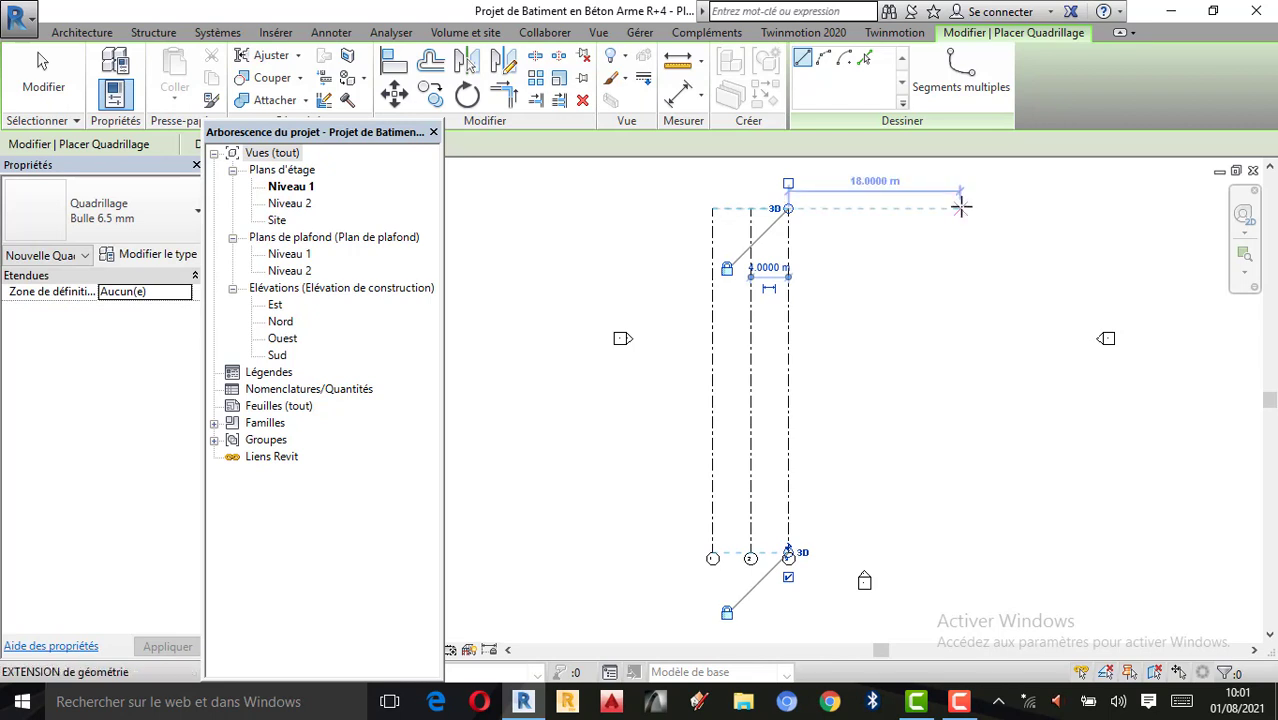
type("4")
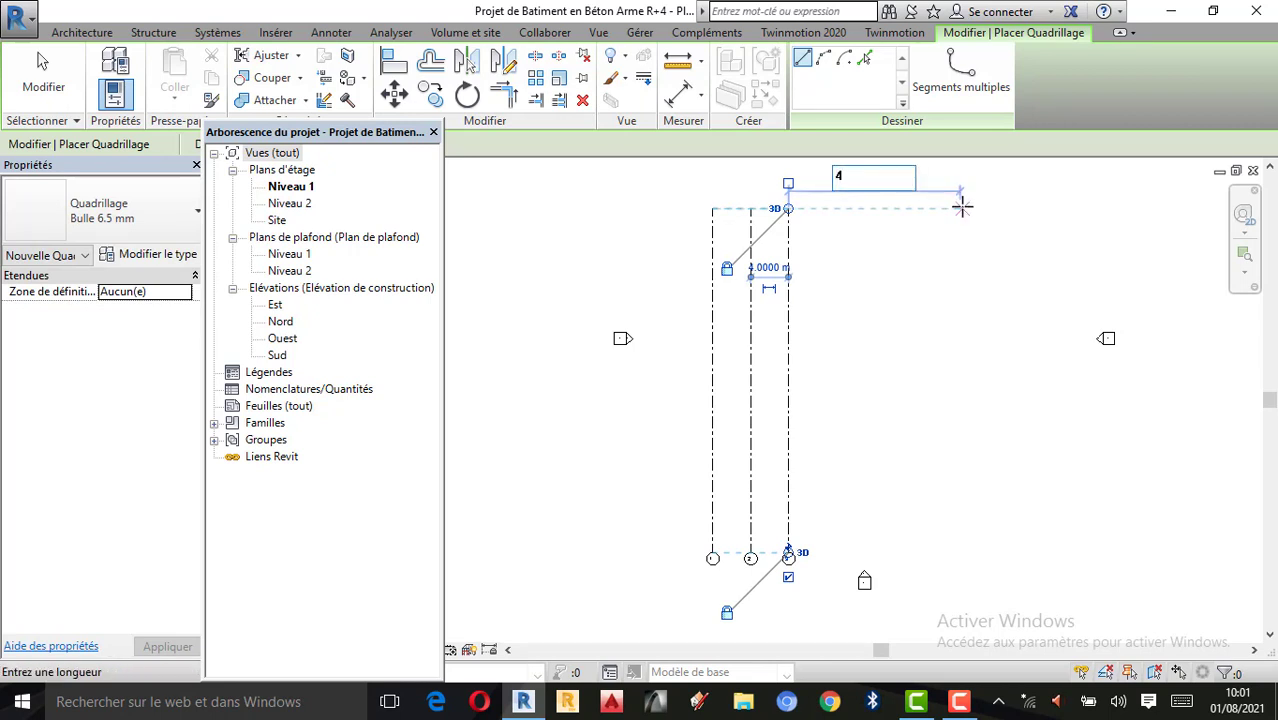
key("Return")
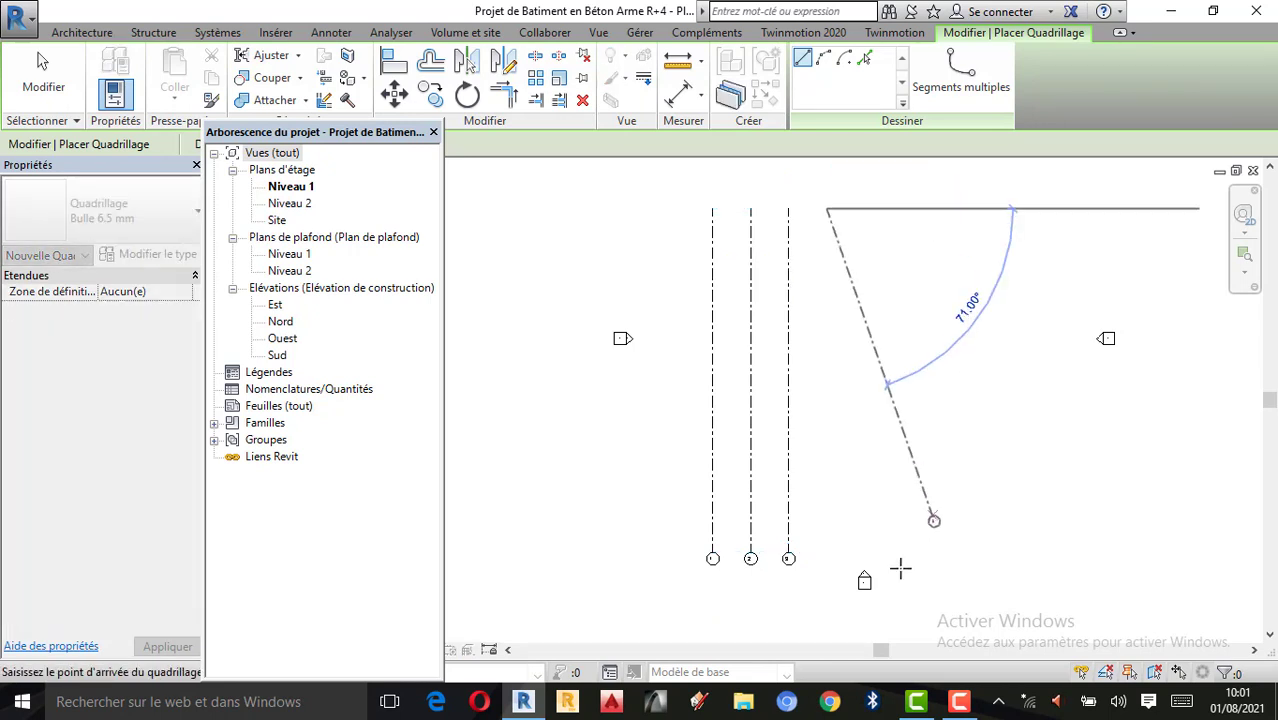
left_click(827, 555)
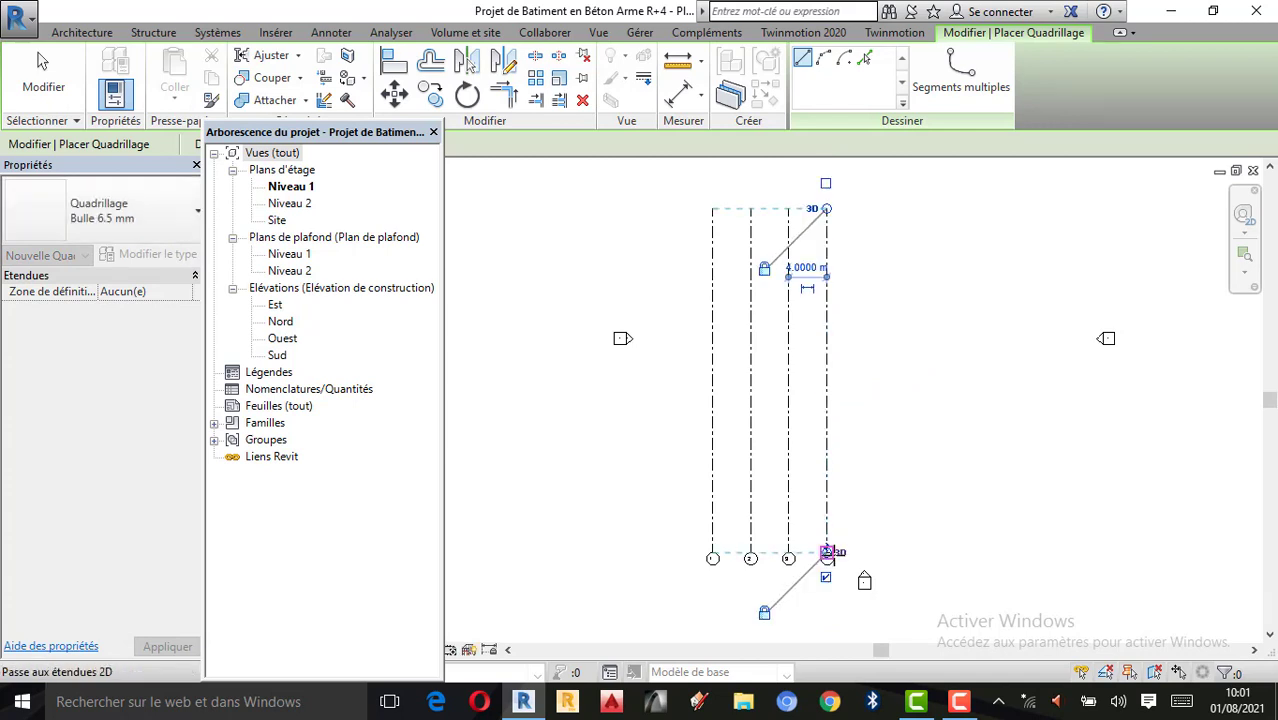
Add the fifth and sixth vertical grid lines at the same 4 m spacing, aligned with the existing grid ends
scroll(660, 525, "down", 1)
scroll(952, 288, "up", 1)
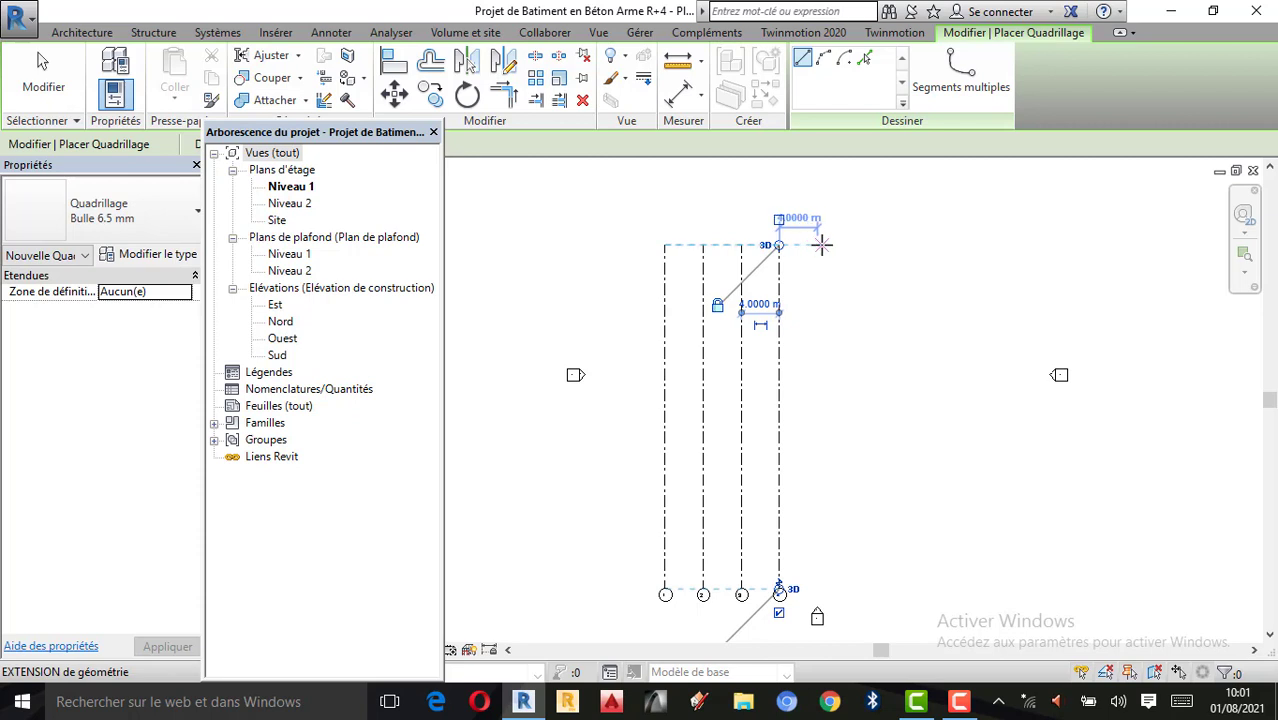
type("4")
key("Return")
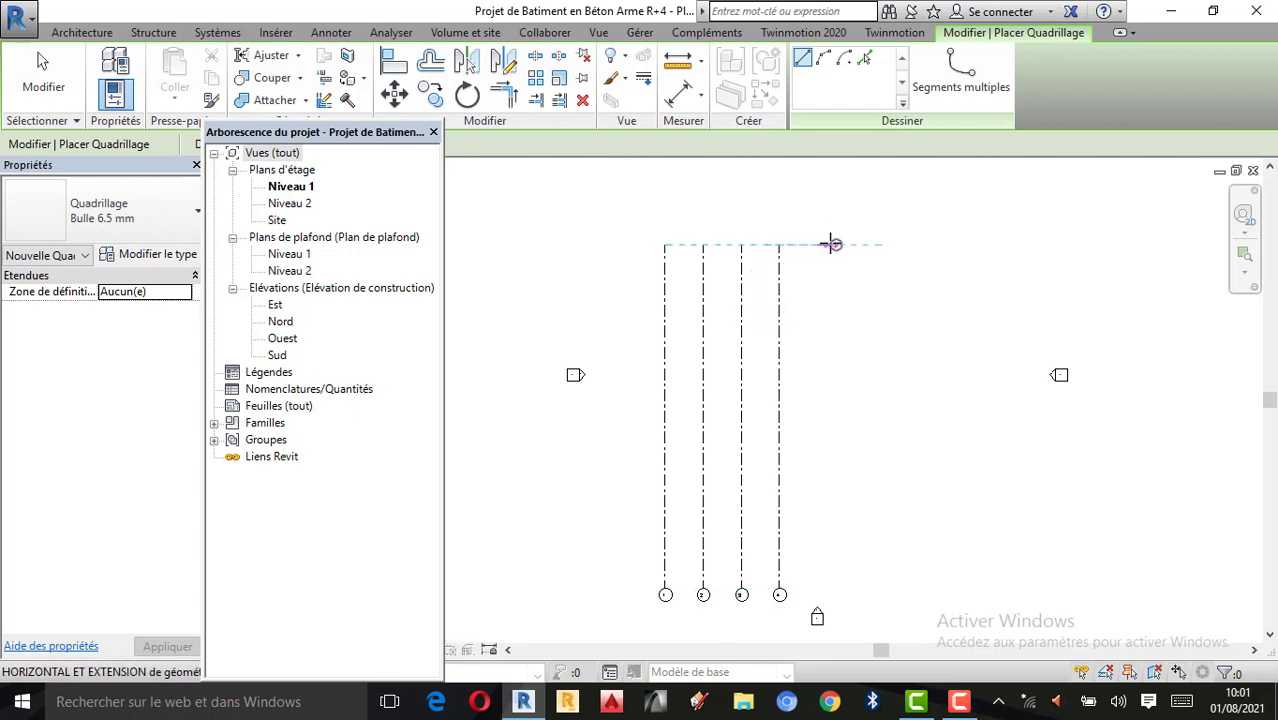
scroll(805, 610, "up", 2)
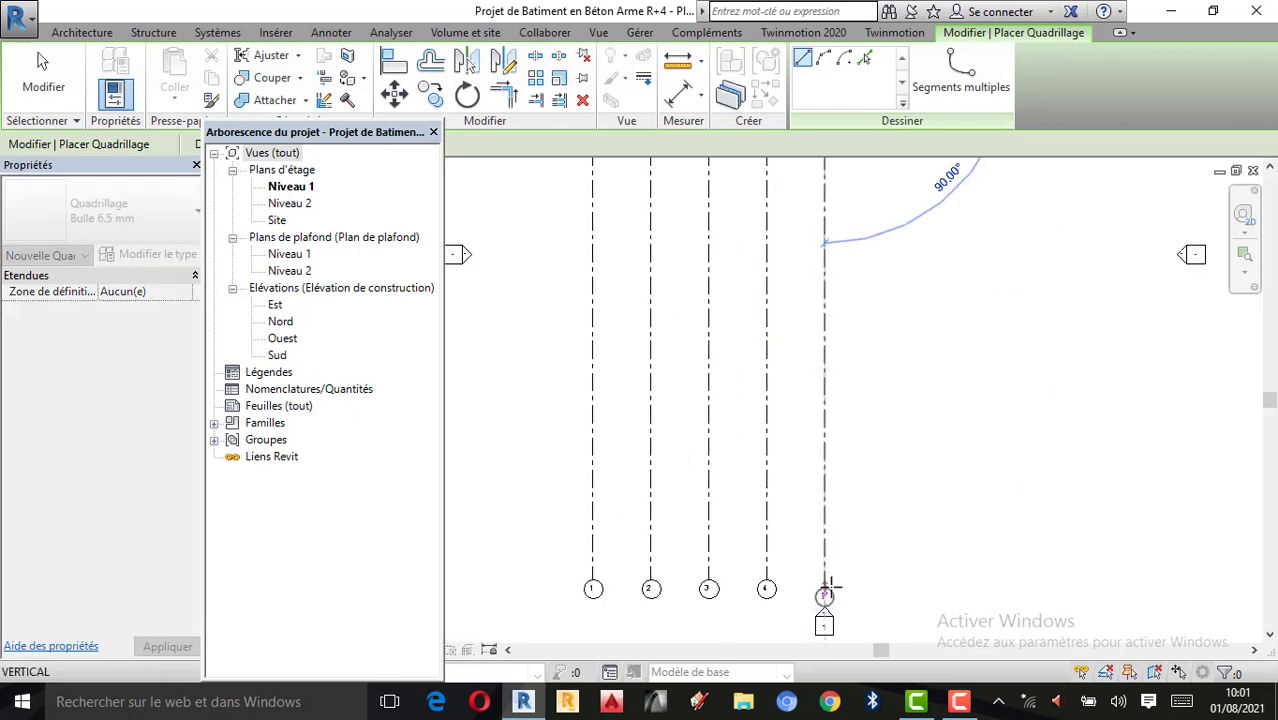
left_click(824, 588)
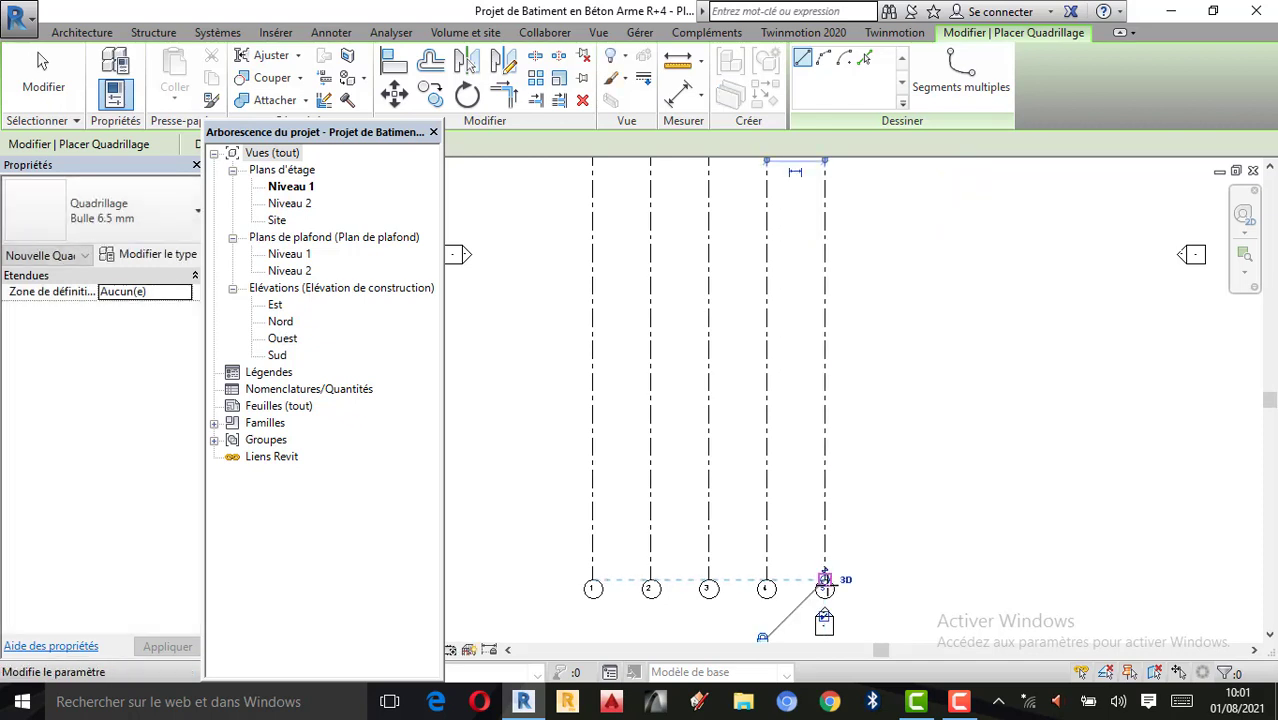
scroll(642, 605, "down", 2)
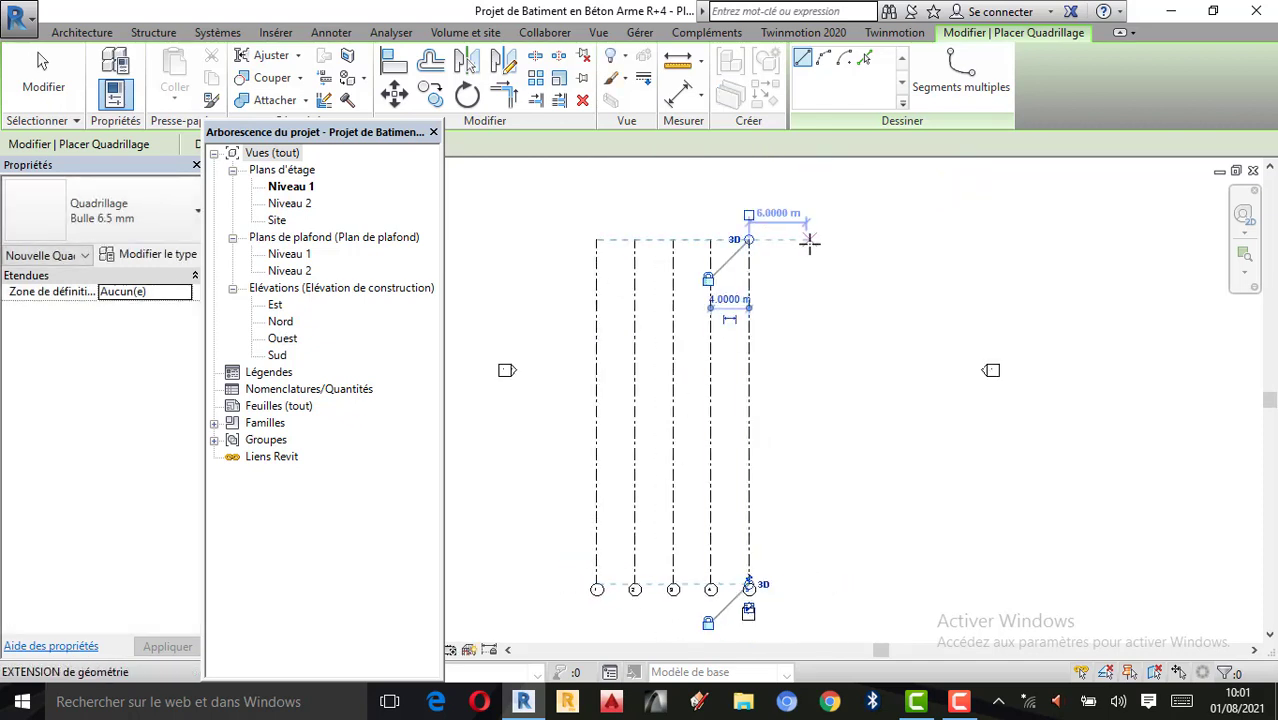
left_click(810, 241)
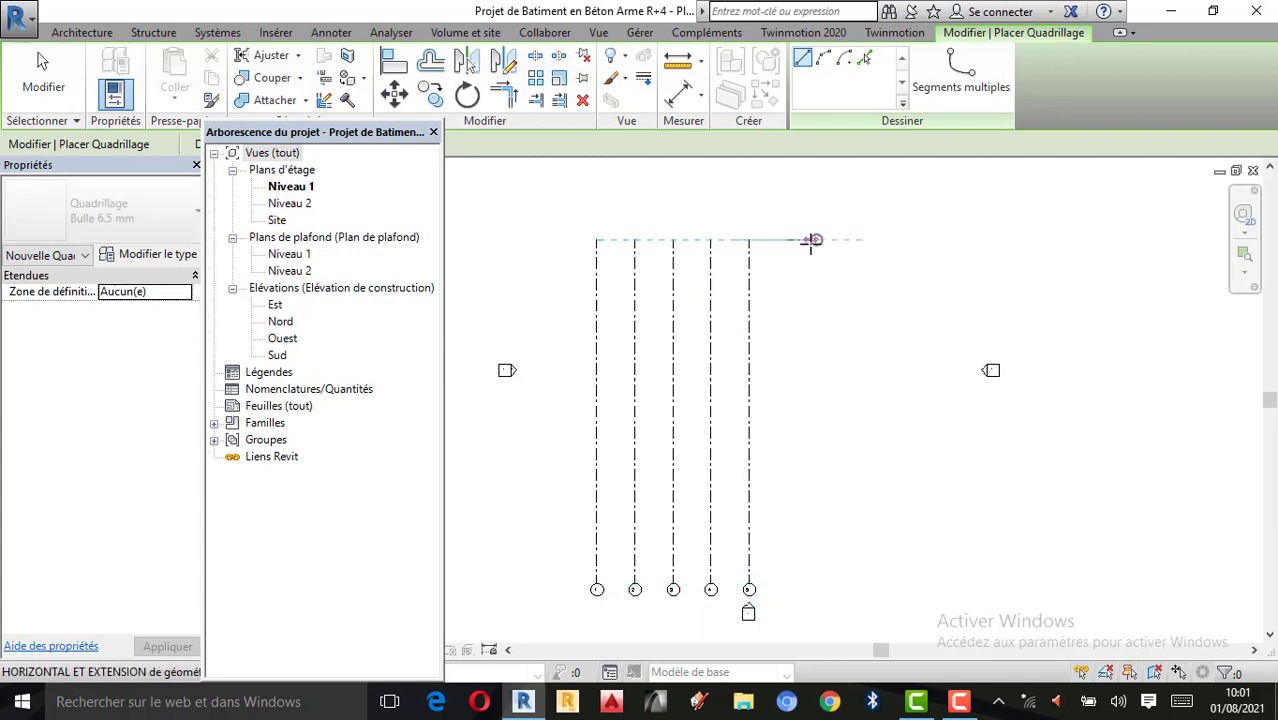
left_click(788, 583)
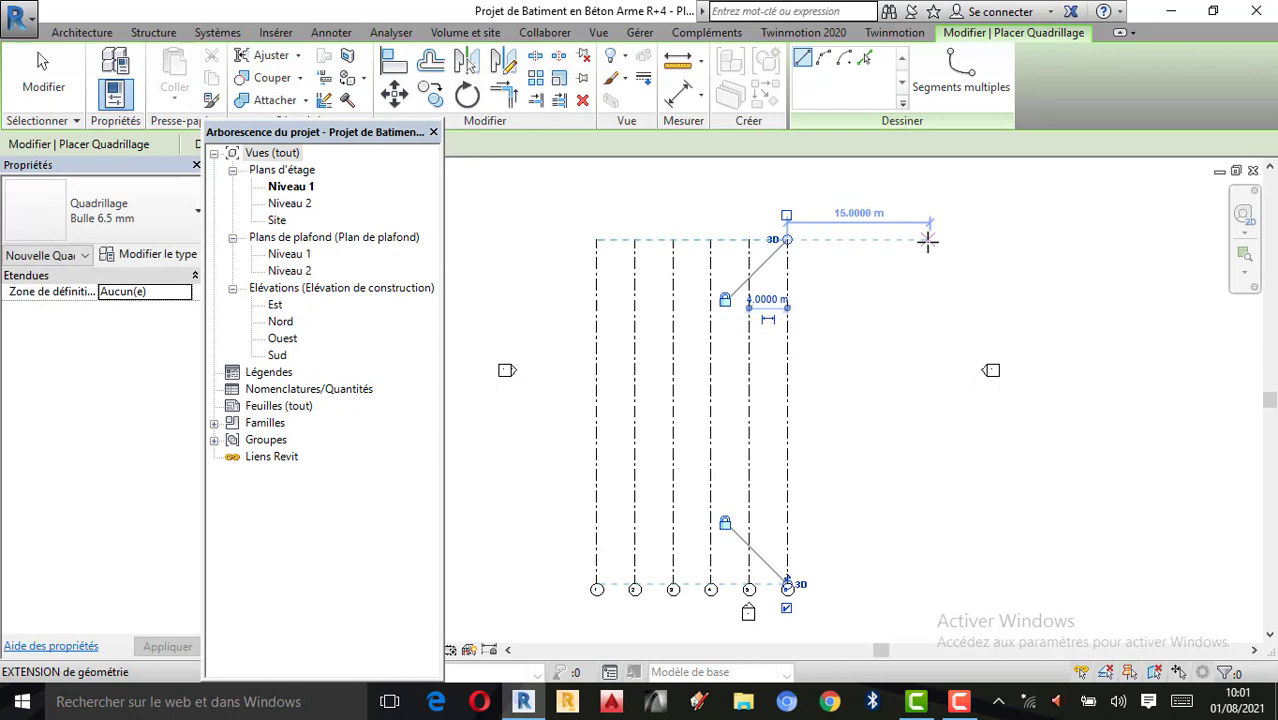
Draw a seventh vertical grid line 4 m east of grid 6
type("4")
key("Return")
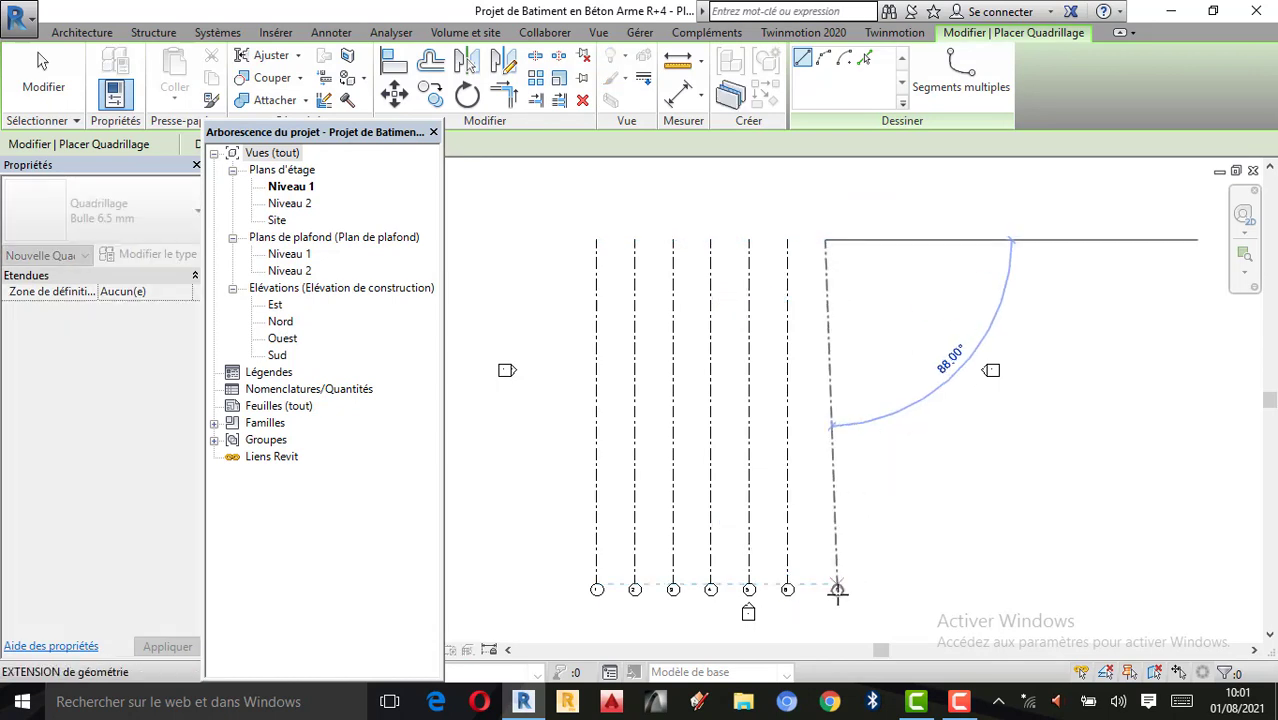
left_click(825, 585)
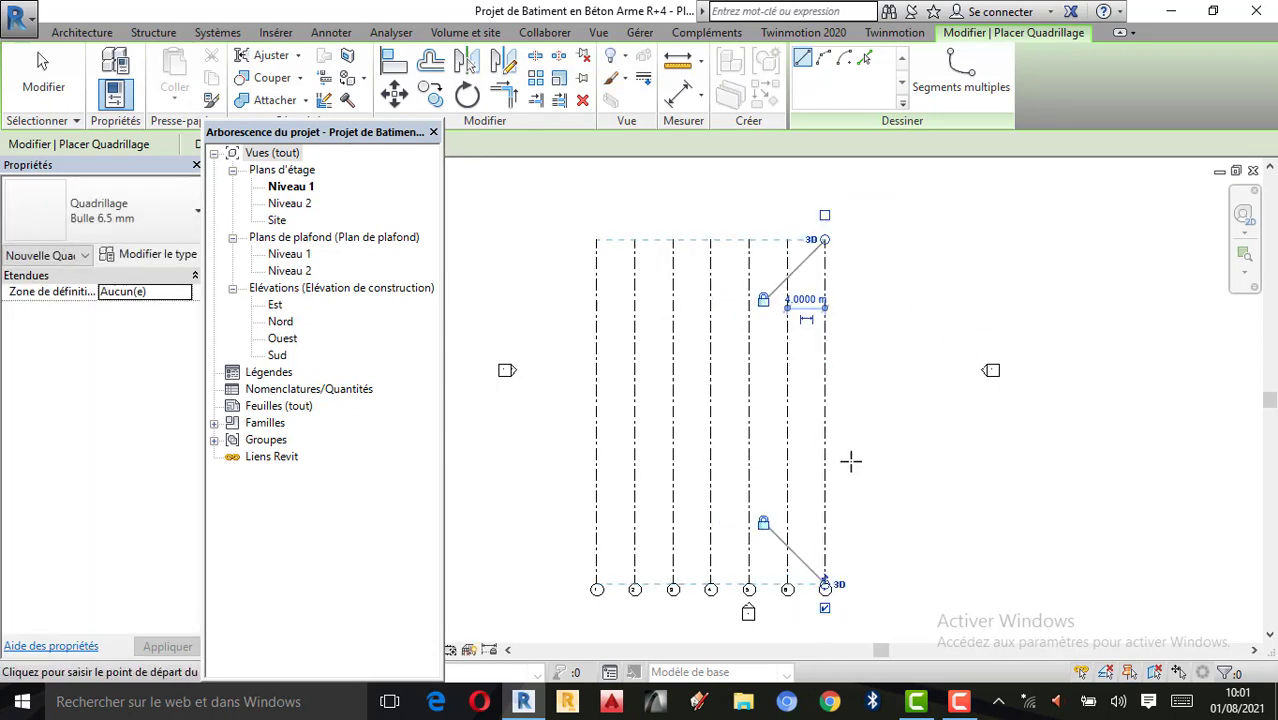
scroll(813, 441, "up", 1)
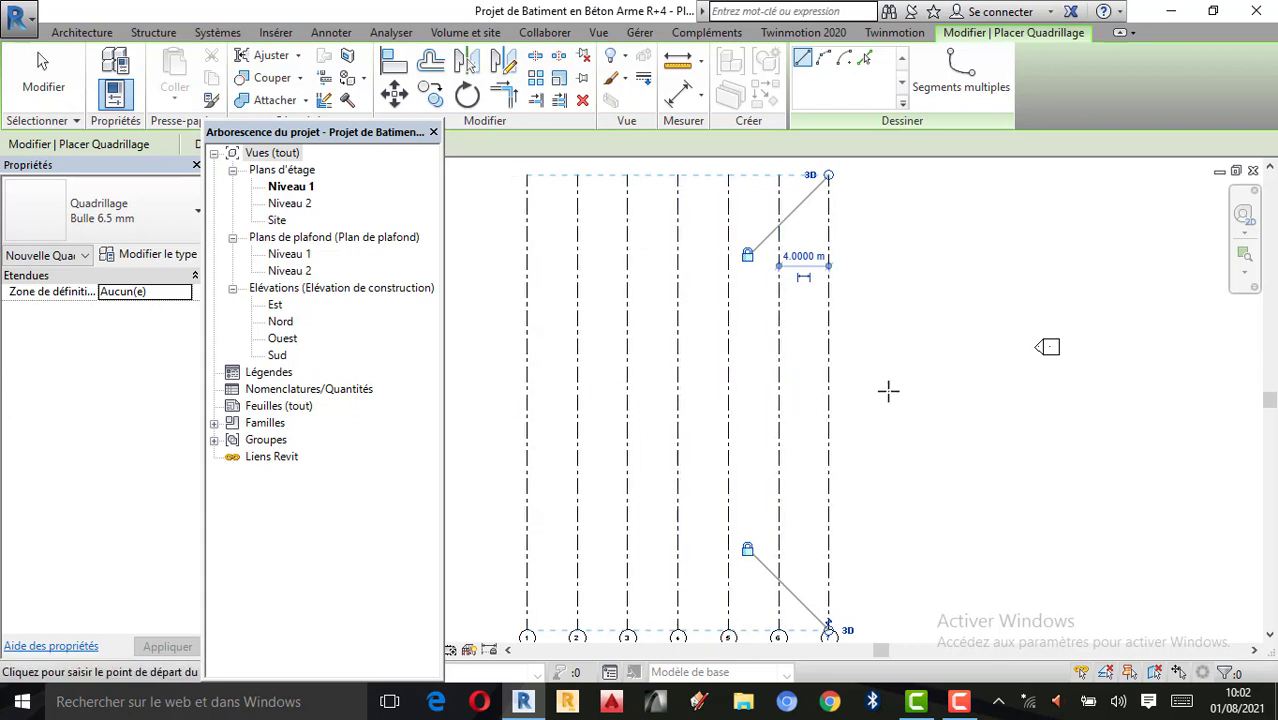
left_click(826, 347)
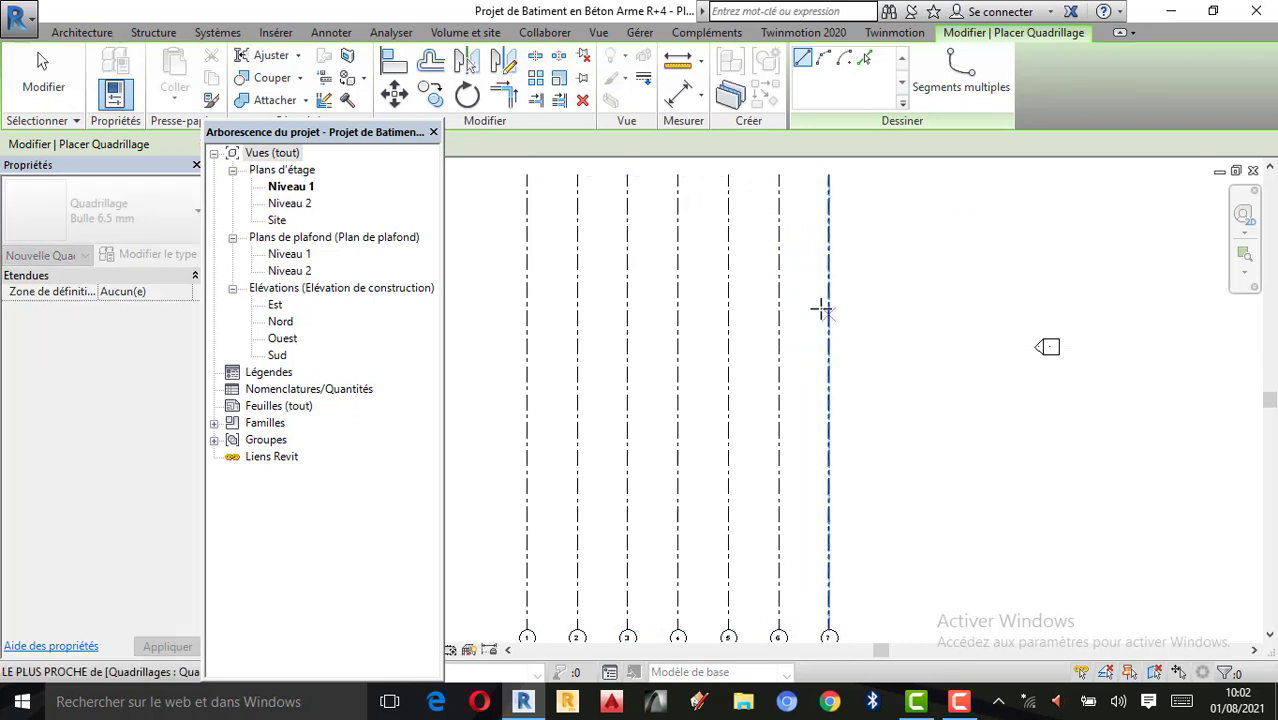
left_click(828, 302)
key("Escape")
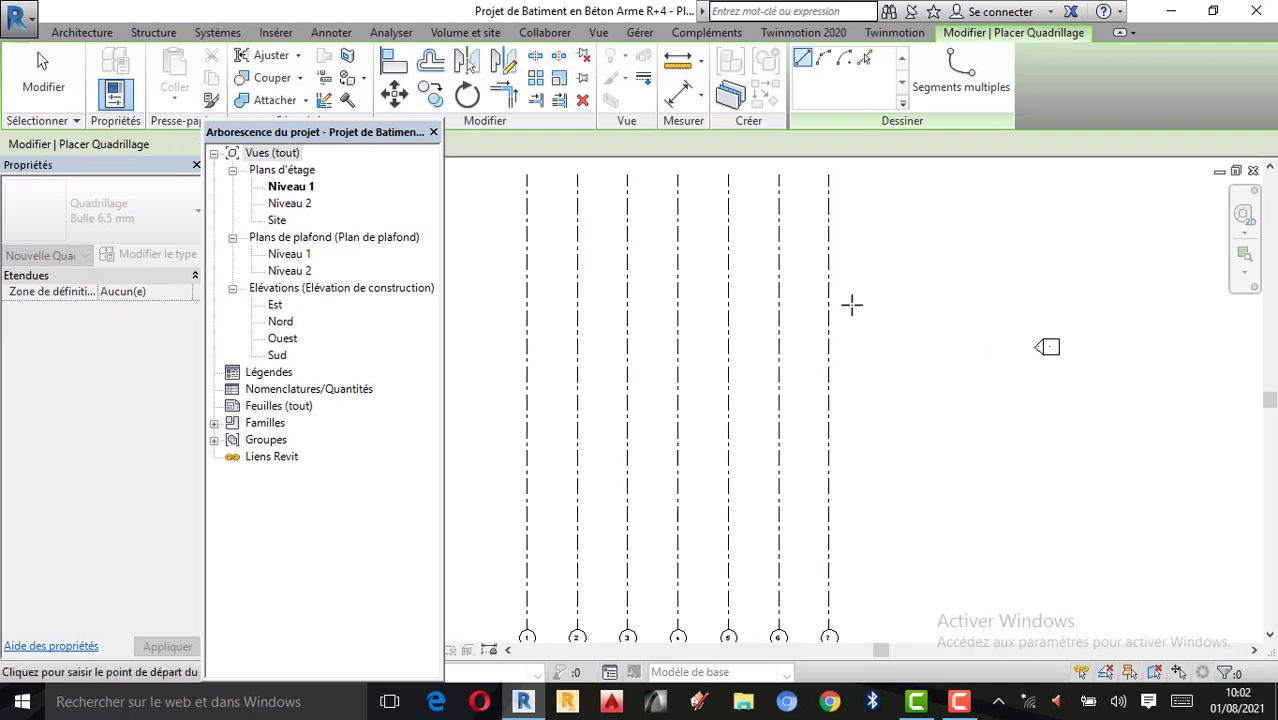
left_click(830, 262)
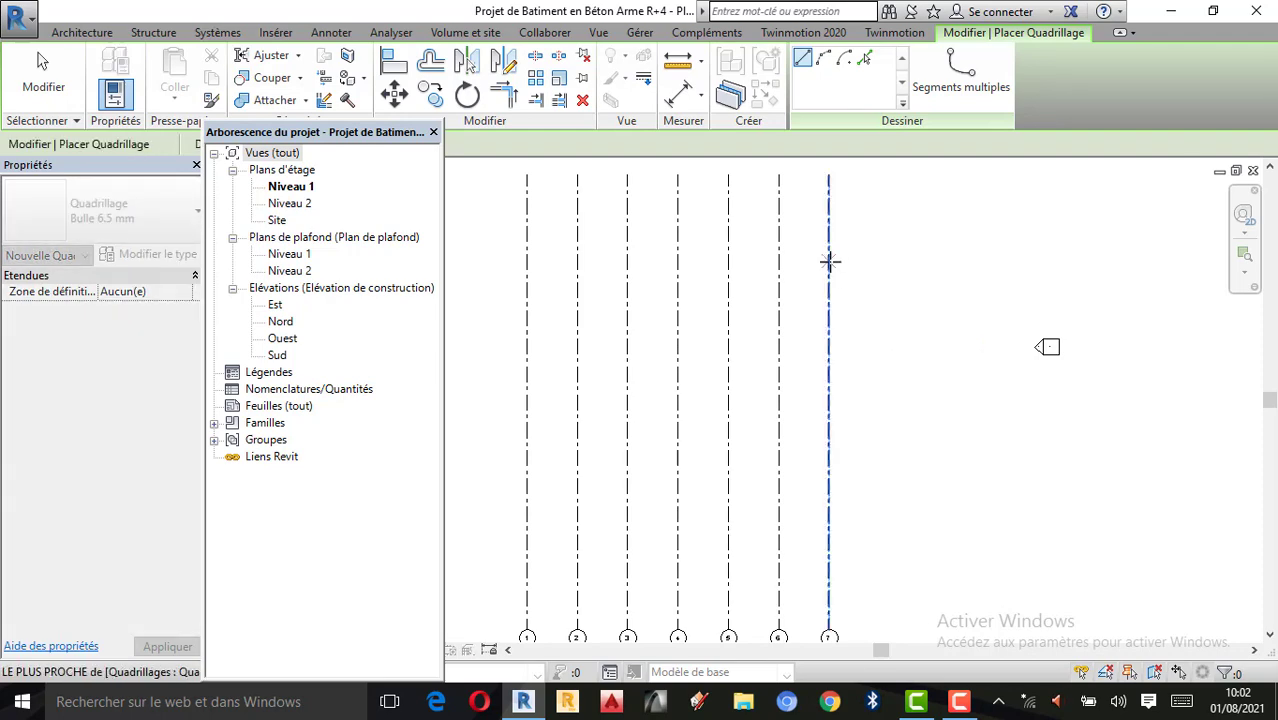
key("Escape")
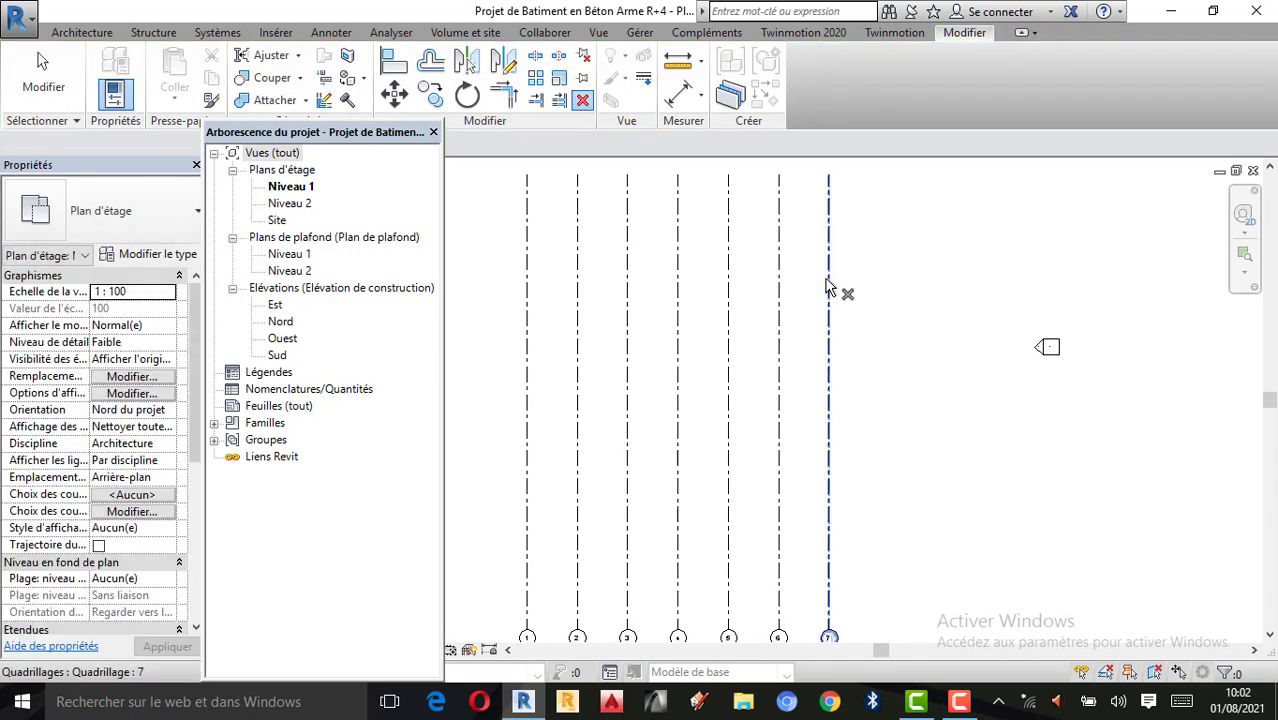
Delete grid line 7 from the Niveau 1 plan
right_click(829, 284)
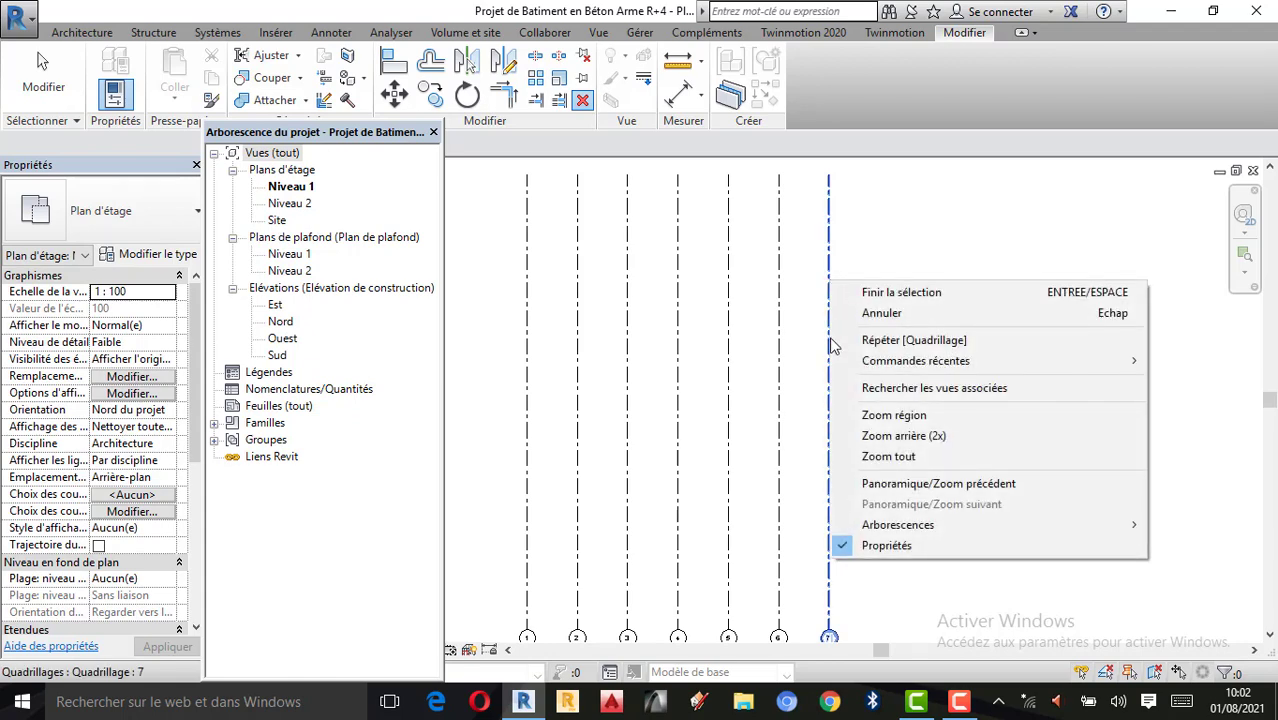
left_click(835, 313)
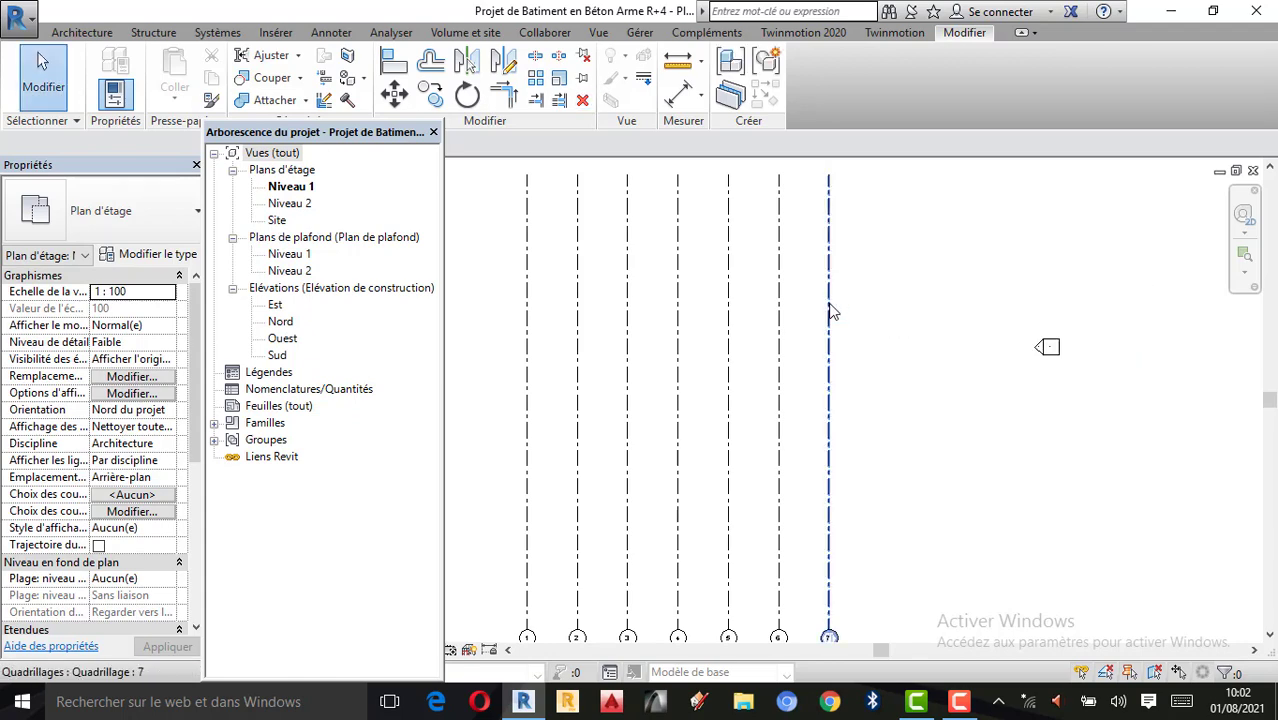
left_click(829, 310)
key("Delete")
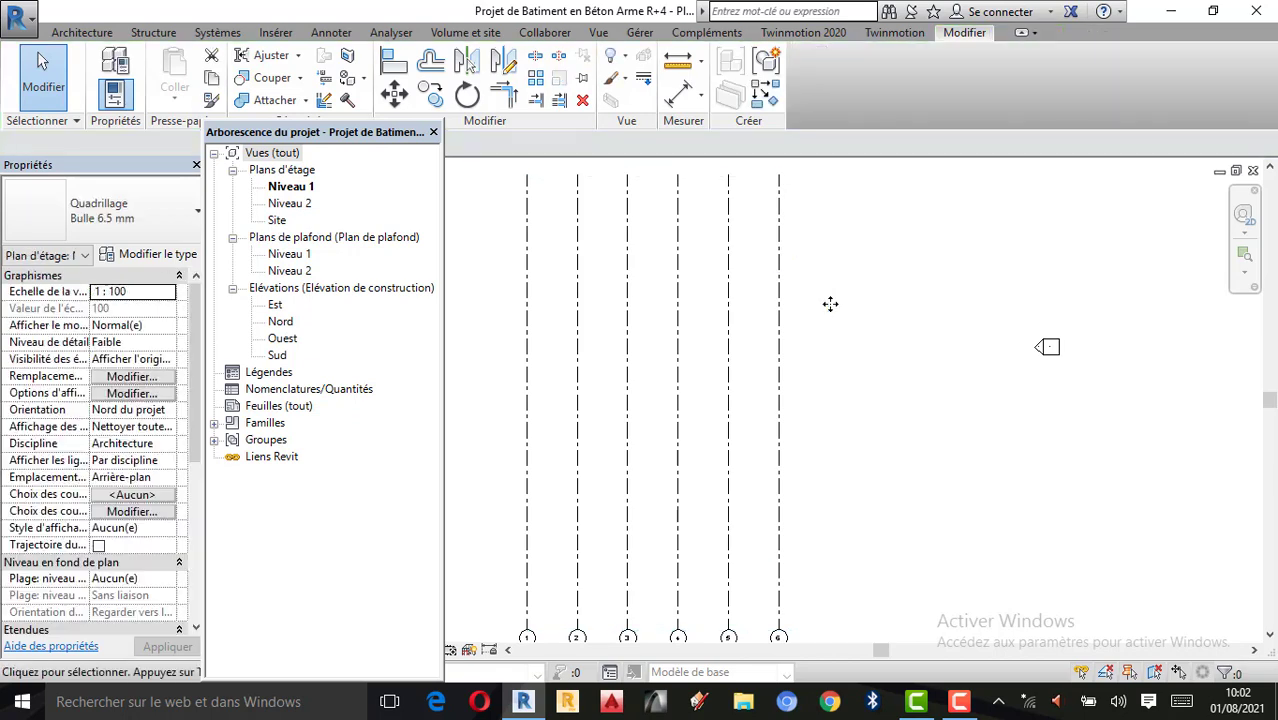
scroll(893, 343, "down", 2)
scroll(760, 343, "up", 1)
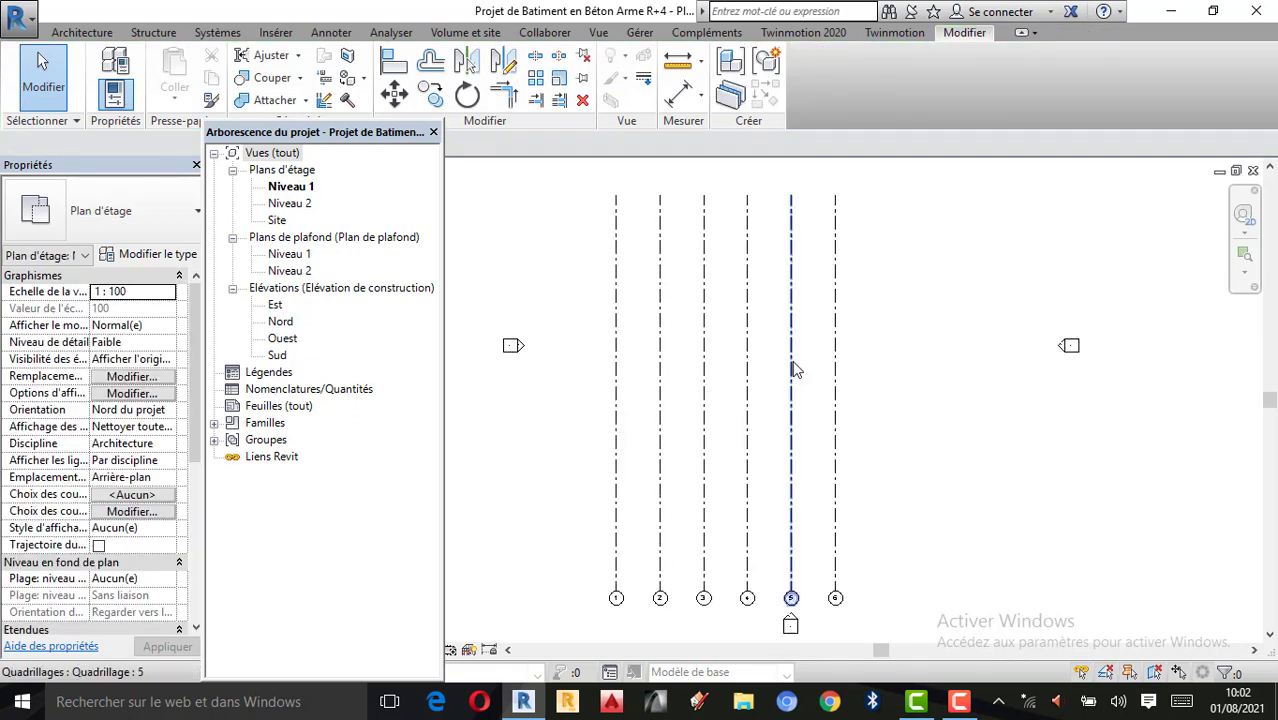
left_click(791, 368)
left_click(913, 407)
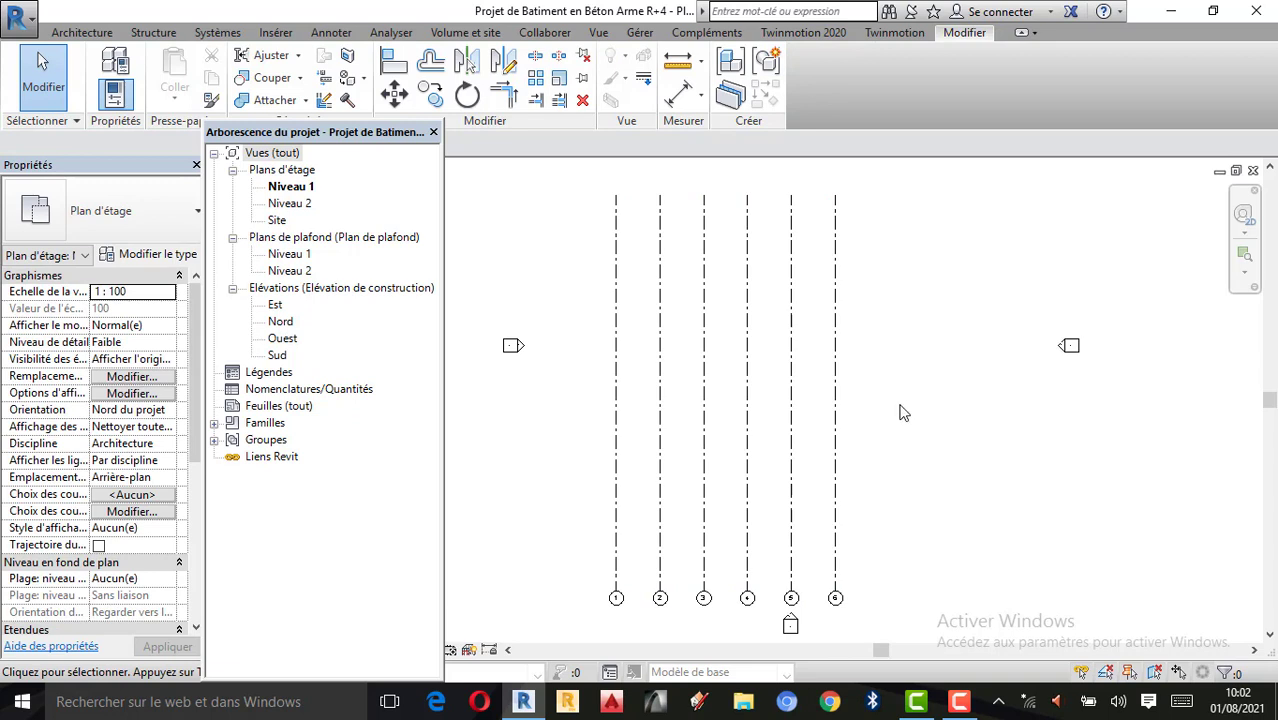
scroll(836, 404, "down", 1)
scroll(719, 252, "up", 1)
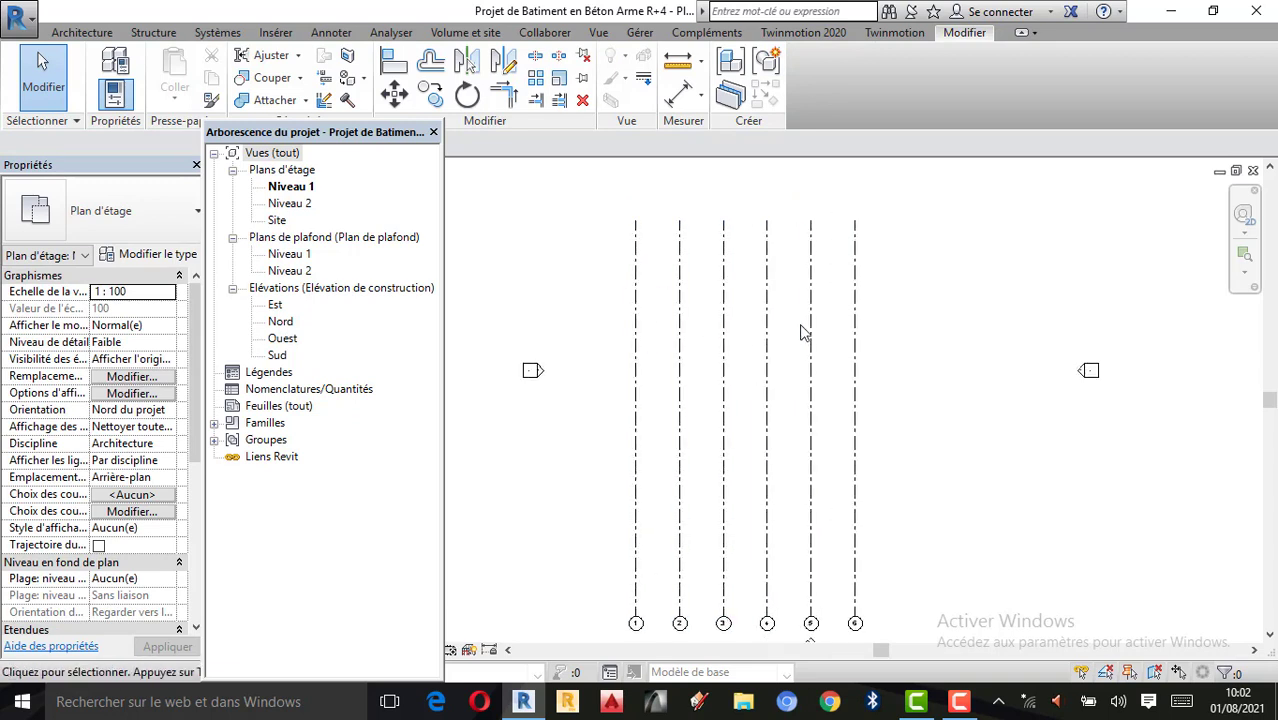
scroll(673, 330, "up", 1)
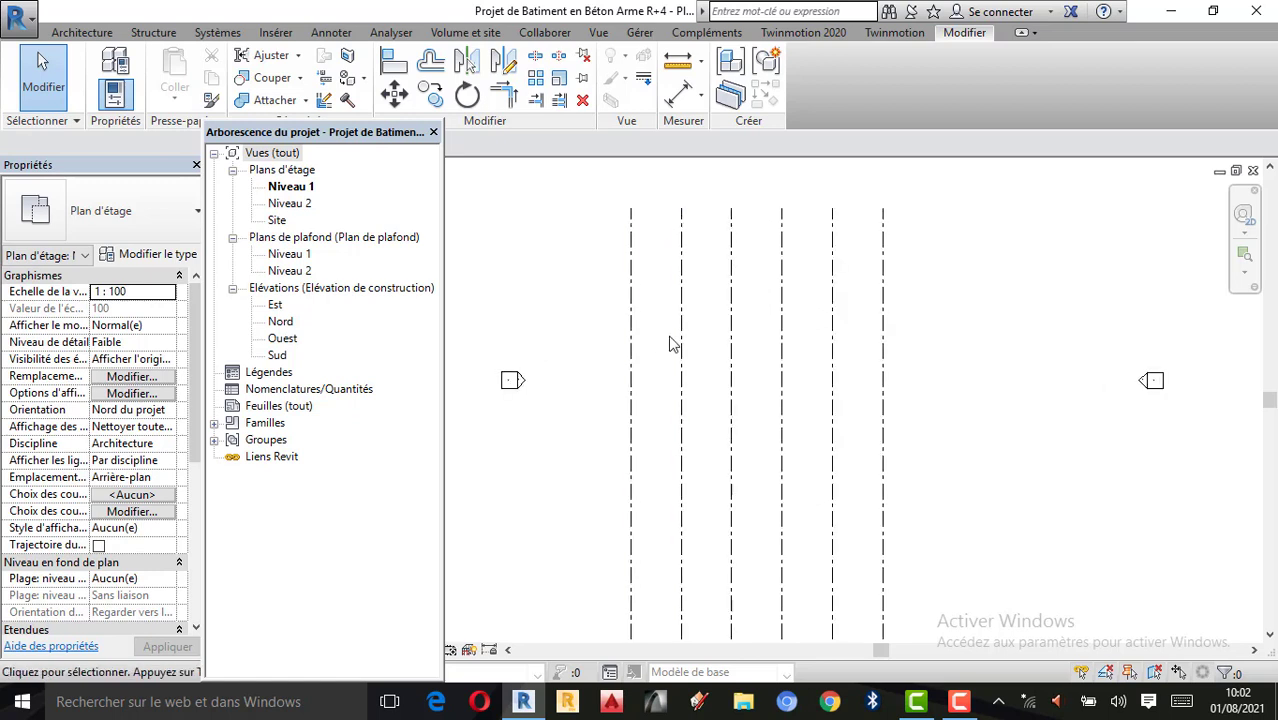
scroll(762, 306, "down", 1)
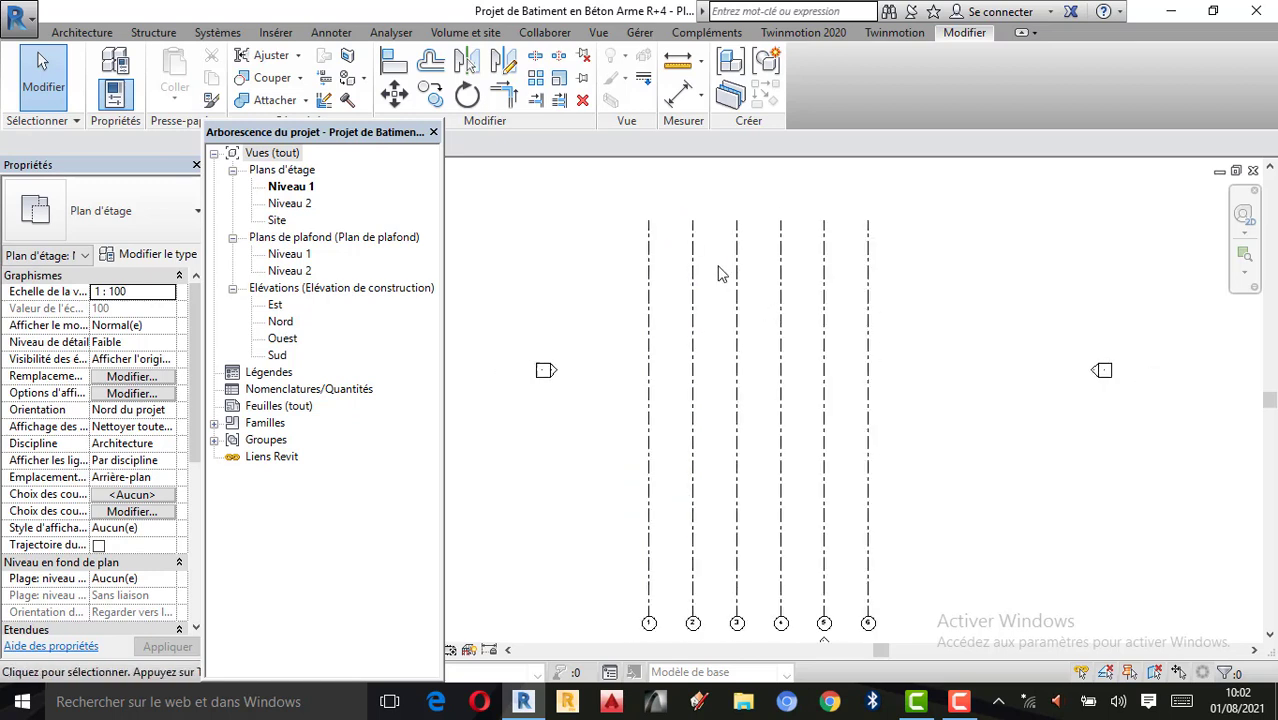
scroll(718, 273, "down", 1)
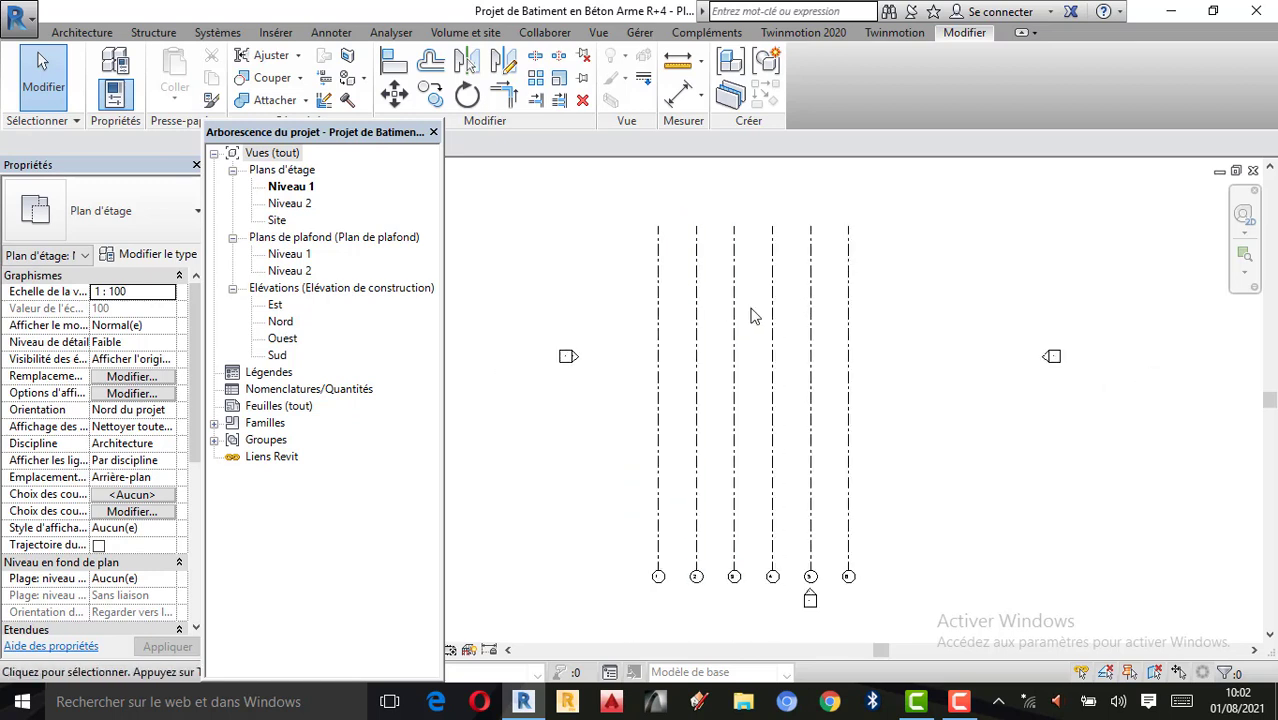
scroll(770, 332, "down", 1)
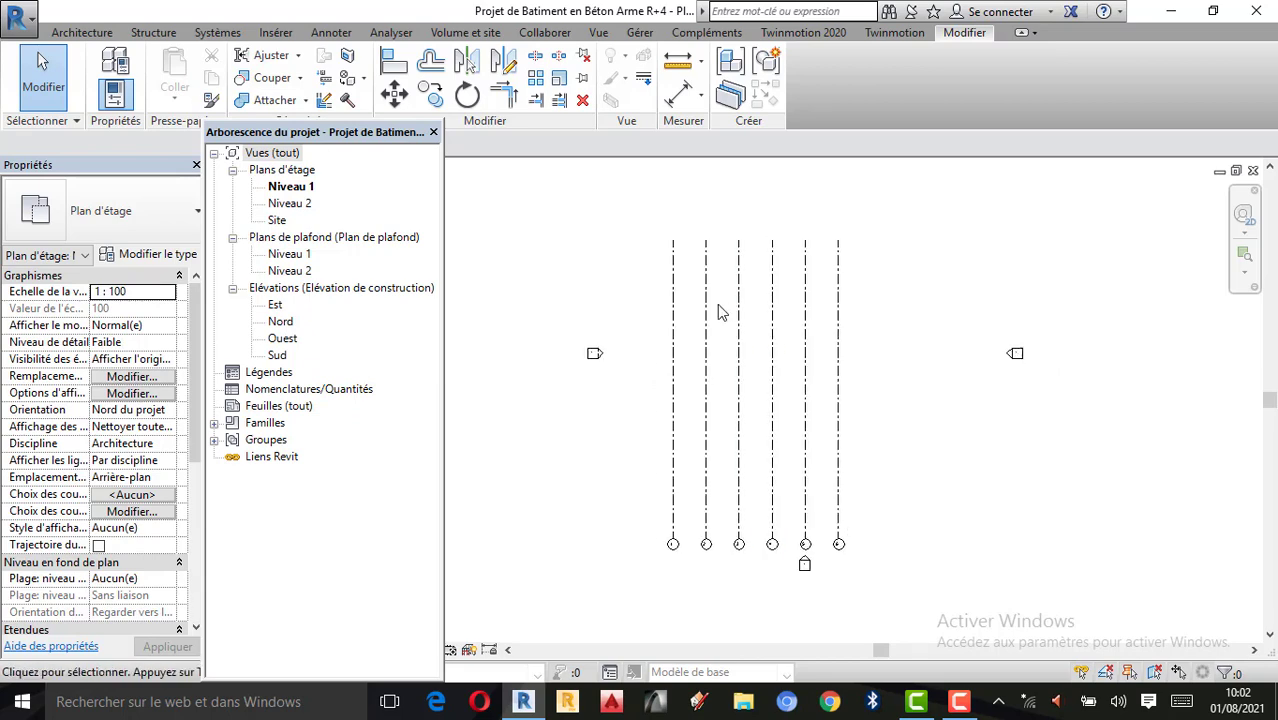
scroll(707, 535, "up", 3)
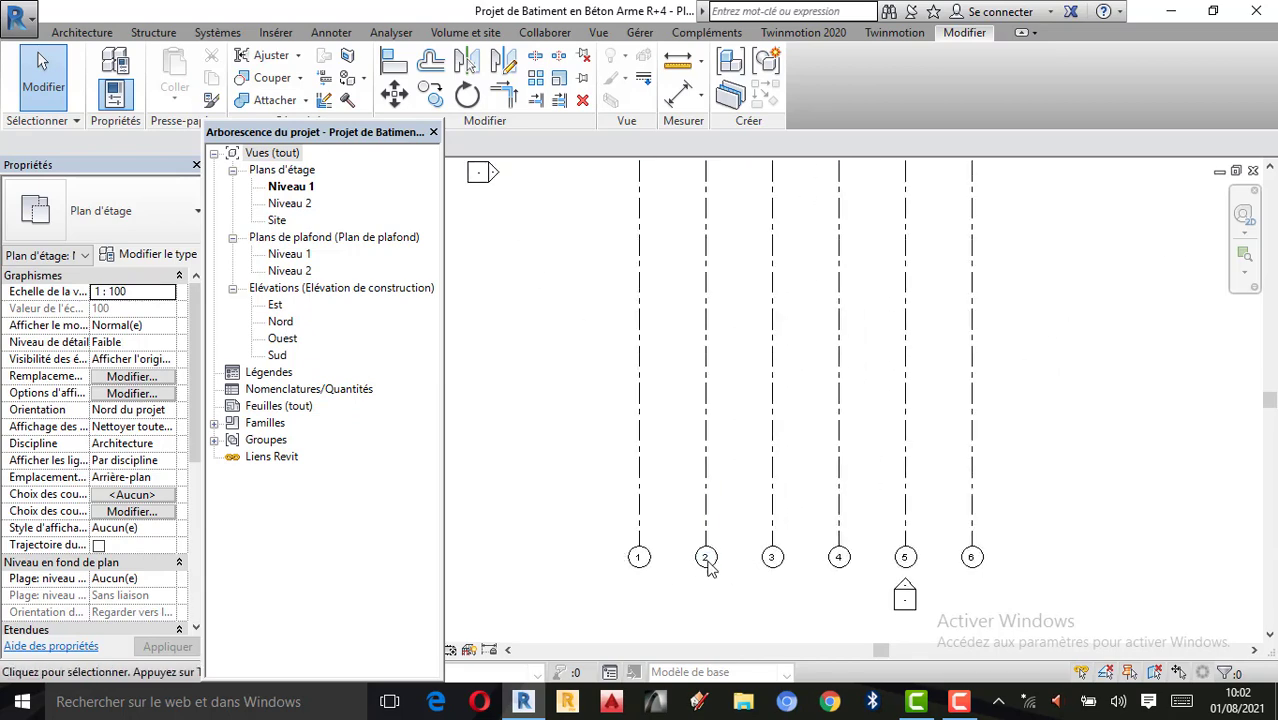
scroll(800, 570, "down", 2)
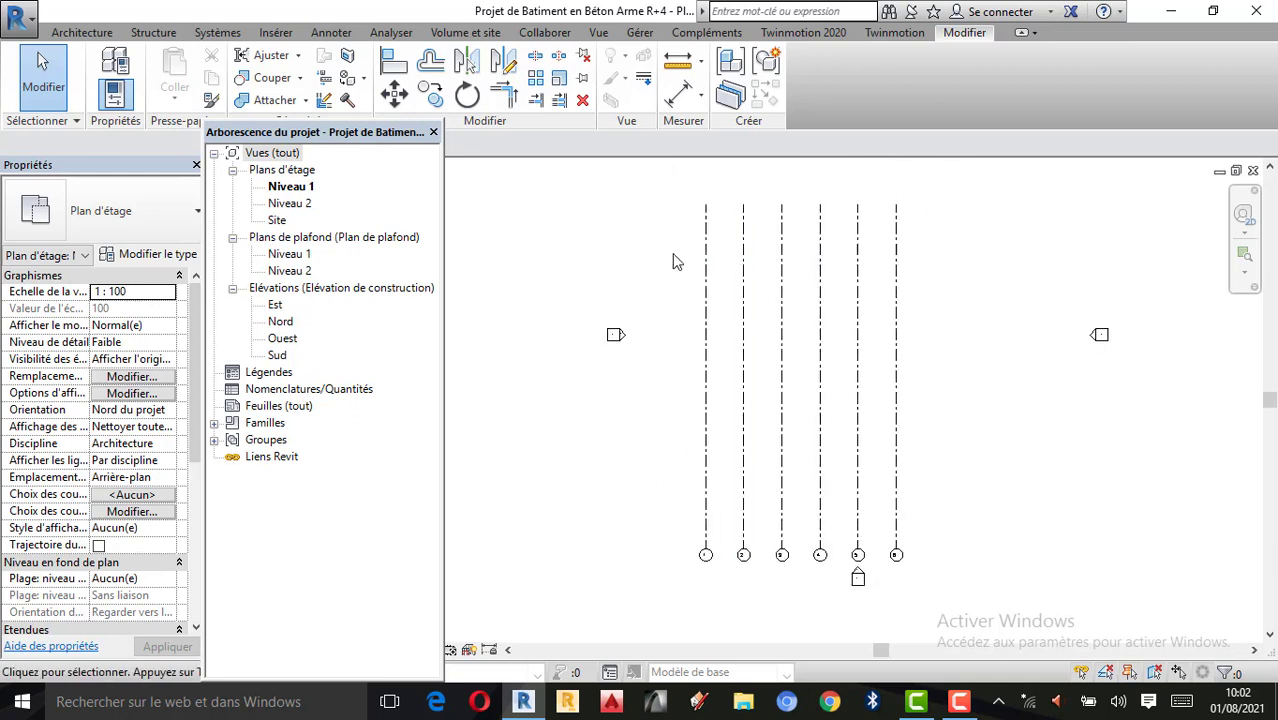
scroll(672, 275, "up", 1)
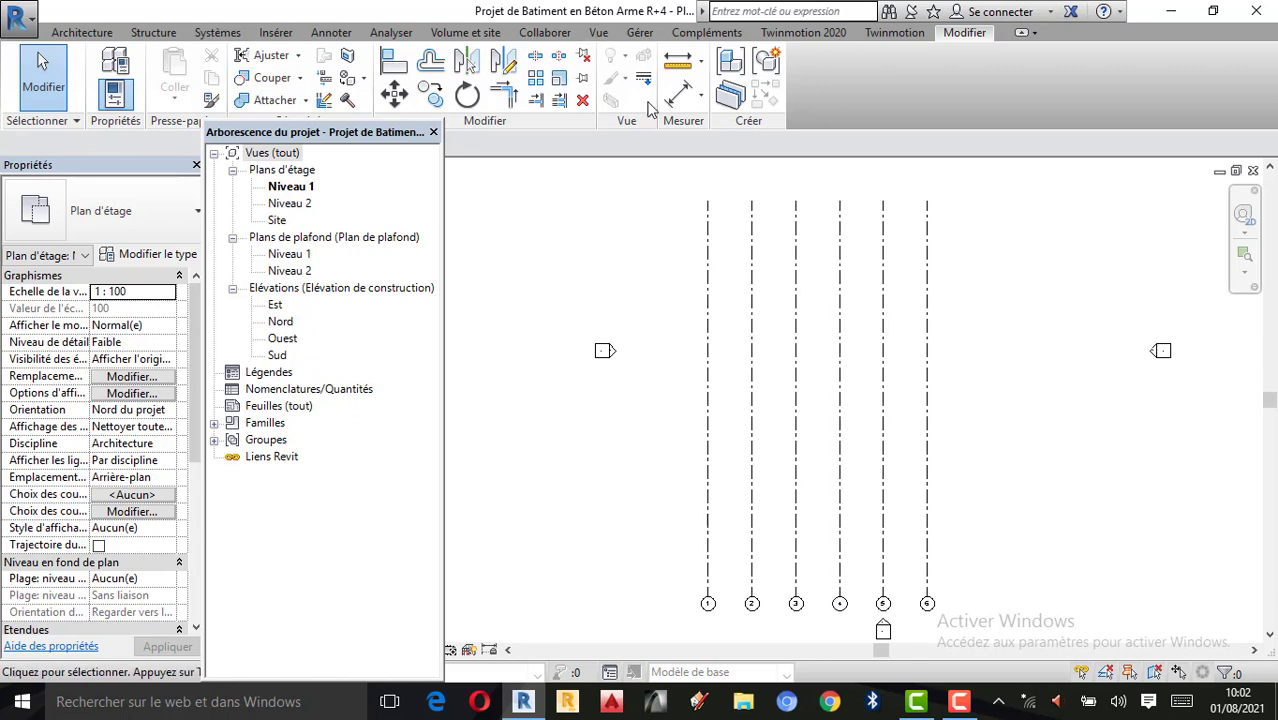
Draw the first horizontal grid line across all six vertical grids, just above their bubbles
left_click(82, 33)
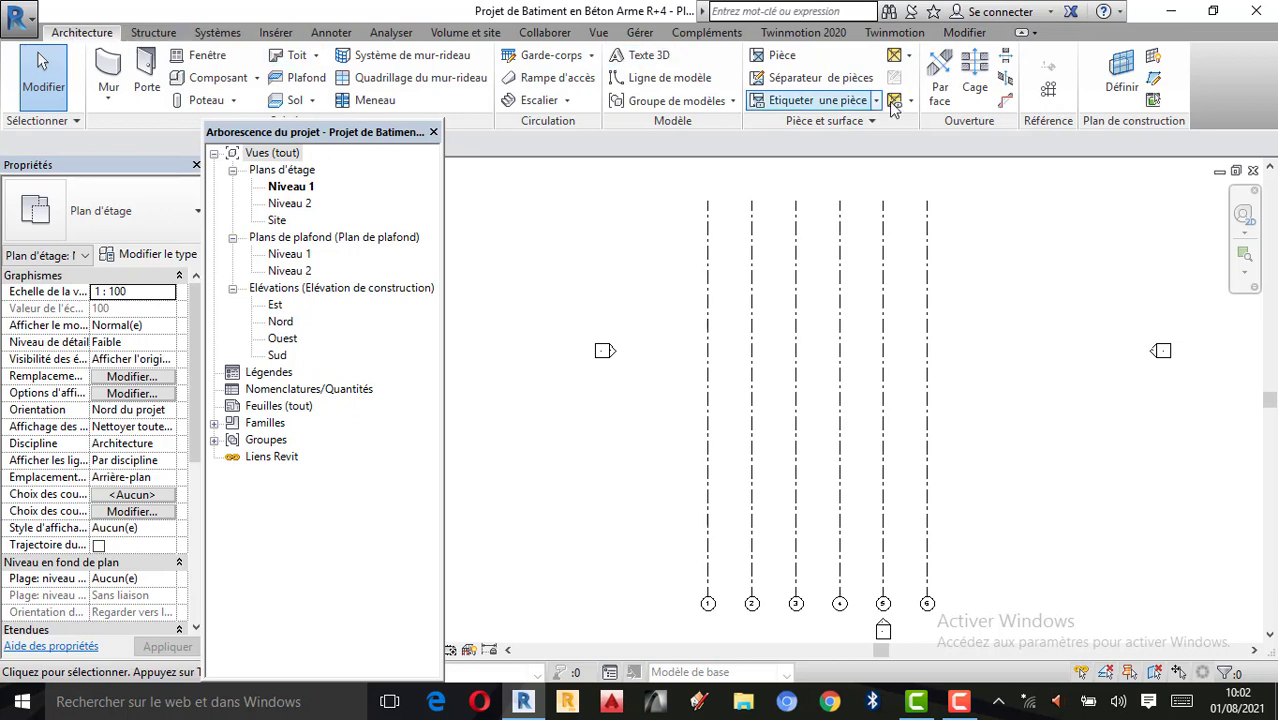
left_click(1048, 88)
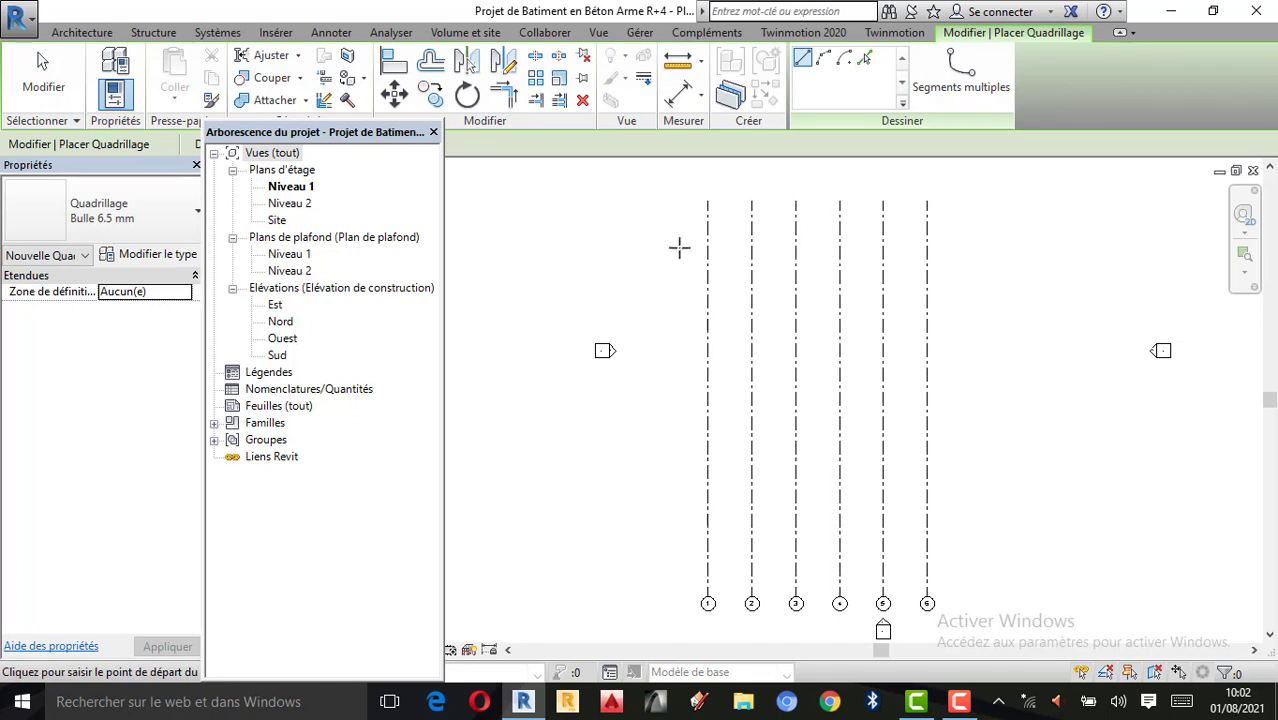
left_click(639, 541)
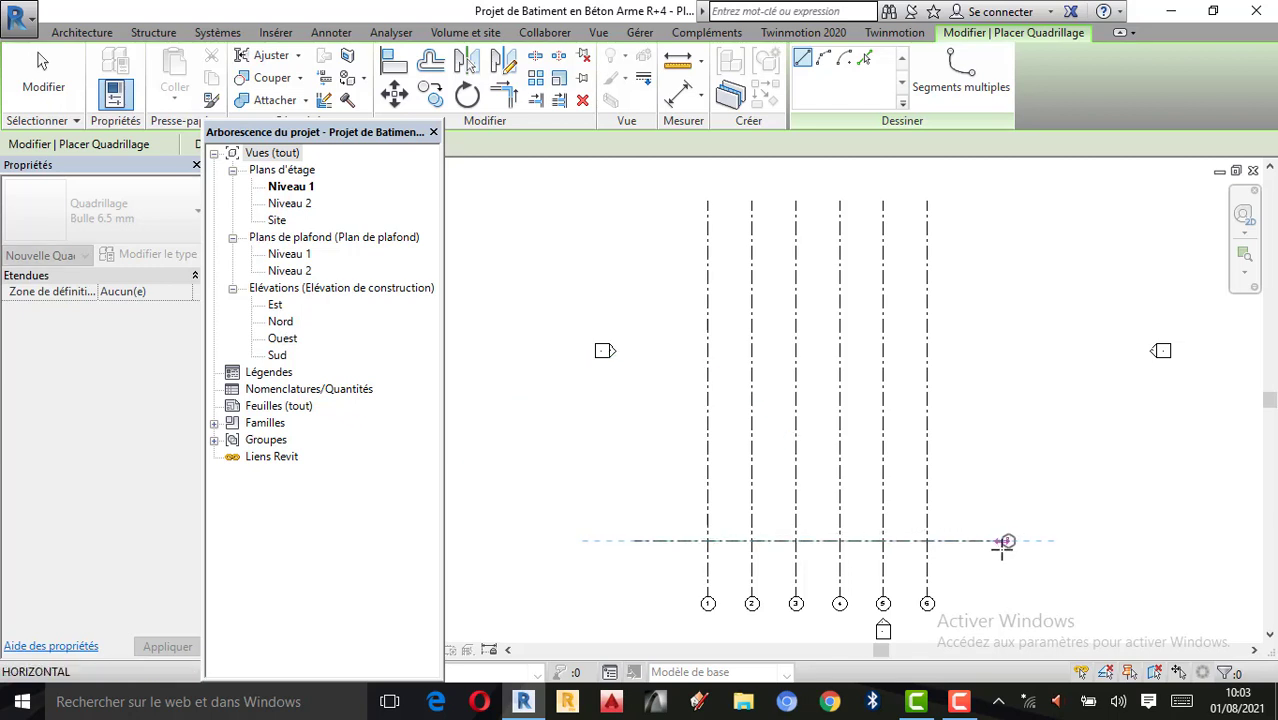
left_click(1003, 541)
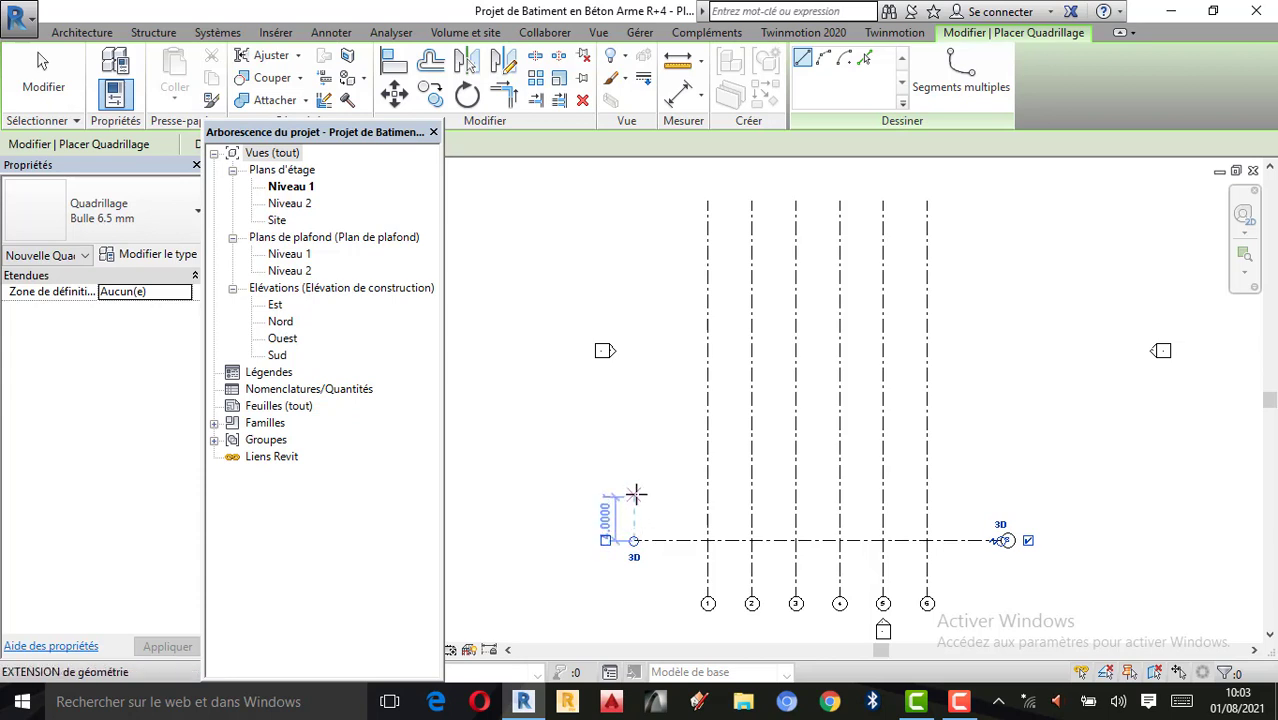
Add the second and third horizontal grid lines, each 4 m north of the previous one and aligned with its ends
type("4")
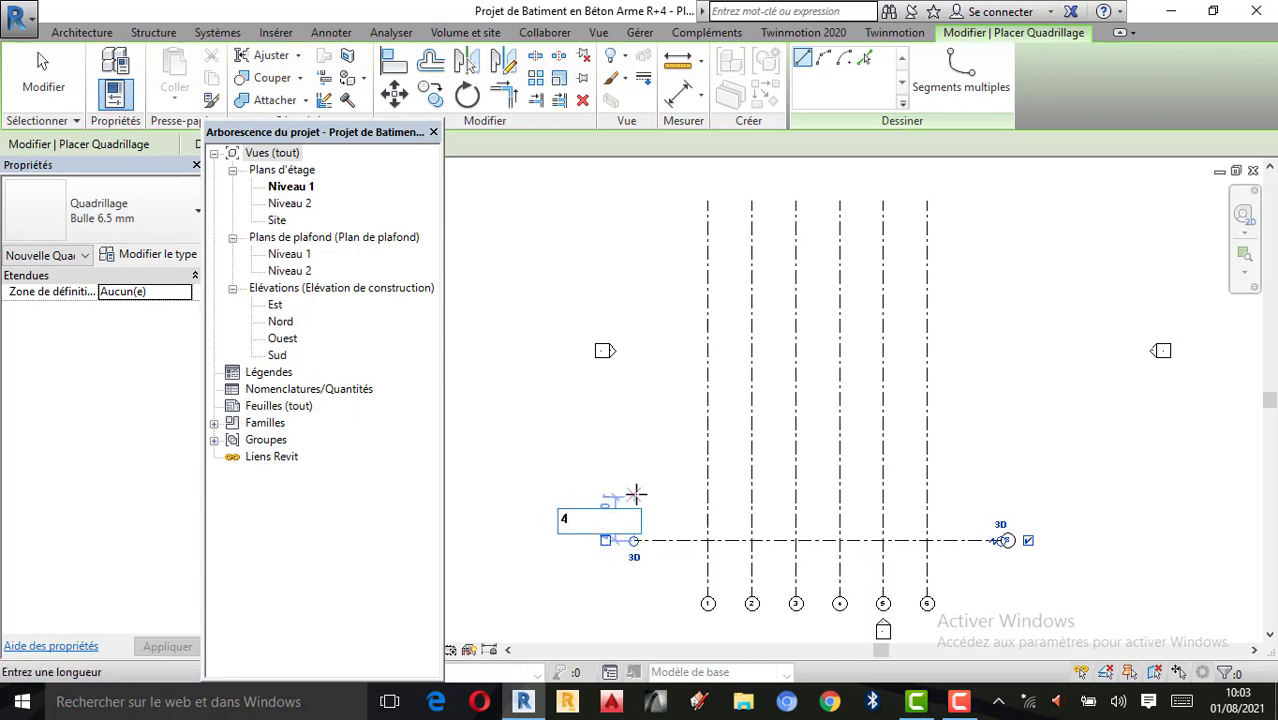
key("Return")
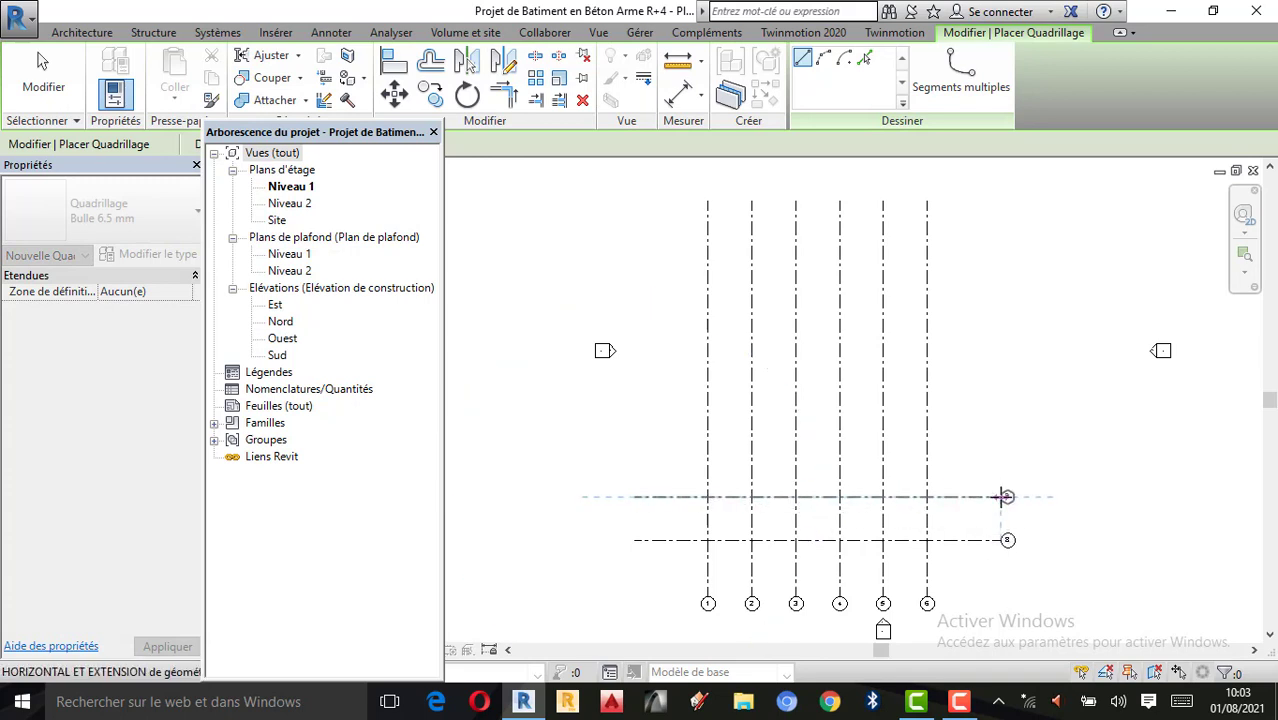
left_click(634, 497)
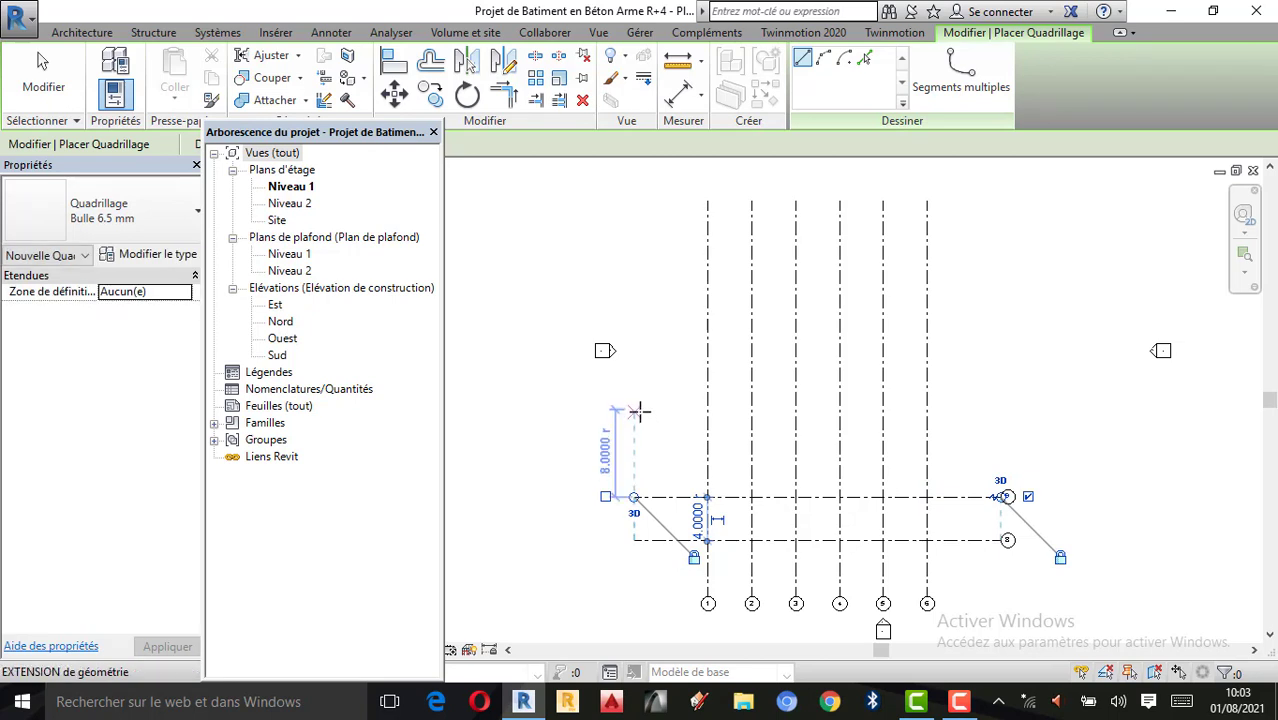
type("4")
key("Return")
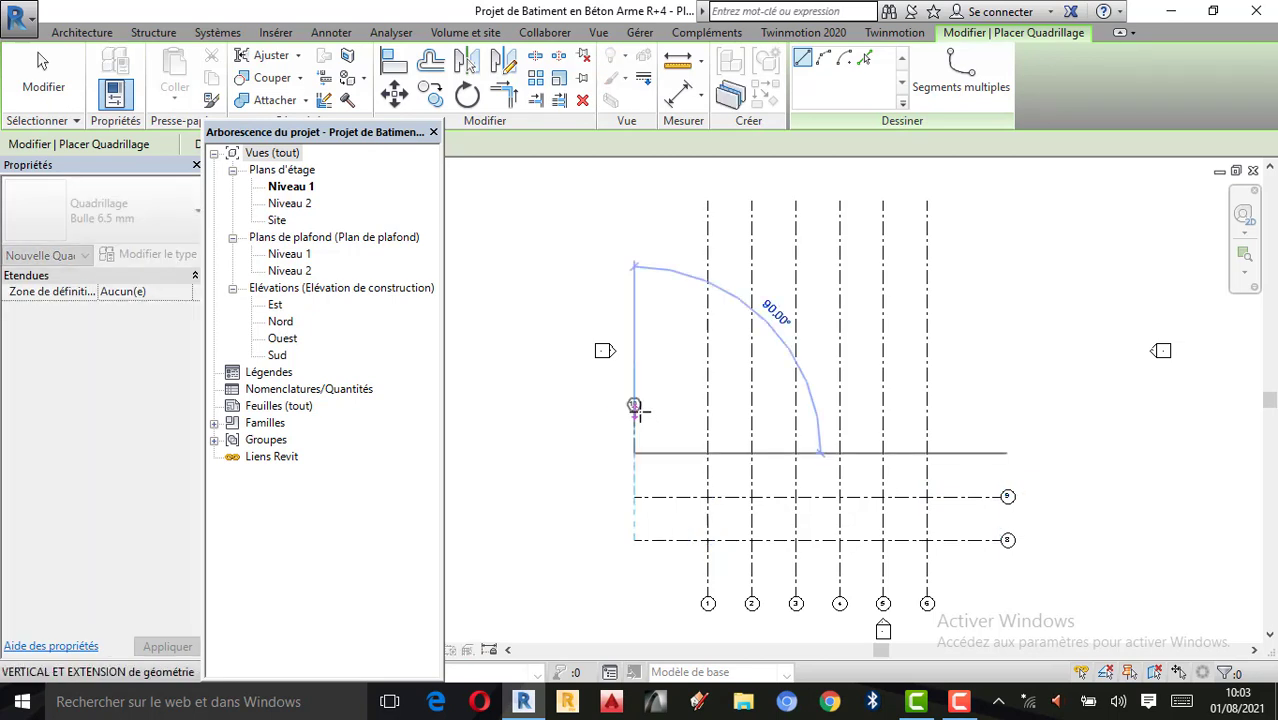
left_click(1005, 453)
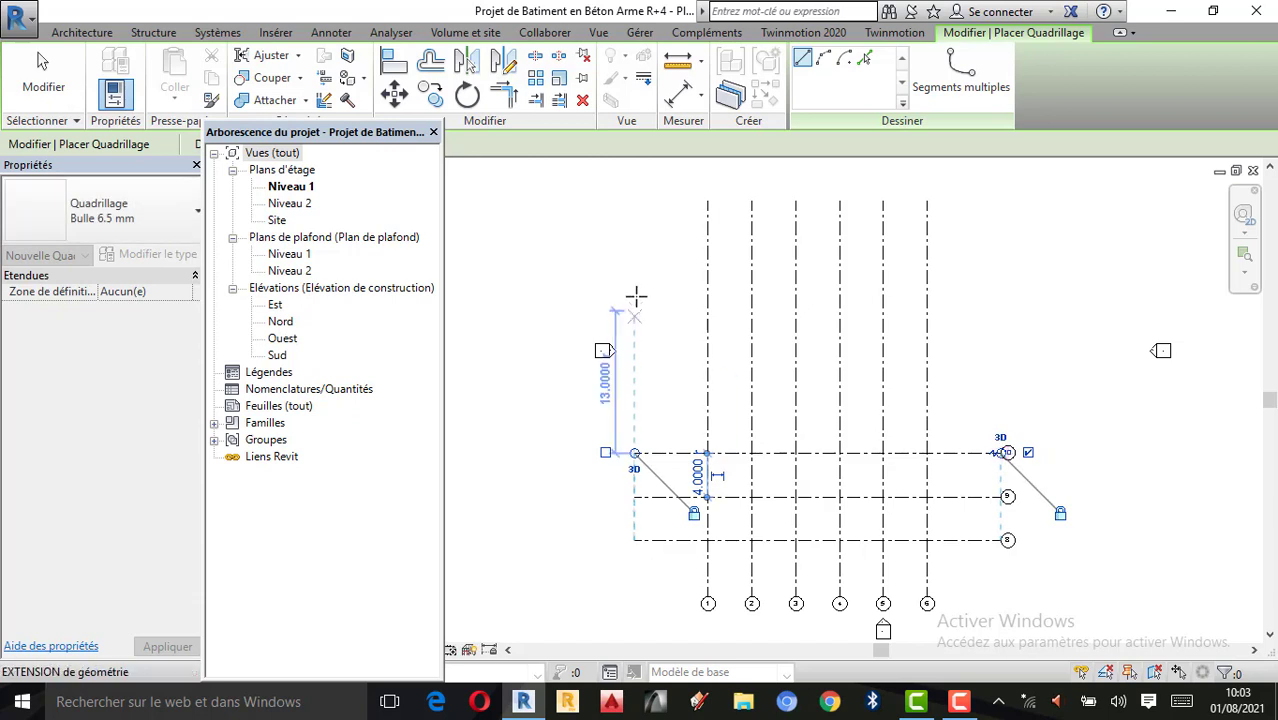
Add the fourth and fifth horizontal grid lines at the same 4 m spacing, aligned with the existing ends
type("4")
key("Return")
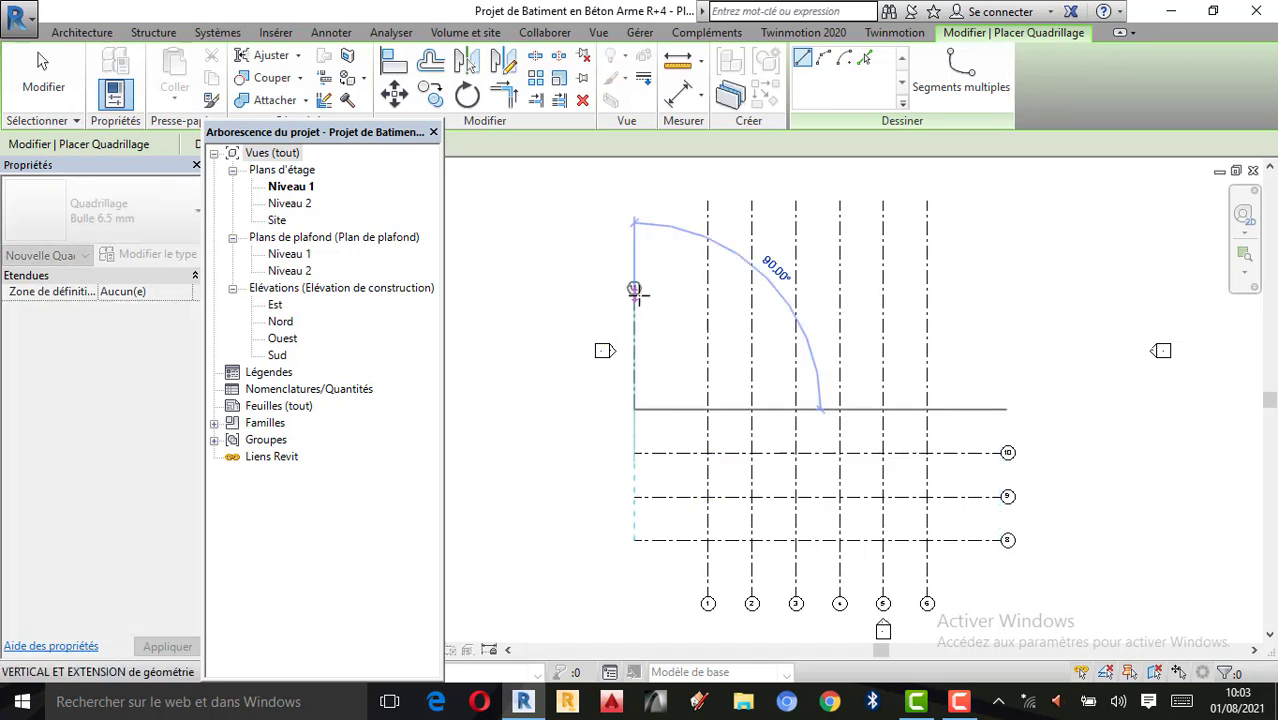
left_click(1003, 408)
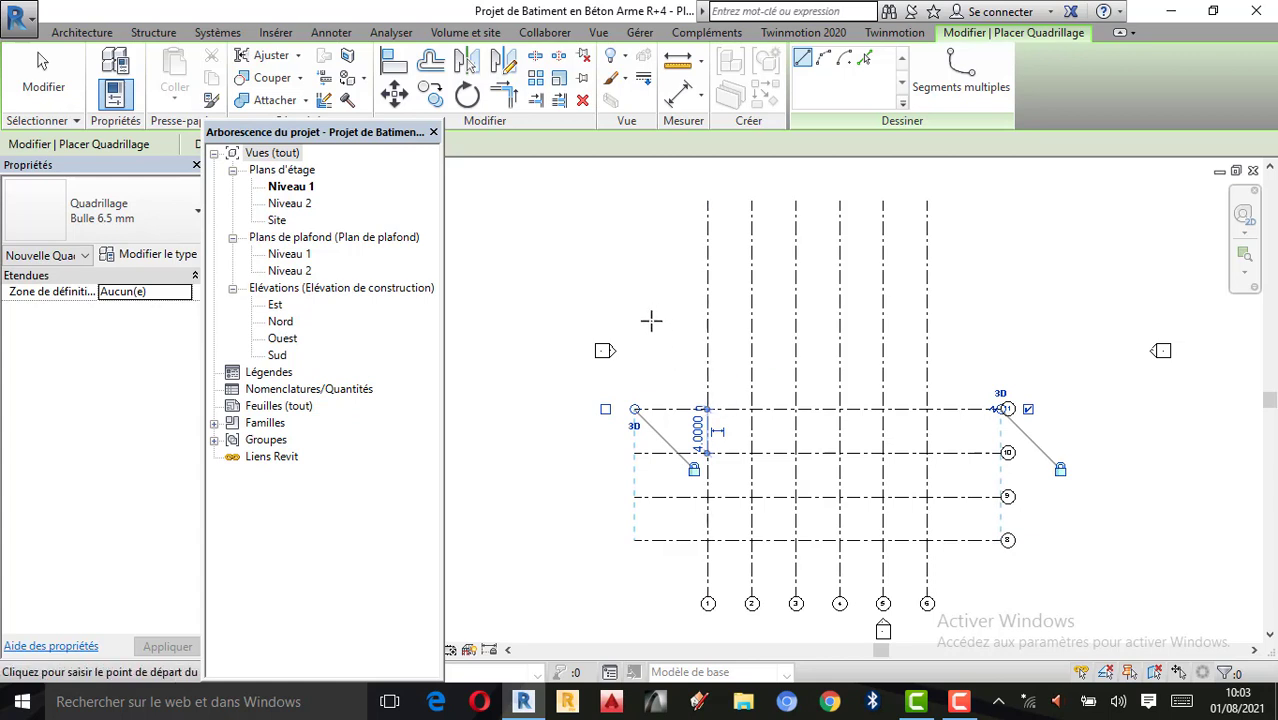
key("Return")
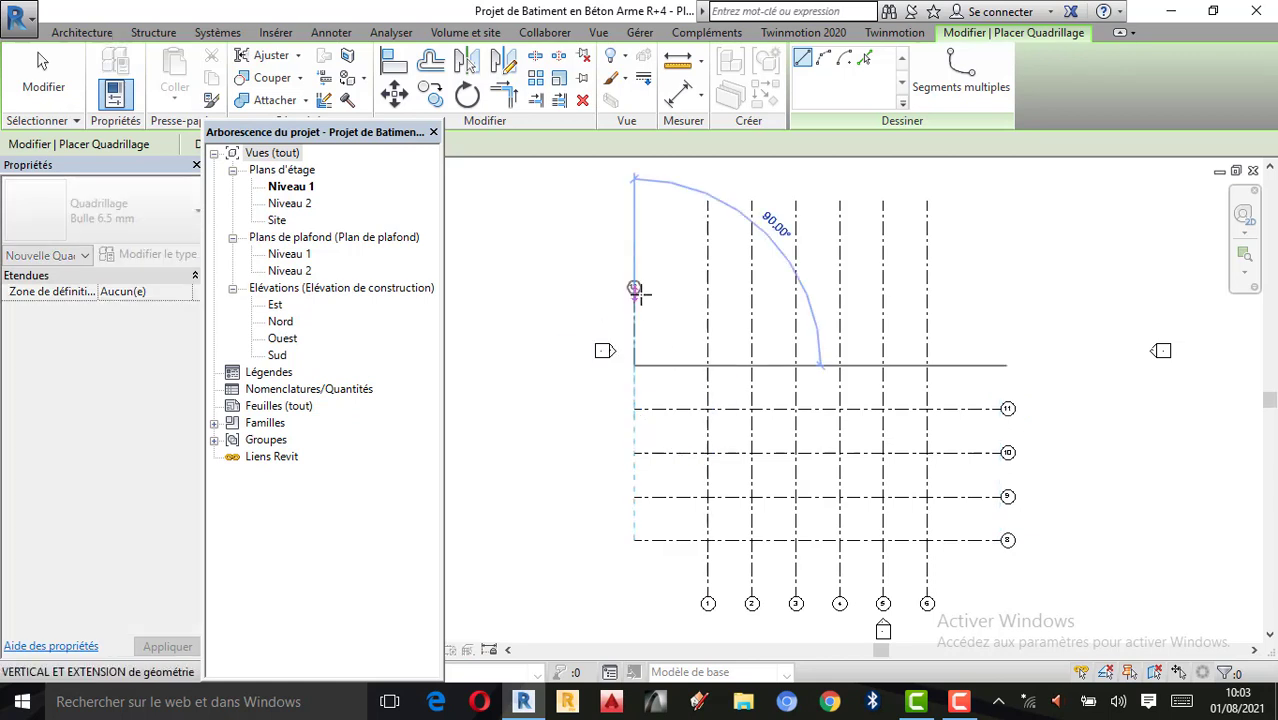
left_click(1005, 365)
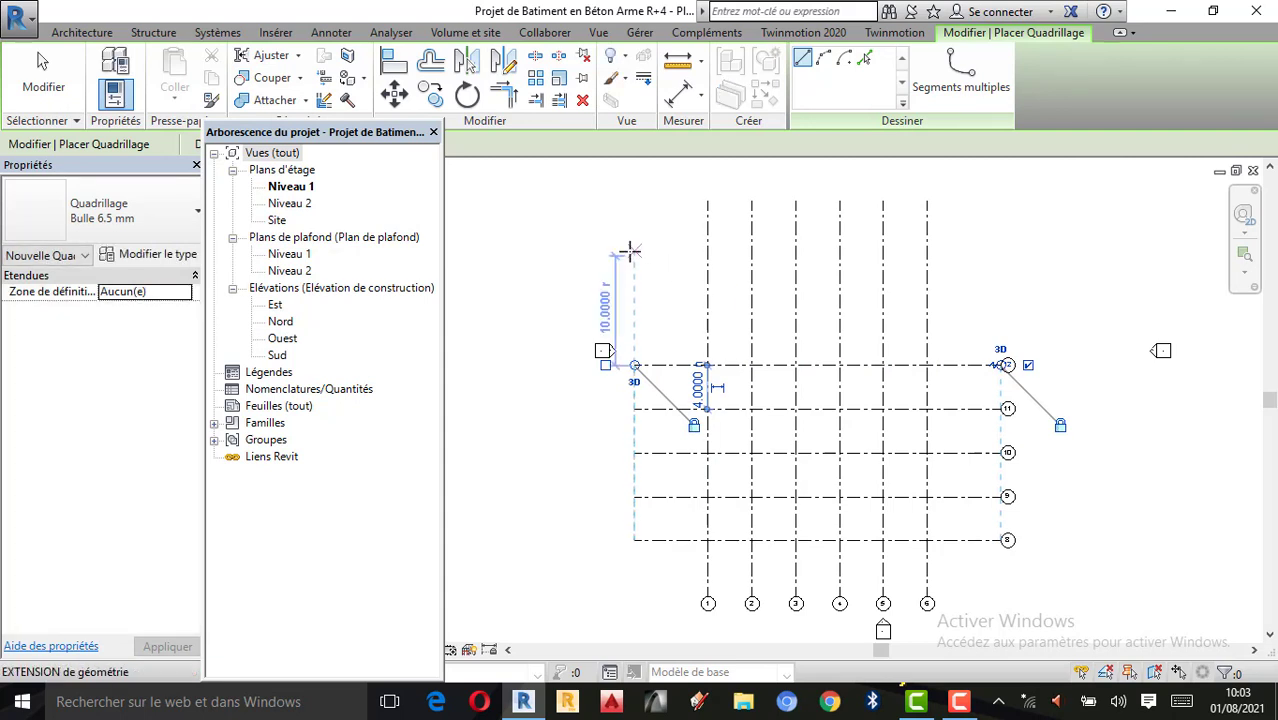
Draw a sixth horizontal grid line 4 m north of grid 12, aligned with the existing ends
type("4")
key("Return")
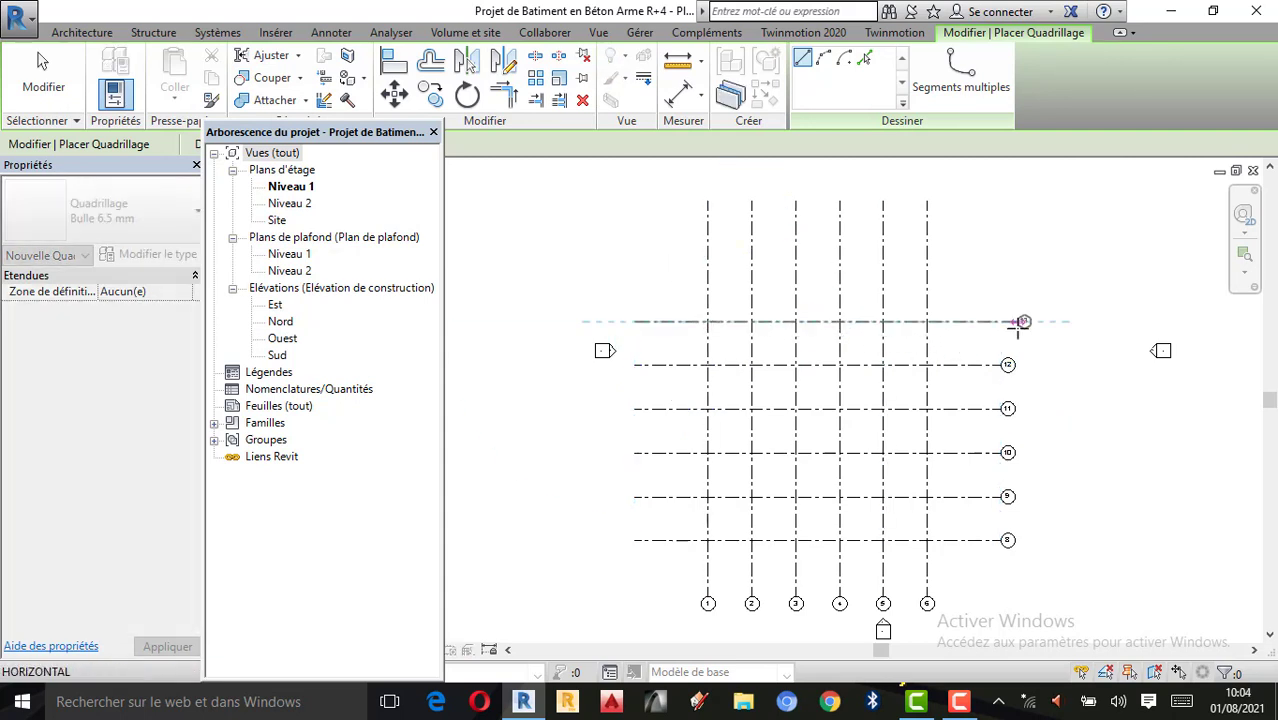
left_click(1005, 321)
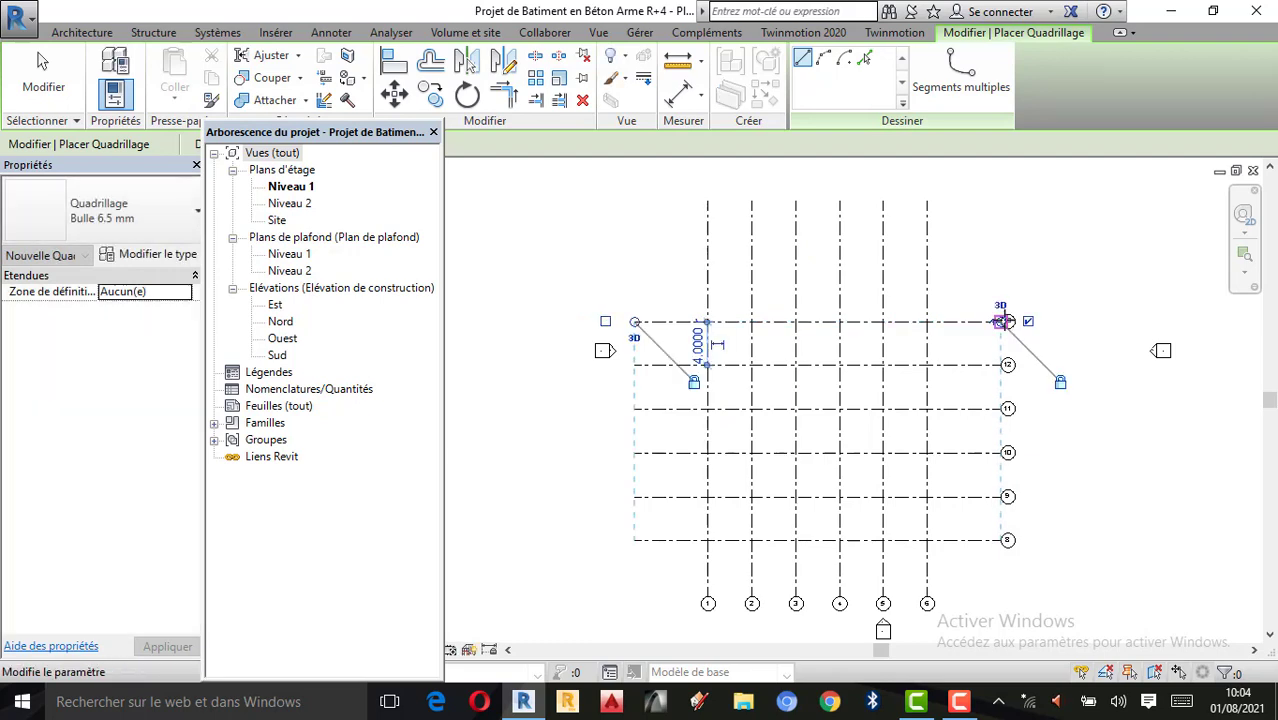
scroll(968, 325, "up", 1)
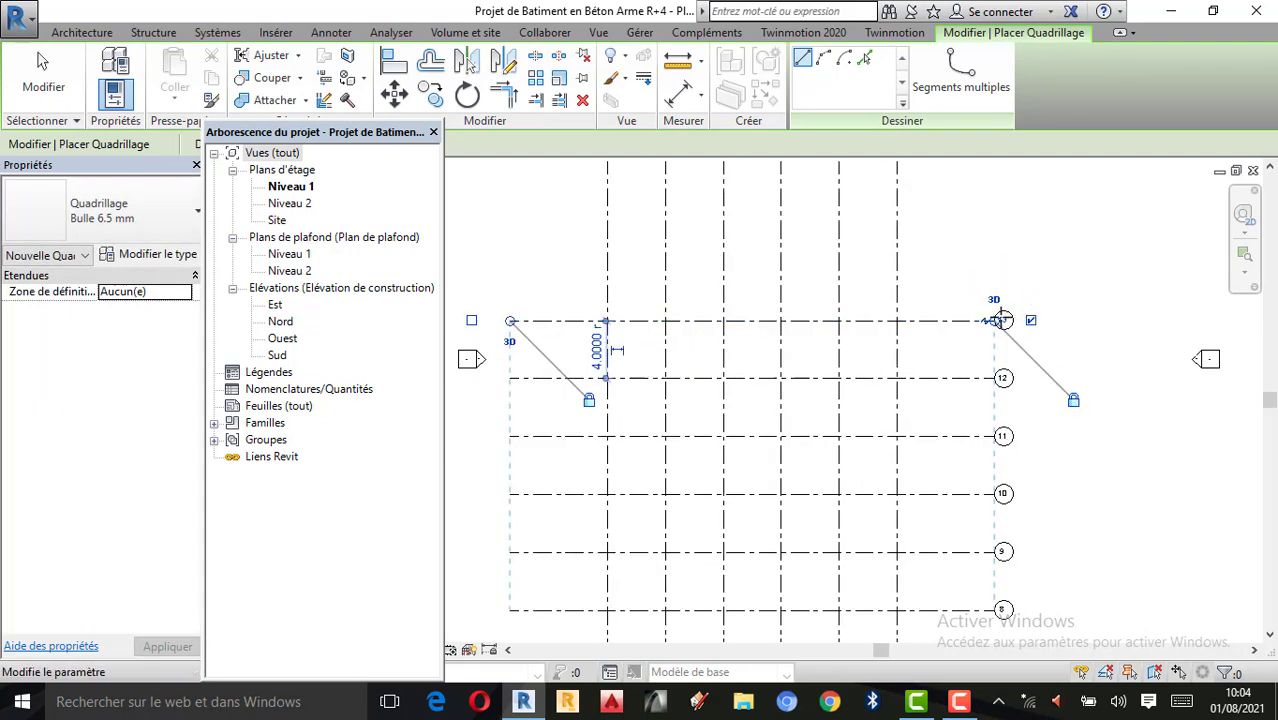
key("Escape")
scroll(941, 259, "down", 3)
scroll(809, 366, "up", 2)
scroll(815, 376, "up", 1)
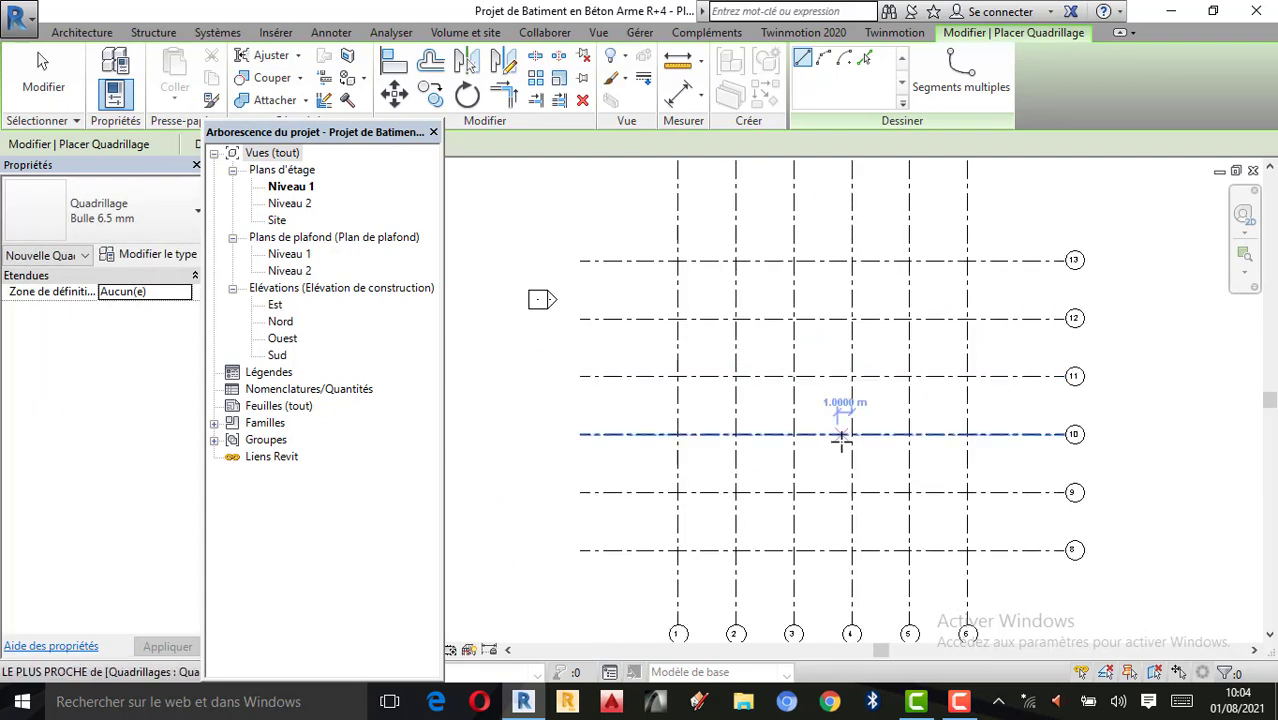
scroll(843, 434, "down", 1)
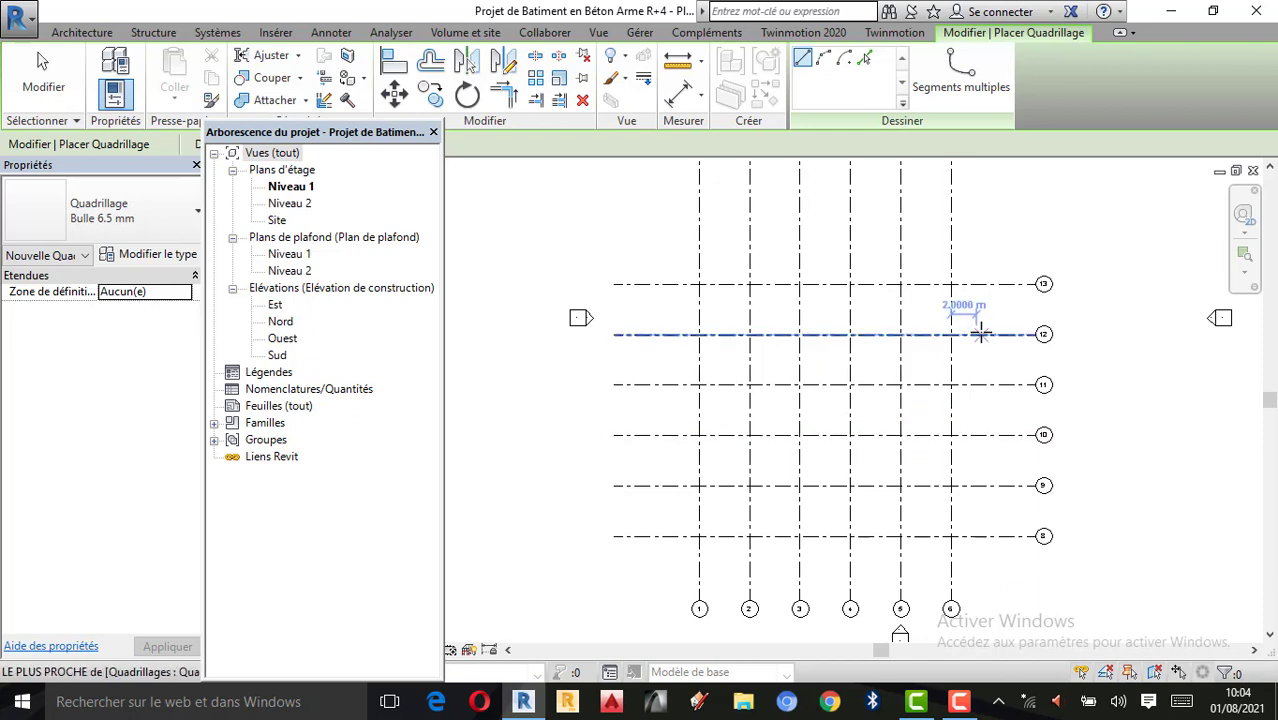
scroll(750, 557, "down", 1)
scroll(737, 571, "up", 1)
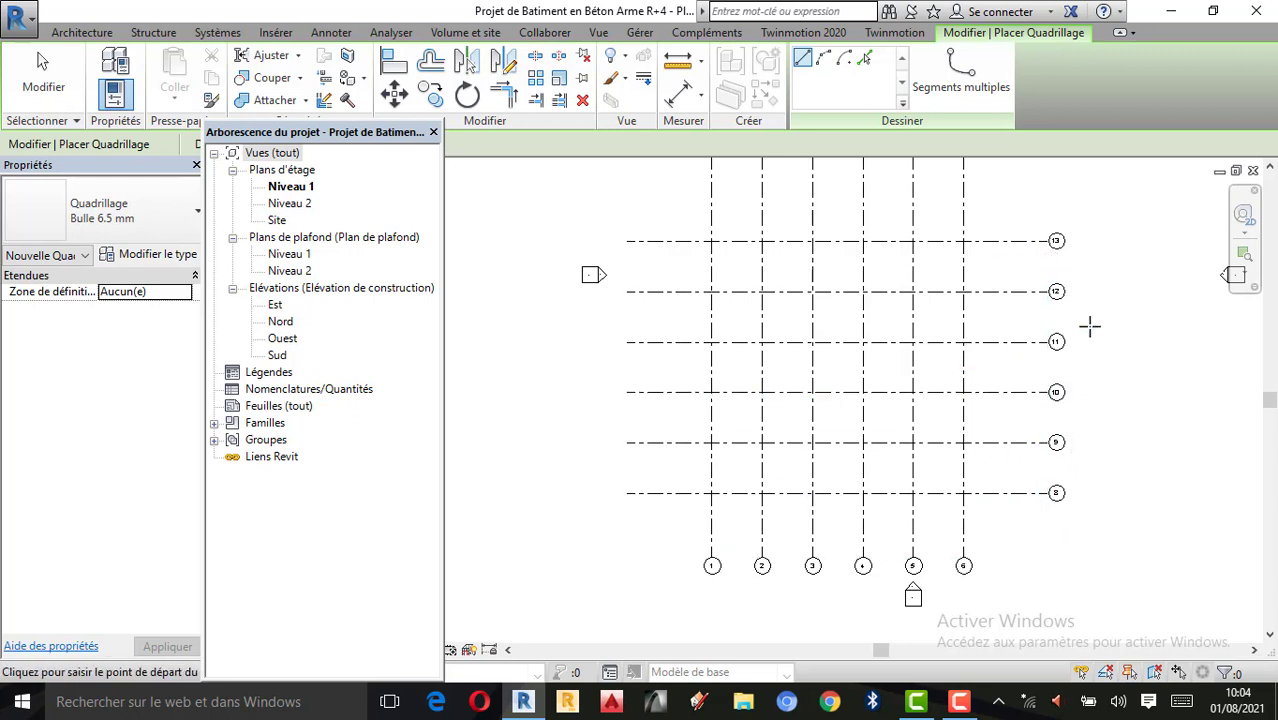
left_click(1030, 240)
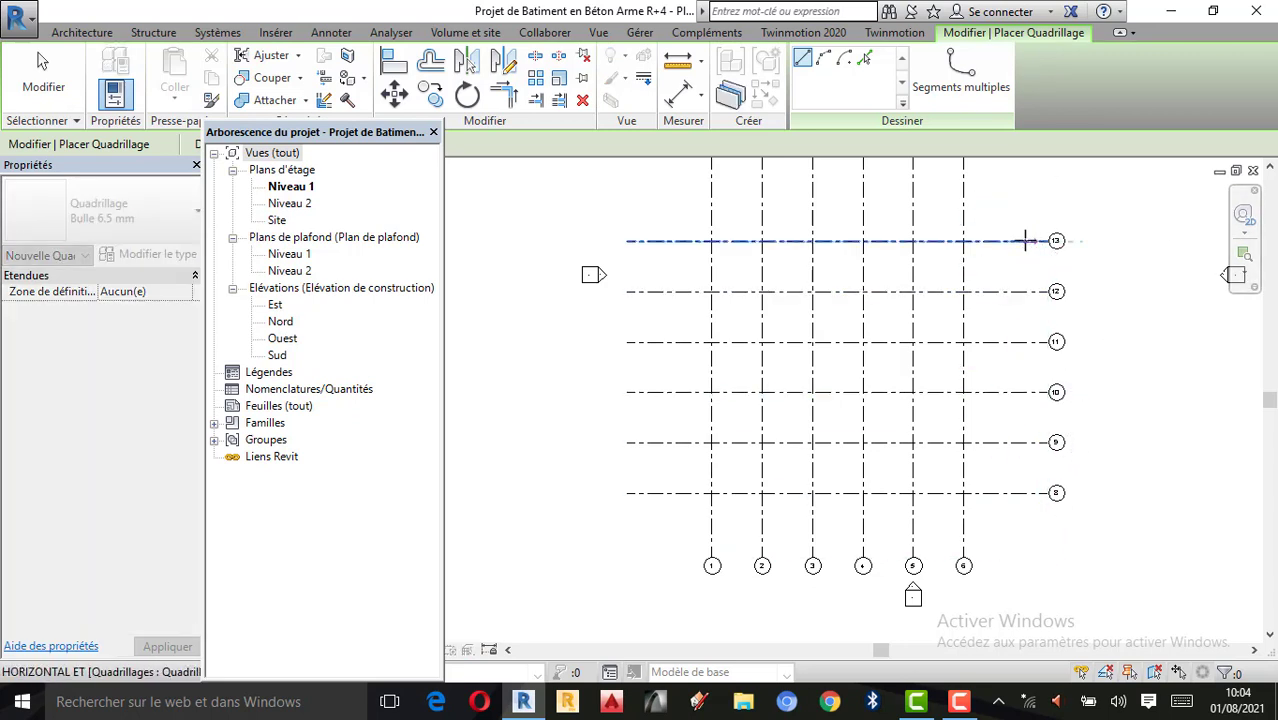
key("Escape")
left_click(1001, 240)
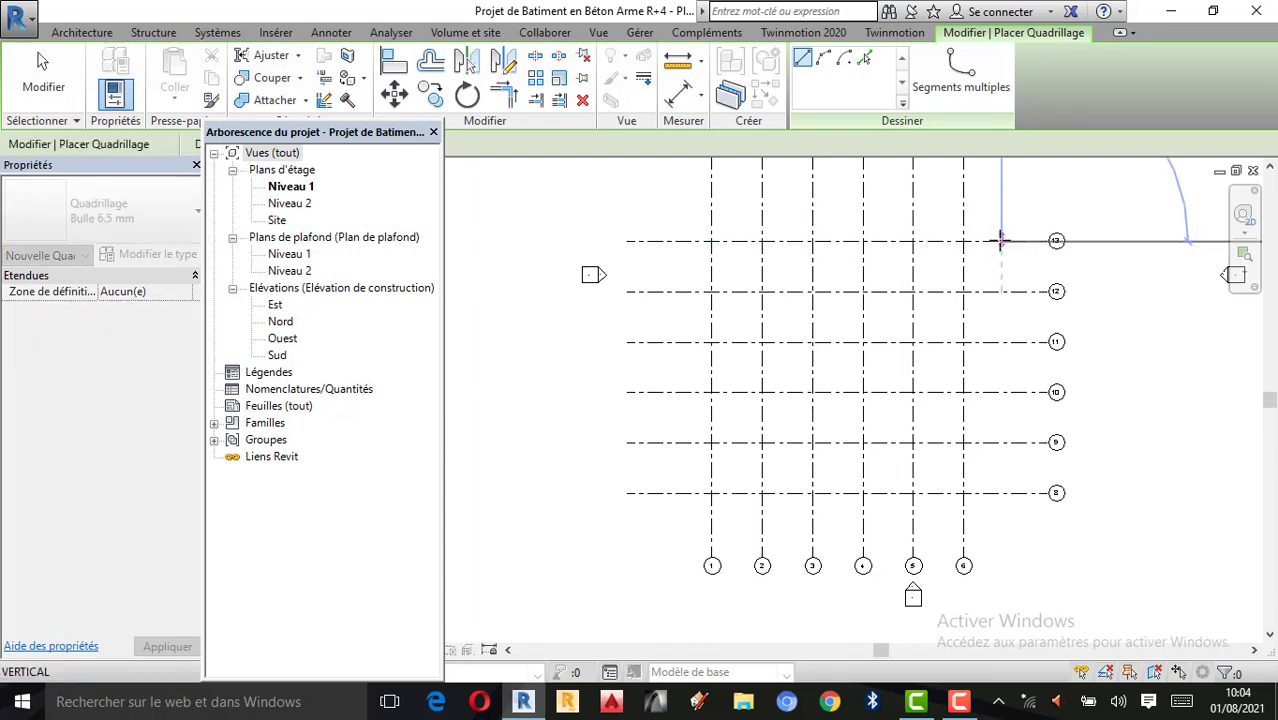
key("Escape")
left_click(793, 241)
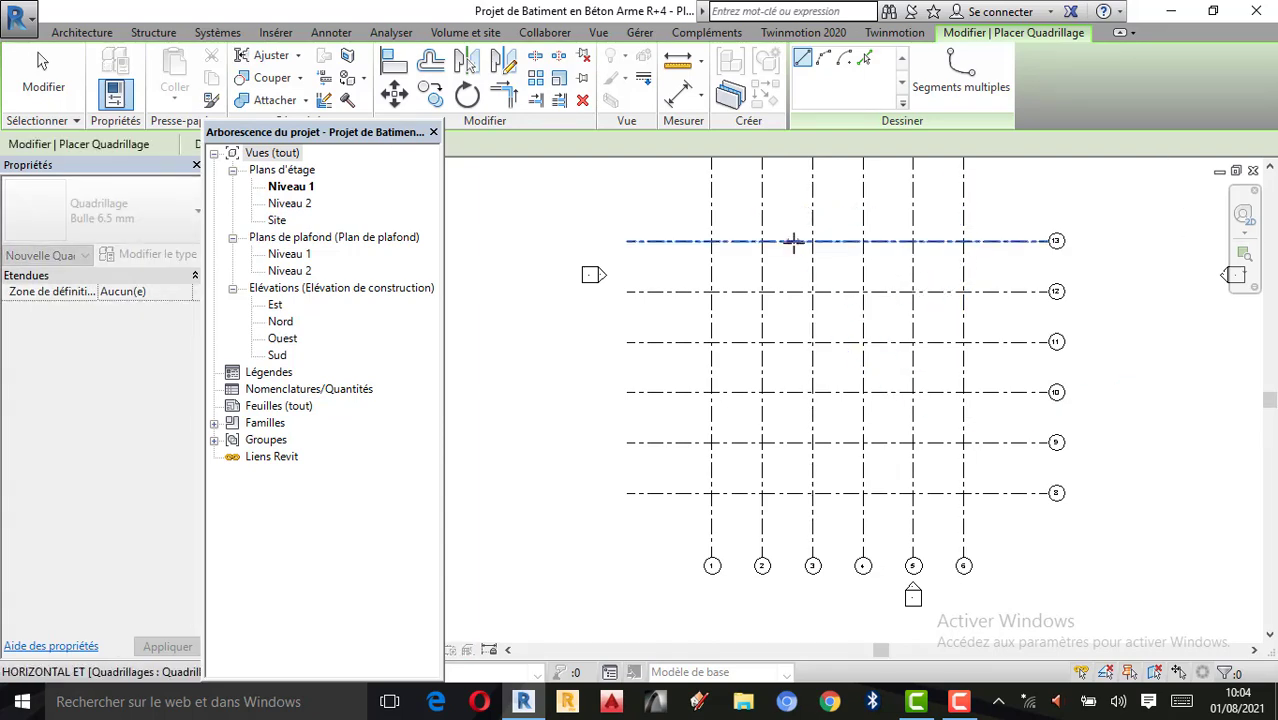
key("Escape")
Leave the grid command and delete horizontal grid line 13 from the Niveau 1 plan
key("Escape")
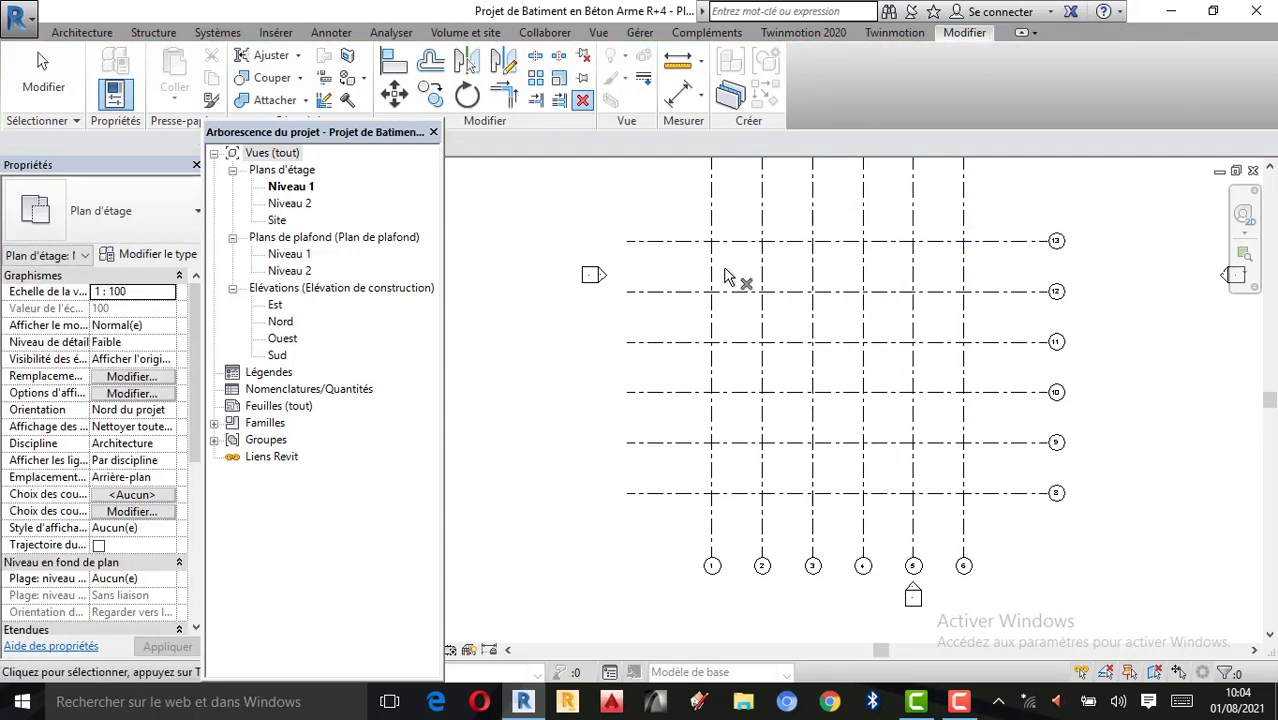
left_click(793, 243)
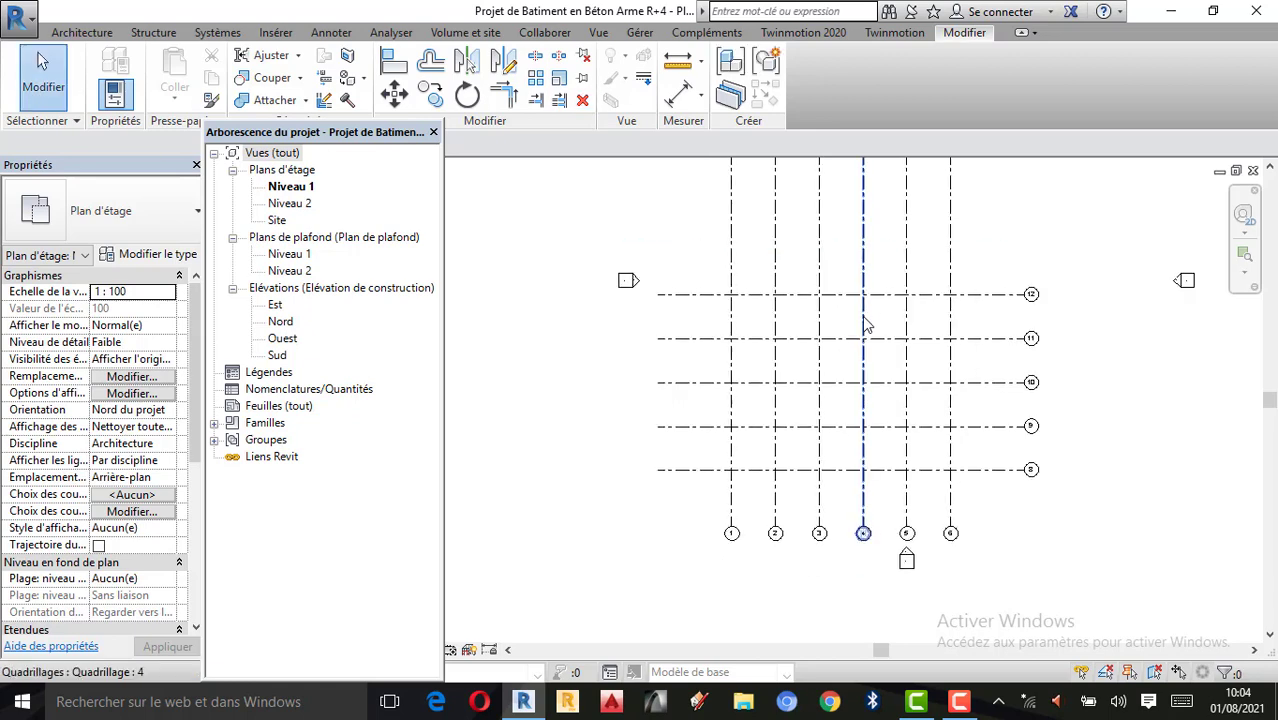
Rename horizontal grid line 12 as A and grid line 11 as B
scroll(844, 340, "up", 2)
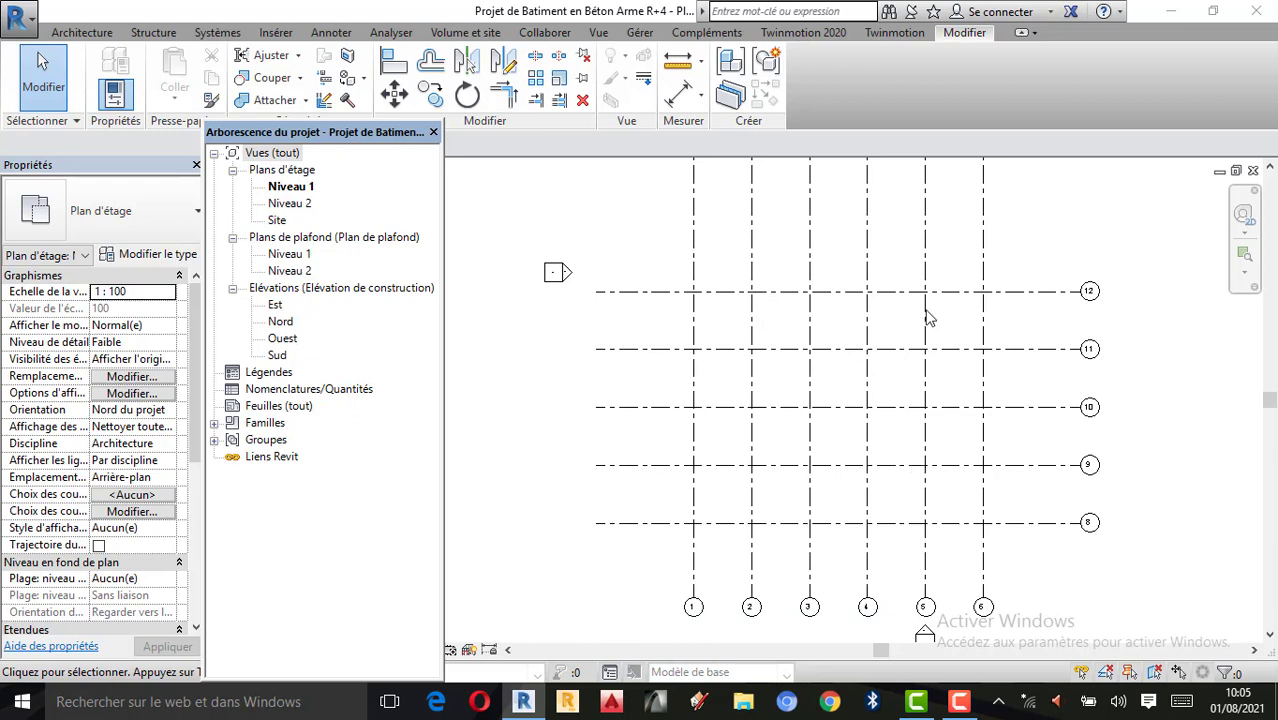
scroll(787, 368, "down", 2)
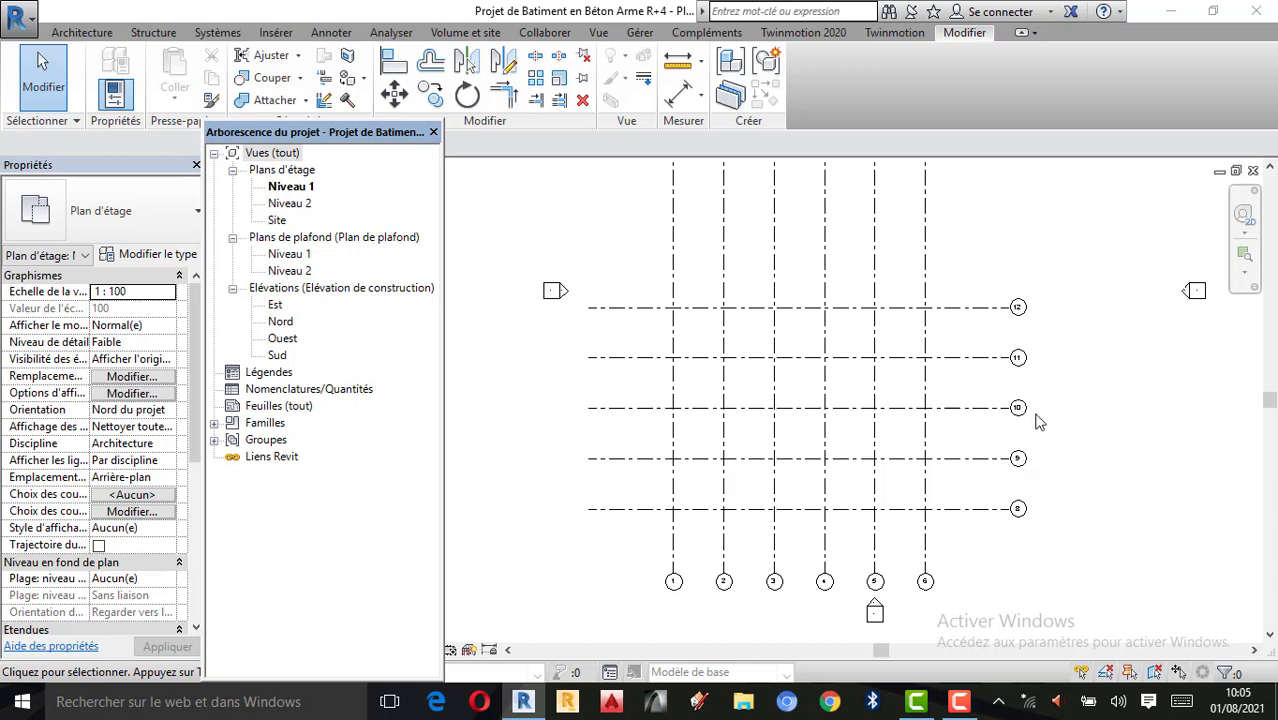
scroll(1038, 422, "up", 2)
double_click(1016, 277)
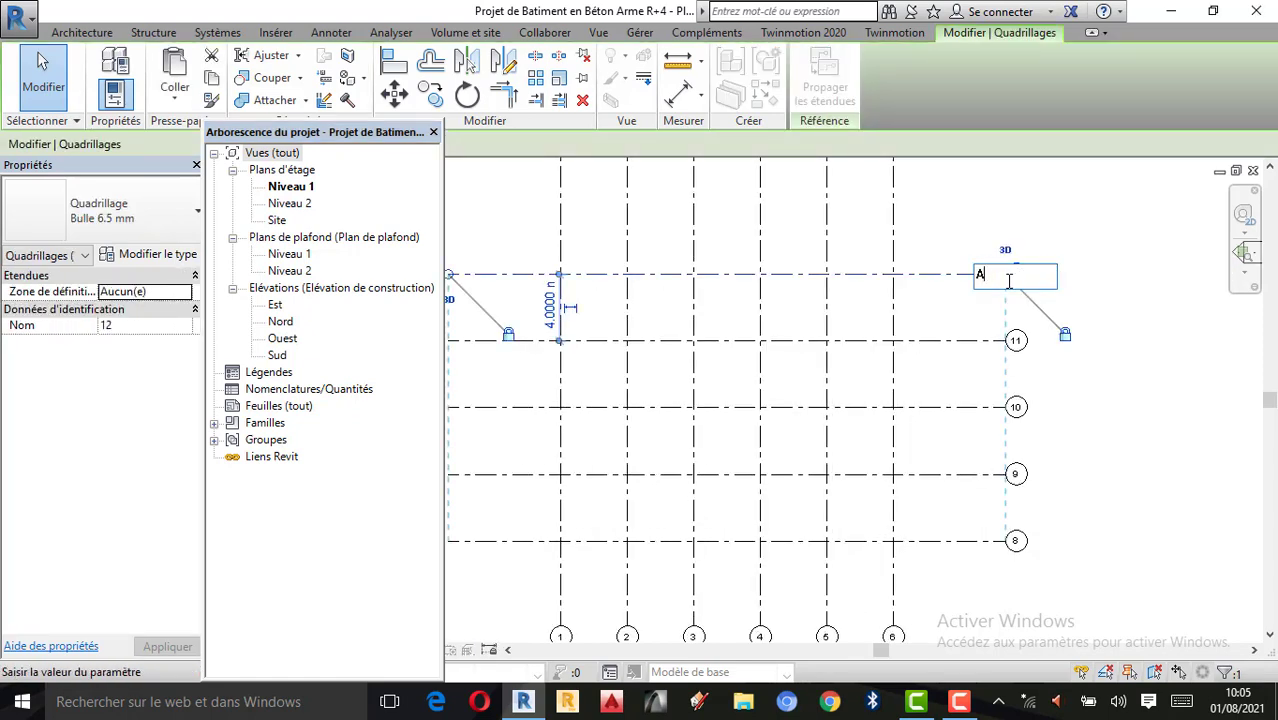
type("A")
left_click(1124, 436)
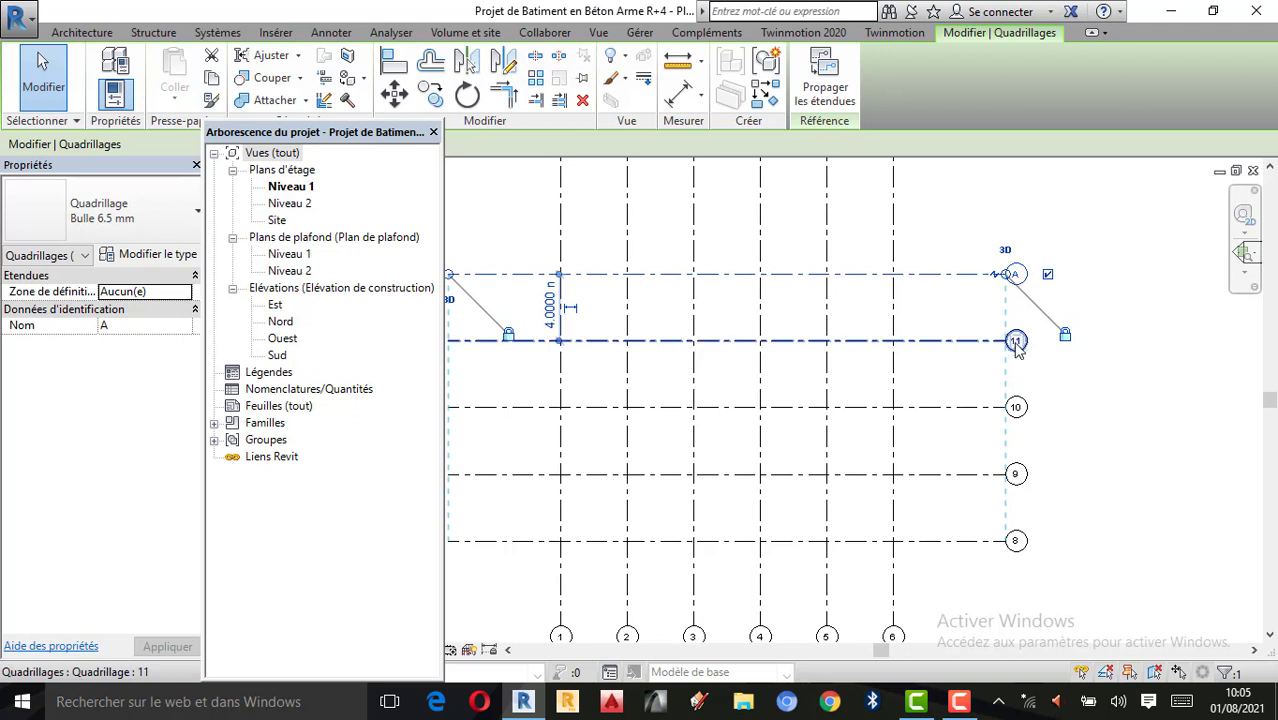
left_click(1016, 343)
left_click(1016, 342)
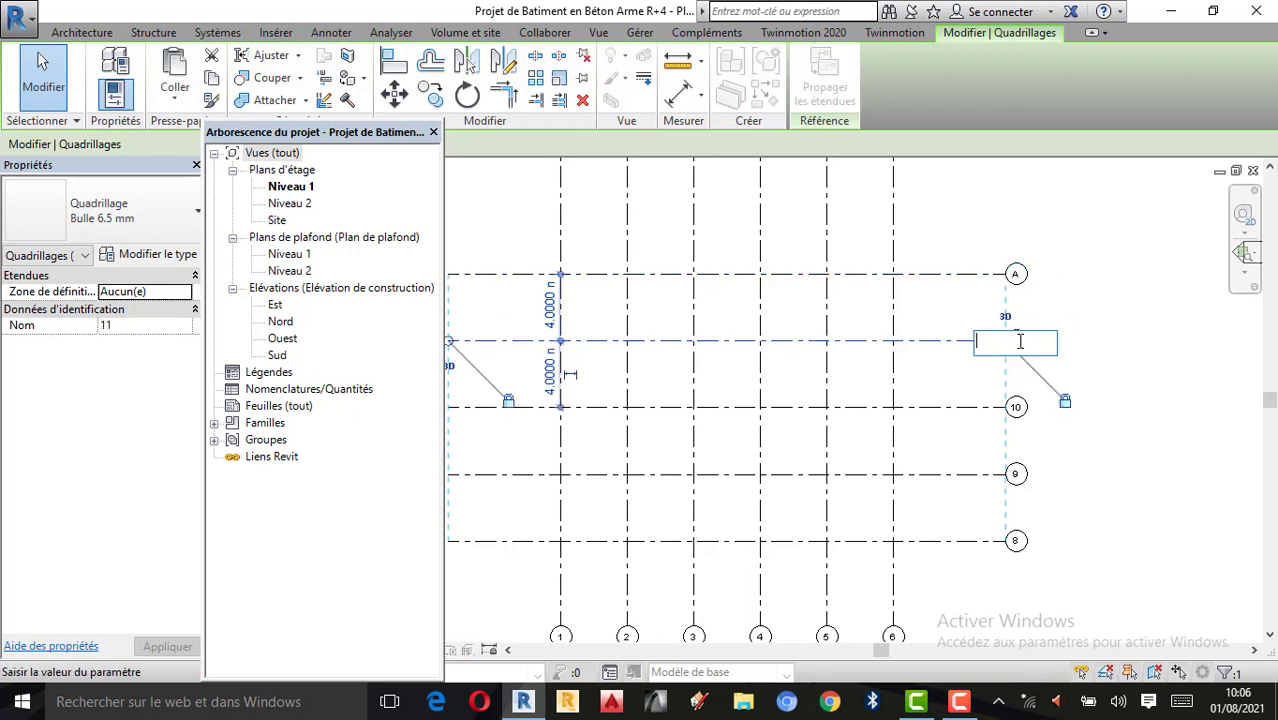
left_click(1183, 343)
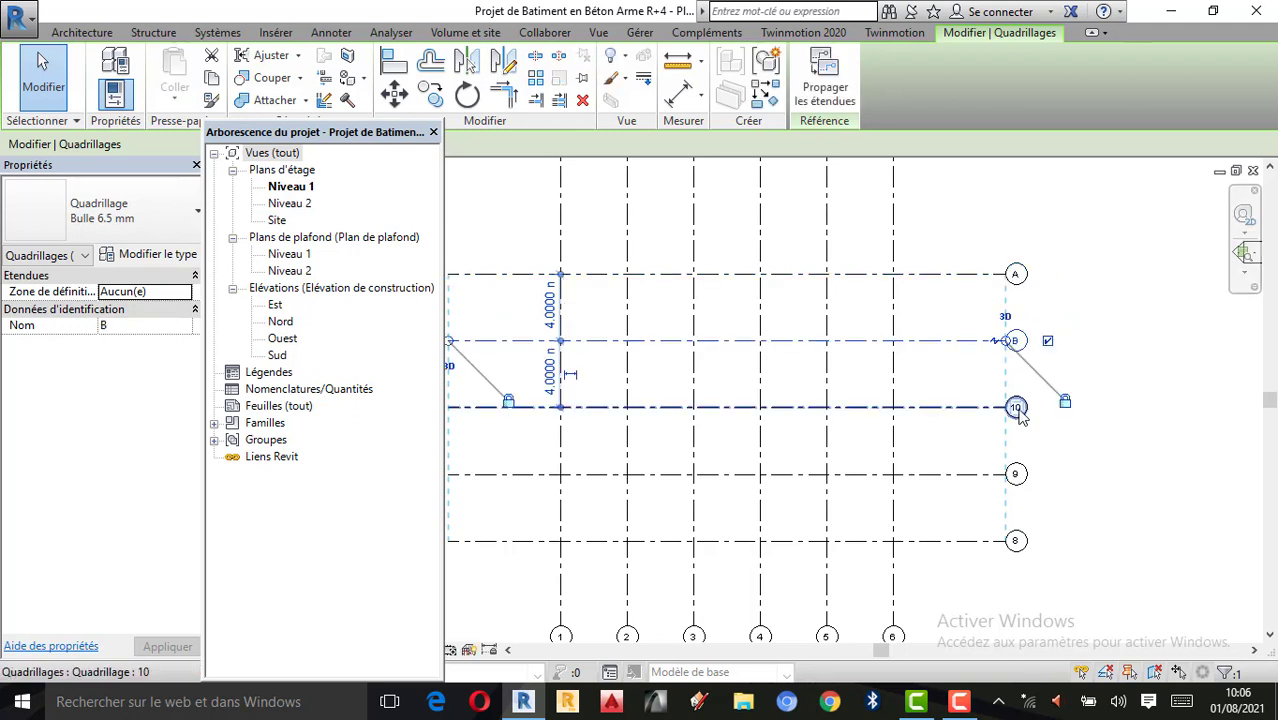
Rename horizontal grid lines 10, 9 and 8 as C, D and E
double_click(1015, 409)
left_click_drag(1015, 409, 947, 403)
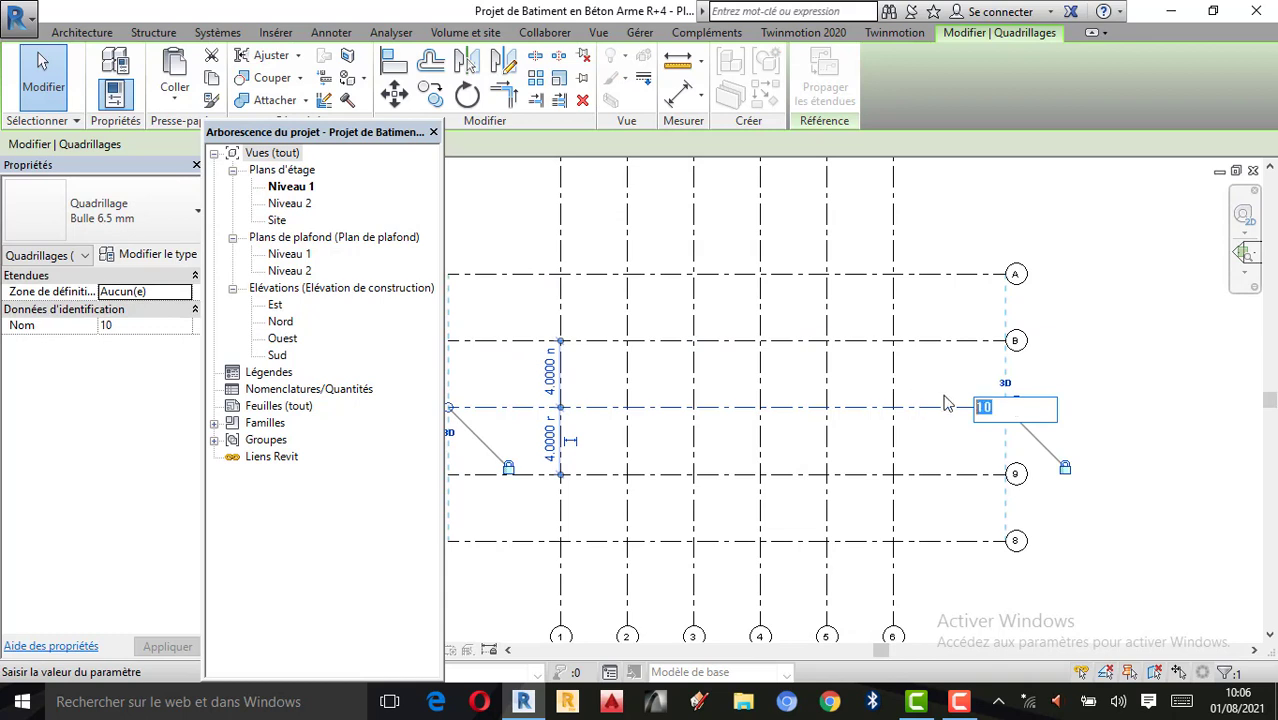
left_click(1090, 420)
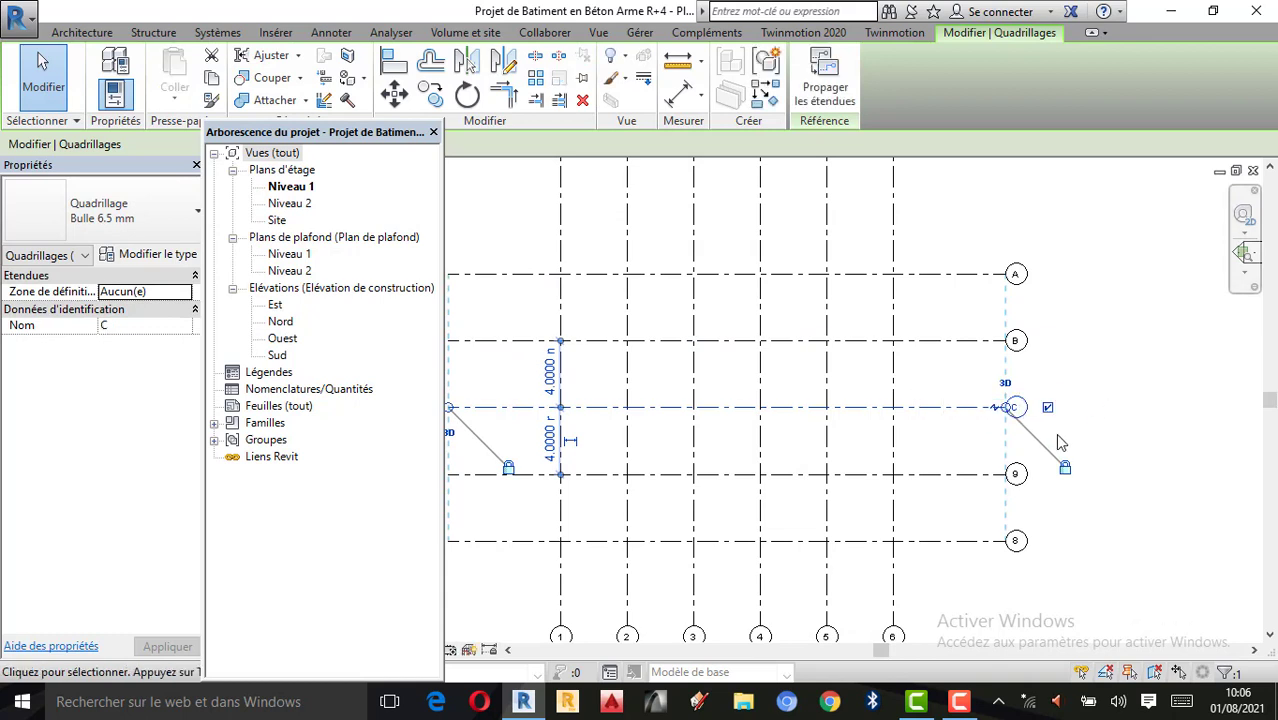
double_click(1015, 475)
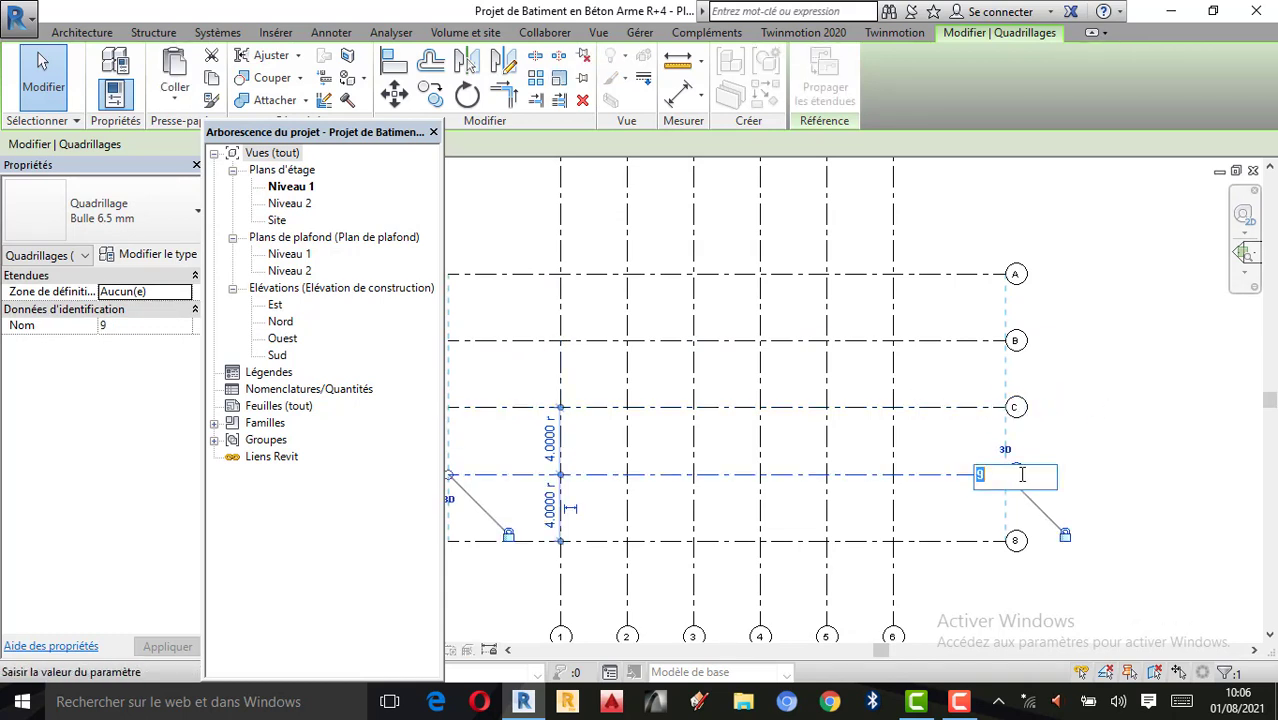
left_click(1186, 497)
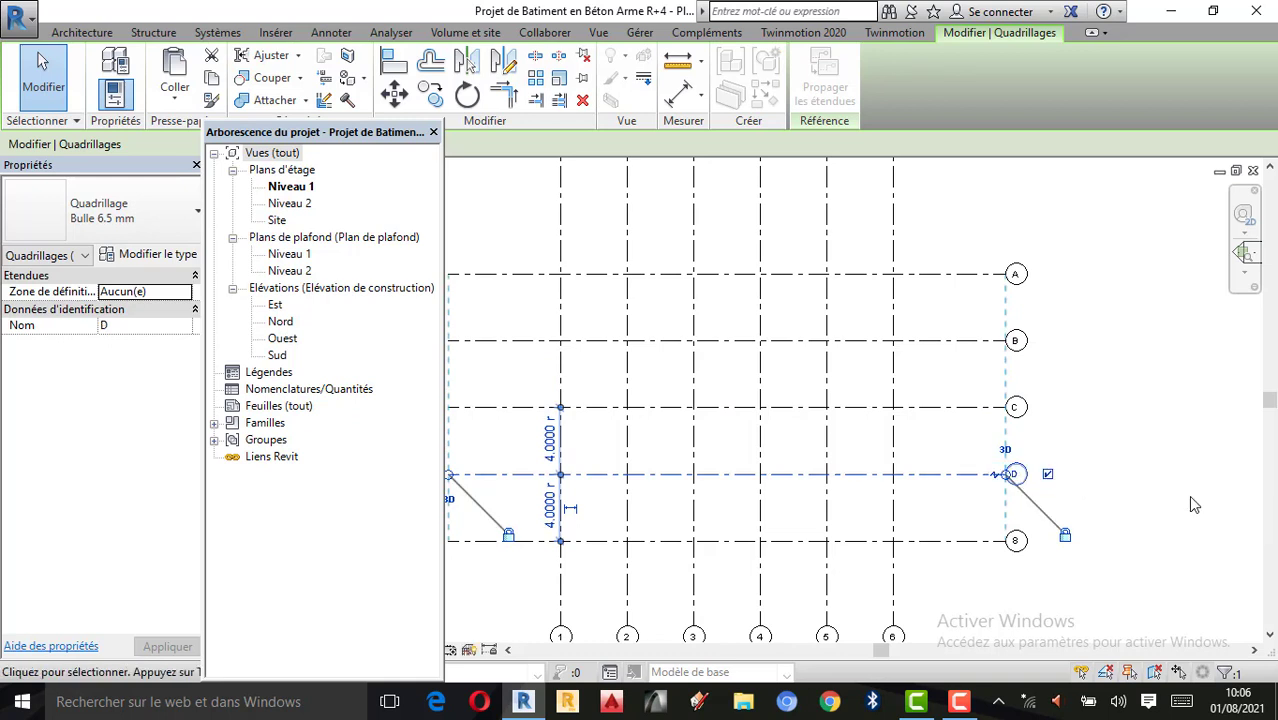
double_click(1016, 543)
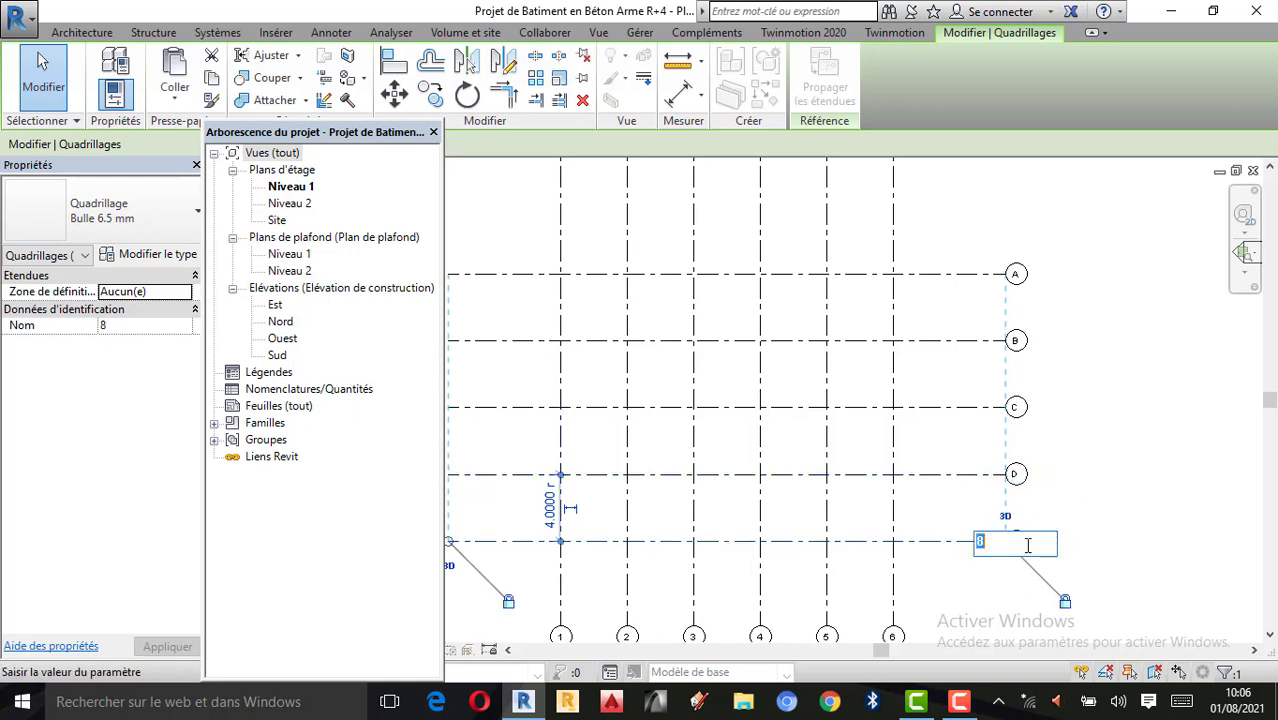
left_click(1161, 379)
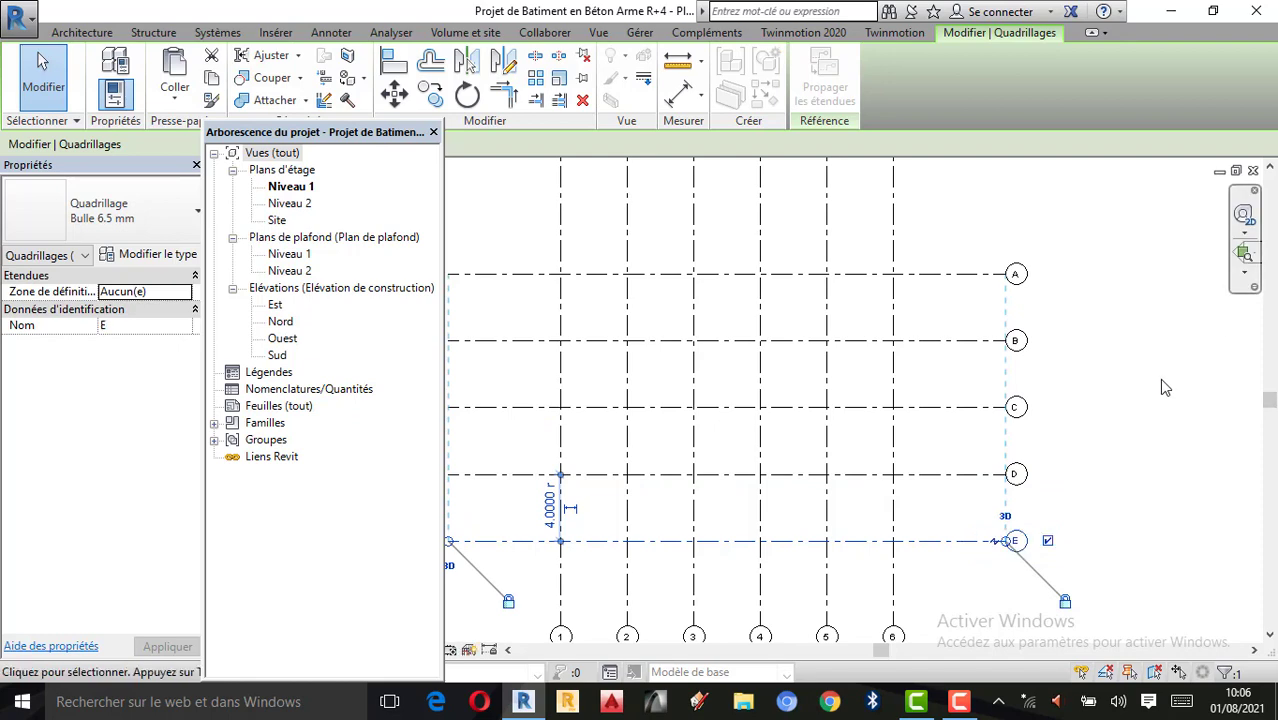
scroll(1143, 387, "down", 1)
left_click(1128, 403)
scroll(979, 388, "down", 2)
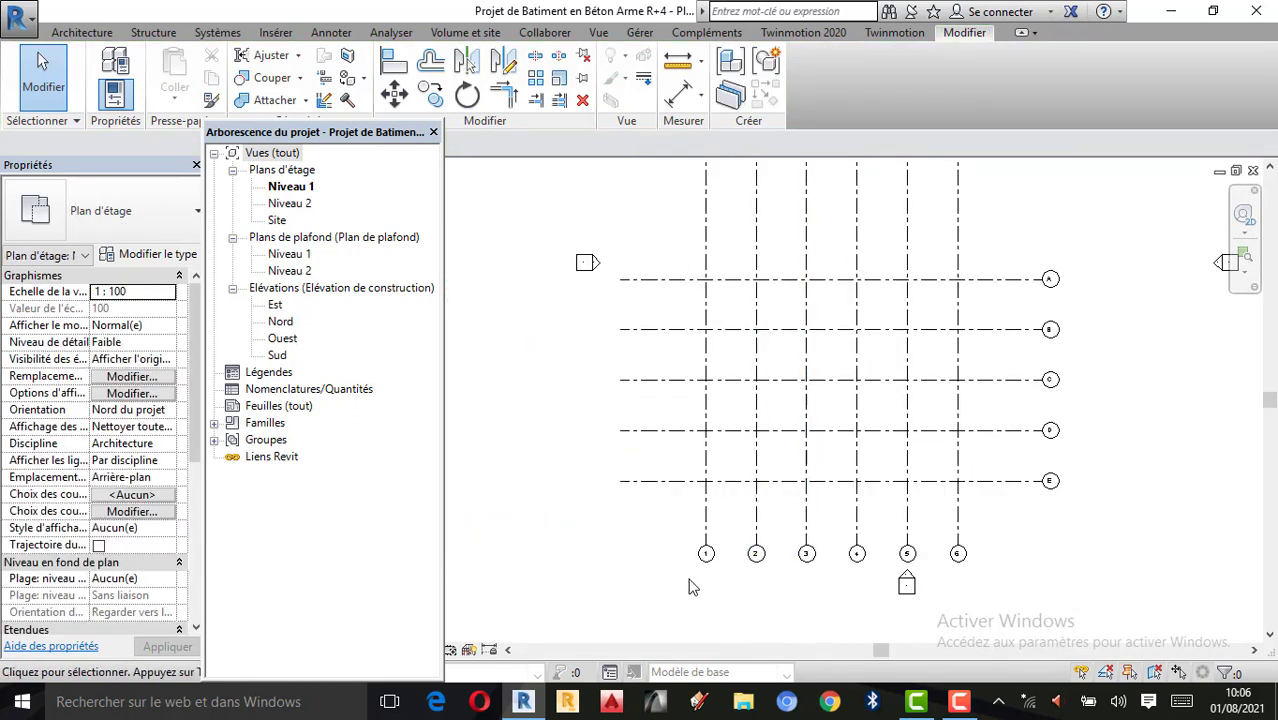
Open the Est elevation view from the Niveau 1 floor plan
scroll(810, 560, "up", 1)
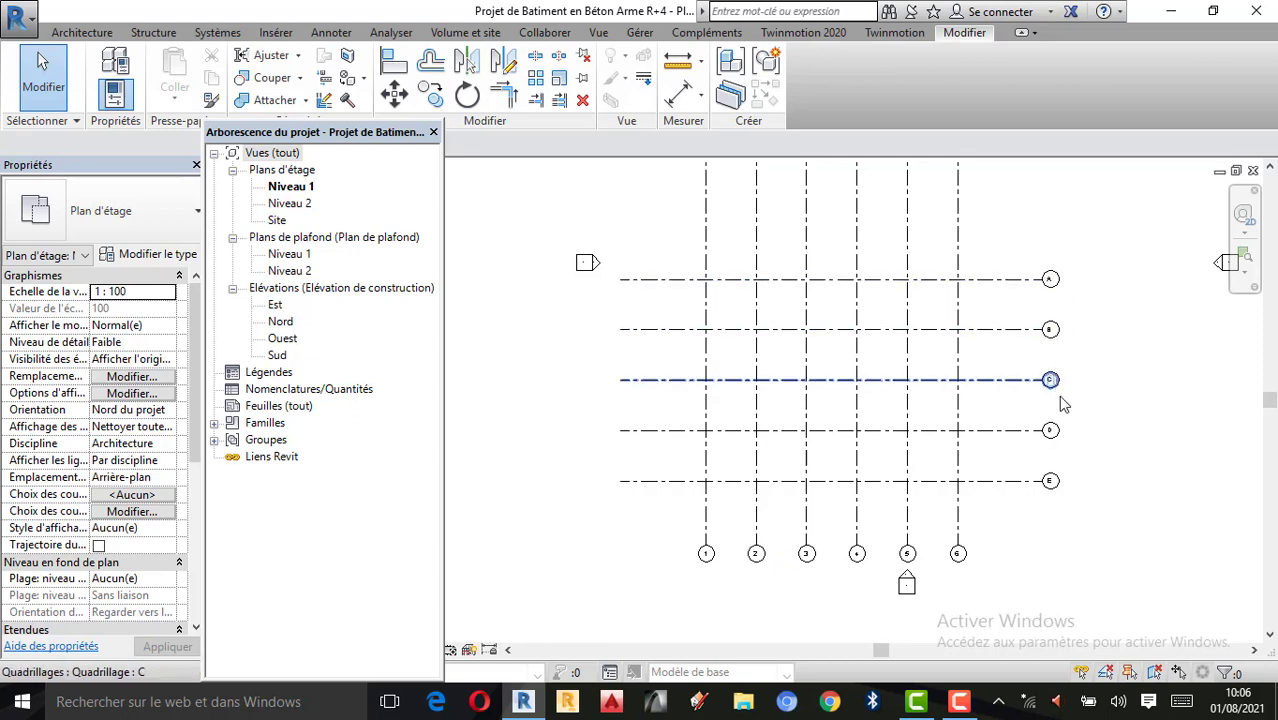
scroll(938, 363, "up", 1)
scroll(938, 363, "up", 1)
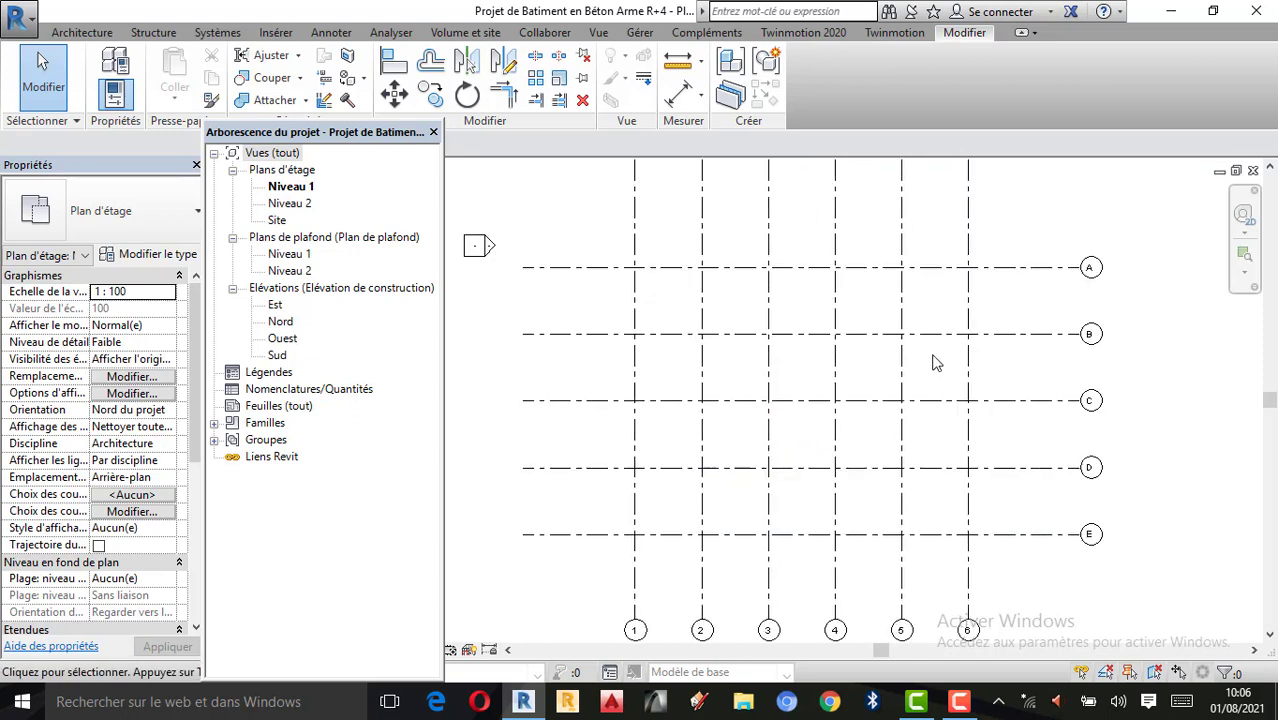
scroll(938, 363, "down", 2)
scroll(824, 358, "up", 1)
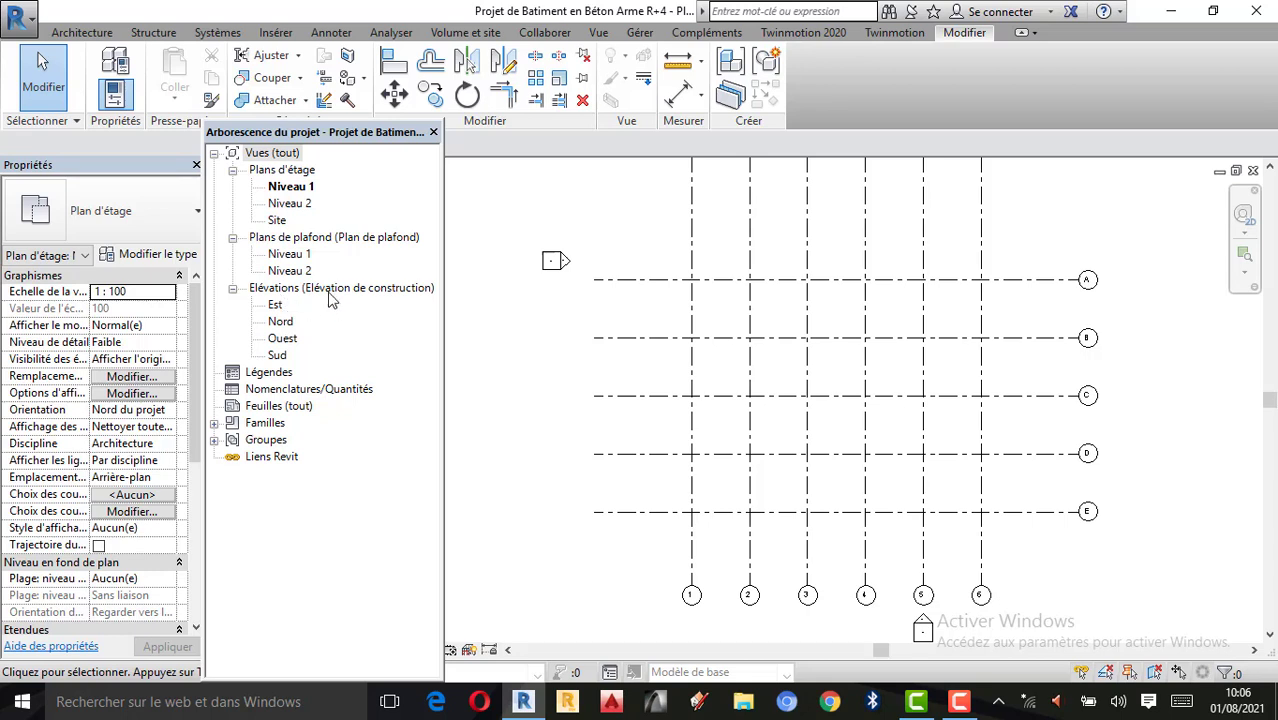
double_click(275, 305)
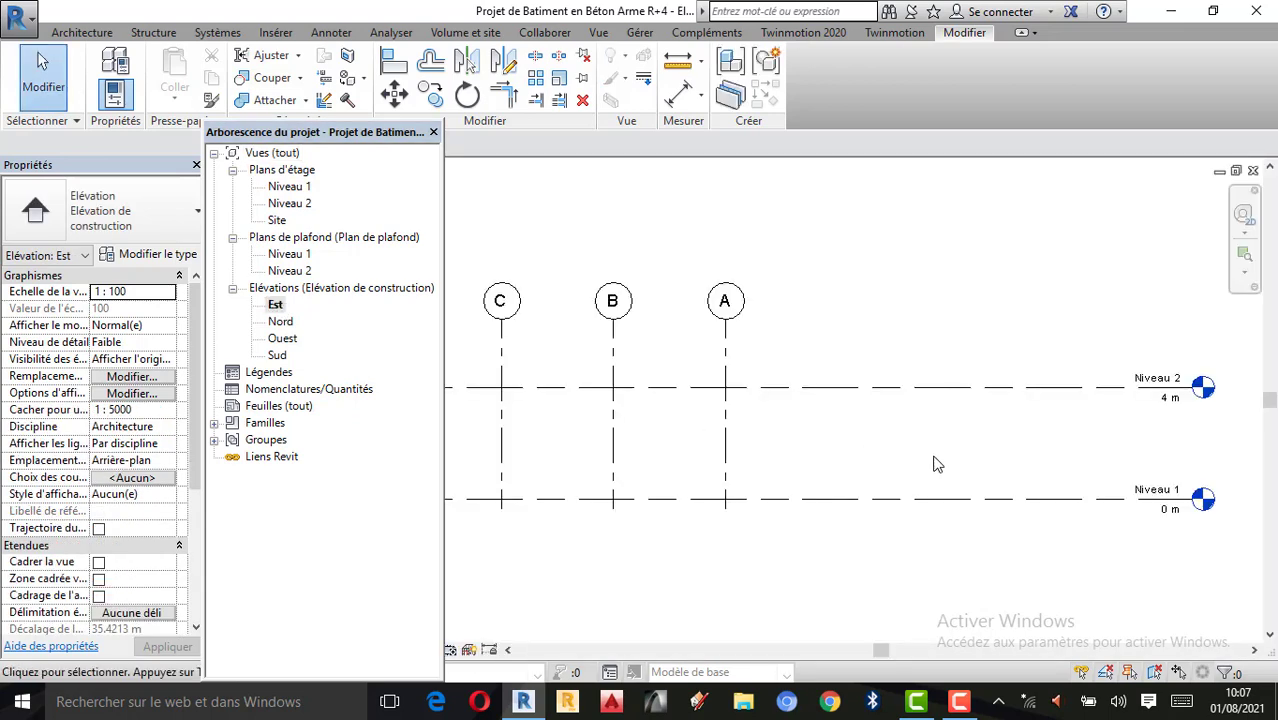
scroll(936, 464, "down", 4)
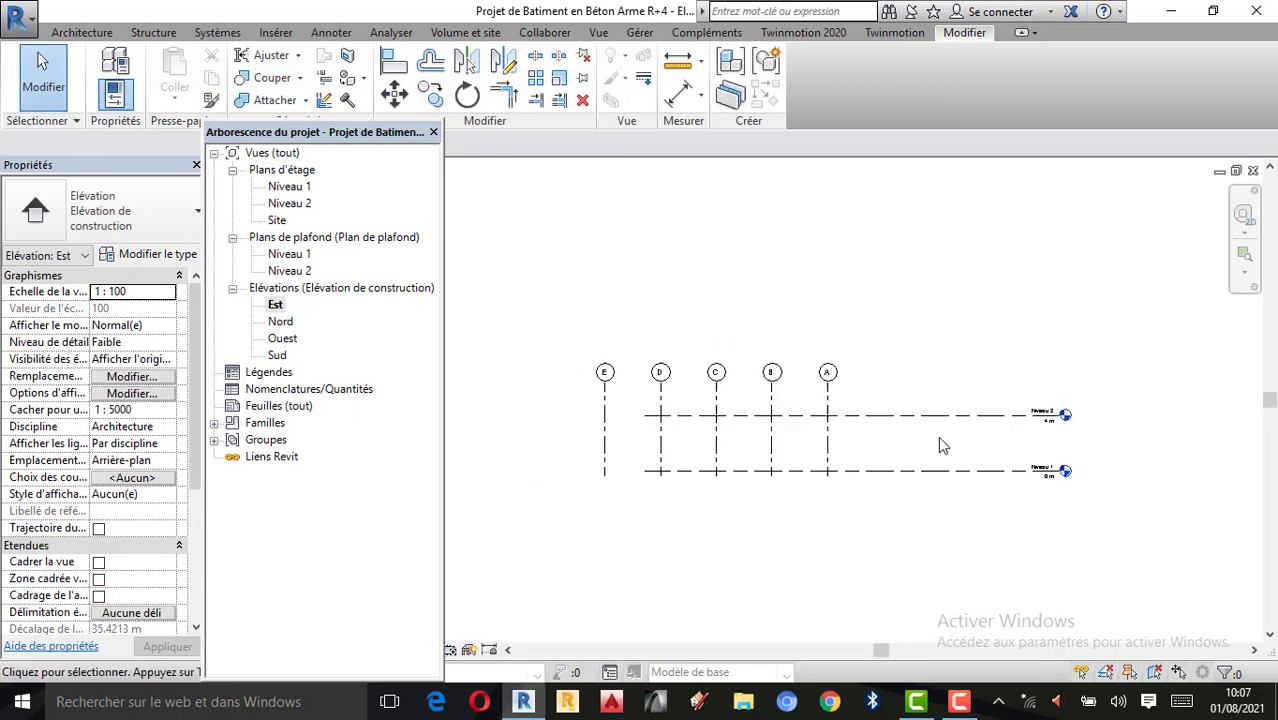
scroll(600, 448, "up", 3)
scroll(760, 368, "down", 2)
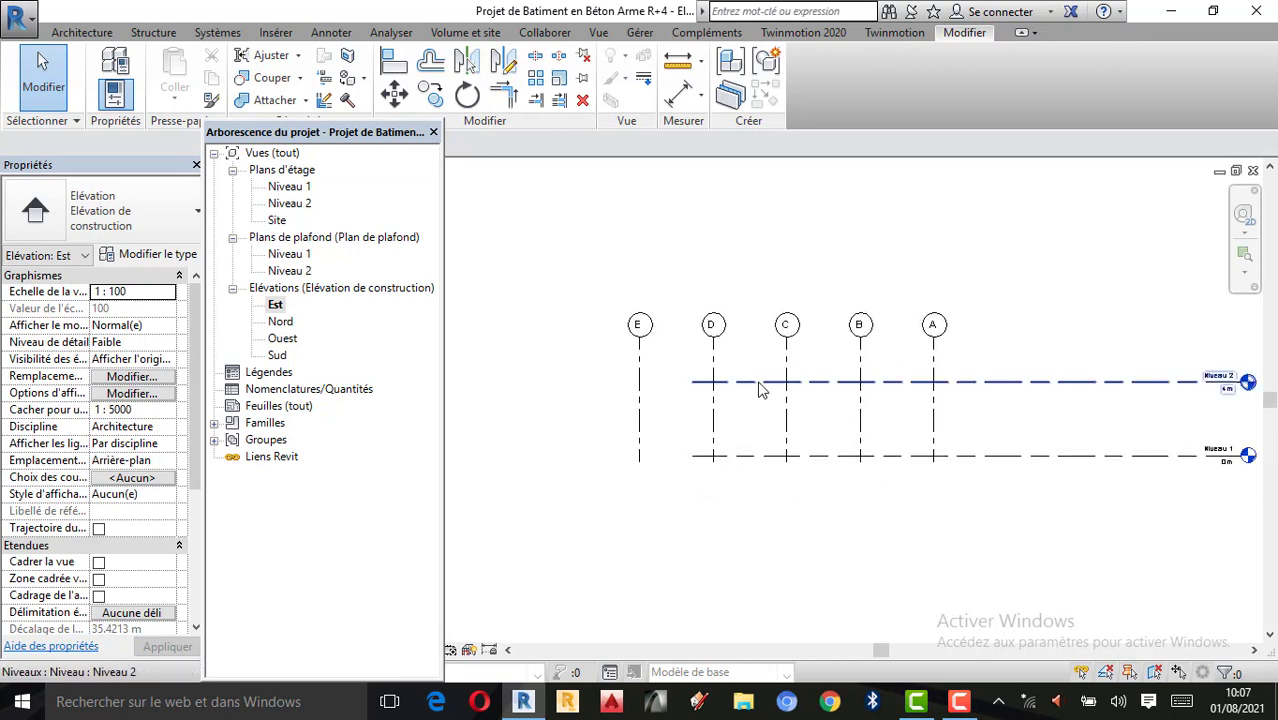
Extend the plain ends of Niveau 1 and Niveau 2 well past grid line E
left_click(905, 386)
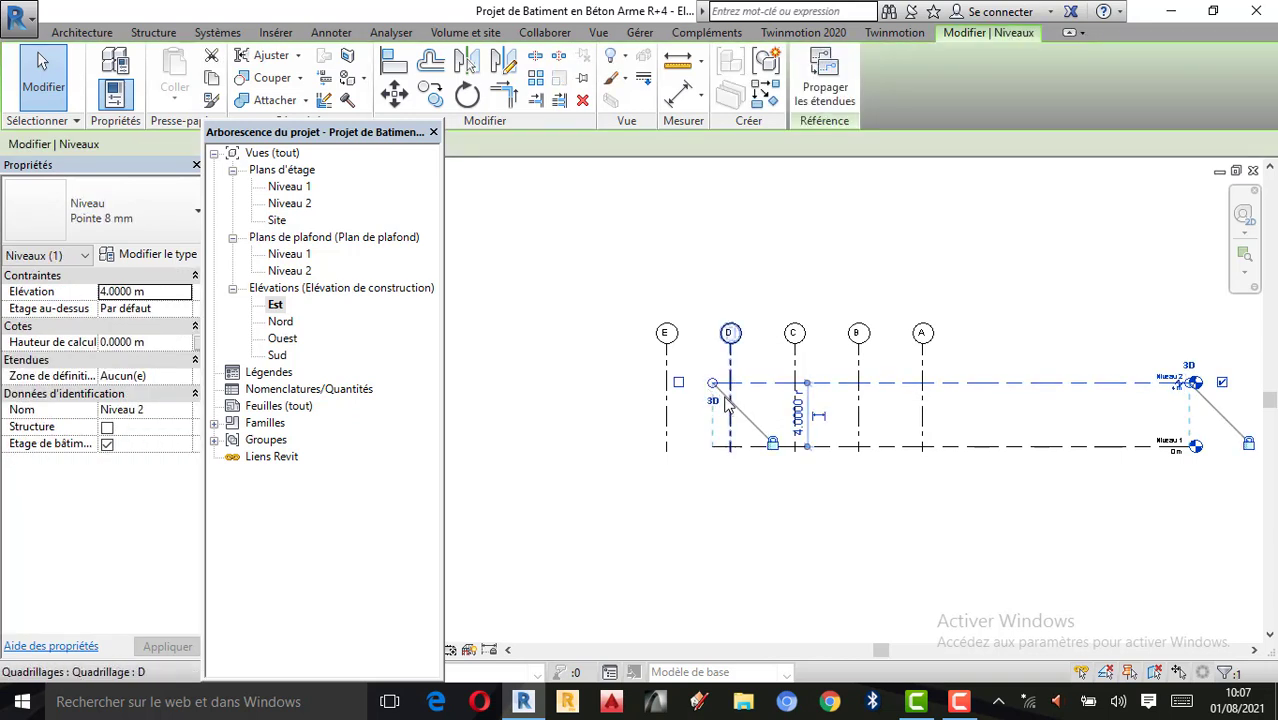
left_click_drag(714, 387, 550, 391)
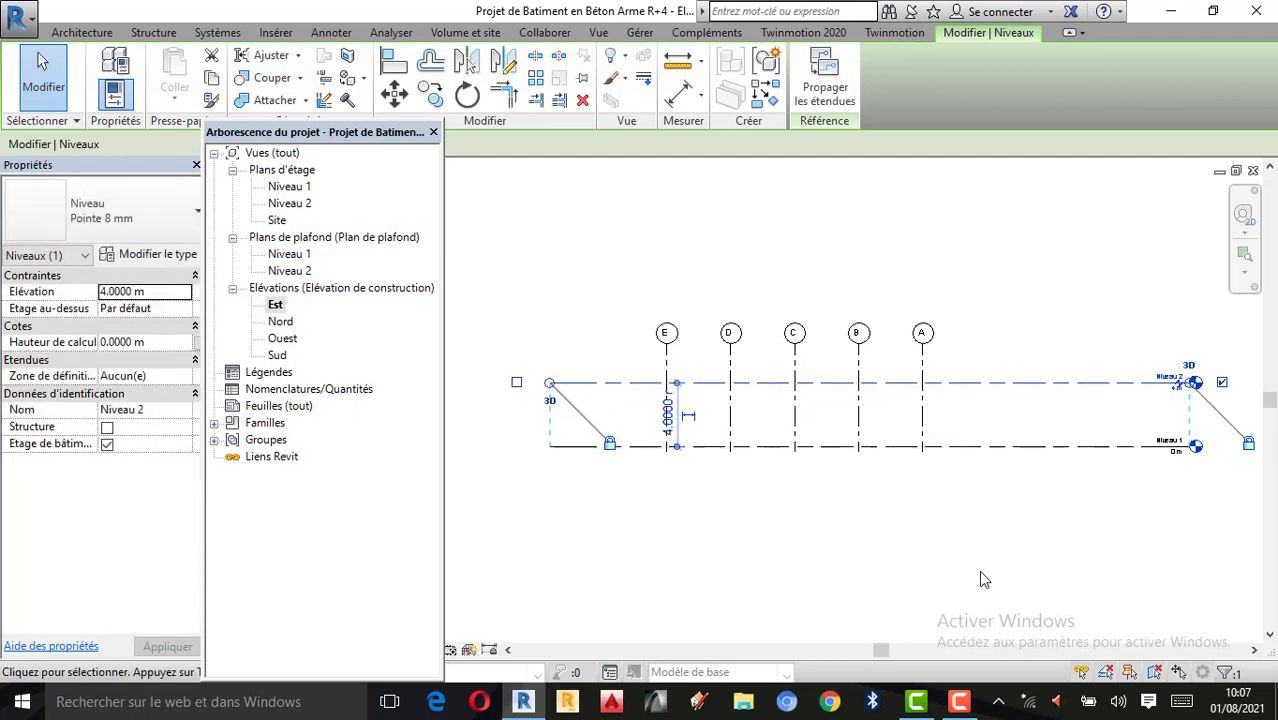
left_click(983, 578)
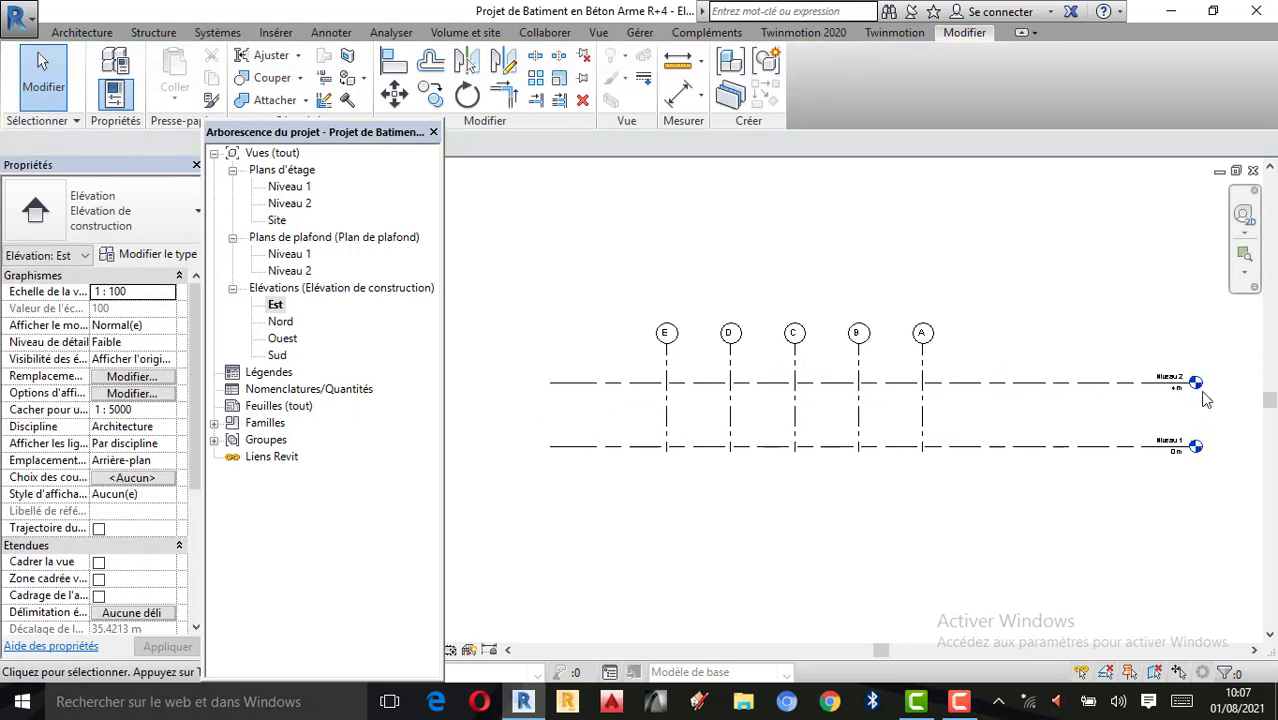
Shorten the head ends of both levels toward grid line A, with the Niveau 2 head symbol turned on
left_click(1137, 396)
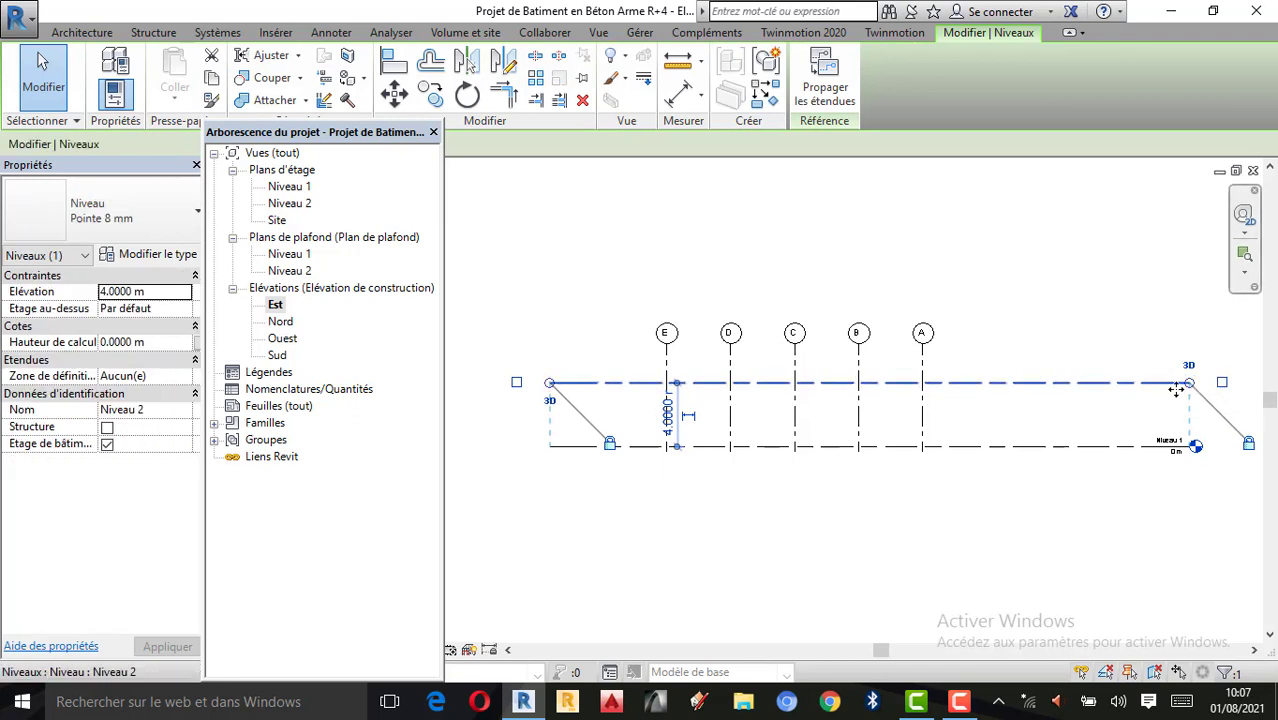
left_click_drag(1188, 385, 1043, 397)
left_click(941, 523)
scroll(642, 417, "up", 1)
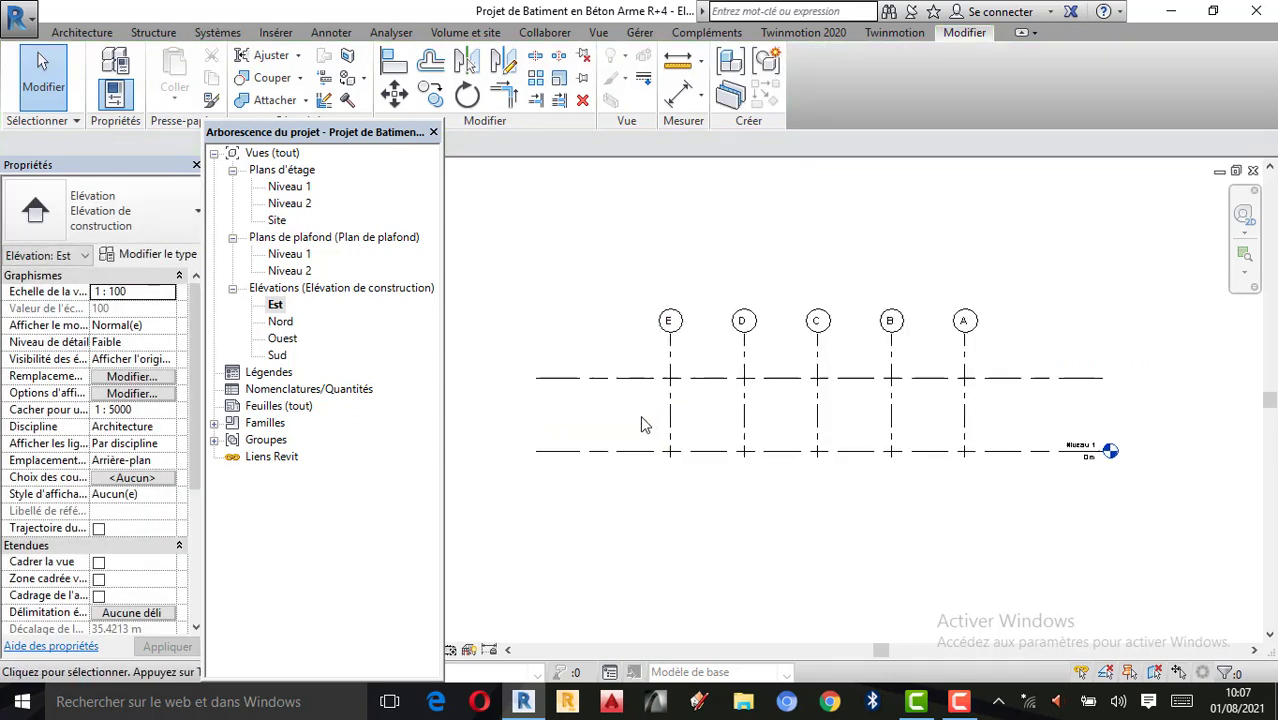
scroll(643, 424, "up", 1)
scroll(860, 400, "down", 2)
left_click(1090, 387)
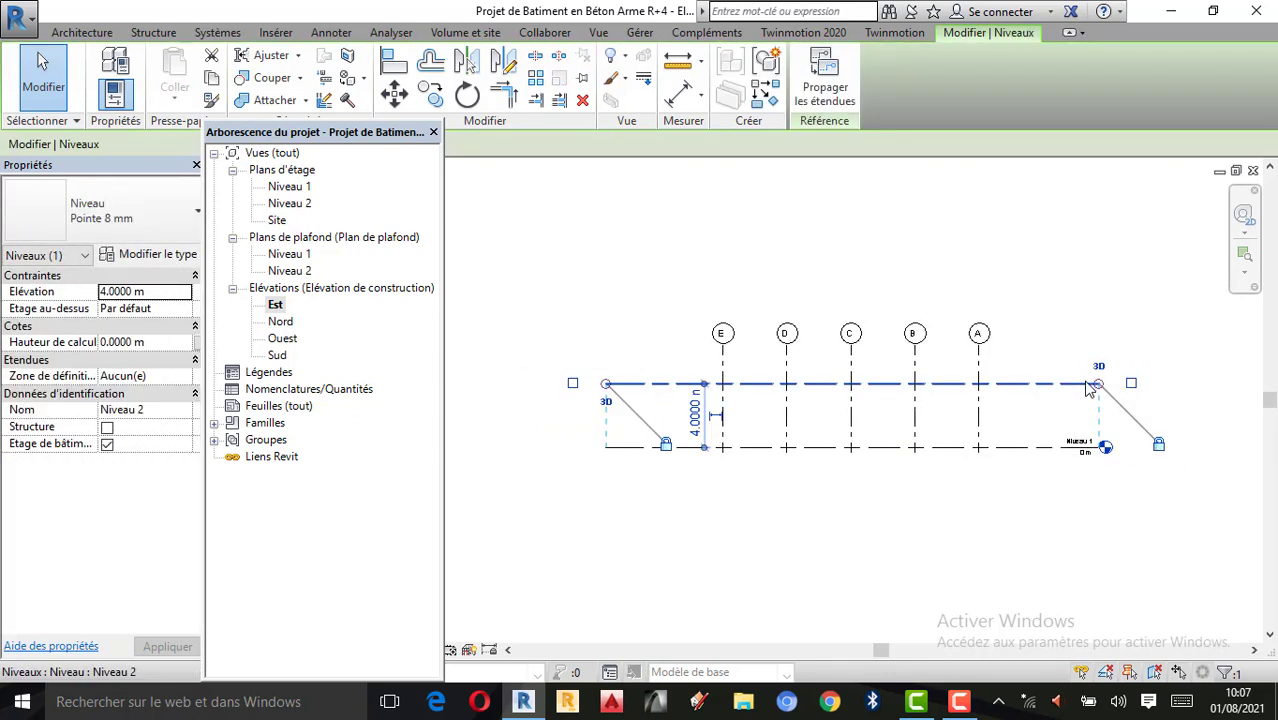
left_click(1075, 477)
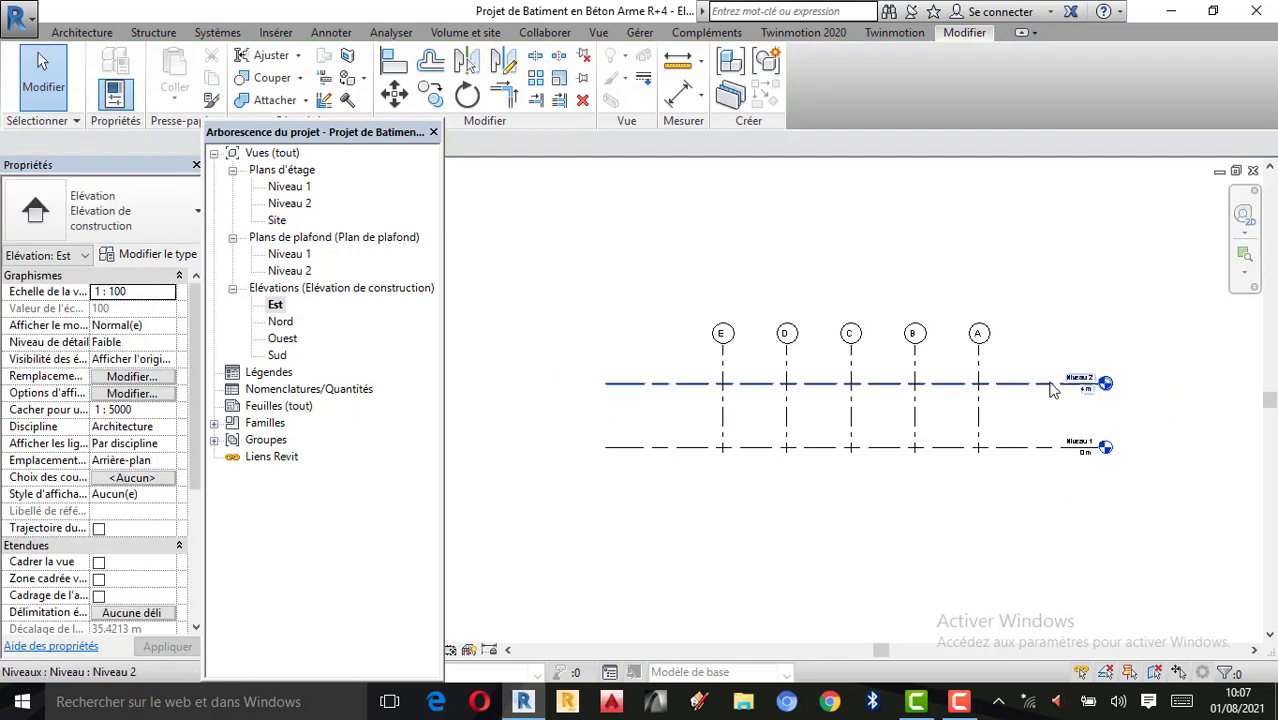
Pull the plain ends of both levels in to just beyond grid line E
scroll(1132, 365, "up", 2)
scroll(1140, 393, "down", 2)
scroll(827, 420, "up", 2)
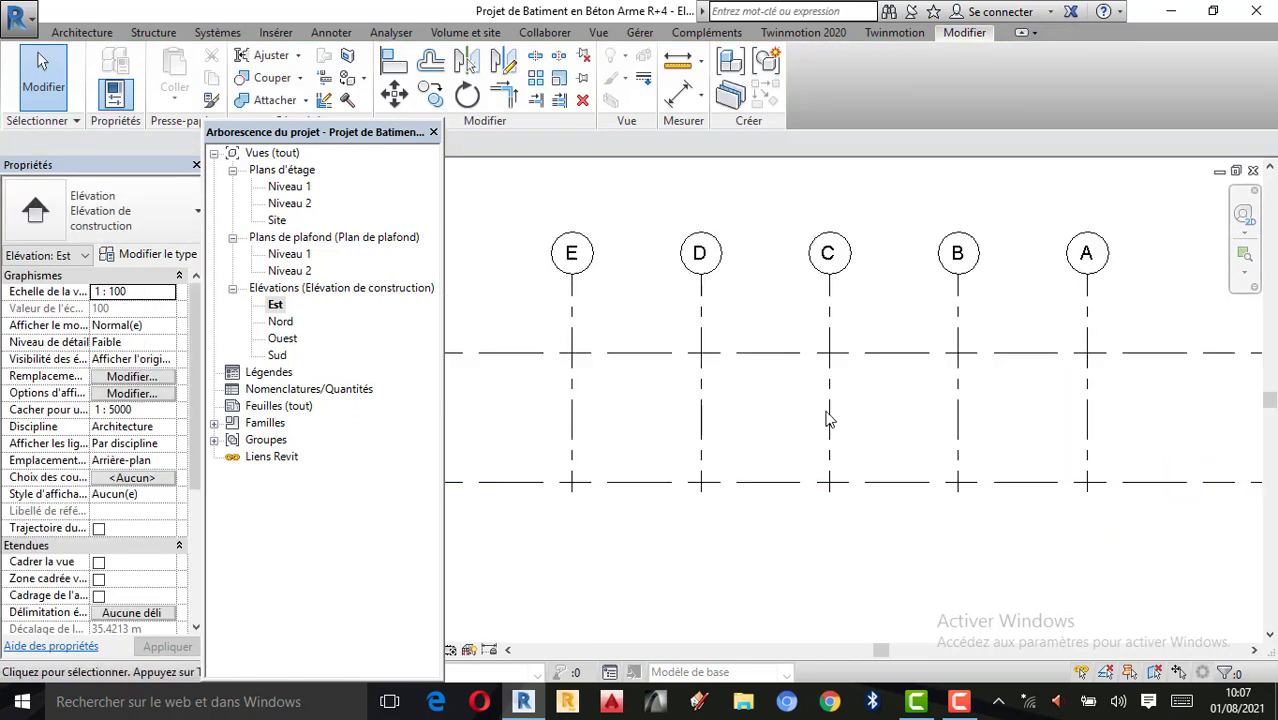
scroll(823, 410, "down", 1)
scroll(961, 354, "down", 1)
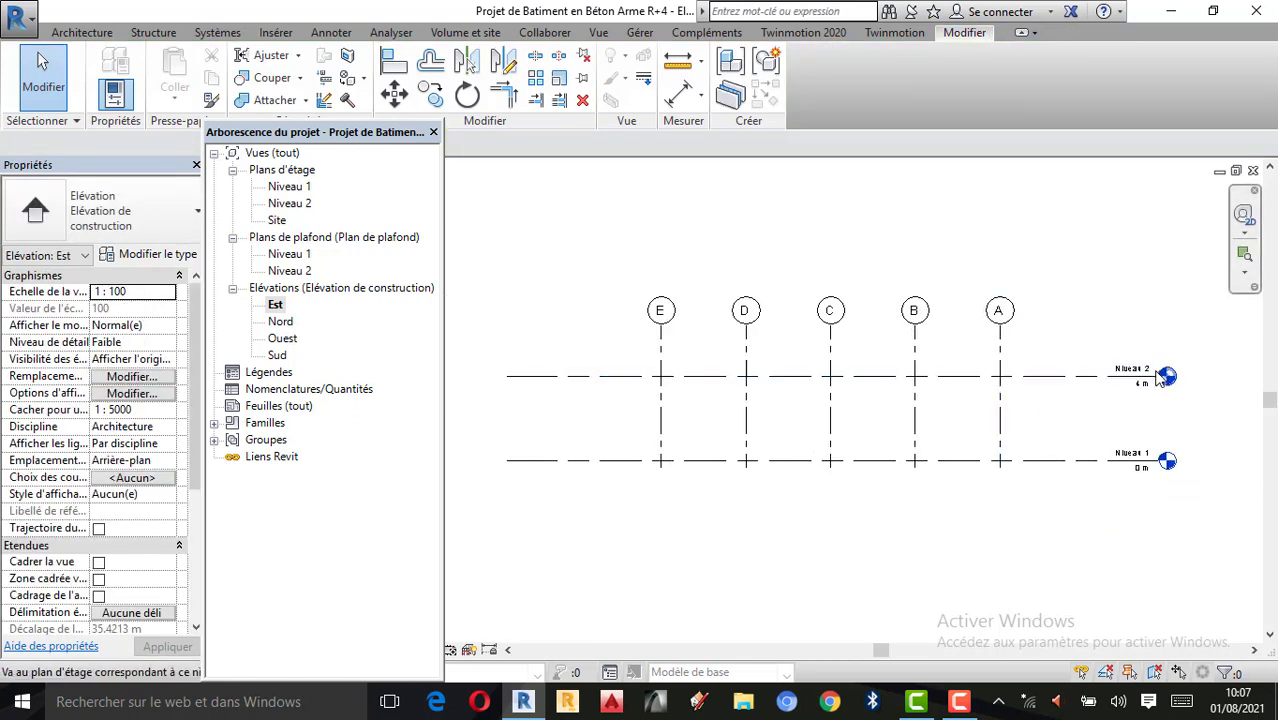
left_click(593, 377)
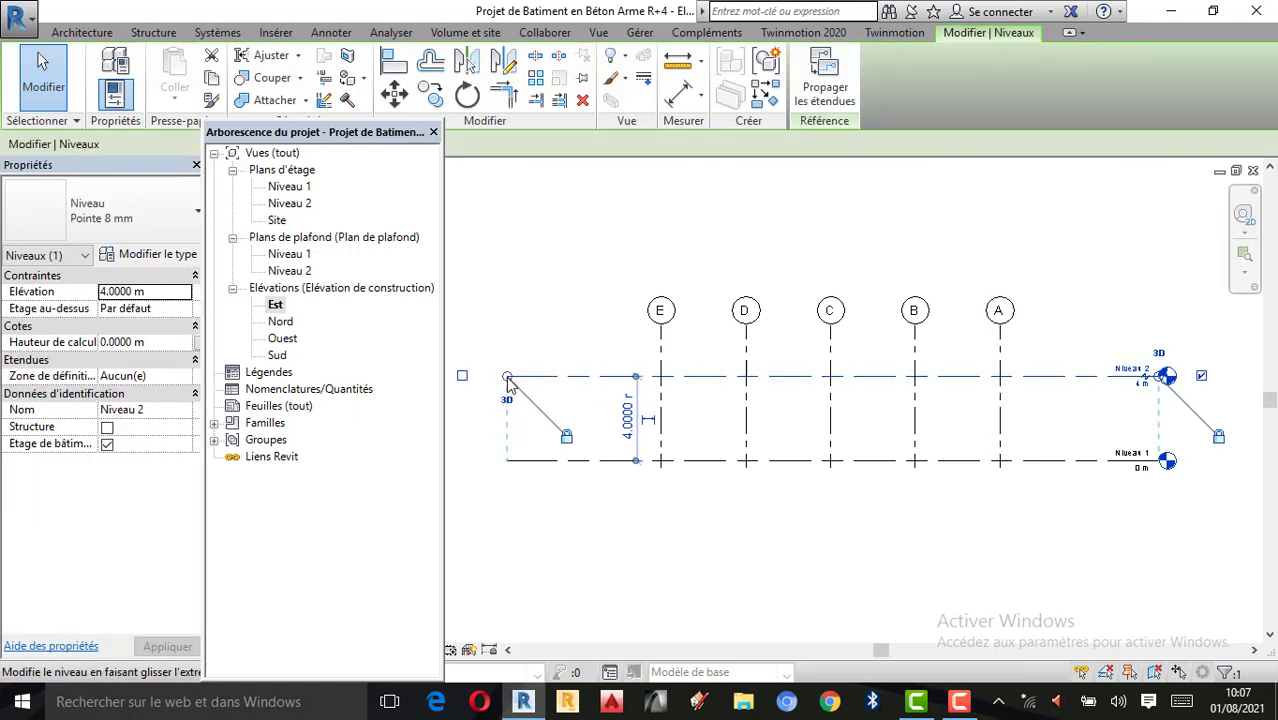
left_click_drag(508, 383, 602, 381)
left_click(622, 524)
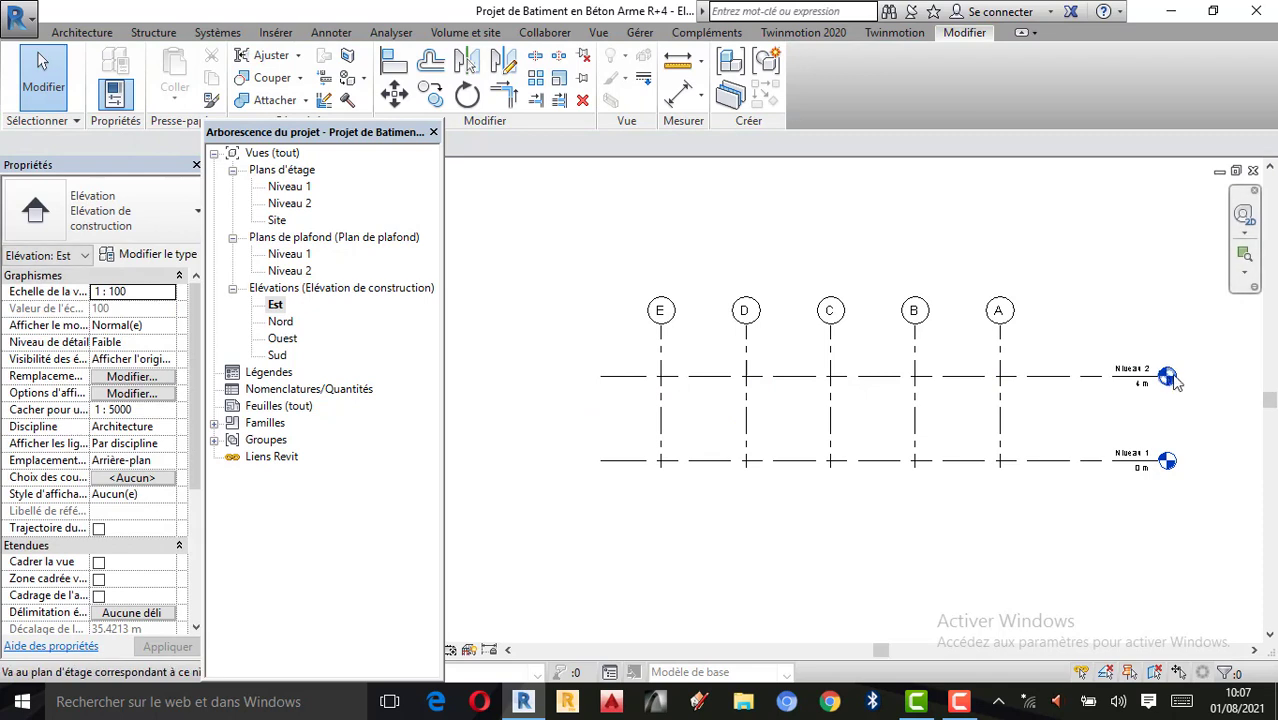
Pull the head ends of both levels in closer to grid line A, keeping the Niveau 2 head symbol on
left_click(1168, 378)
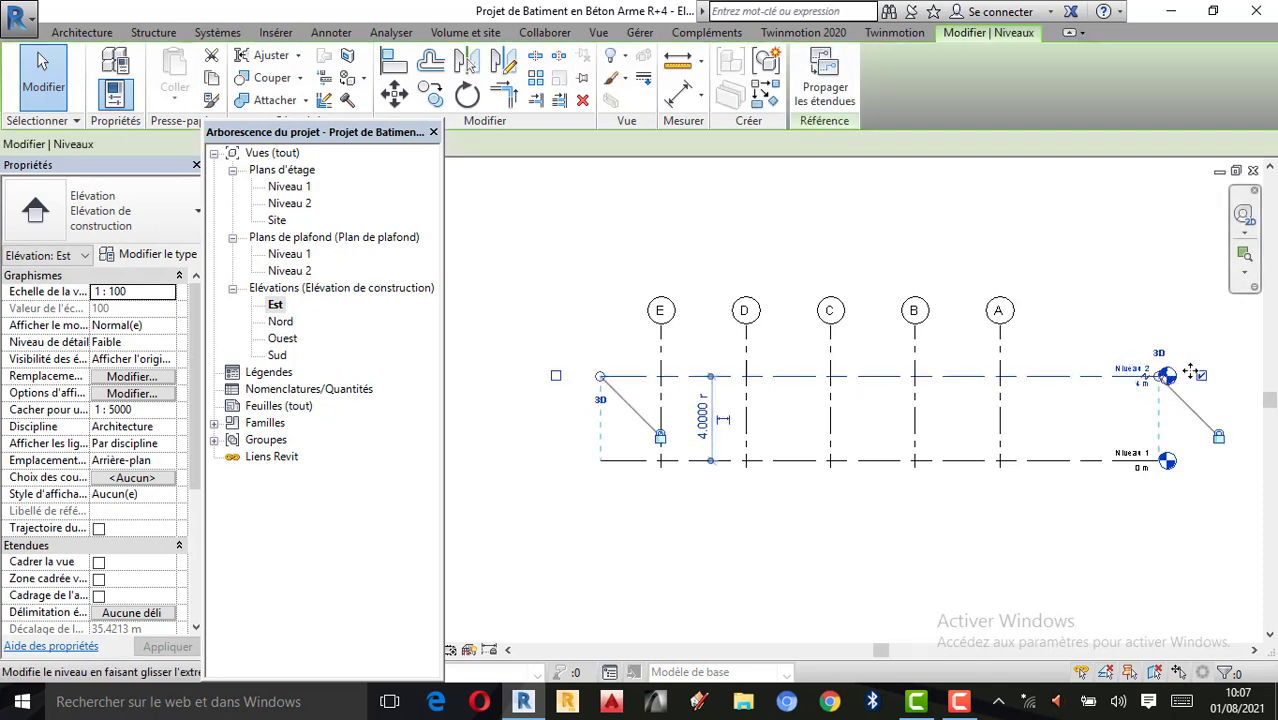
left_click(1200, 375)
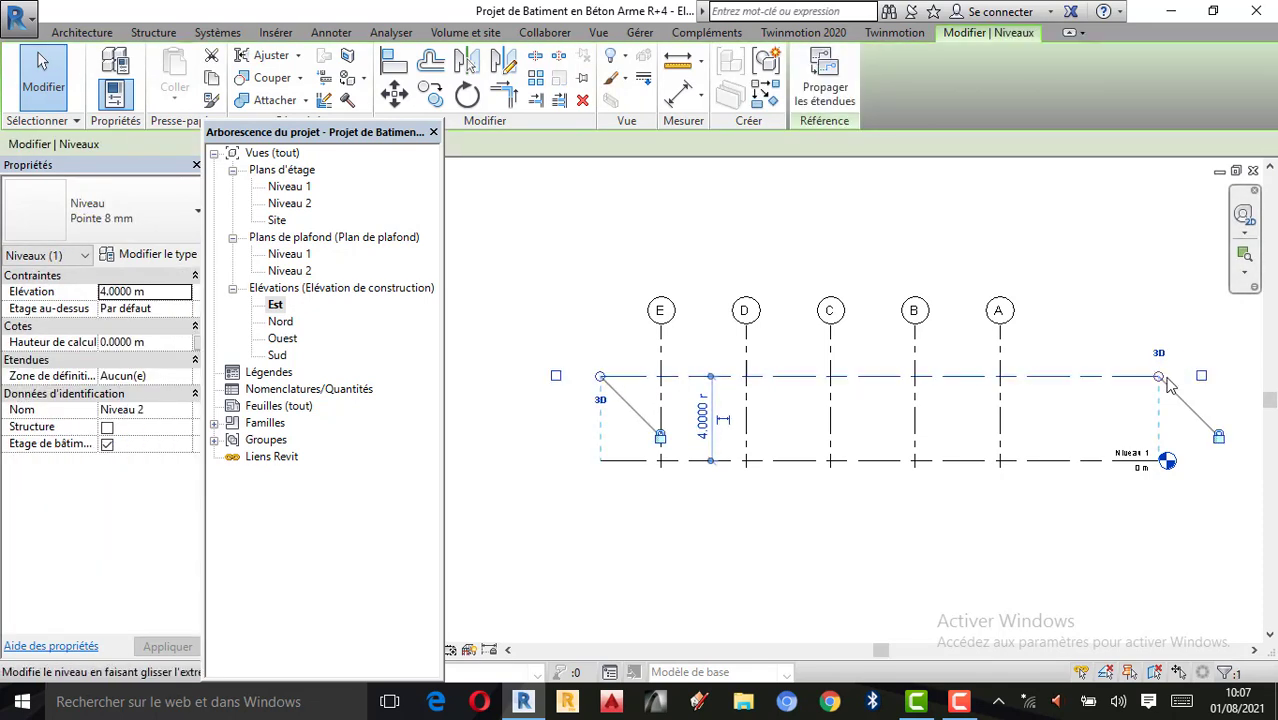
left_click_drag(1160, 378, 1073, 377)
left_click(1068, 389)
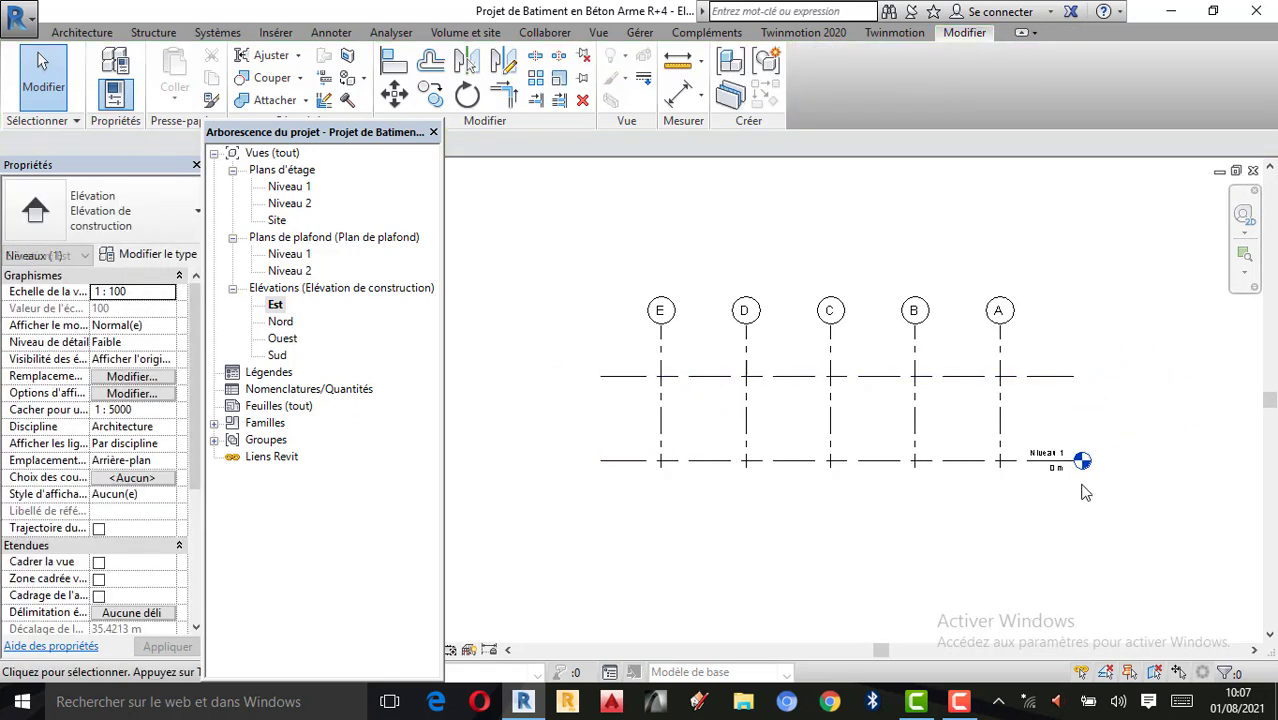
left_click(1068, 389)
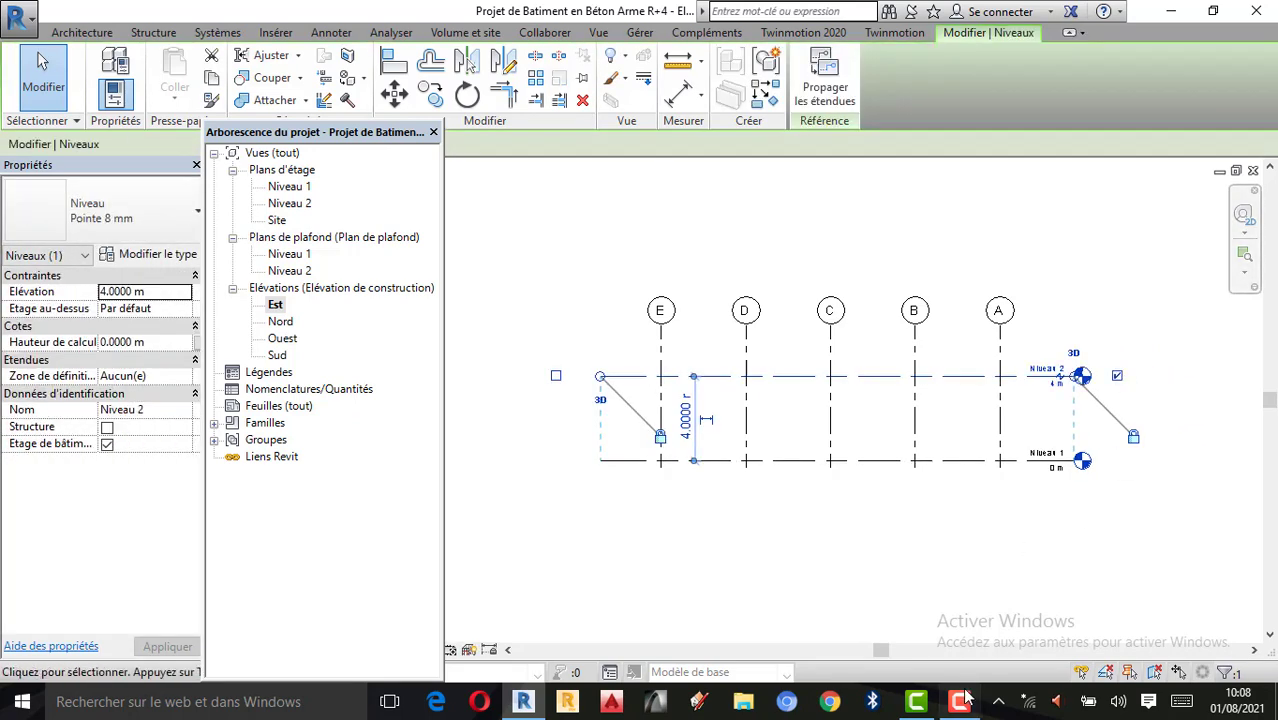
left_click(817, 560)
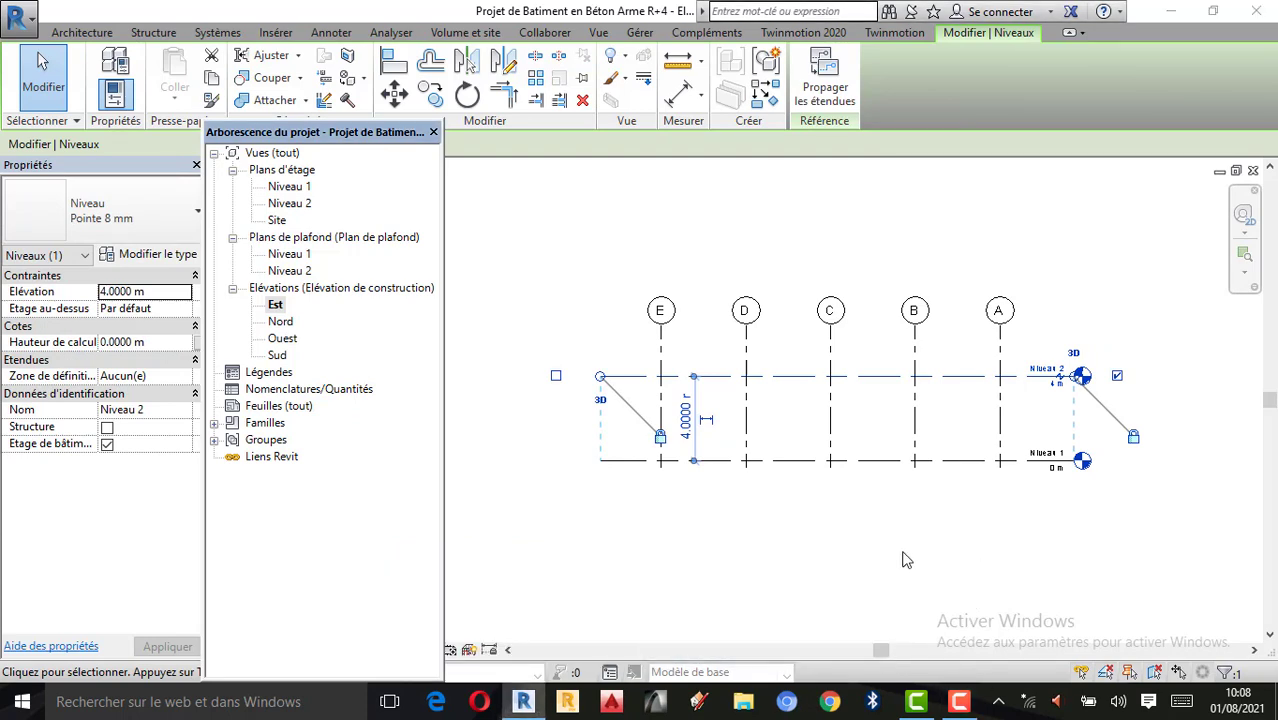
left_click(903, 552)
Extend the lower ends of grid lines A to E well below Niveau 1 in the Est elevation
scroll(860, 526, "up", 2)
scroll(826, 544, "down", 1)
scroll(721, 516, "down", 1)
scroll(766, 352, "up", 1)
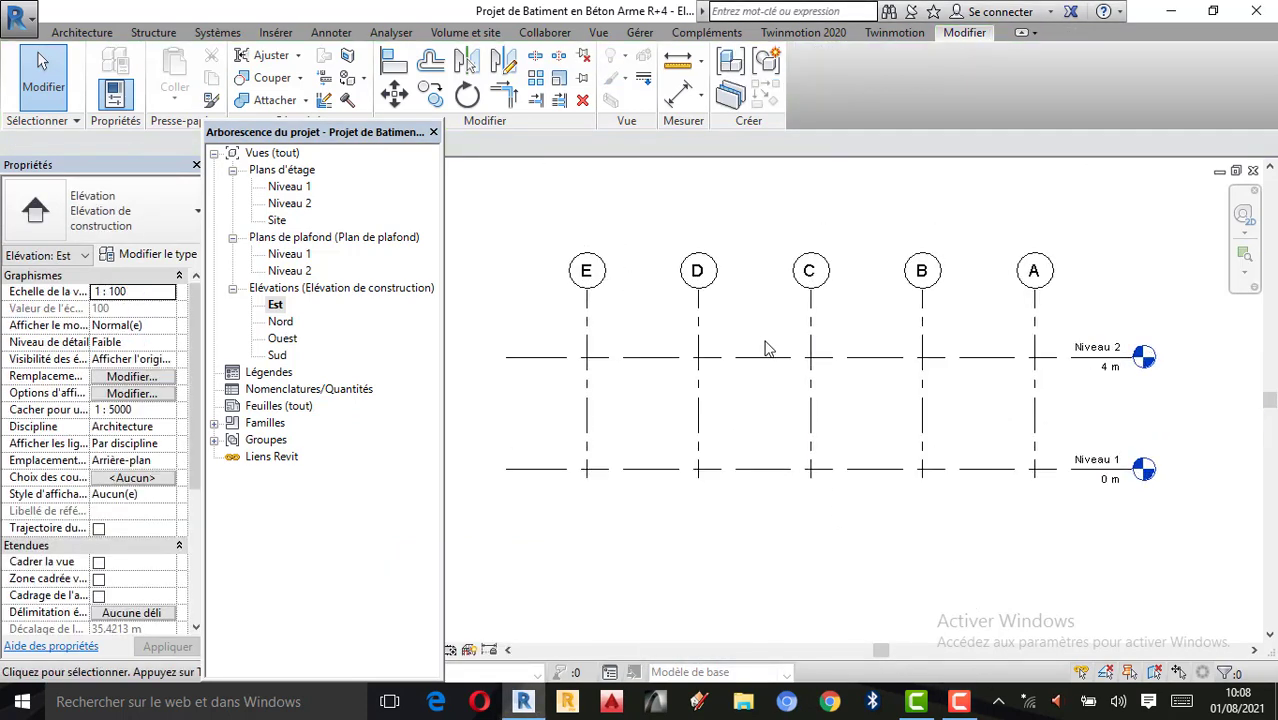
scroll(944, 447, "down", 1)
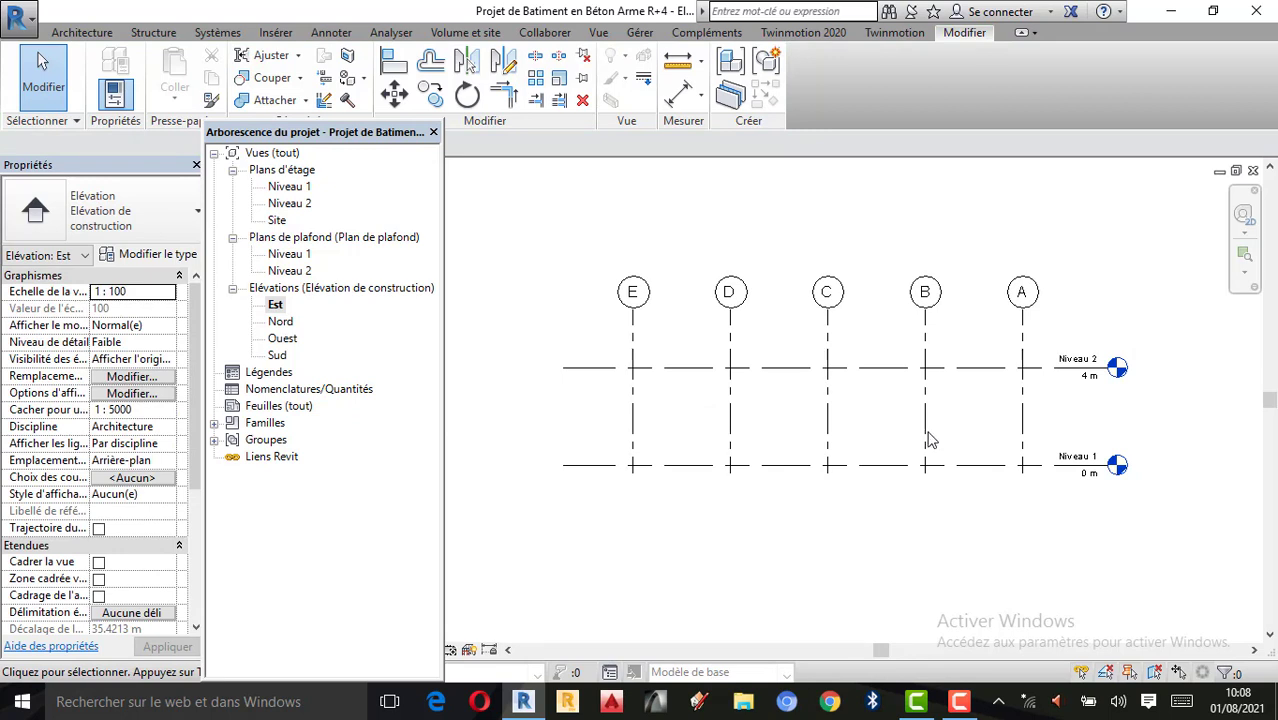
left_click(827, 414)
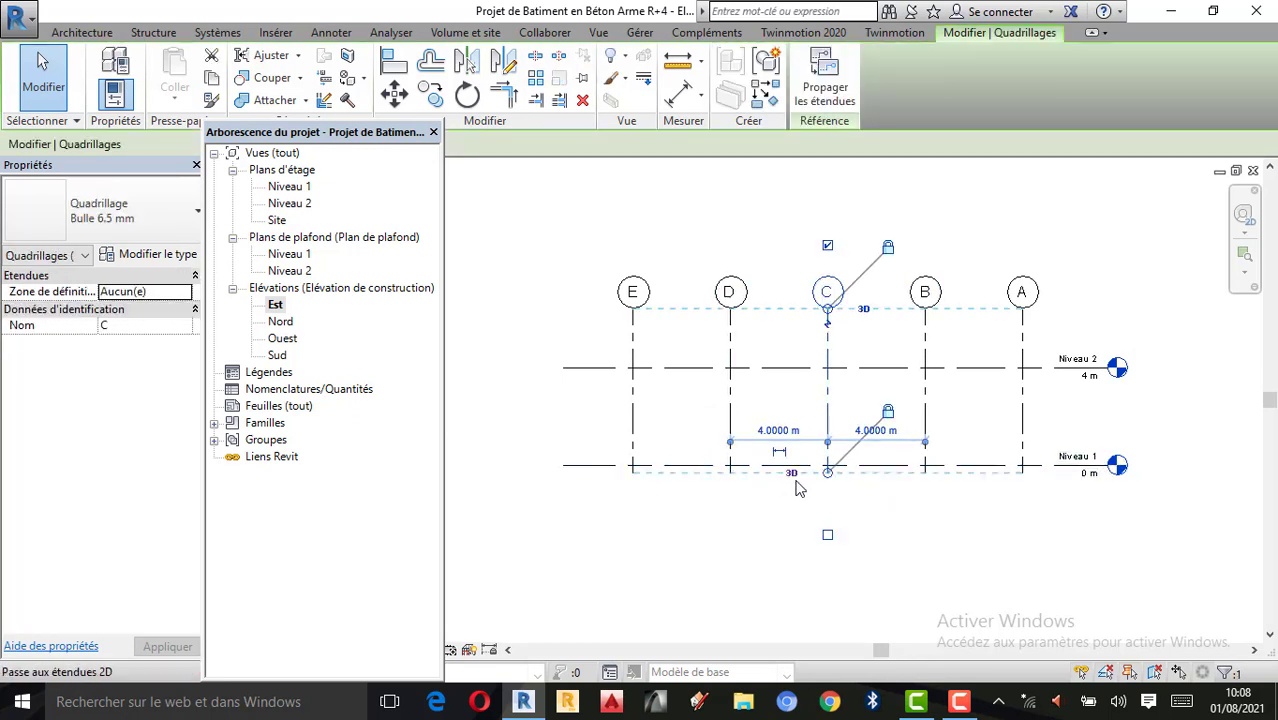
left_click_drag(830, 482, 829, 595)
scroll(841, 387, "down", 1)
scroll(847, 567, "up", 2)
left_click(974, 524)
scroll(820, 492, "down", 1)
scroll(893, 399, "down", 1)
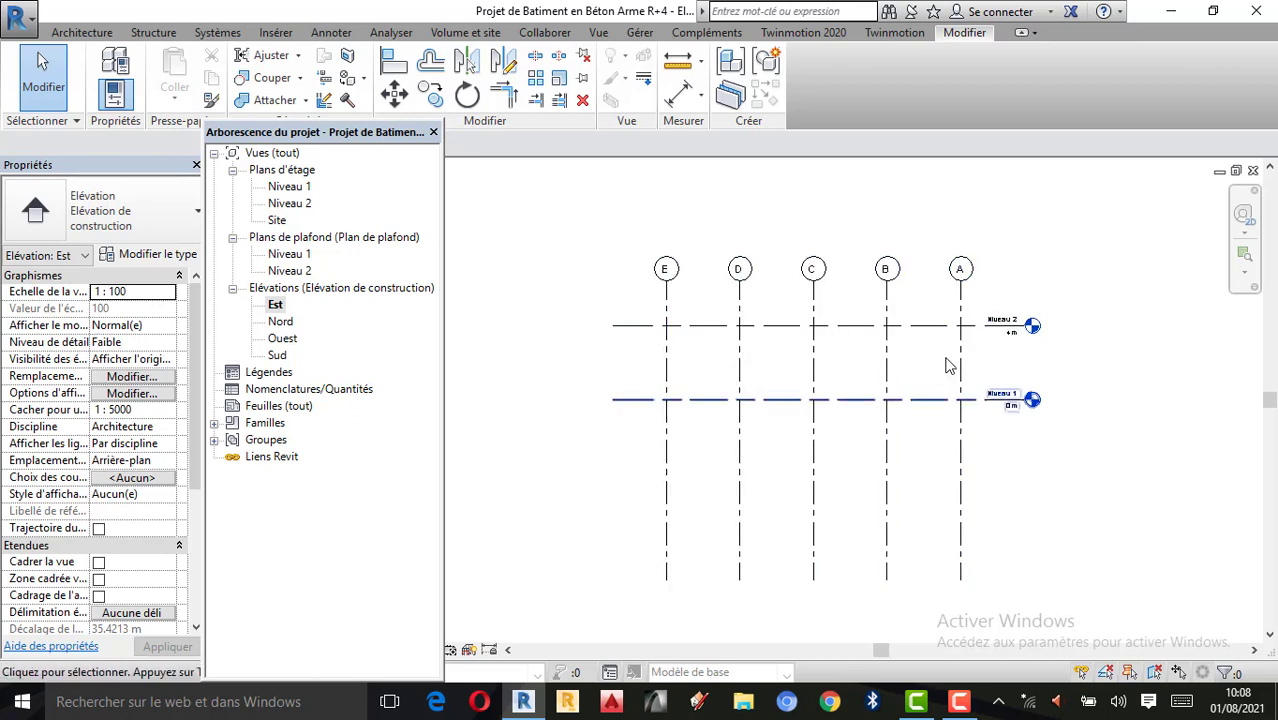
left_click(958, 702)
left_click(789, 619)
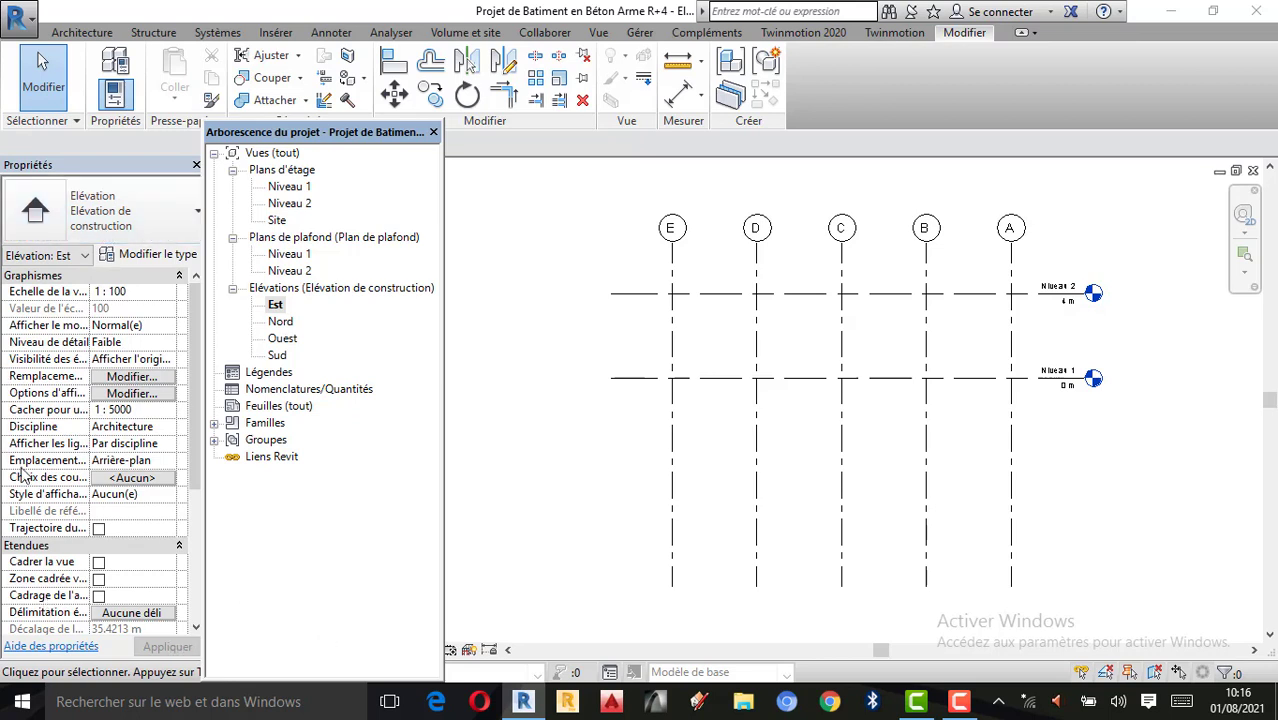
Hide the Properties palette and set the Est elevation's view scale to 1:50
left_click(378, 518)
right_click(490, 507)
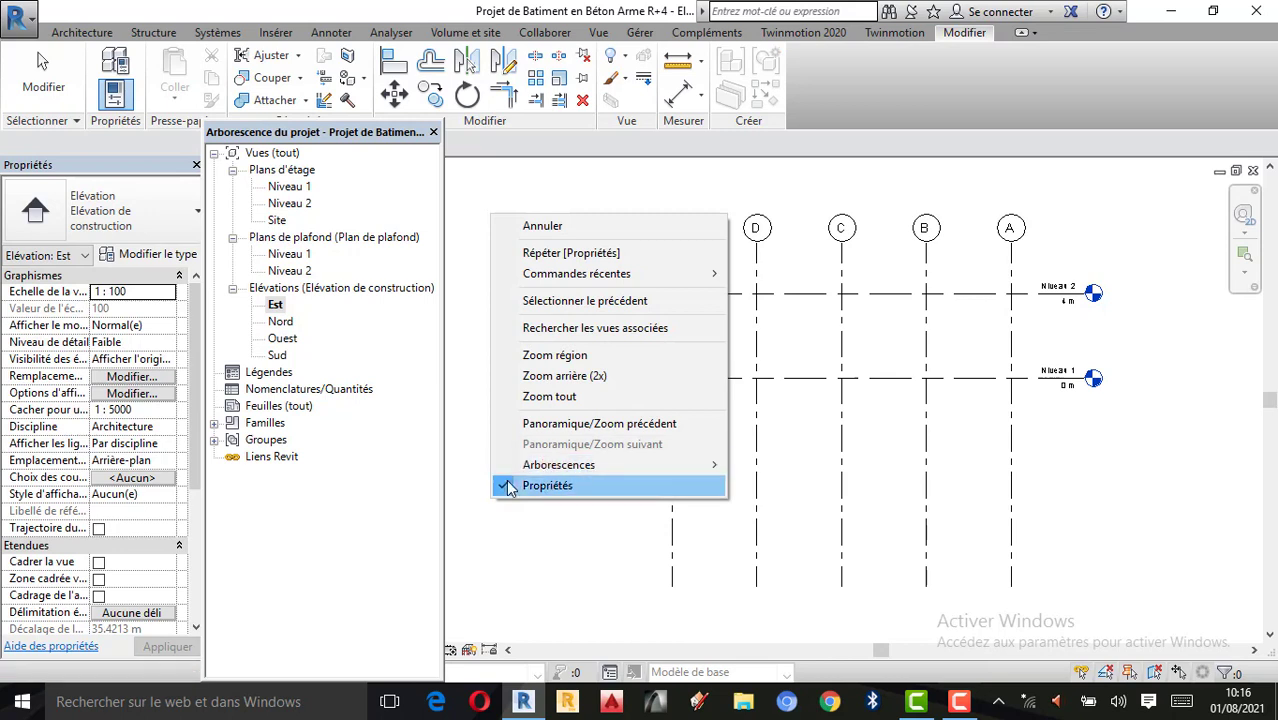
left_click(505, 485)
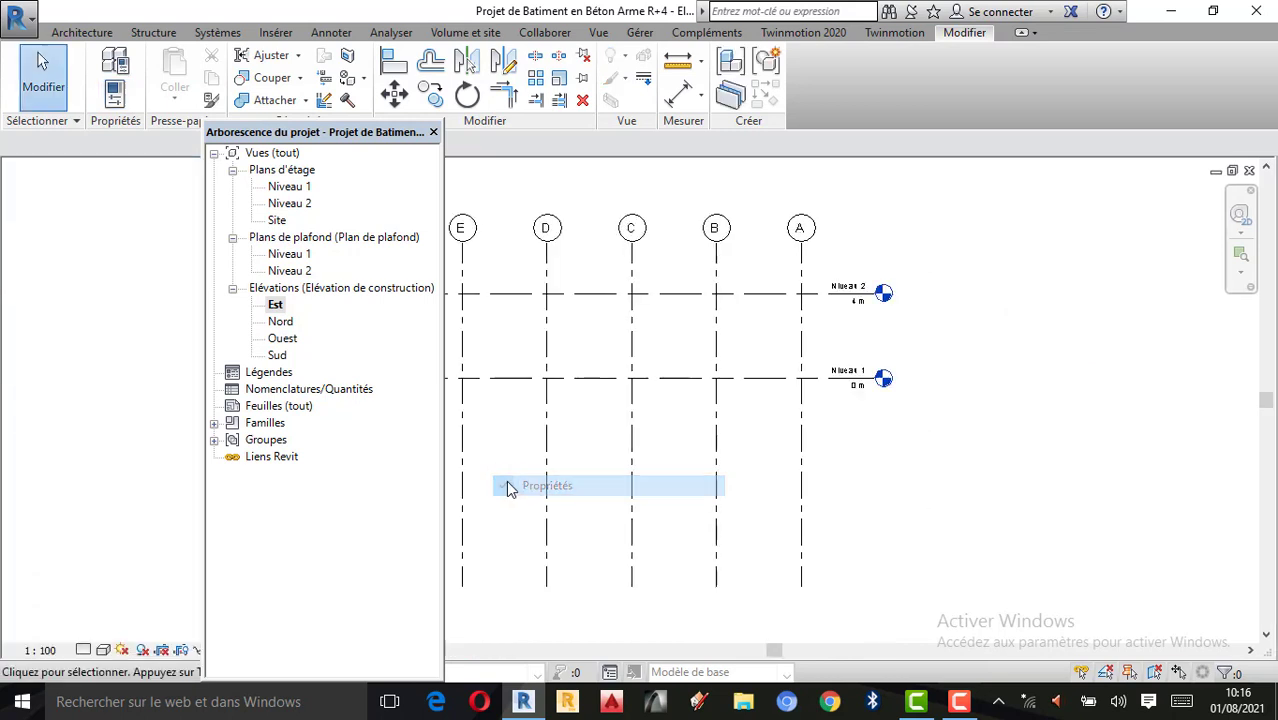
left_click(44, 651)
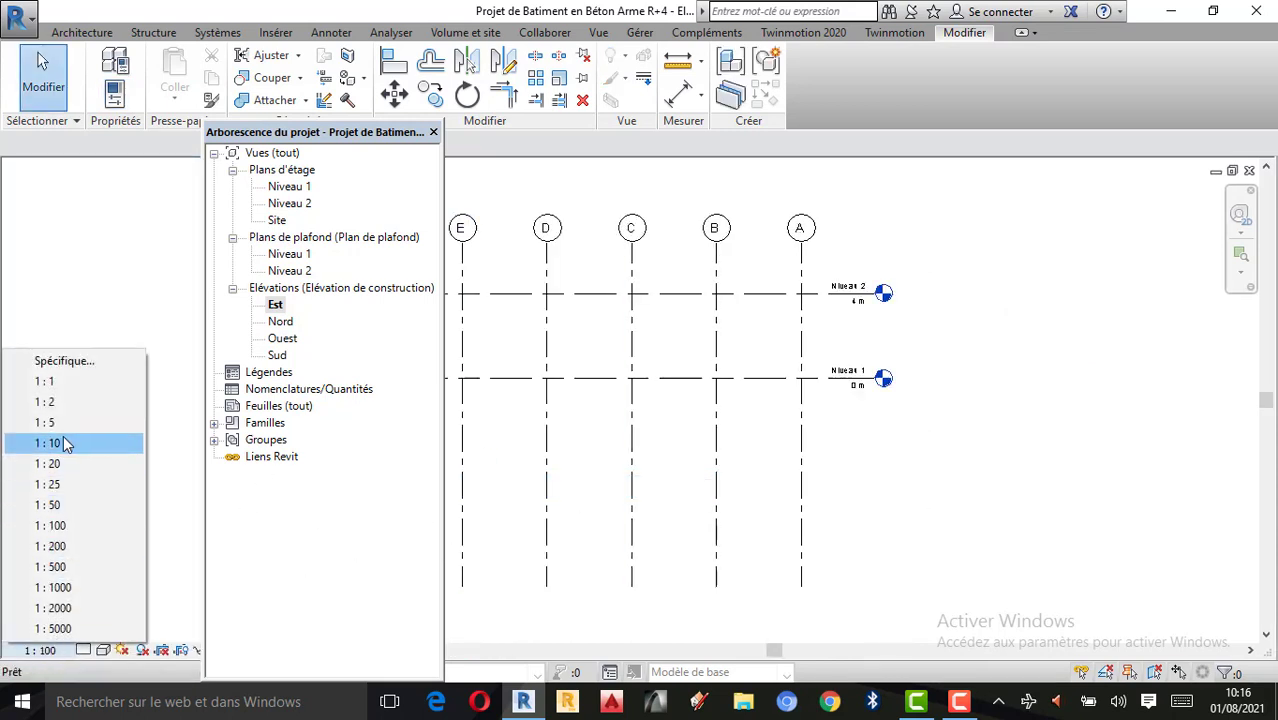
left_click(54, 506)
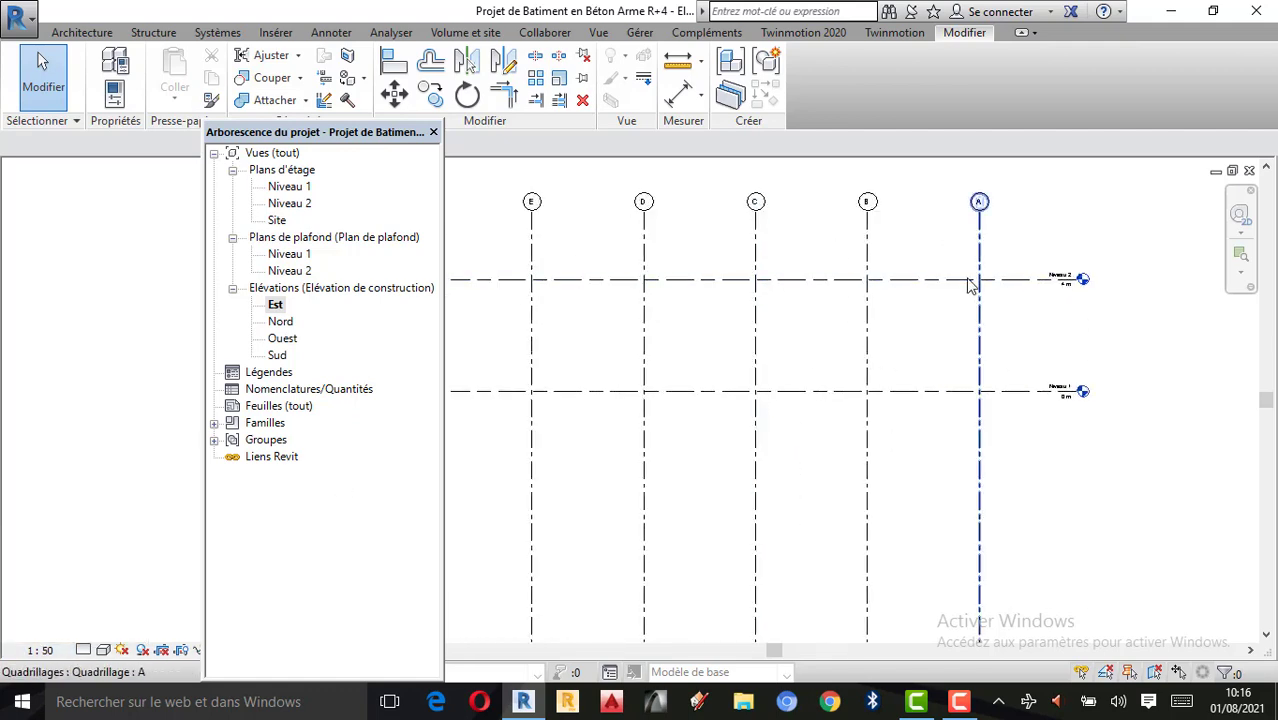
scroll(970, 285, "up", 3)
scroll(1035, 270, "down", 2)
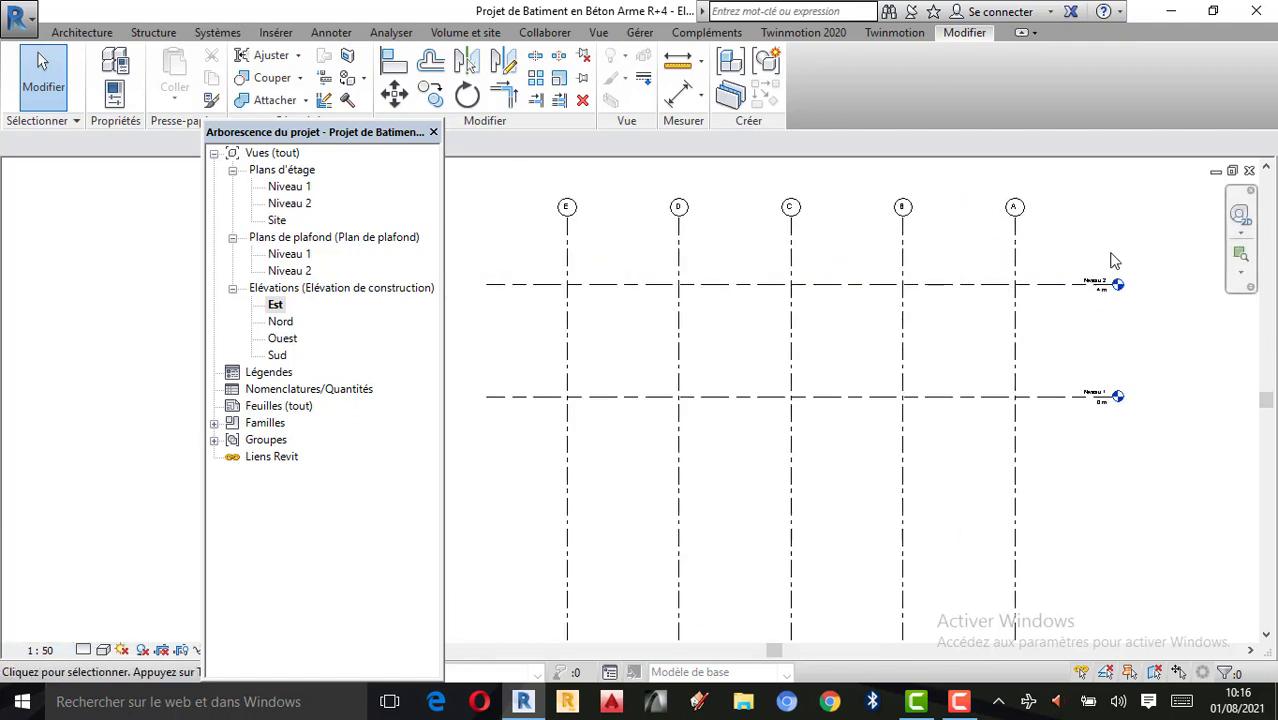
scroll(1100, 320, "up", 4)
scroll(1120, 360, "down", 3)
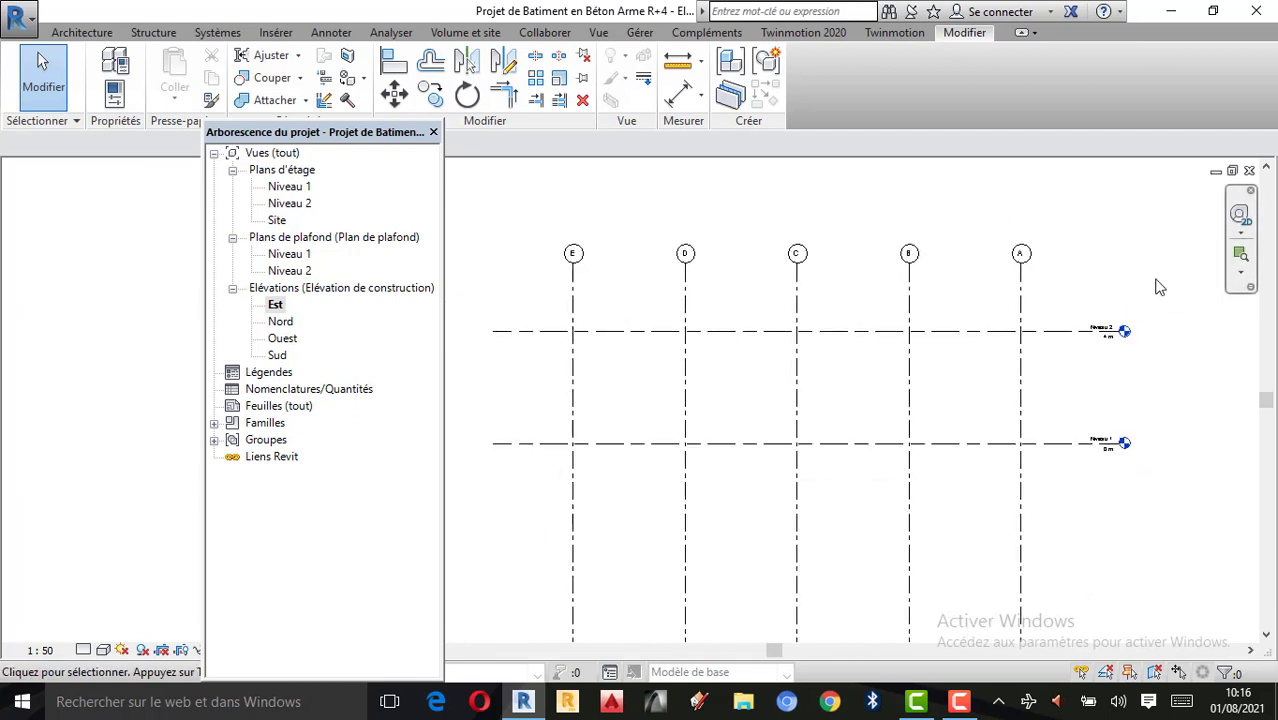
Set the Est elevation's view scale to 1:100 and show the Properties palette again
left_click(38, 651)
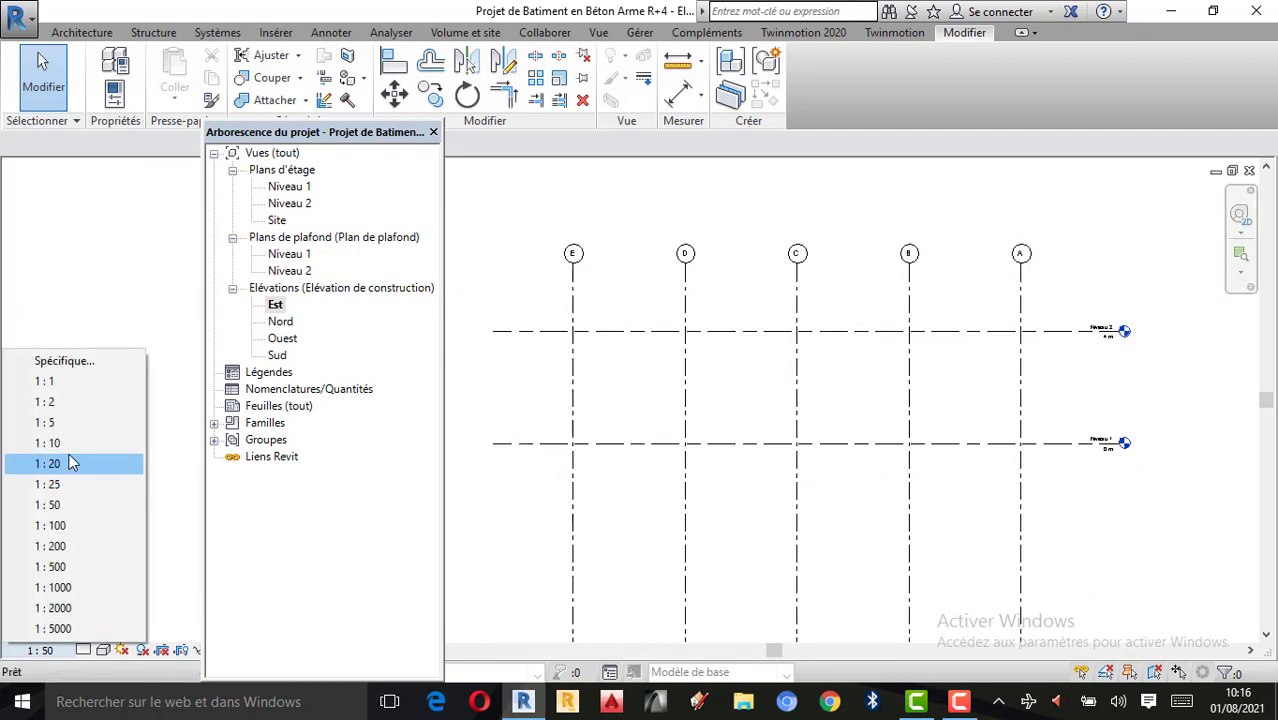
left_click(64, 524)
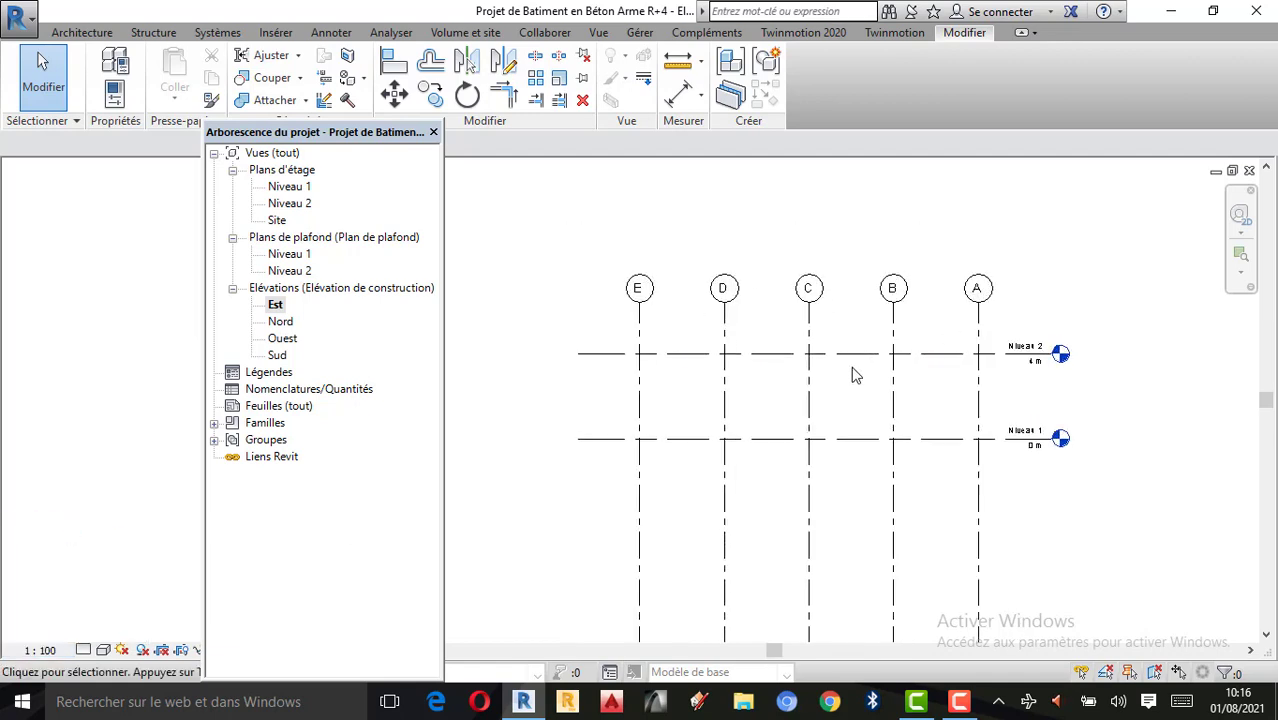
scroll(850, 371, "up", 2)
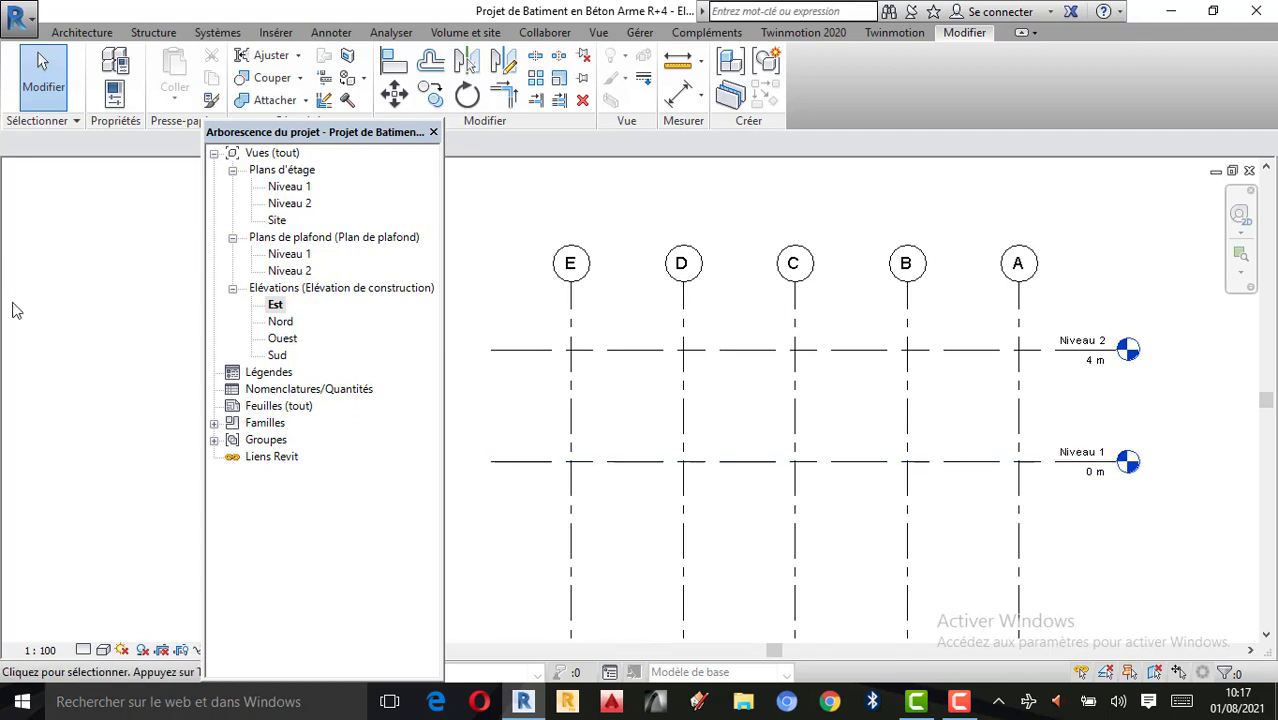
right_click(492, 379)
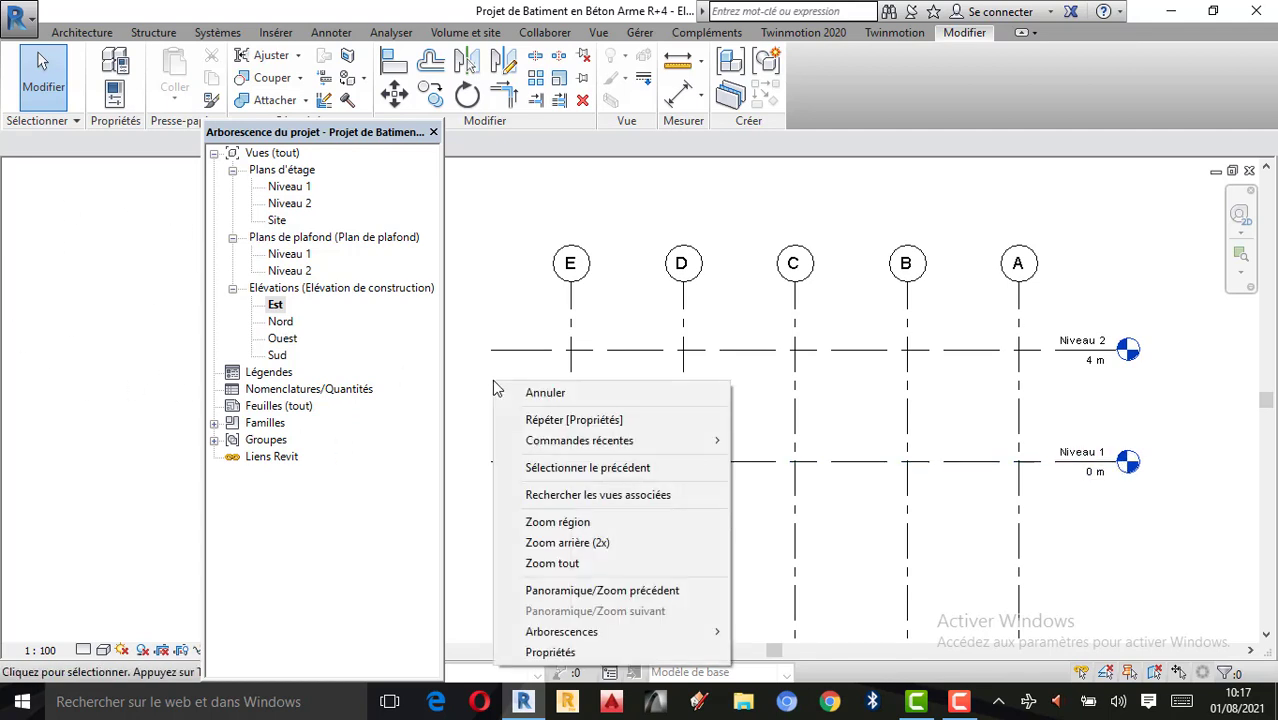
left_click(540, 656)
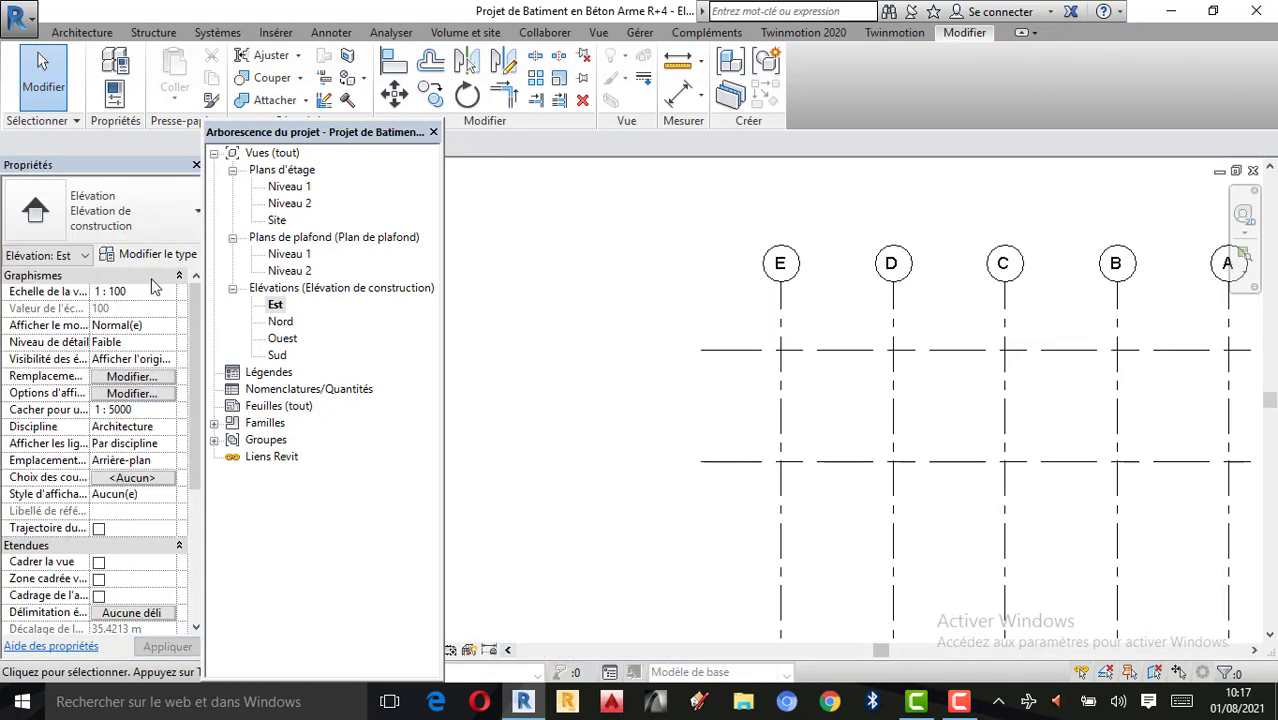
Rename level Niveau 1 as RDC and have the corresponding views renamed too
scroll(612, 312, "down", 3)
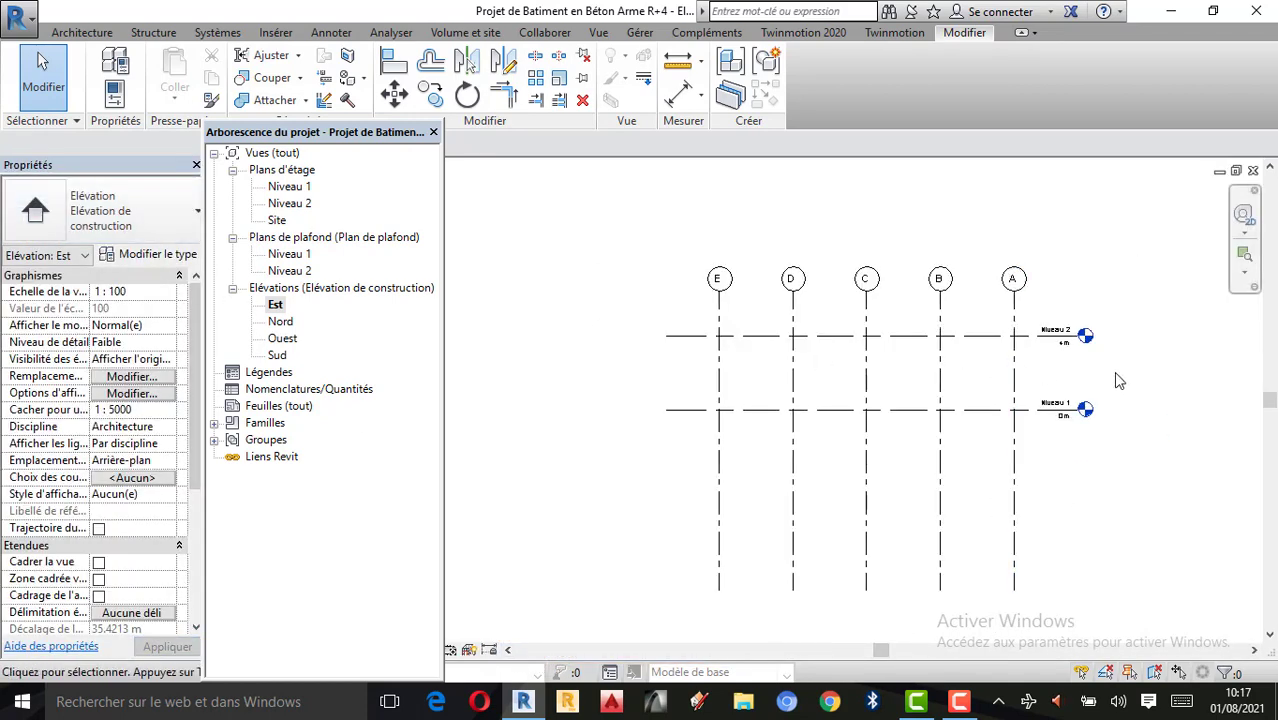
scroll(1112, 371, "up", 1)
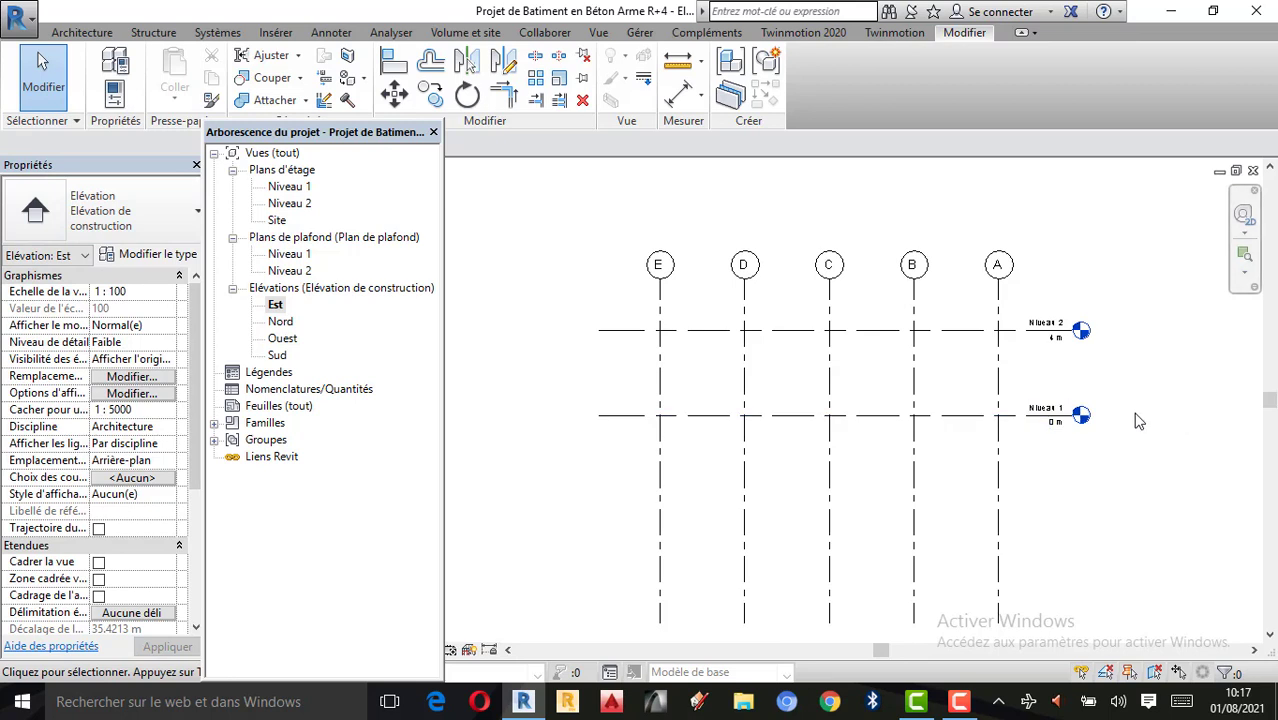
scroll(1137, 420, "up", 1)
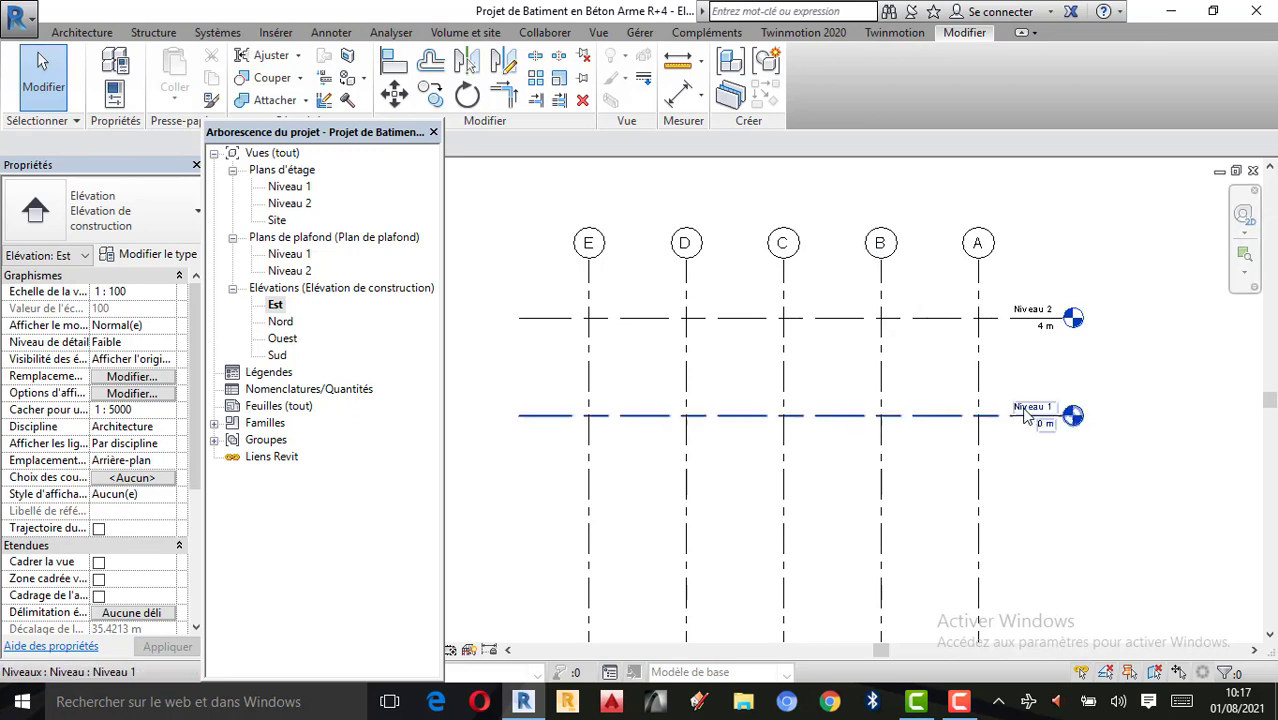
scroll(1032, 418, "up", 1)
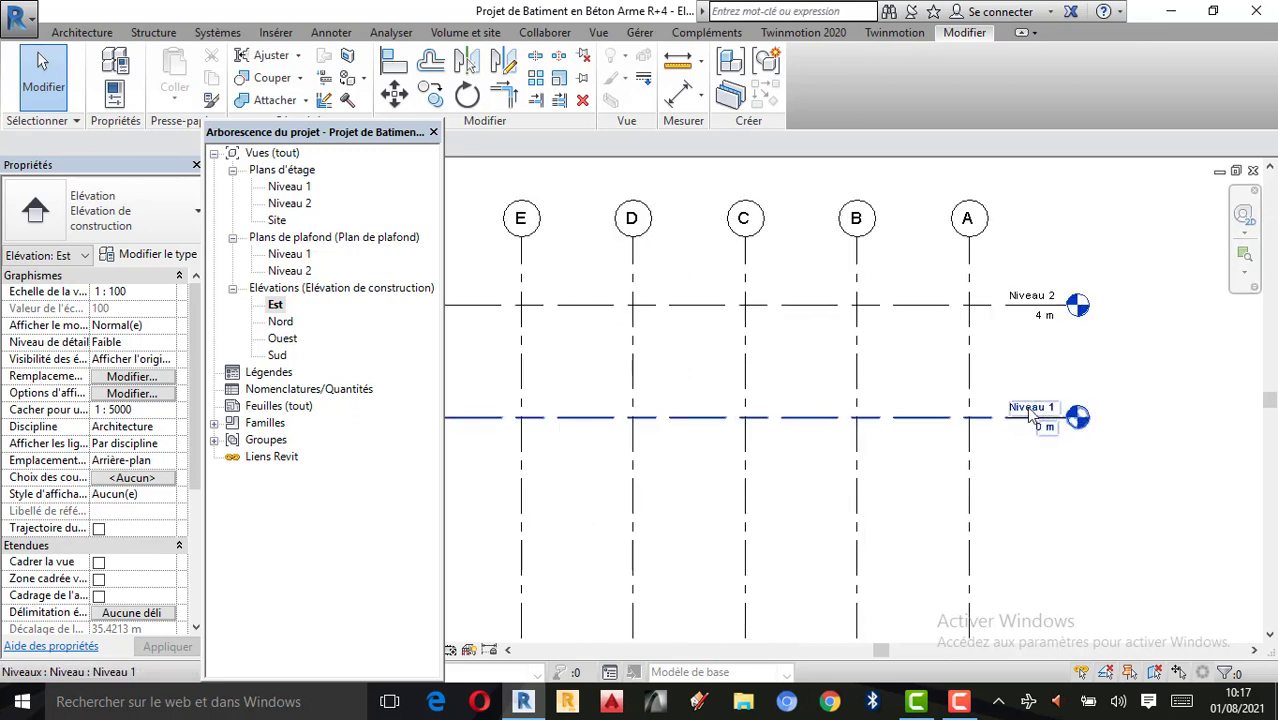
double_click(1048, 414)
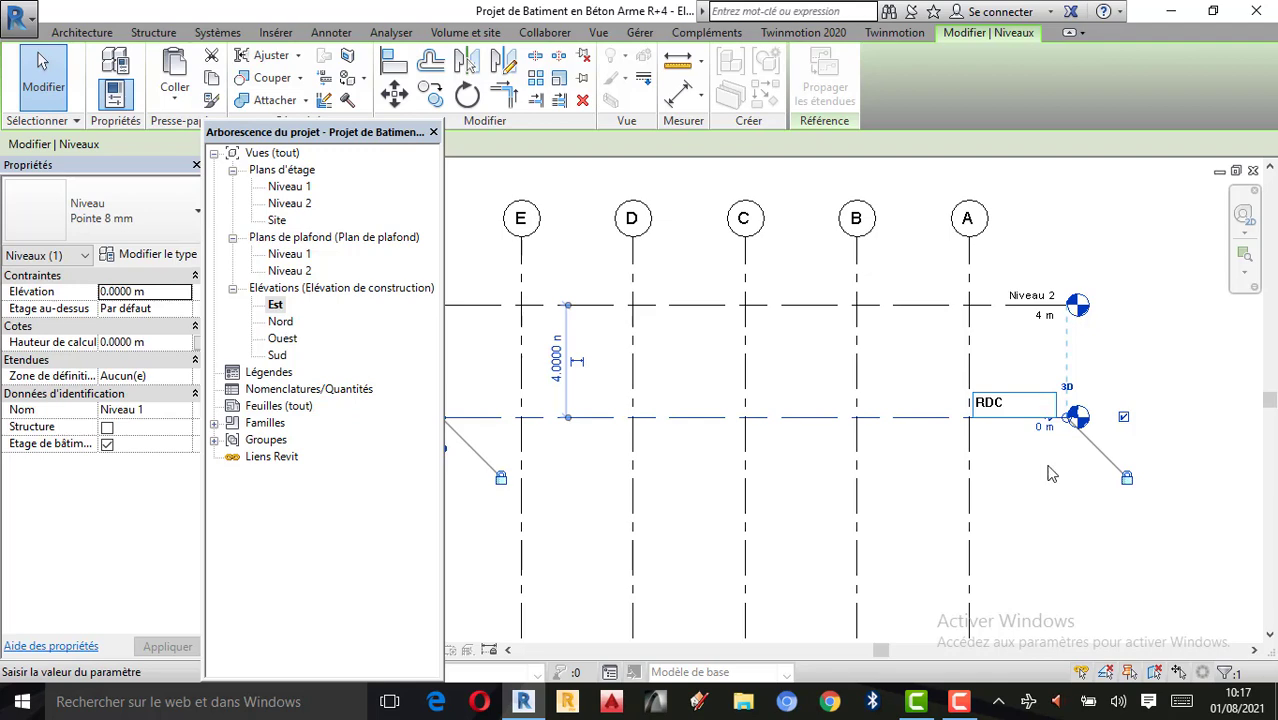
key("Return")
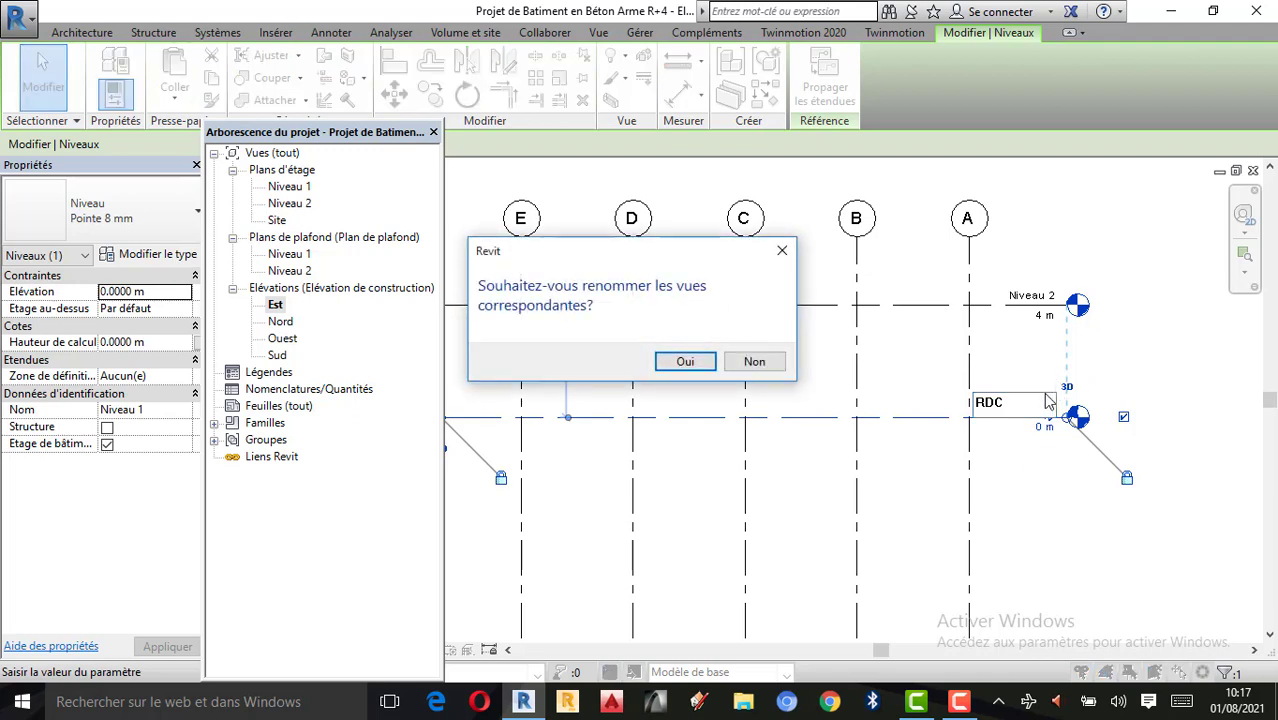
left_click(685, 362)
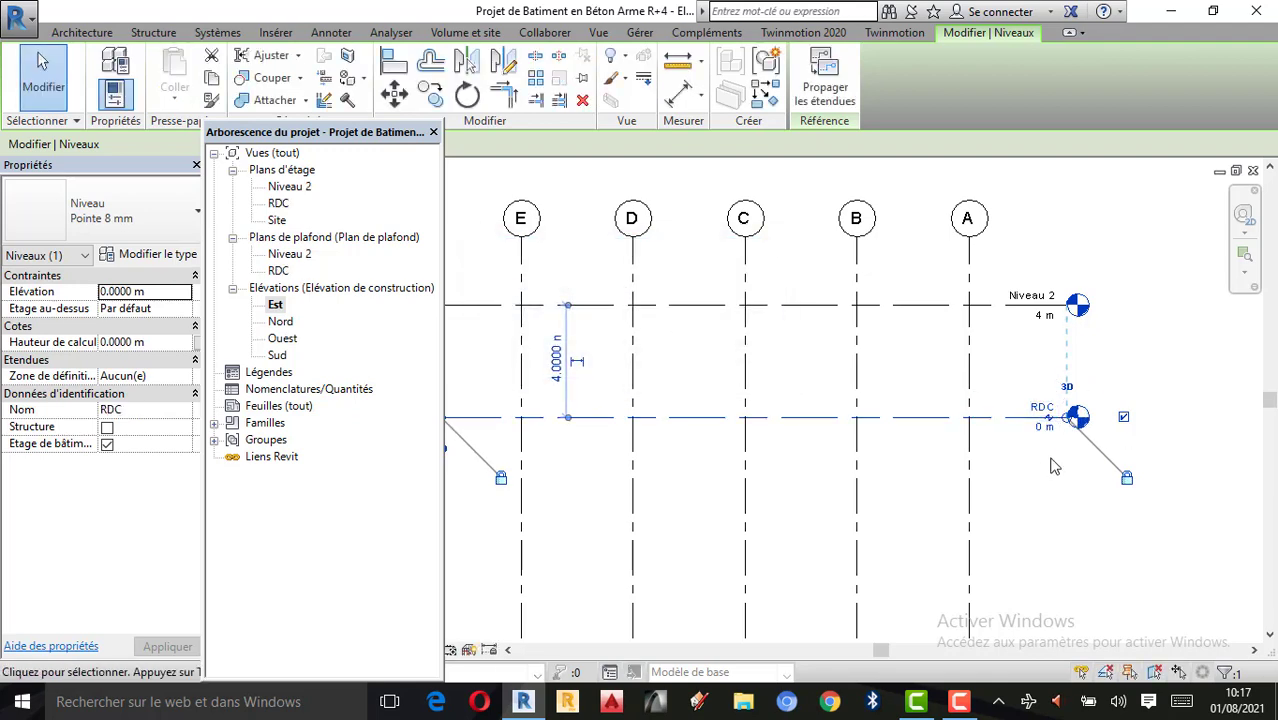
left_click(1052, 465)
Try to raise the head of grid line C in the Est elevation, and undo the move
scroll(1038, 424, "down", 3)
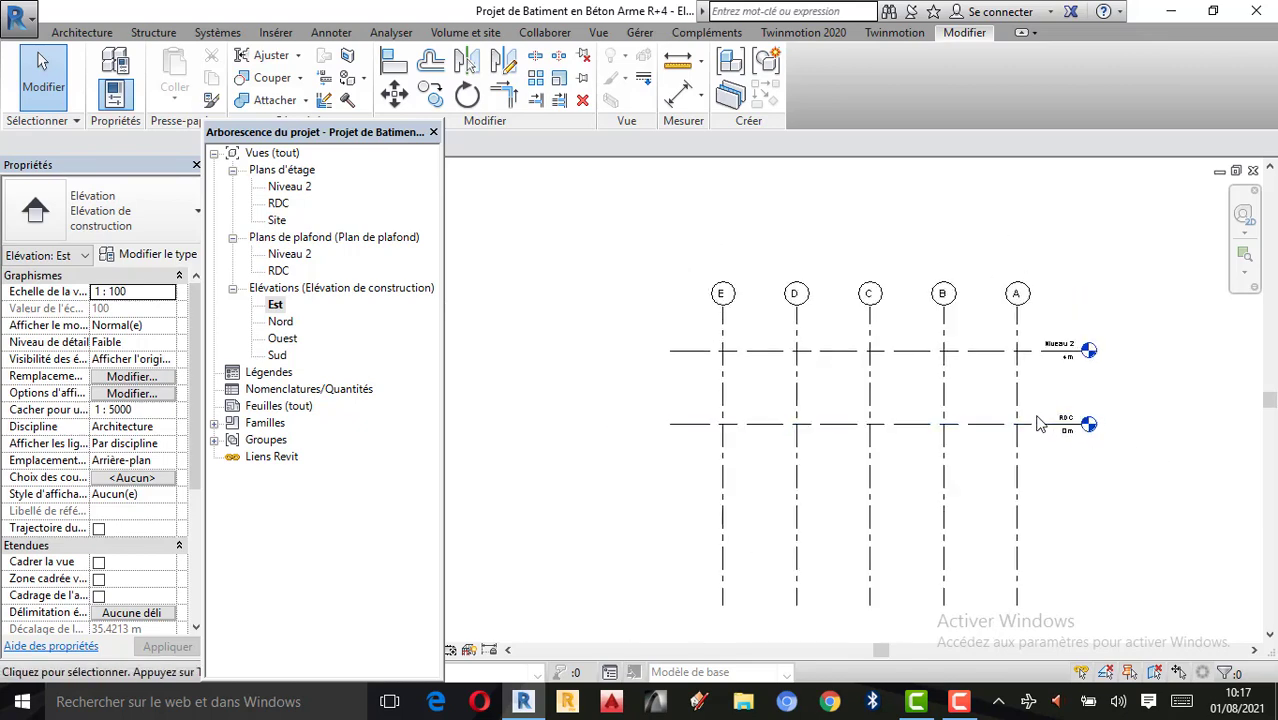
scroll(918, 450, "down", 4)
scroll(996, 318, "up", 5)
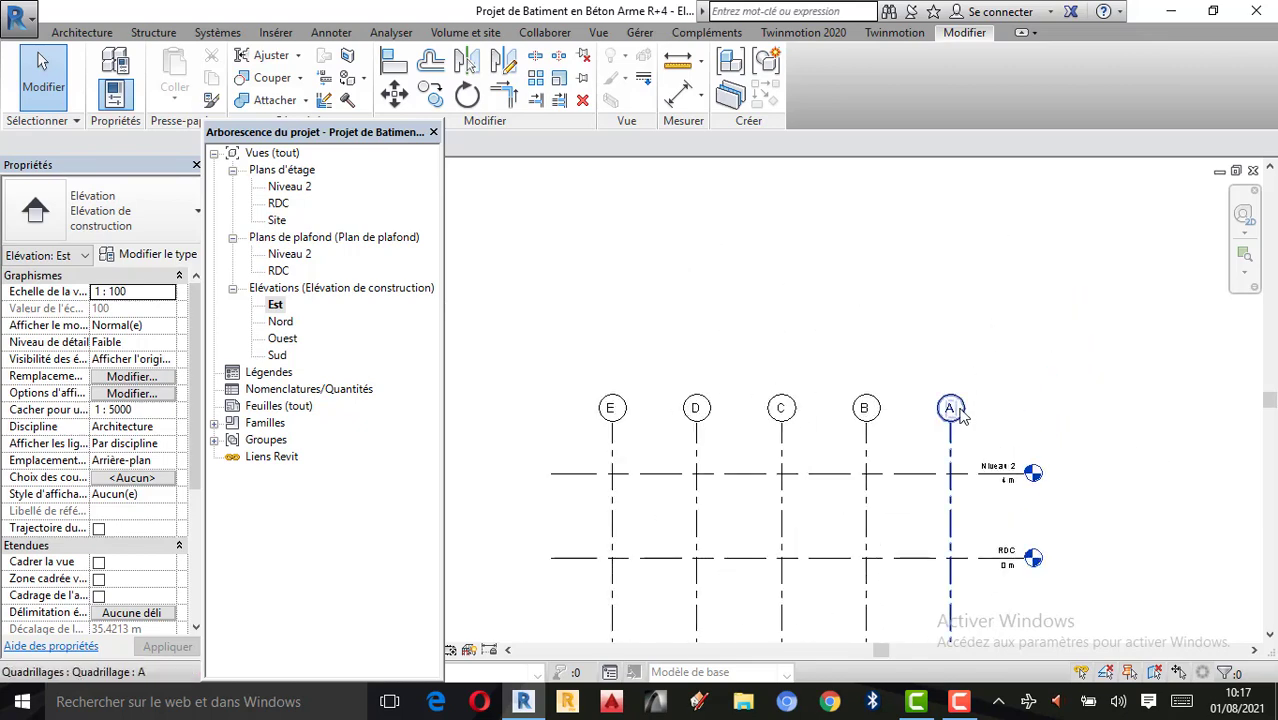
left_click(866, 408)
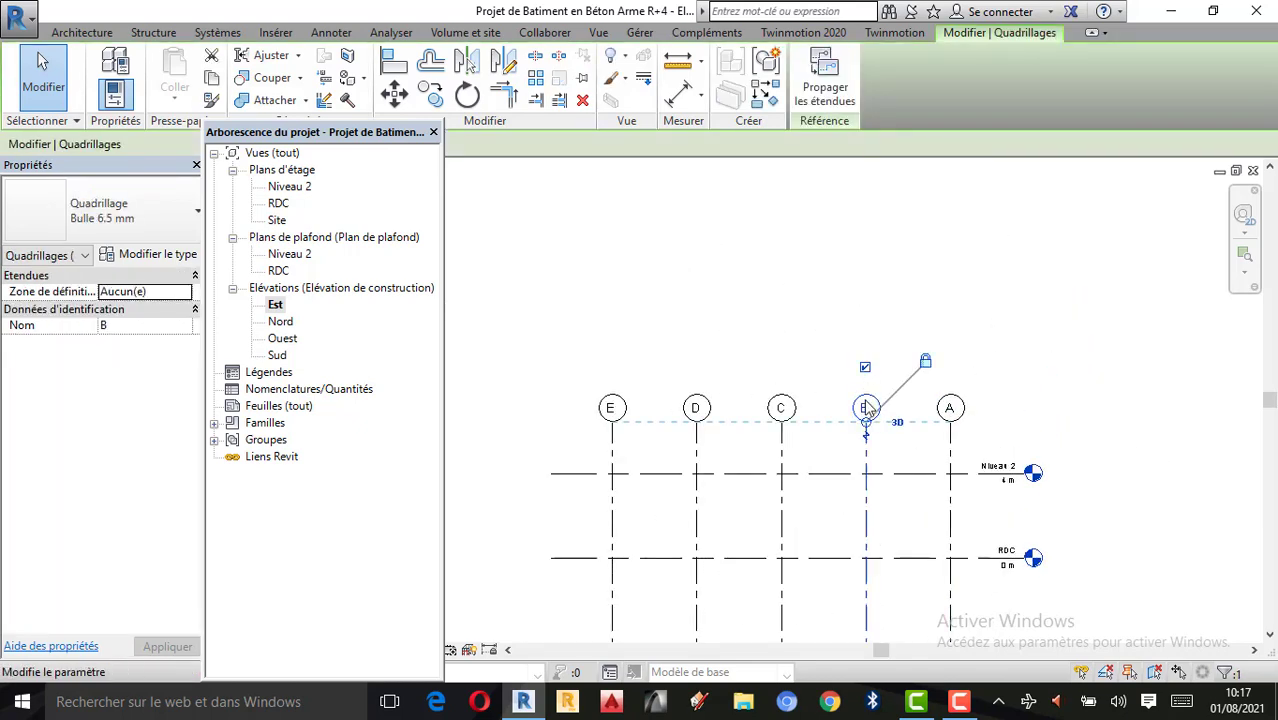
left_click(867, 405)
left_click(913, 335)
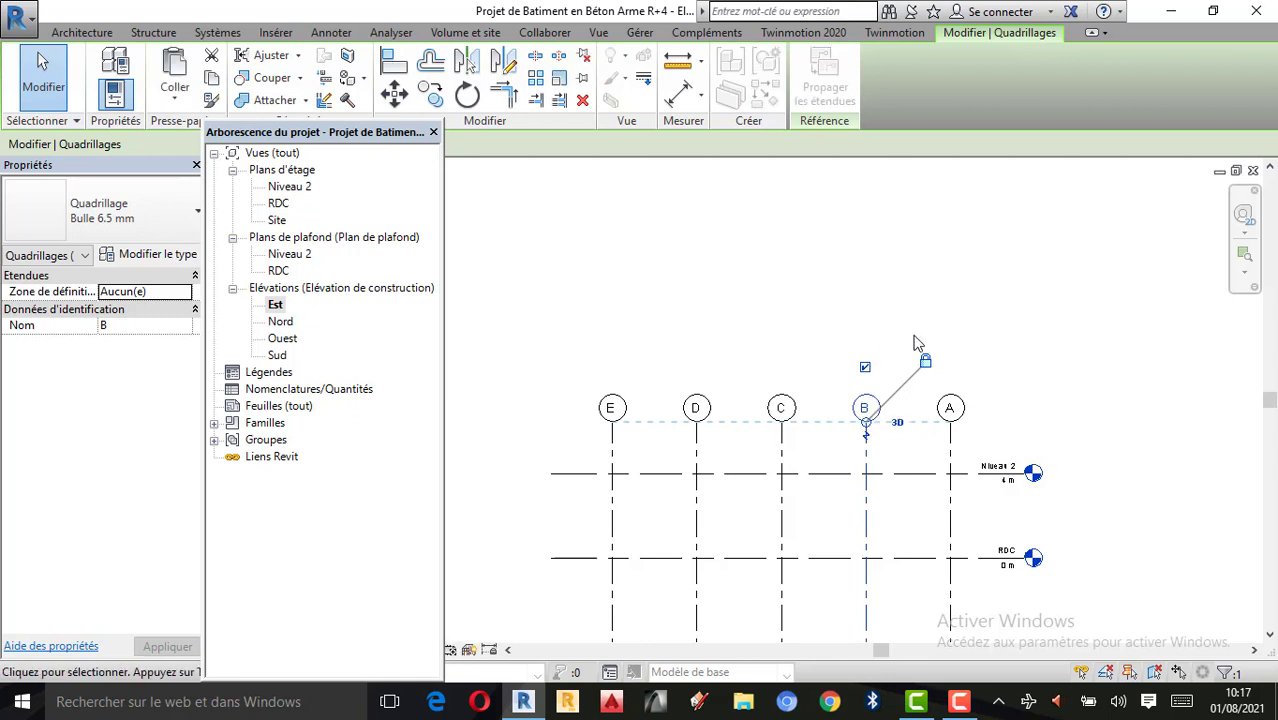
left_click(782, 410)
left_click_drag(782, 422, 792, 341)
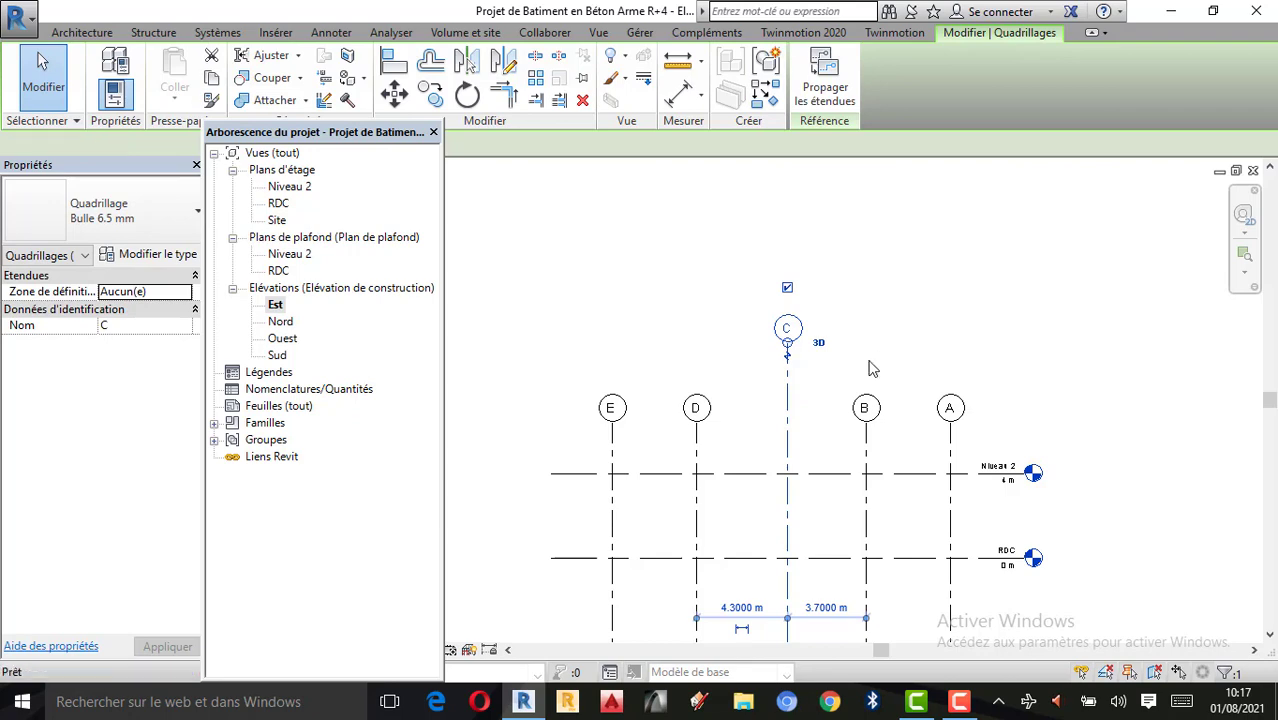
key("ctrl+z")
scroll(743, 484, "down", 1)
scroll(870, 455, "up", 1)
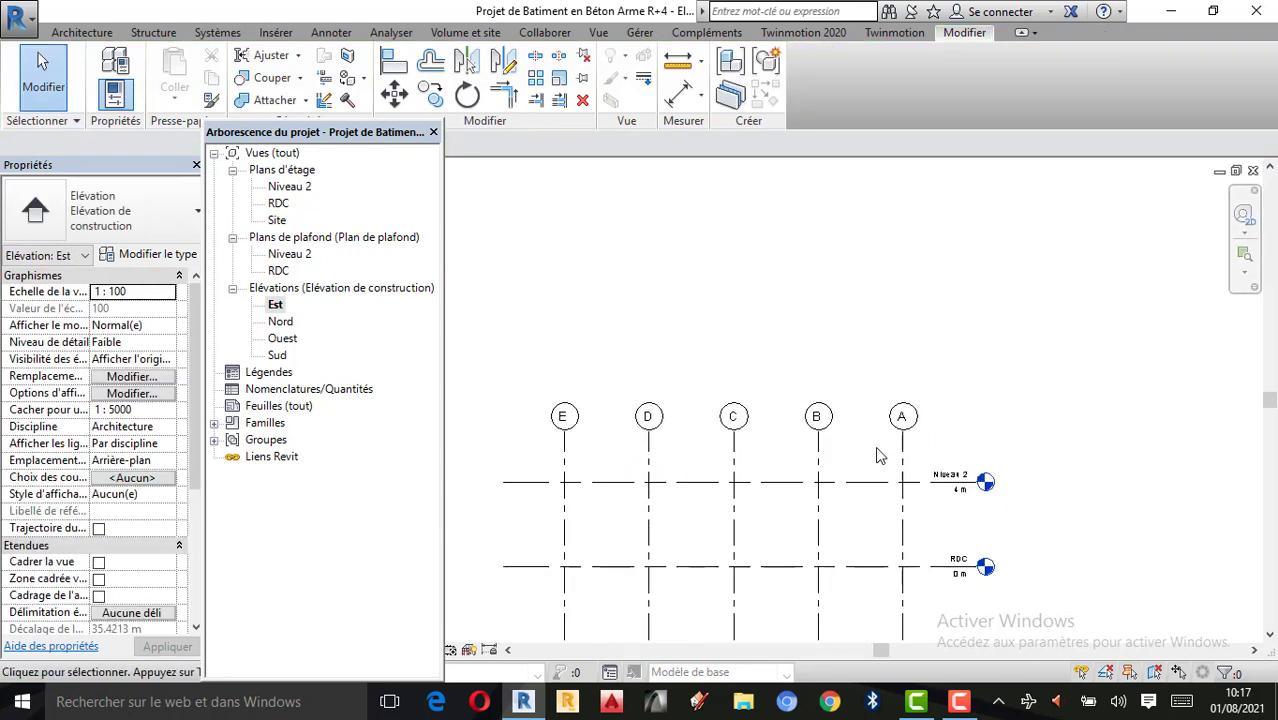
Try to raise the aligned grid heads using grid line B, and undo the last change
left_click(817, 425)
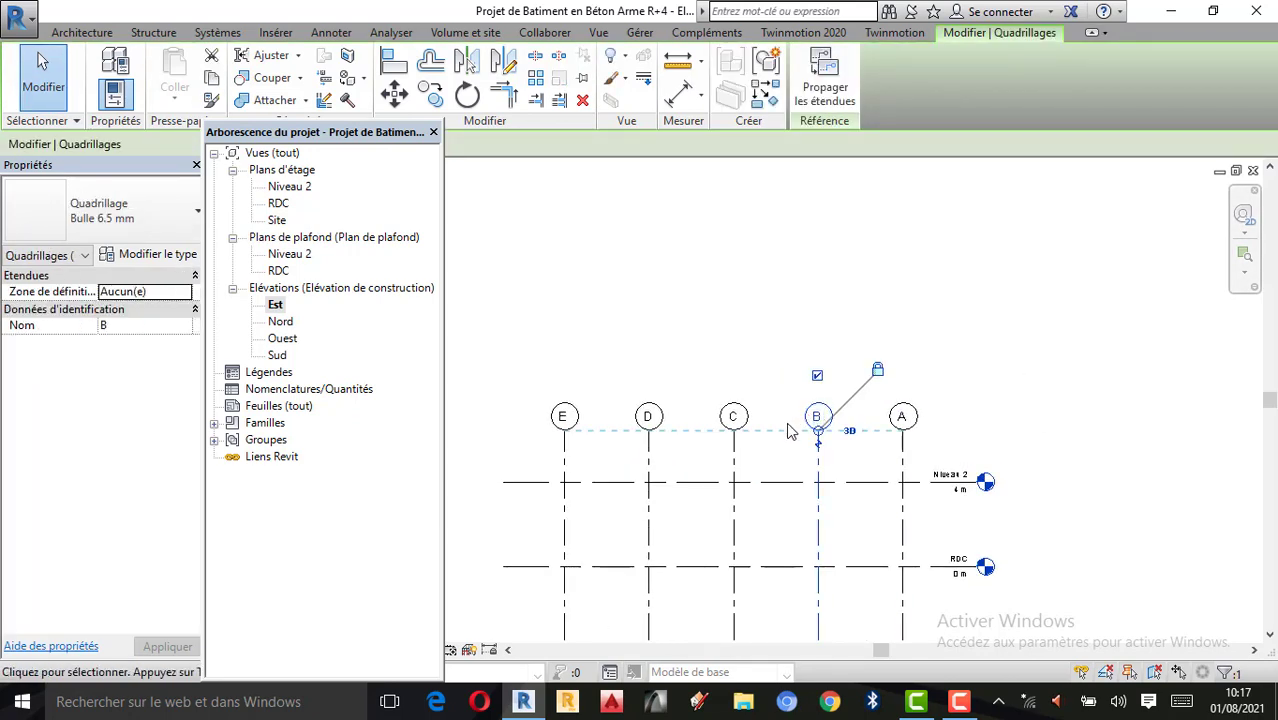
left_click(788, 431)
left_click(819, 434)
left_click(845, 356)
left_click(819, 420)
left_click(818, 416)
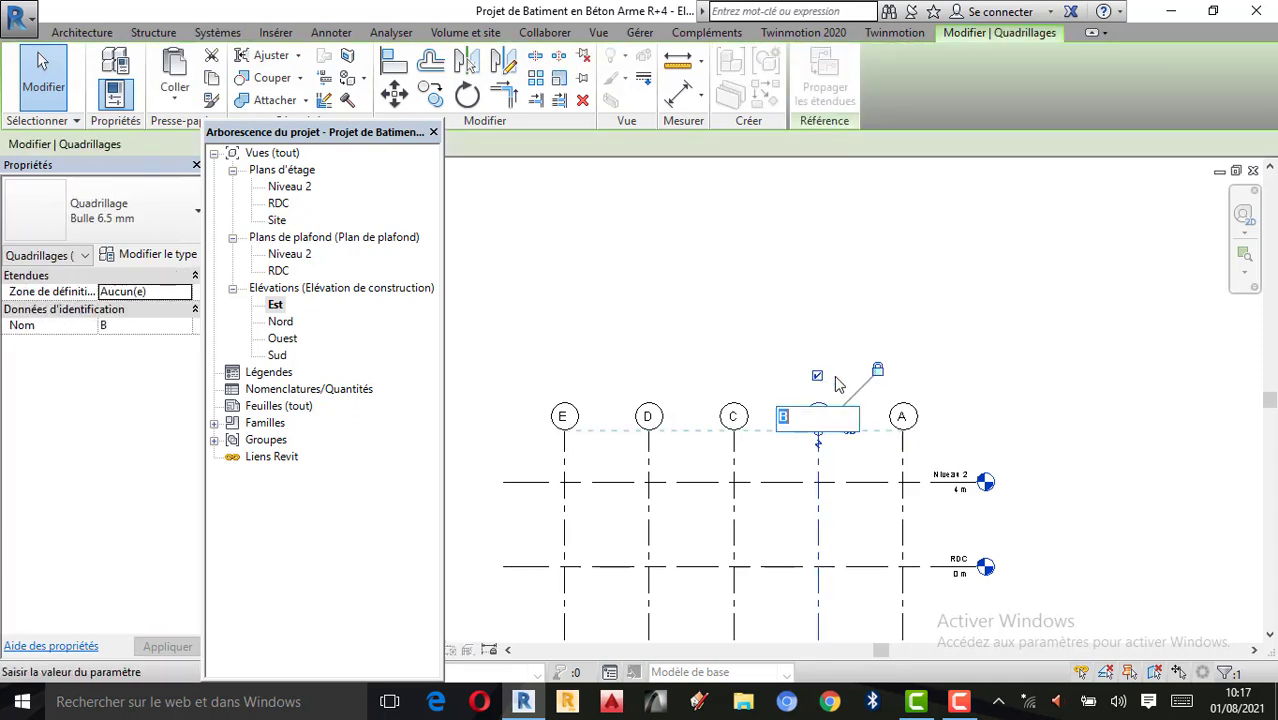
left_click(857, 377)
left_click_drag(831, 397, 832, 353)
key("ctrl+z")
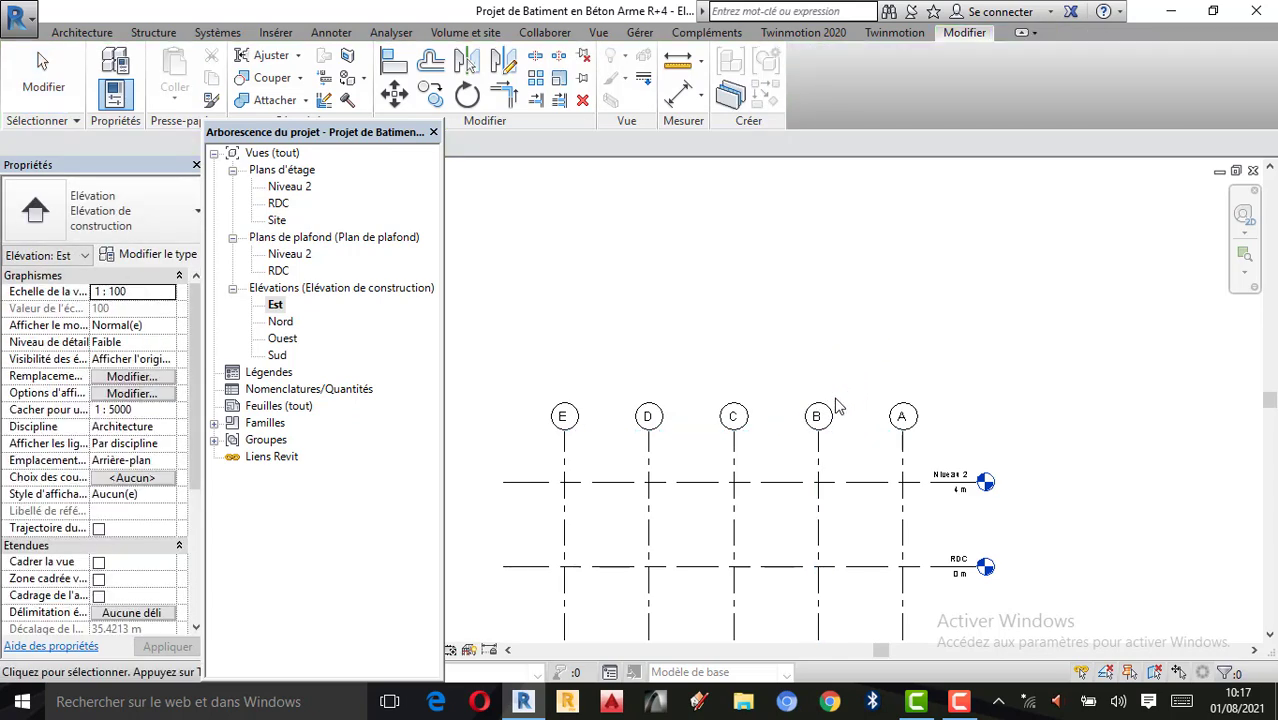
scroll(935, 381, "down", 3)
left_click(822, 404)
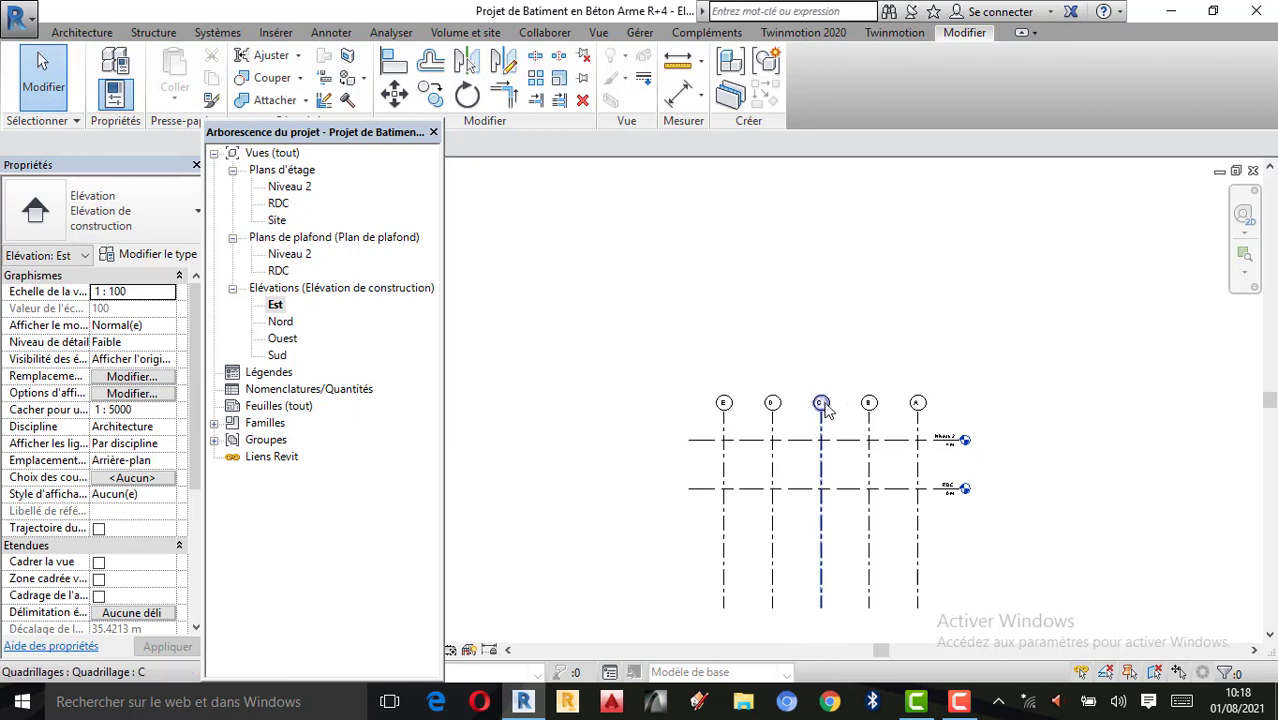
left_click(822, 406)
left_click(821, 402)
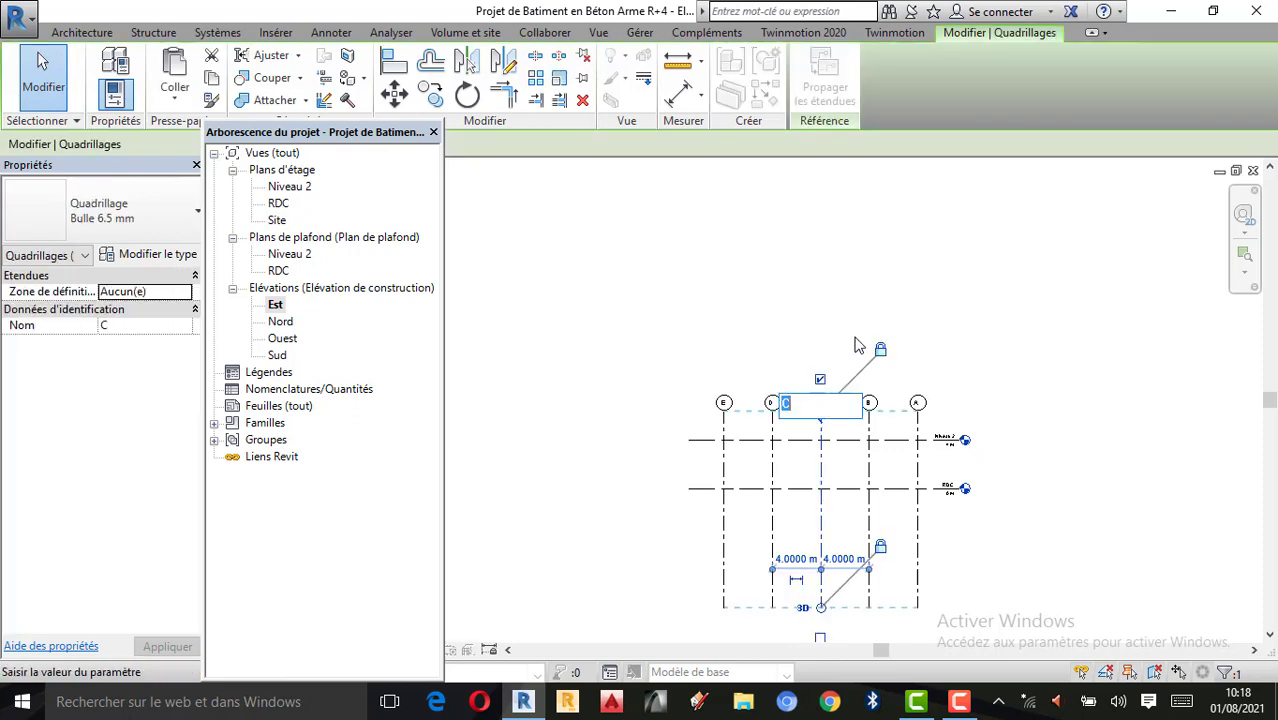
left_click(860, 345)
left_click(964, 368)
Switch the head end of grid line C from 3D to 2D extents
left_click(822, 404)
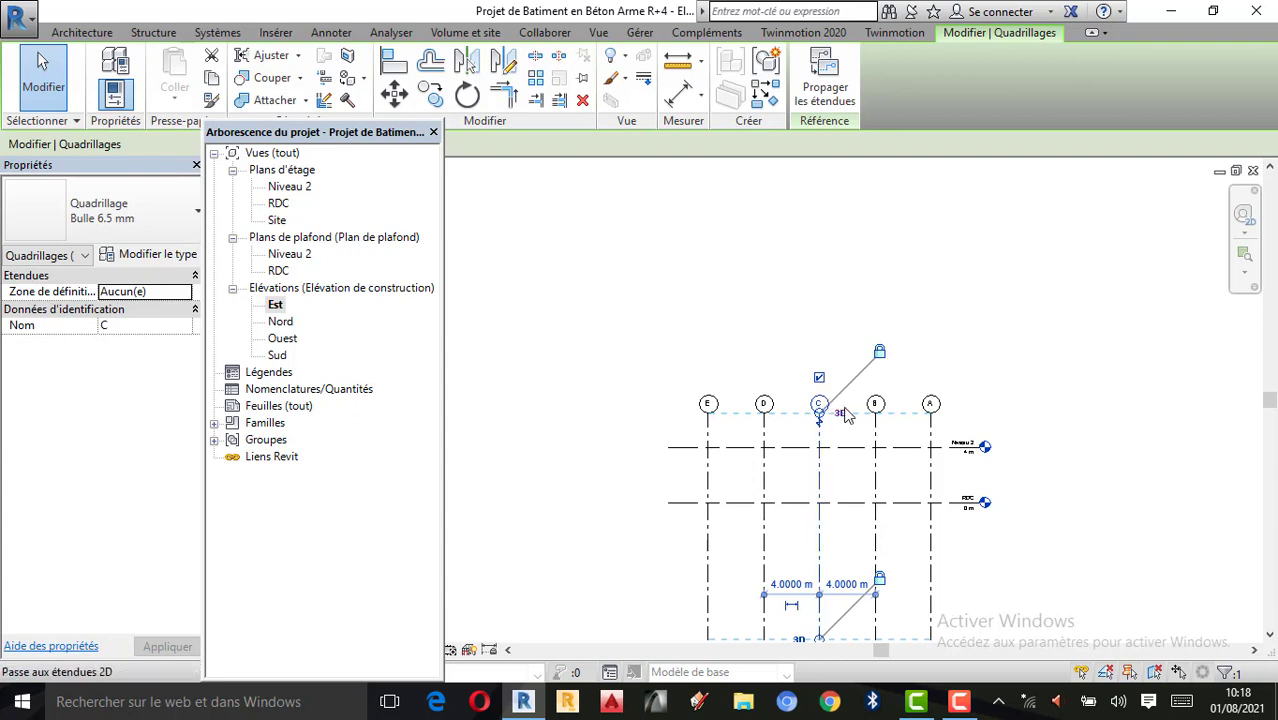
left_click(838, 412)
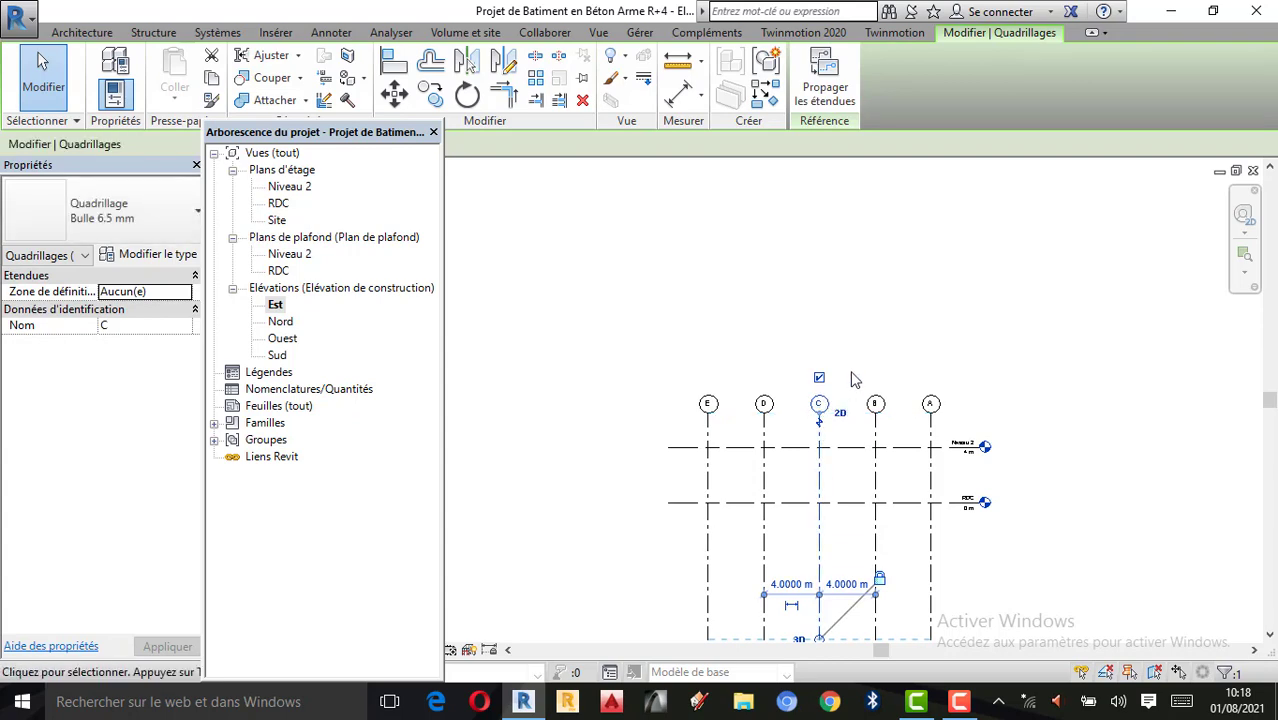
left_click(852, 375)
left_click(826, 409)
left_click(921, 362)
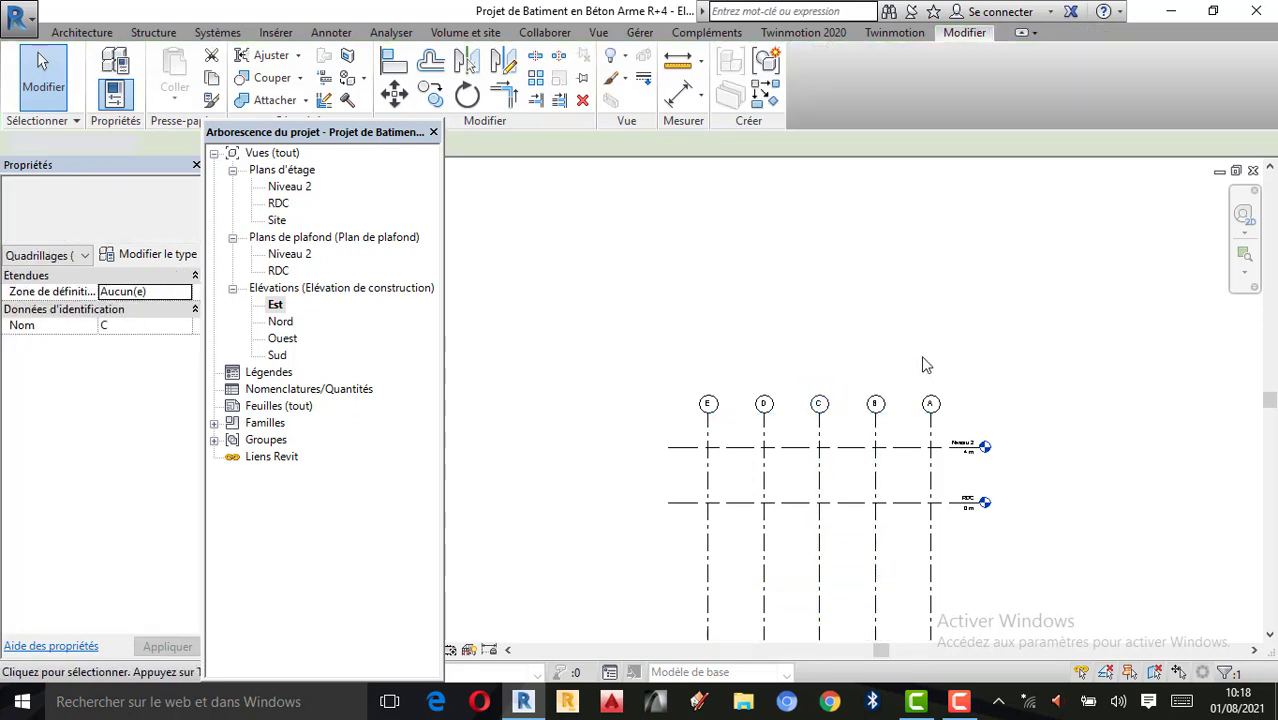
left_click(928, 414)
left_click(916, 362)
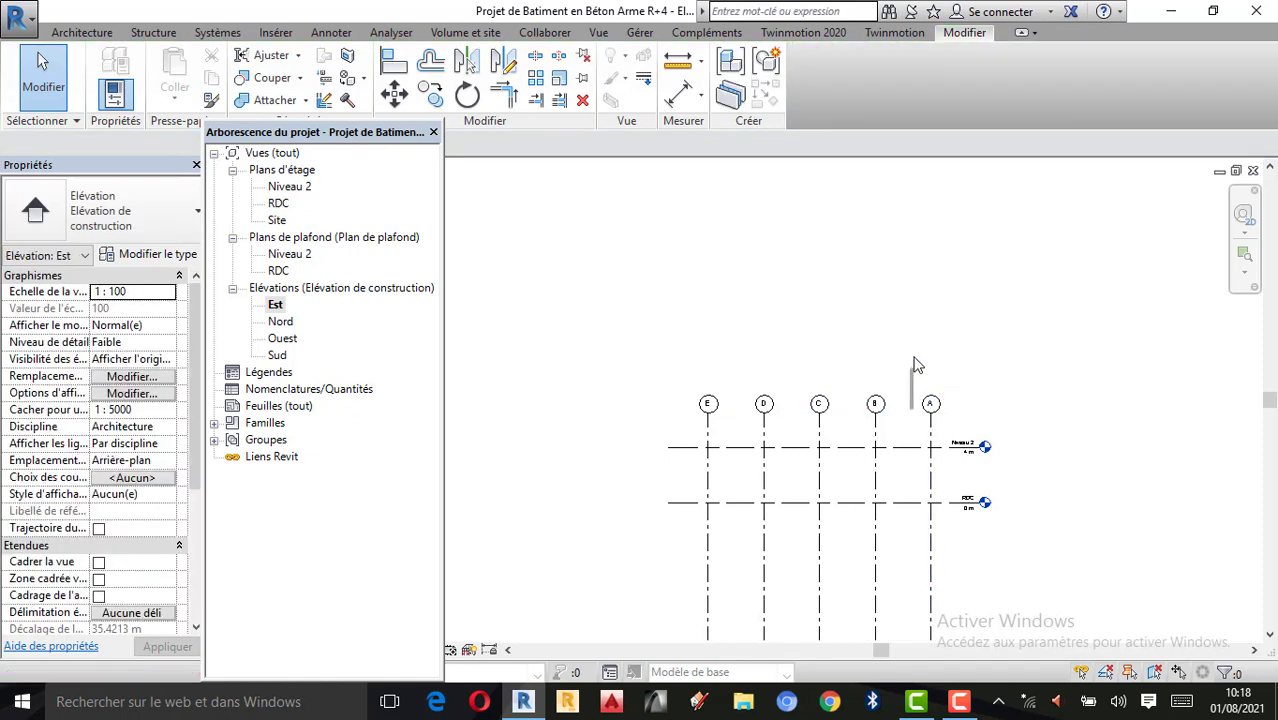
left_click(934, 410)
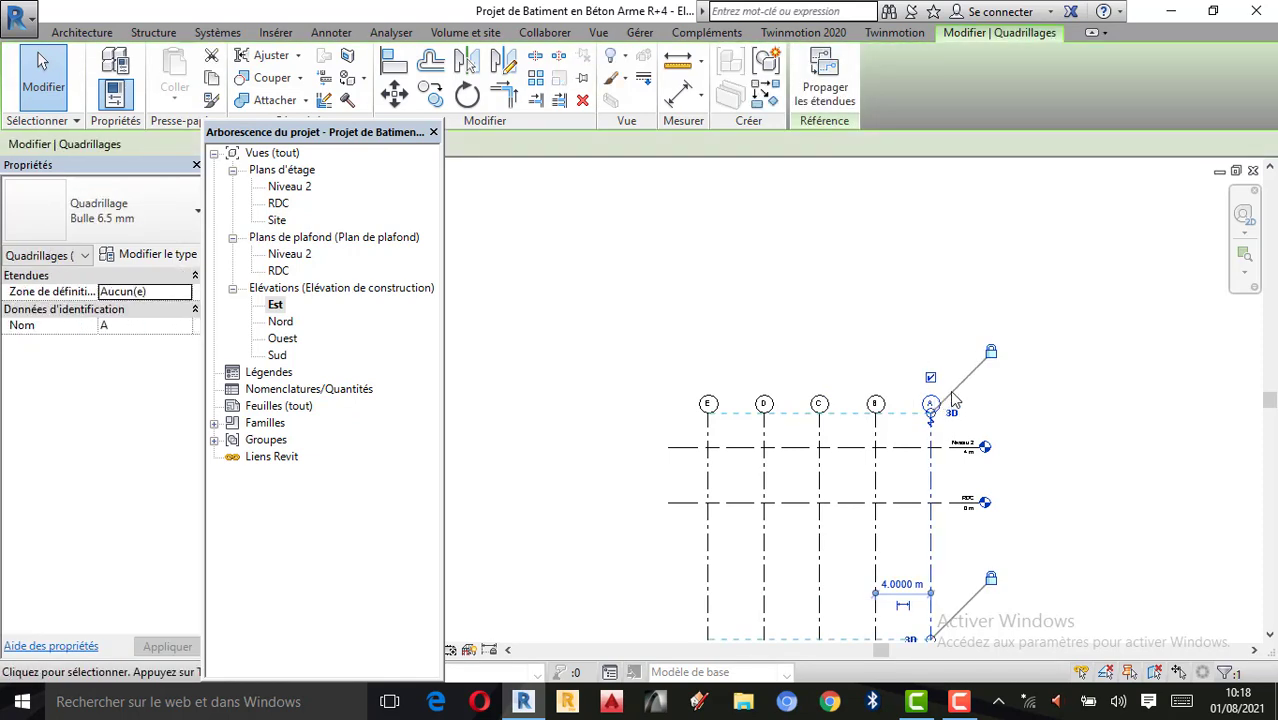
left_click(960, 362)
left_click(931, 410)
left_click(950, 362)
left_click(928, 414)
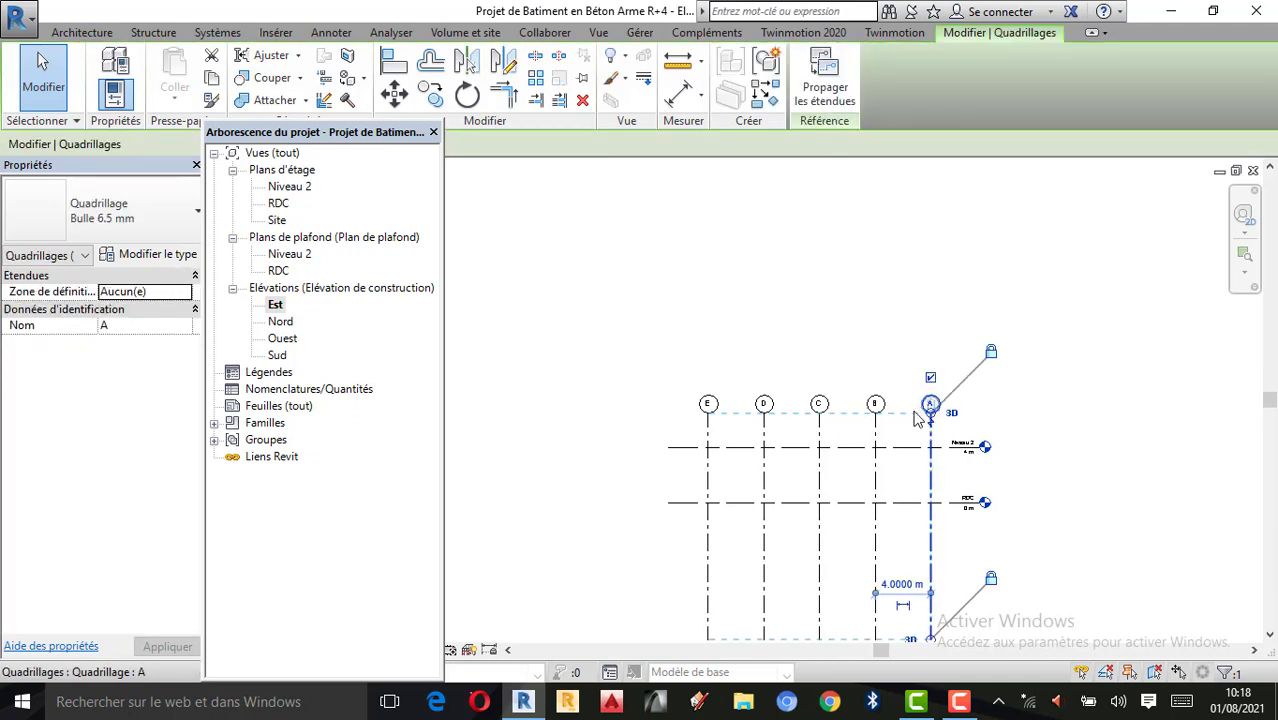
left_click(907, 414)
left_click(931, 412)
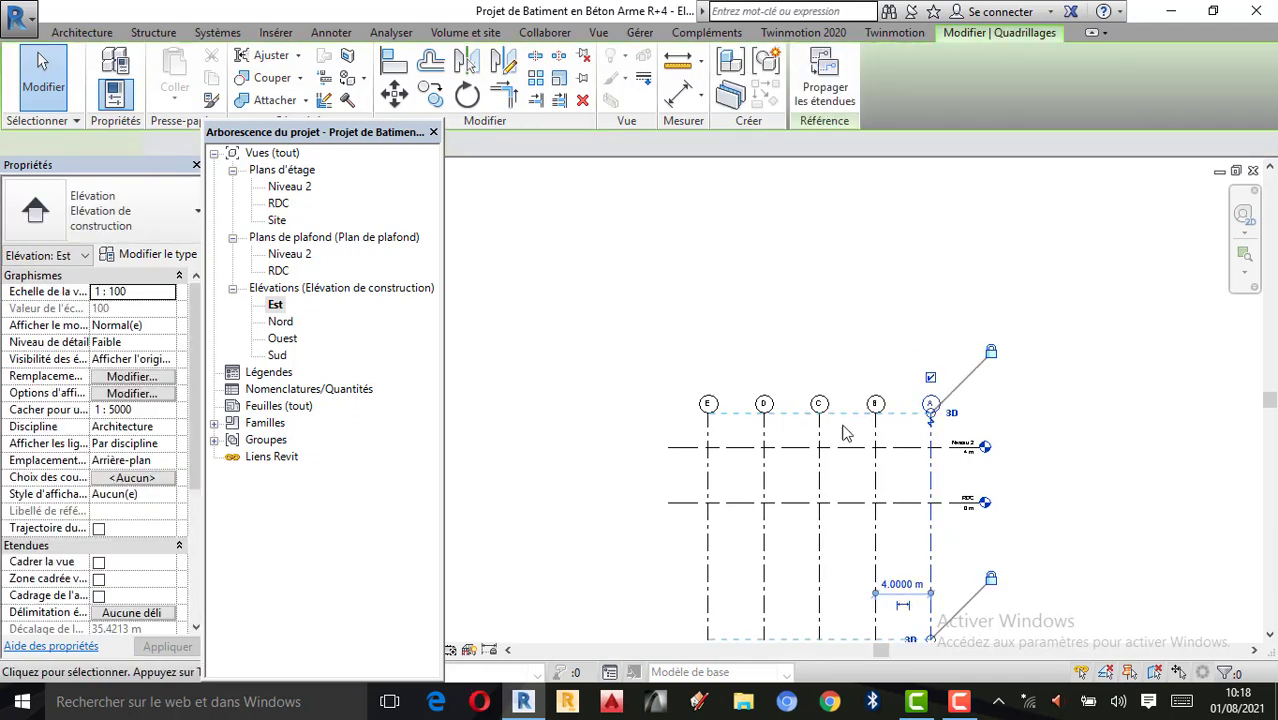
Try to raise the head of grid line D in the Est elevation, and undo the move
left_click(760, 416)
left_click_drag(761, 414, 775, 347)
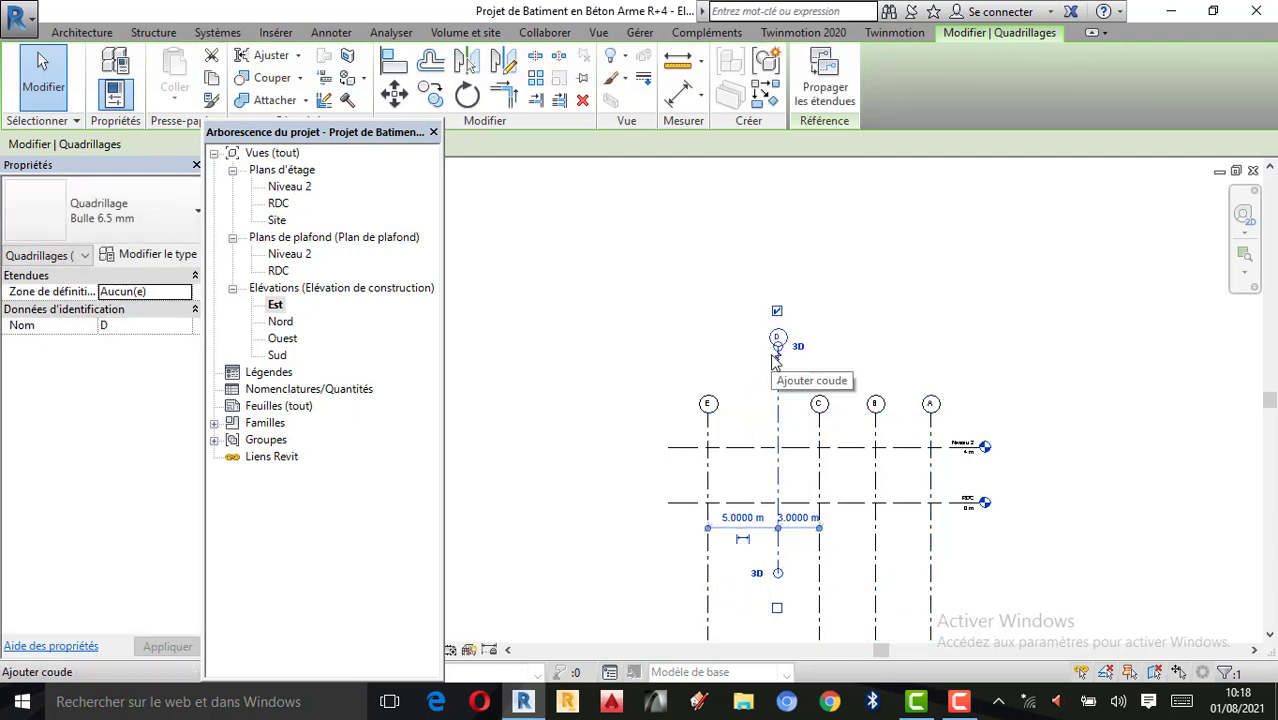
key("ctrl+z")
scroll(1145, 378, "down", 1)
scroll(1033, 447, "up", 1)
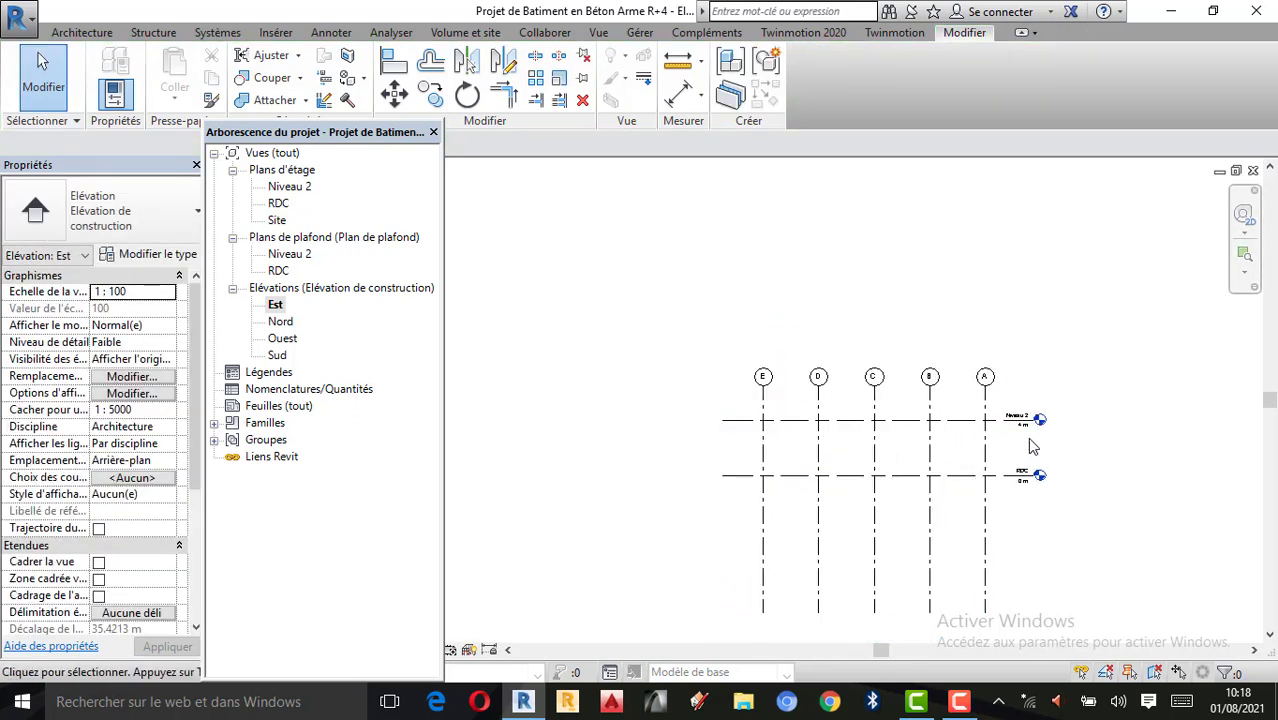
scroll(937, 411, "down", 1)
scroll(980, 485, "up", 1)
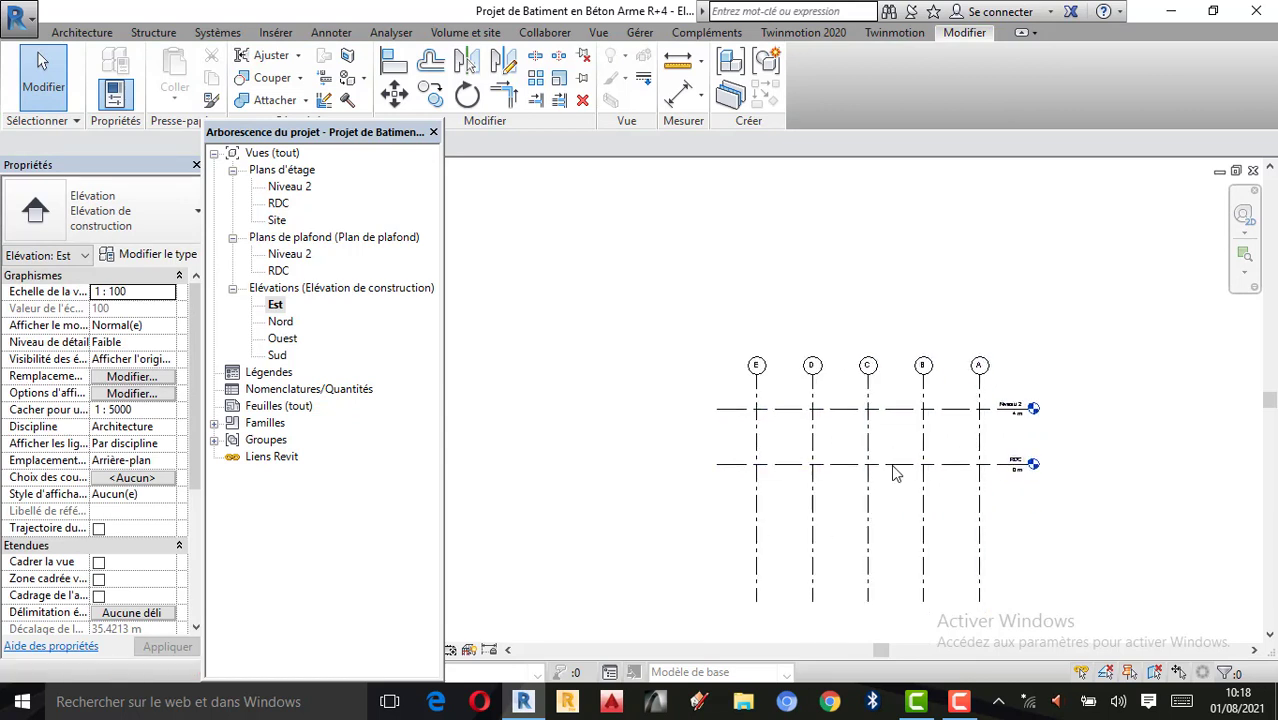
scroll(1012, 488, "up", 1)
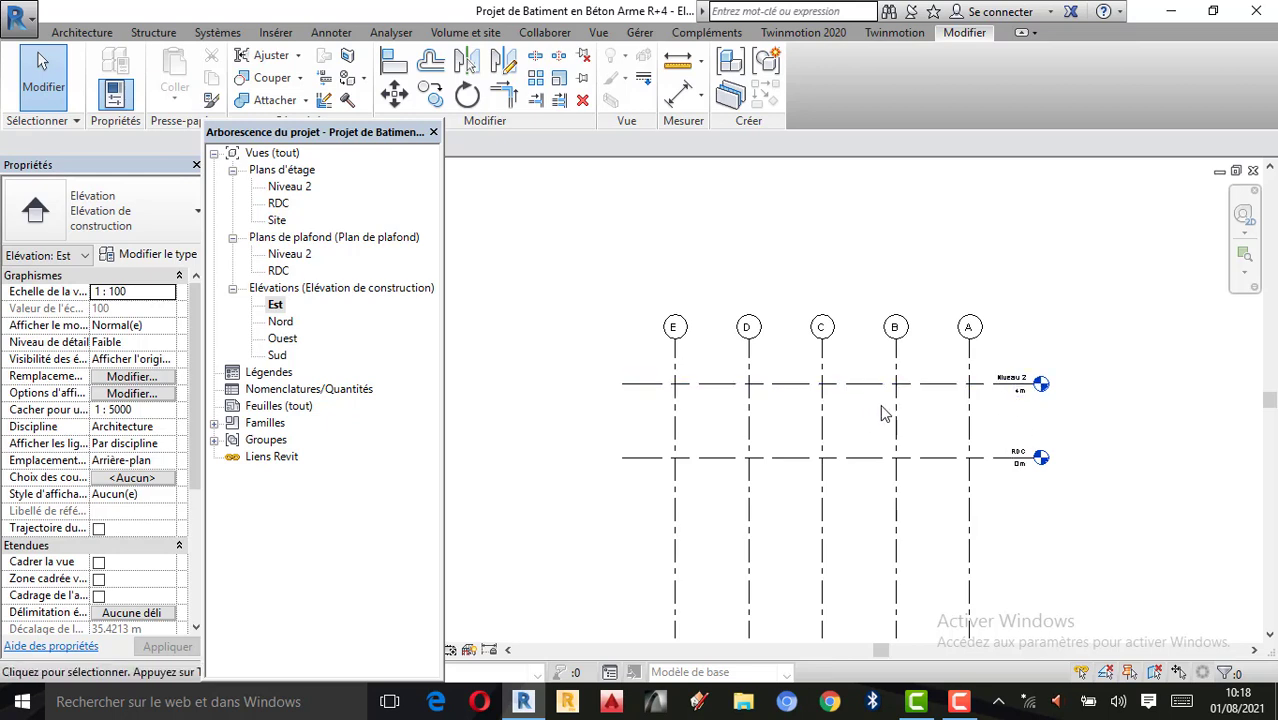
scroll(848, 404, "down", 1)
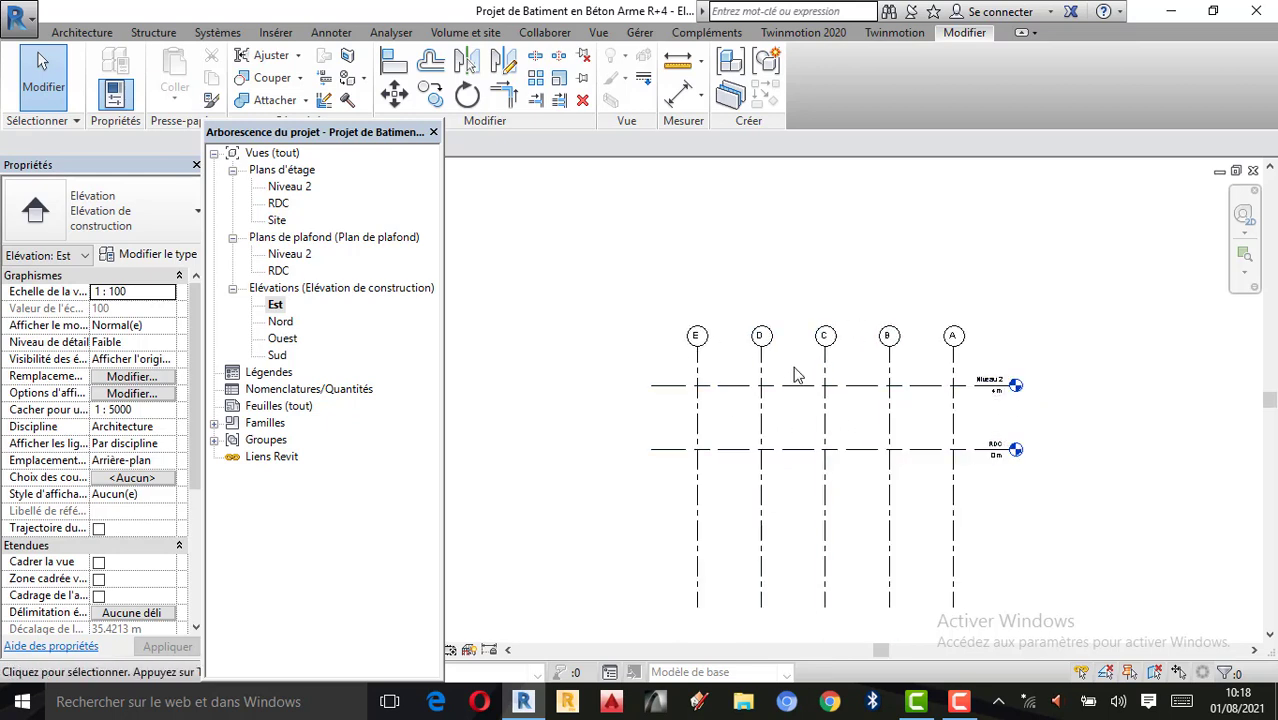
Try to start a new level at a distance of -1.5 from level RDC, and cancel its placement
left_click(94, 35)
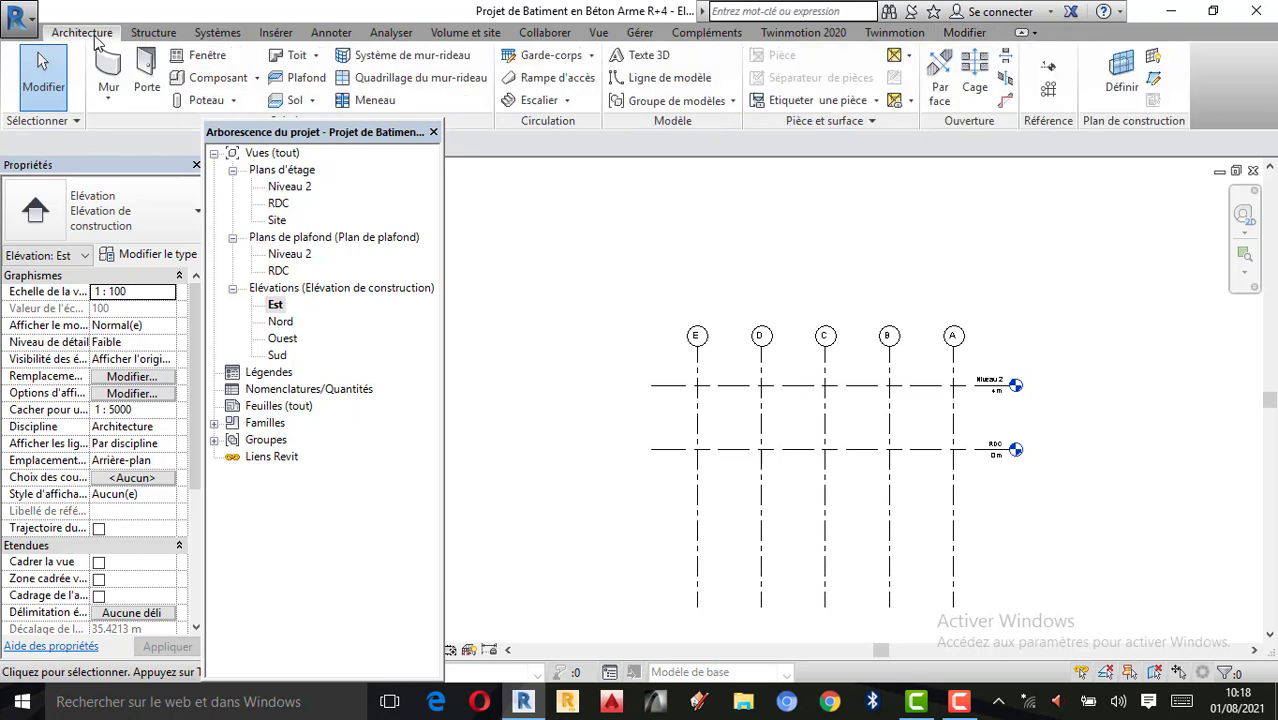
left_click(1052, 66)
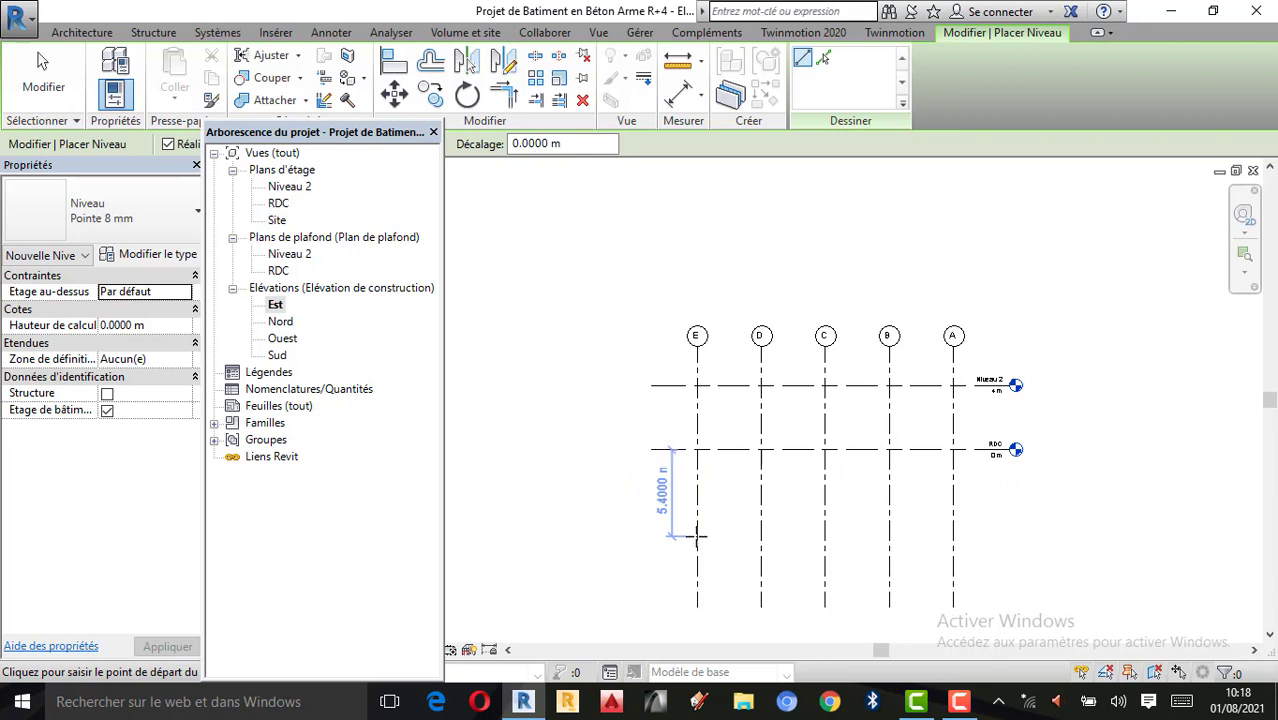
scroll(698, 537, "up", 1)
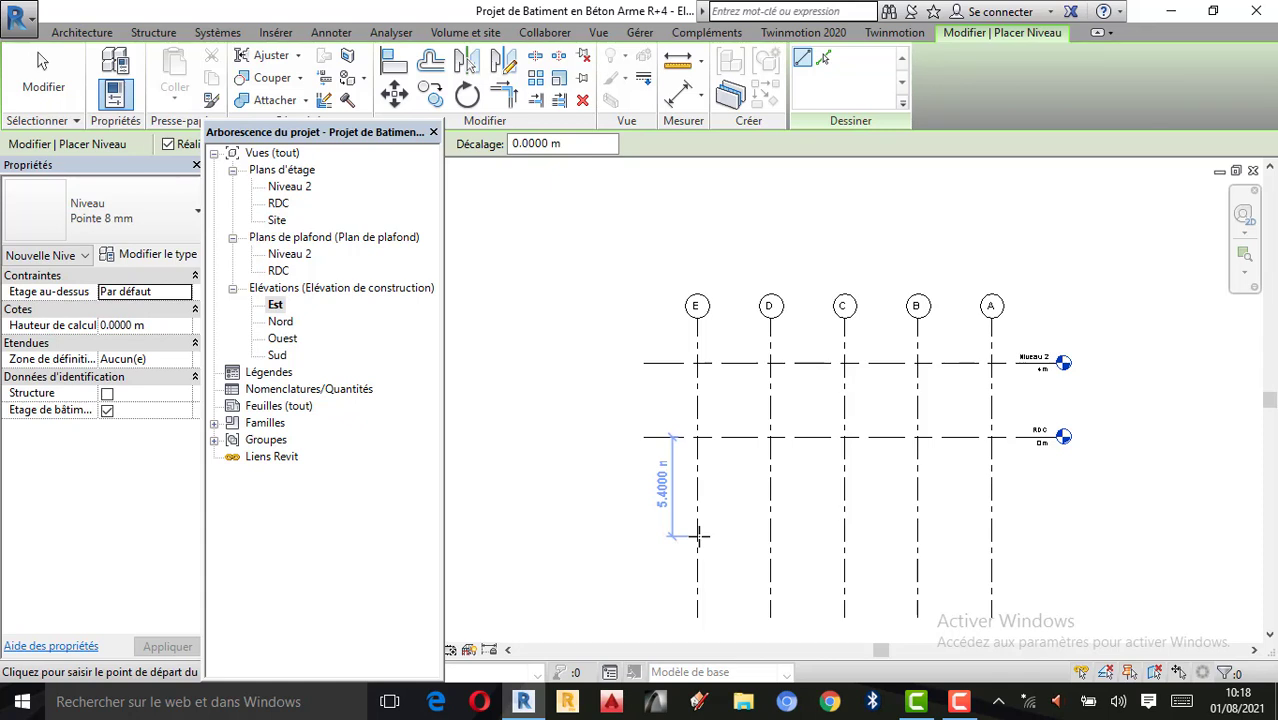
type("-")
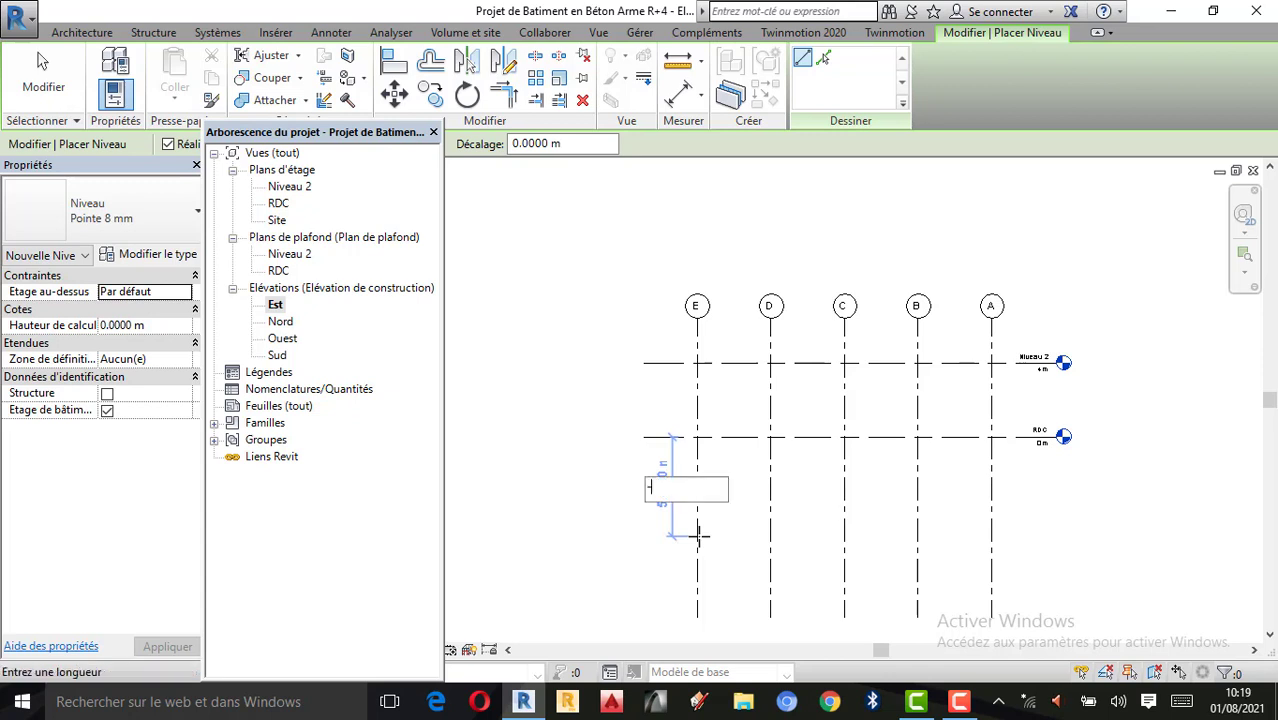
type("1.5")
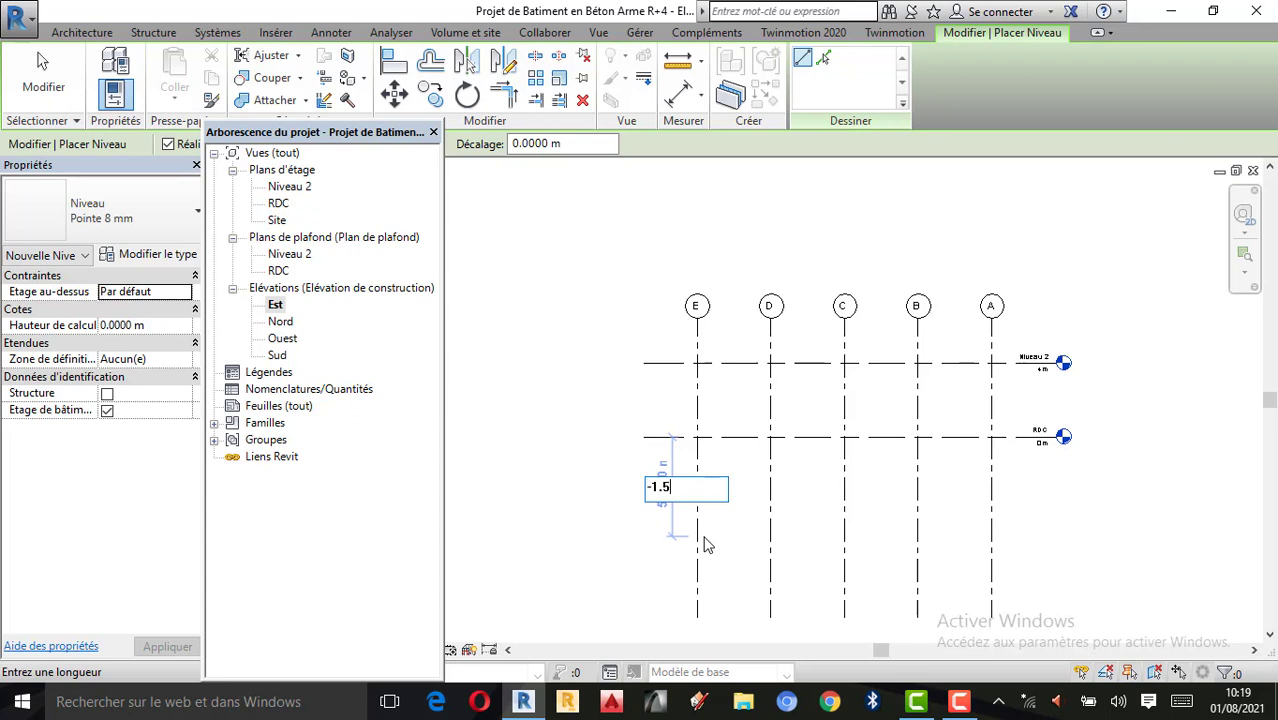
key("Return")
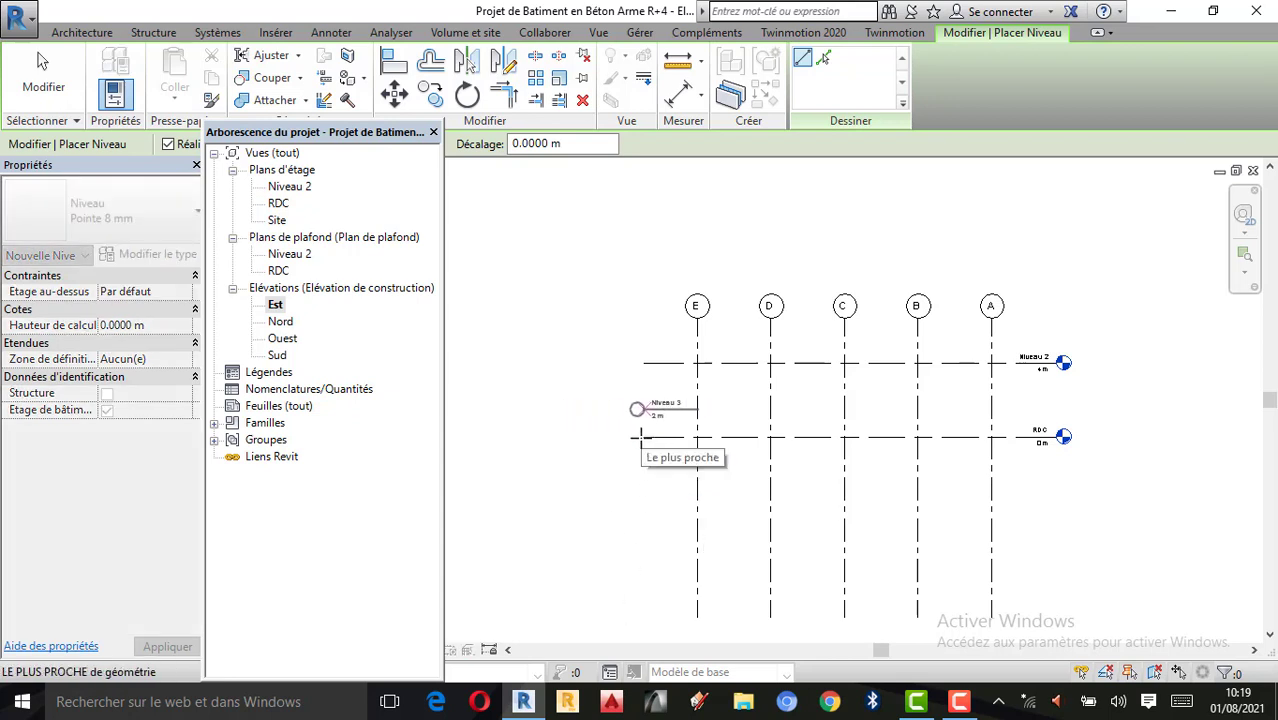
key("Escape")
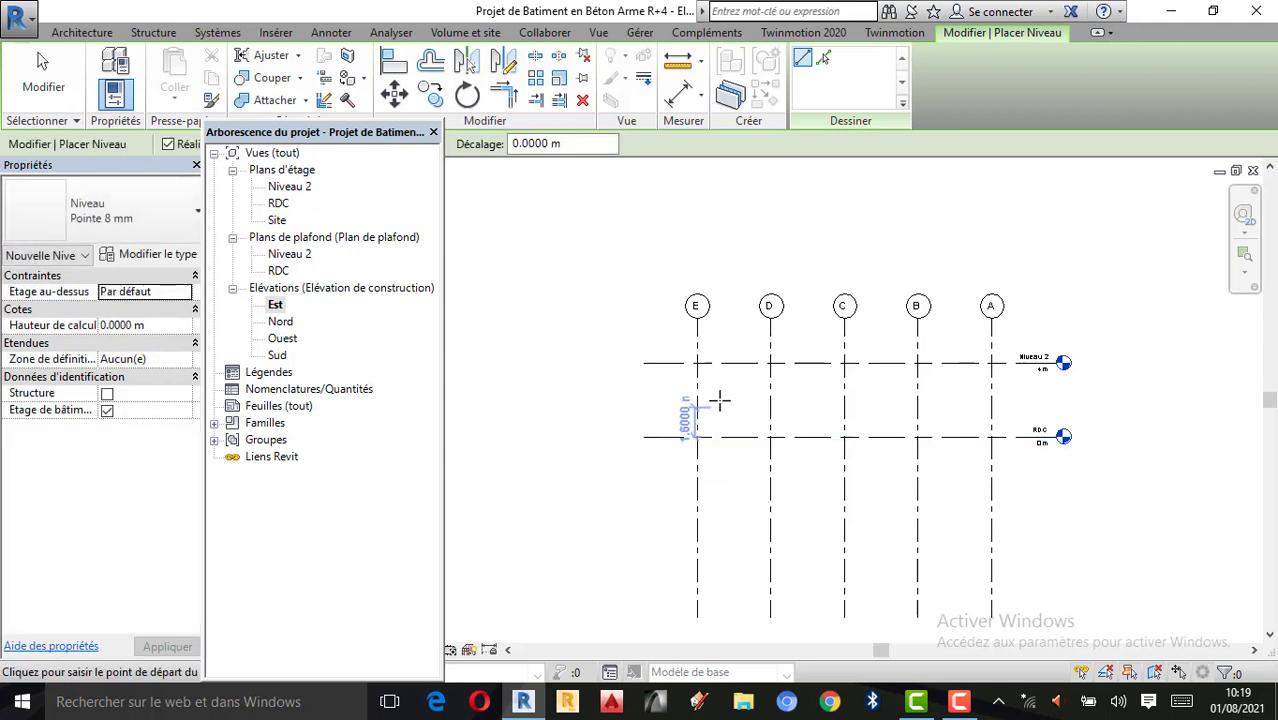
scroll(699, 540, "up", 1)
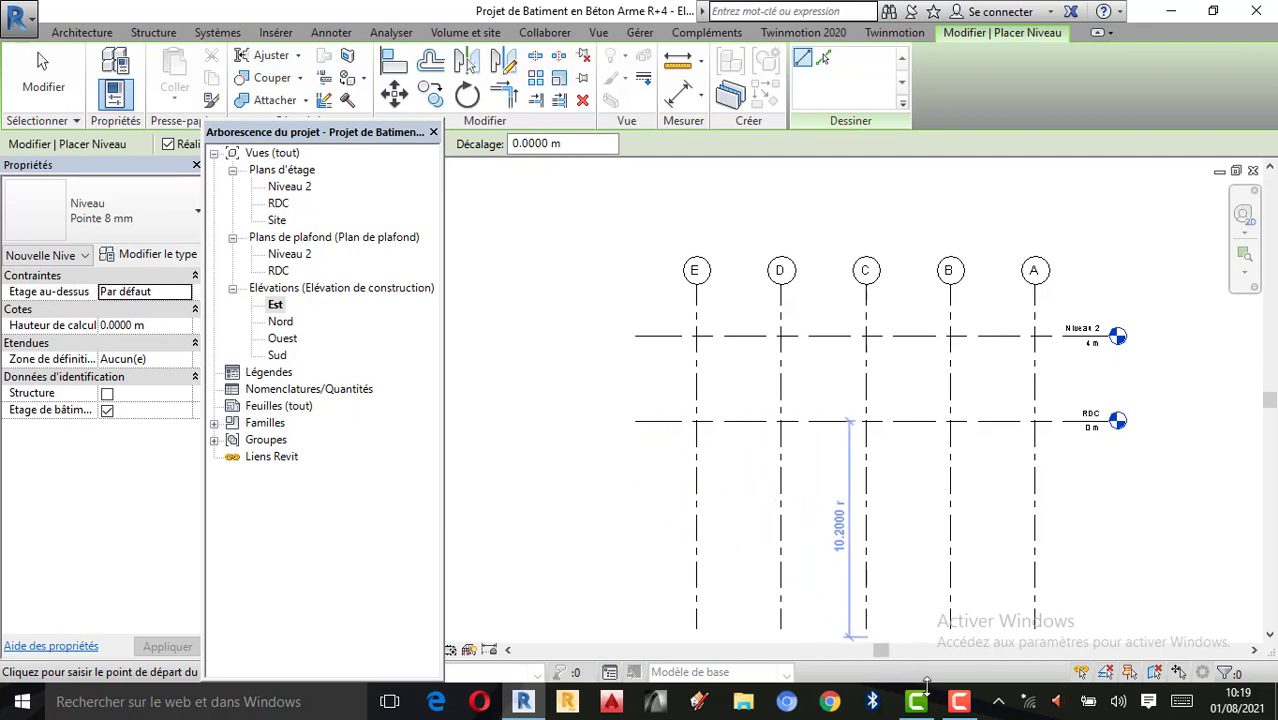
left_click(956, 703)
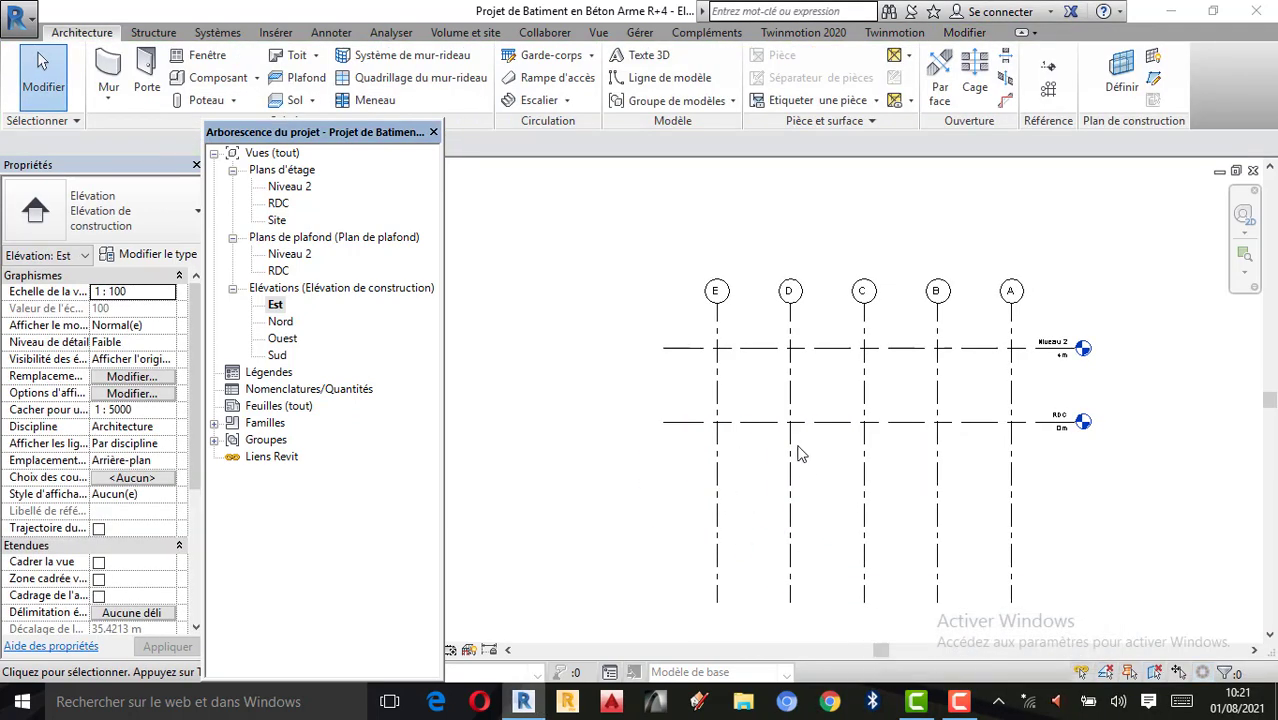
Draw a new level 1.5 m below RDC, ending in line with the heads of the other levels
scroll(770, 450, "up", 1)
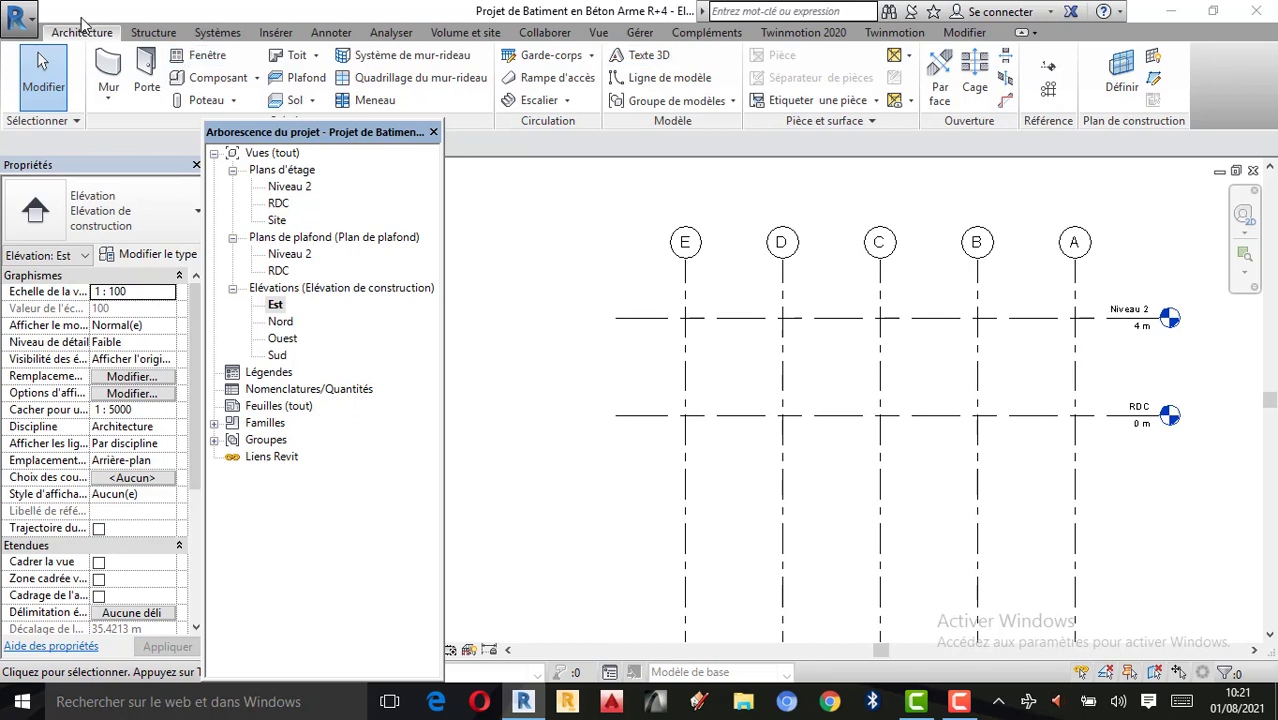
left_click(1047, 68)
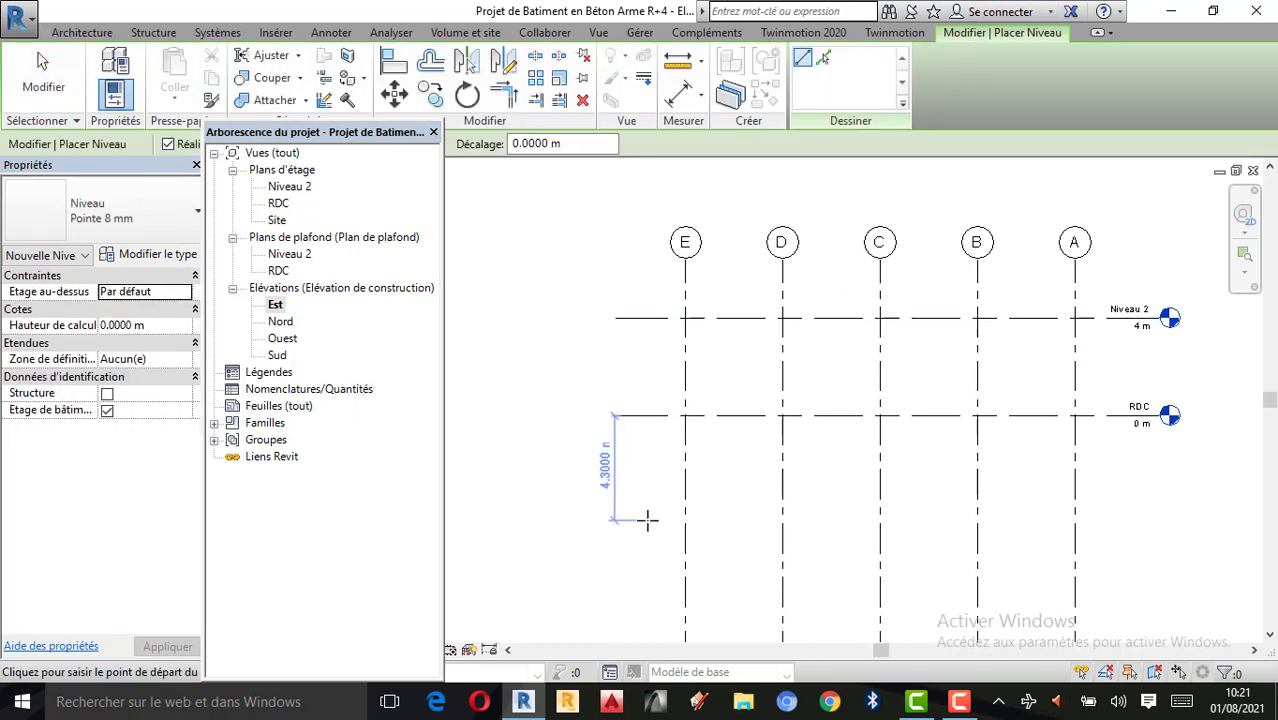
type("1")
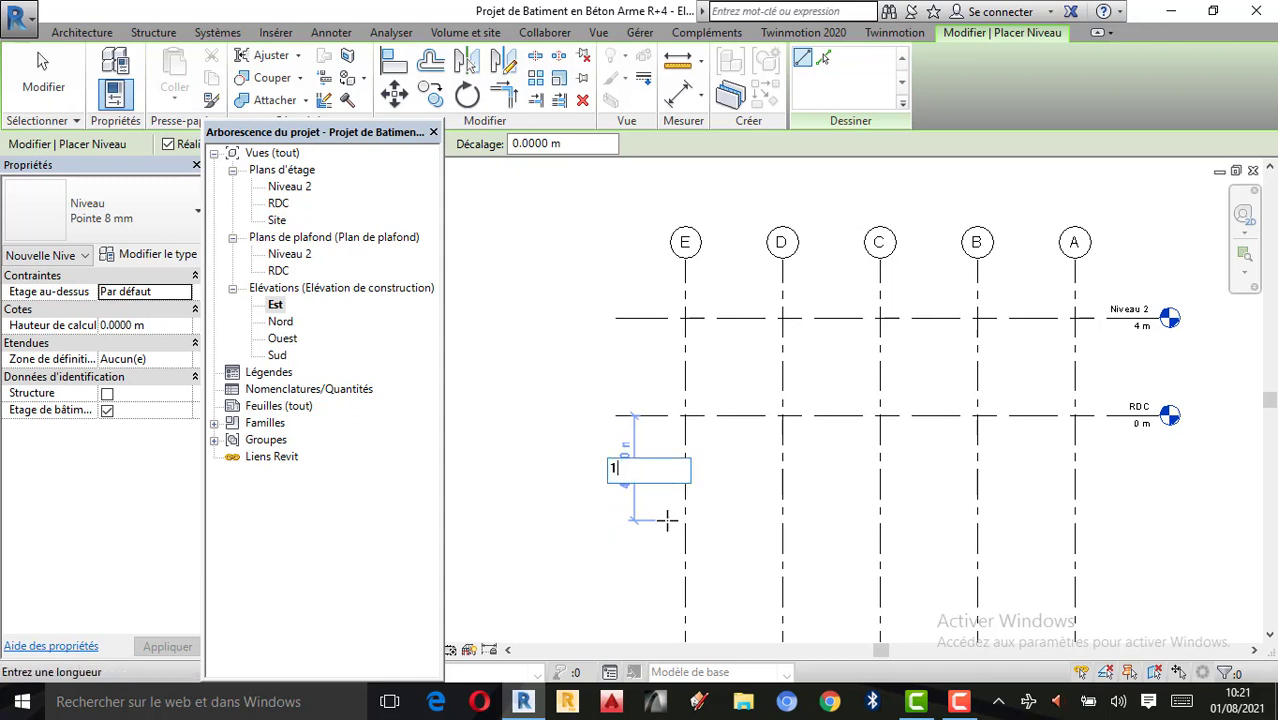
type(".5")
key("Return")
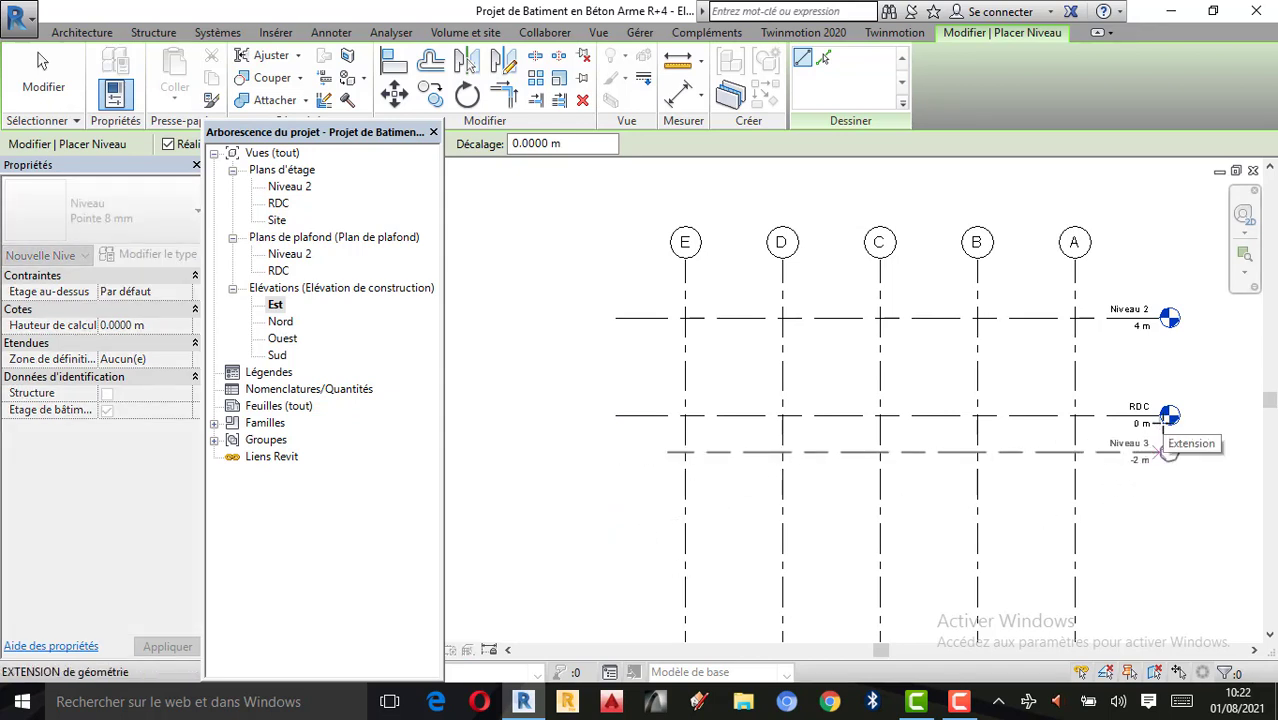
left_click(1162, 454)
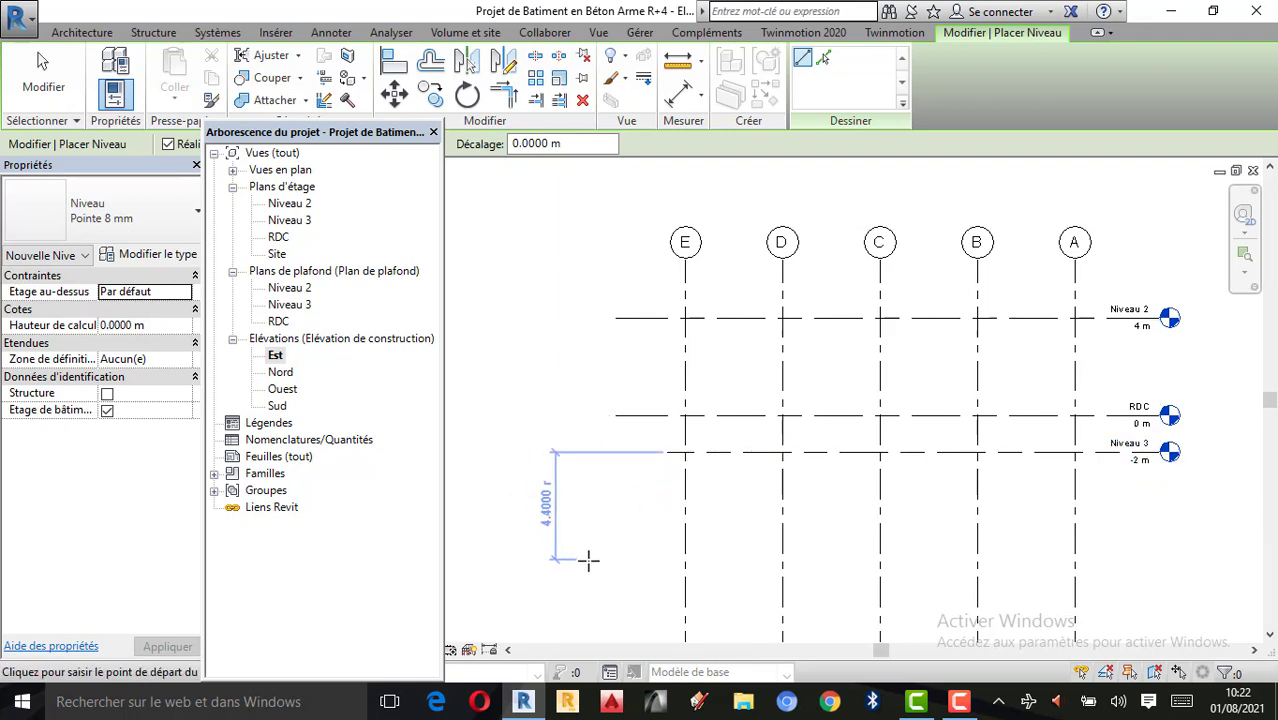
key("Escape")
key("Escape")
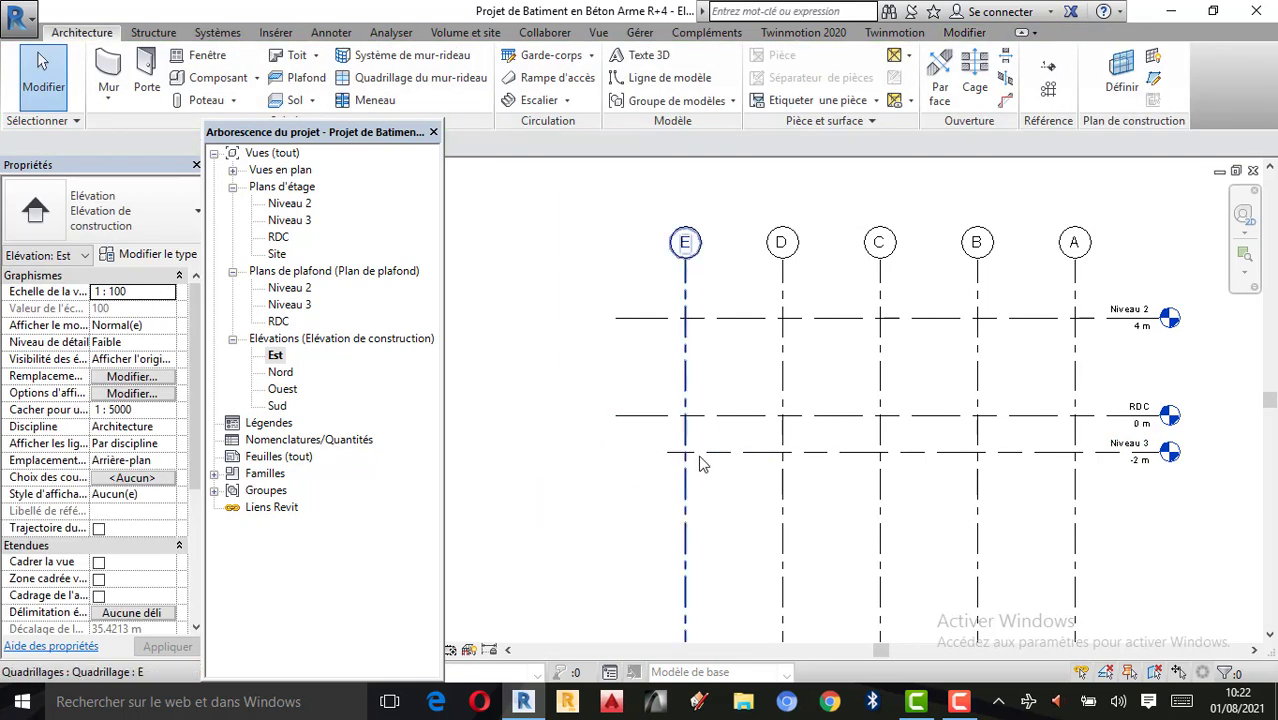
Extend the headless end of level Niveau 3 to line up with the ends of the other levels
left_click(706, 452)
left_click_drag(667, 458, 611, 516)
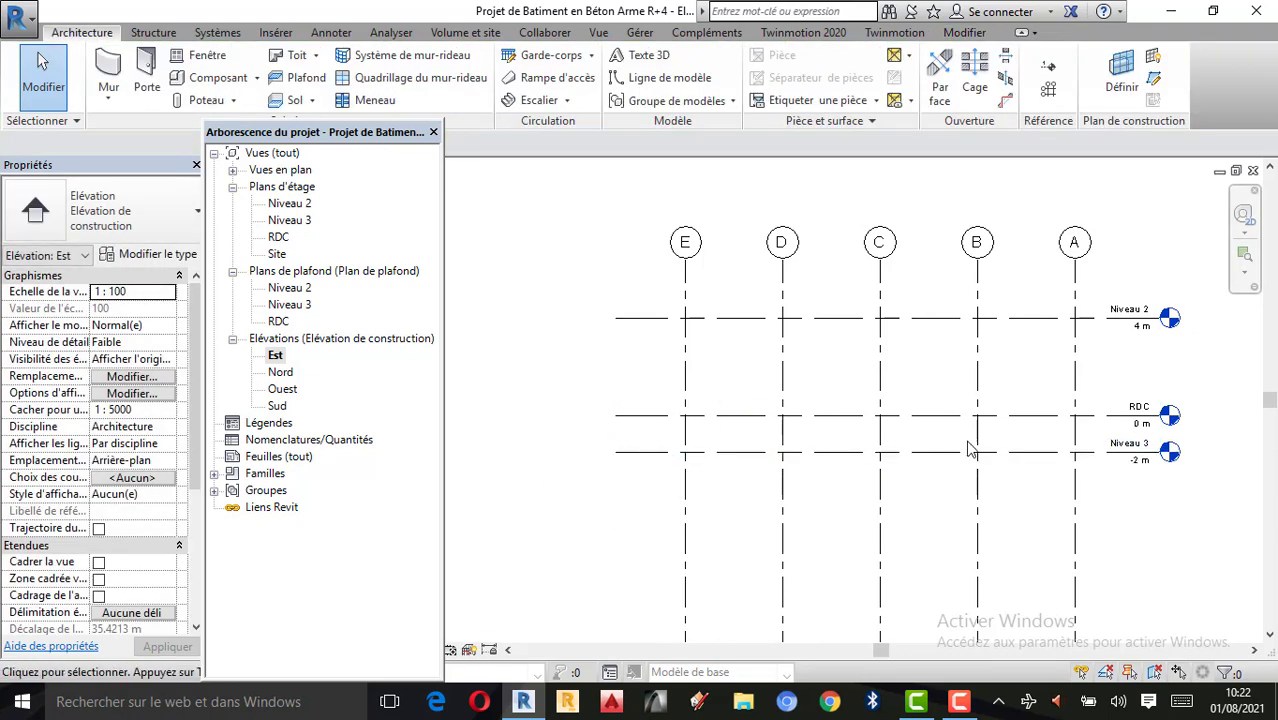
left_click(732, 450)
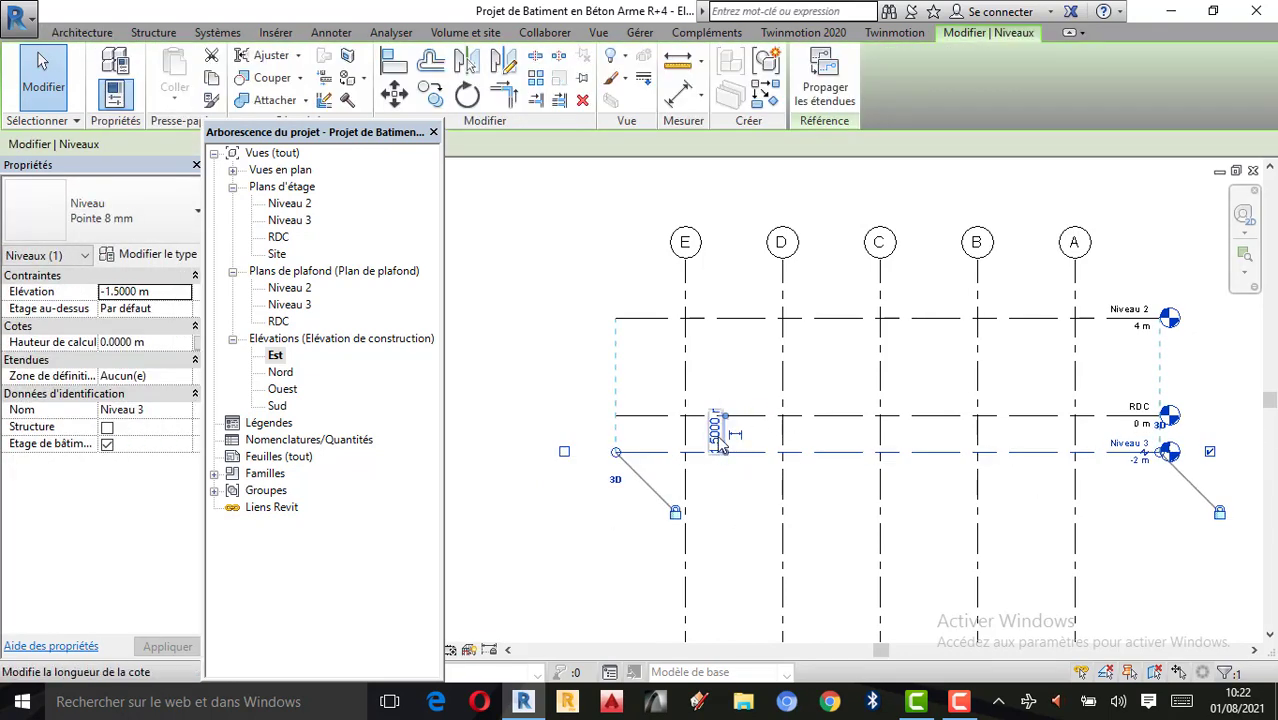
left_click(866, 496)
Check the exact elevation of level Niveau 3 in its level head
scroll(1200, 455, "up", 2)
left_click(1118, 470)
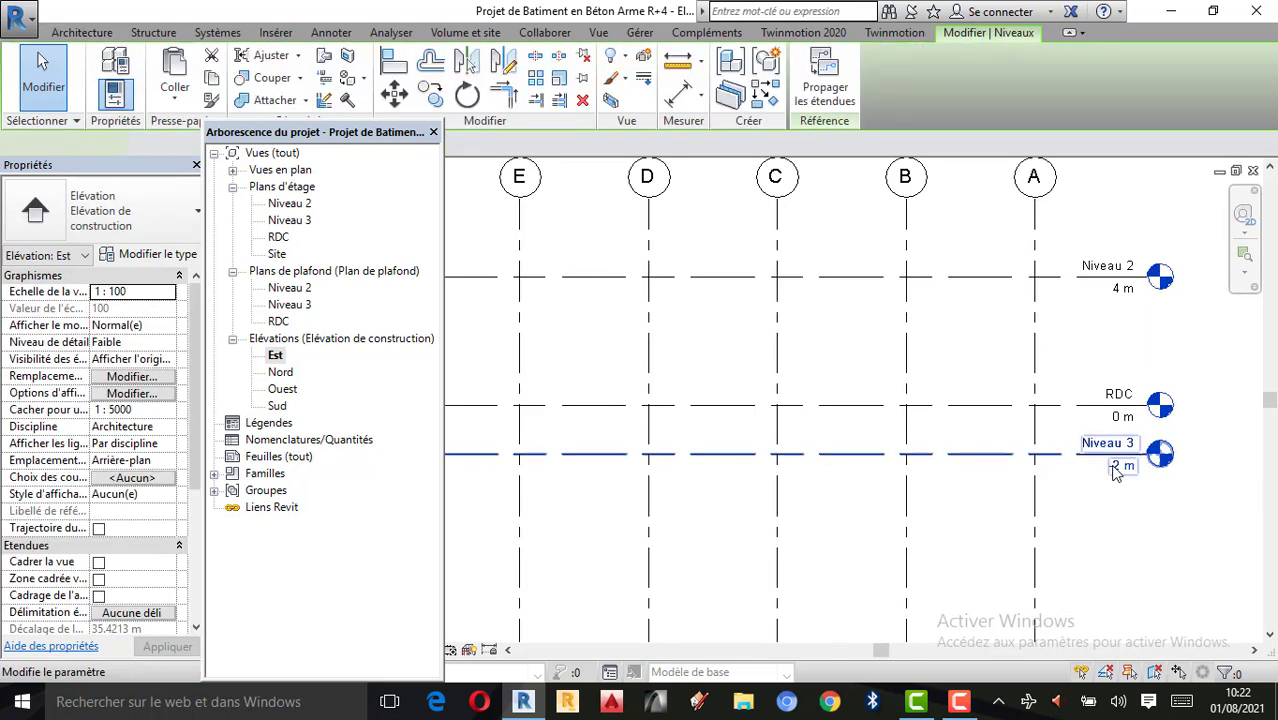
left_click(1118, 470)
left_click(1062, 473)
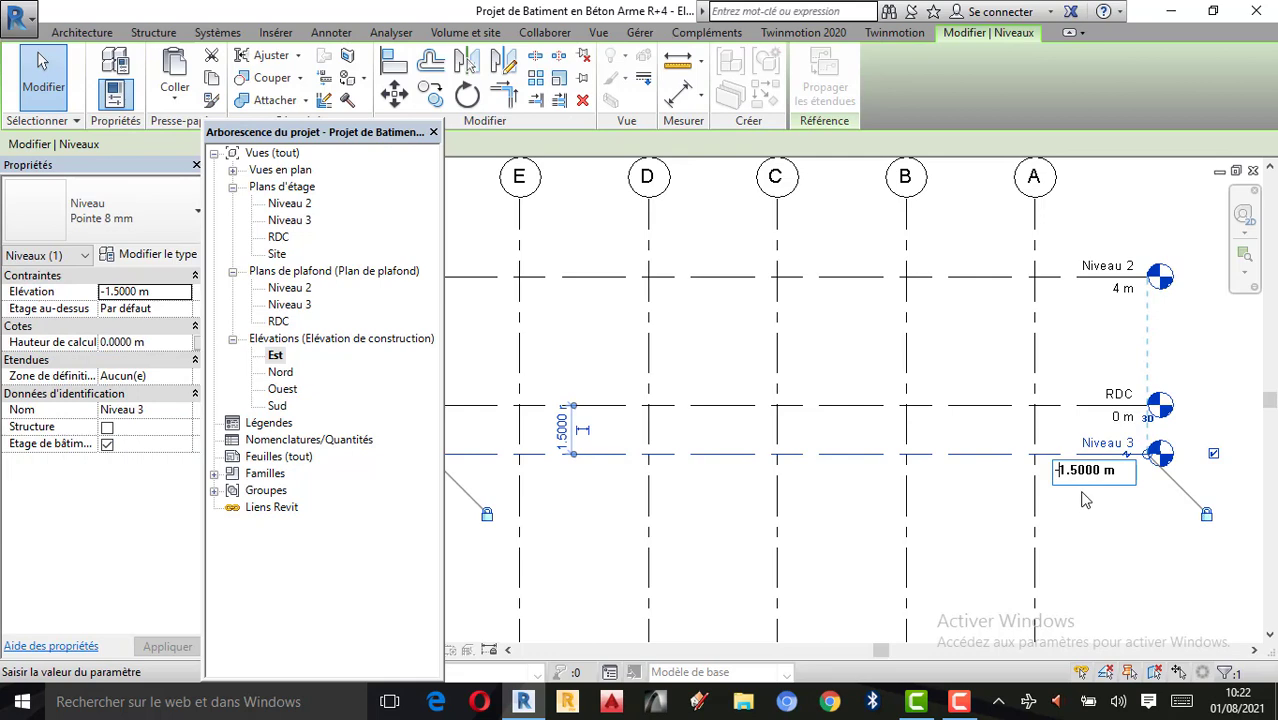
key("Return")
Shorten the lower ends of the aligned grid lines to just below level Niveau 3, using grid line B
scroll(902, 528, "down", 4)
left_click(873, 528)
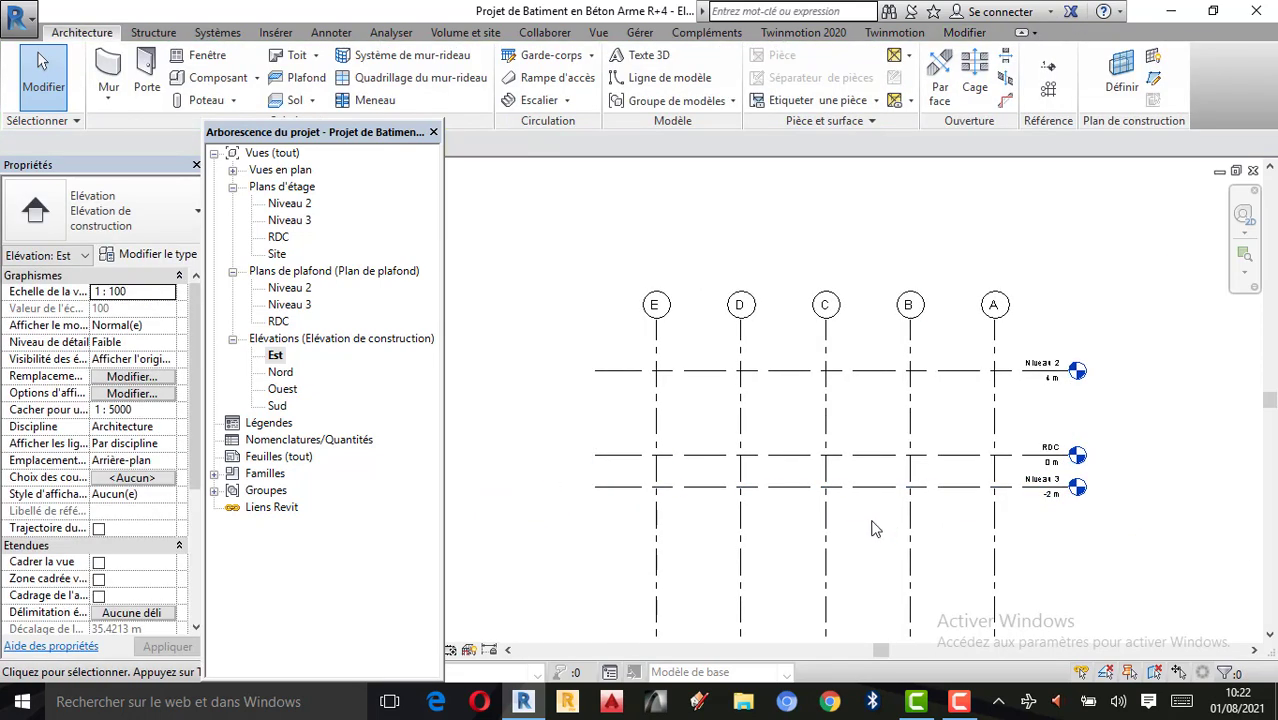
scroll(871, 528, "down", 2)
left_click(885, 583)
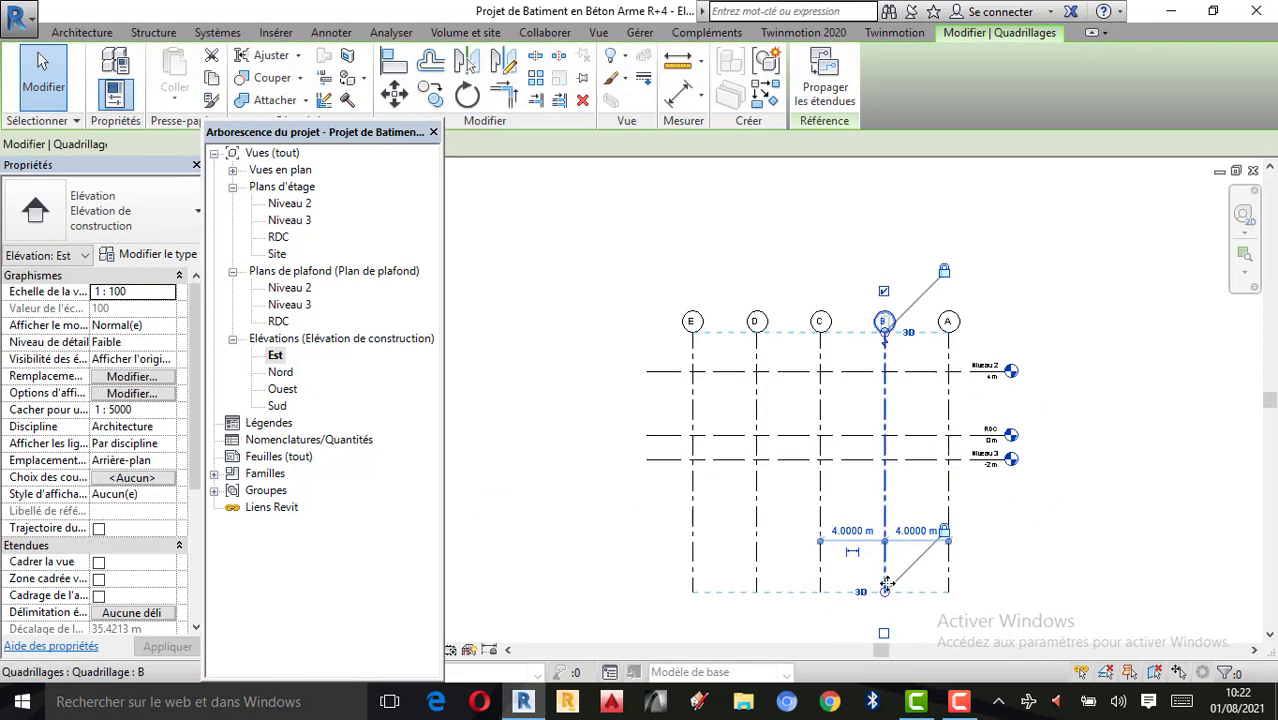
left_click_drag(887, 593, 885, 510)
left_click(1071, 544)
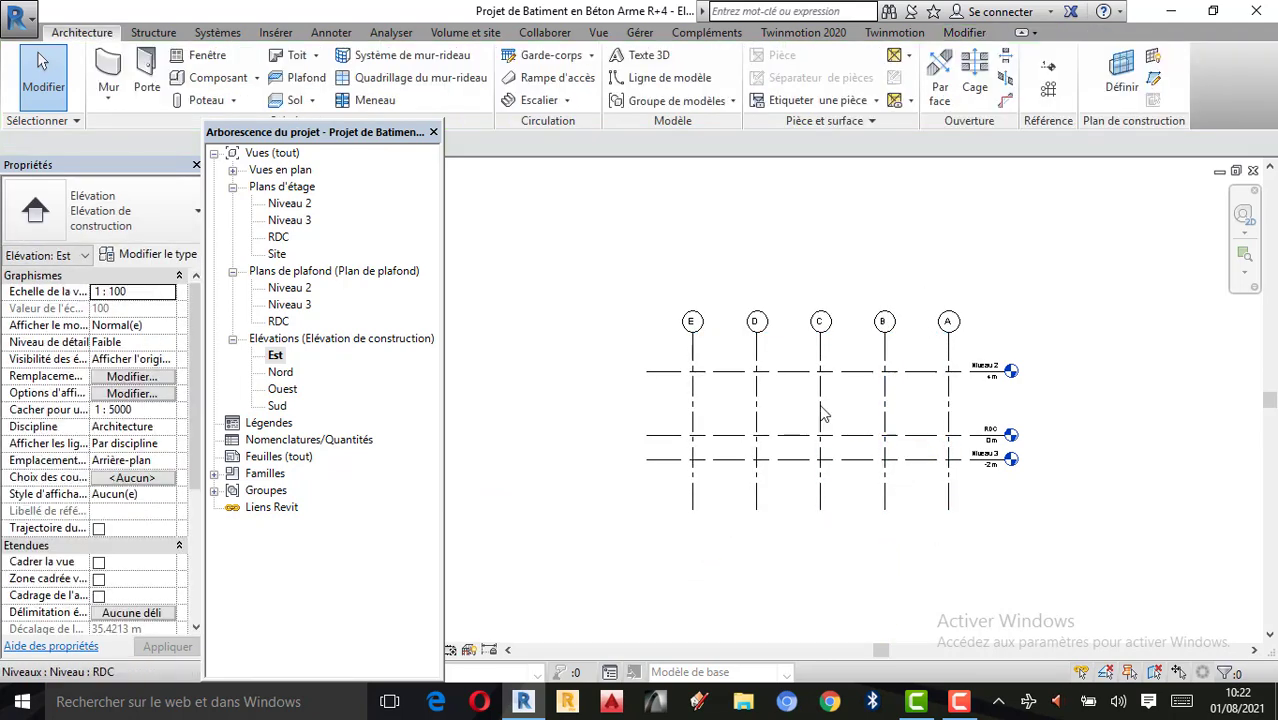
Extend the upper ends of the aligned grid lines far above level Niveau 2, using grid line B
scroll(819, 395, "up", 2)
scroll(805, 480, "down", 2)
scroll(855, 400, "up", 1)
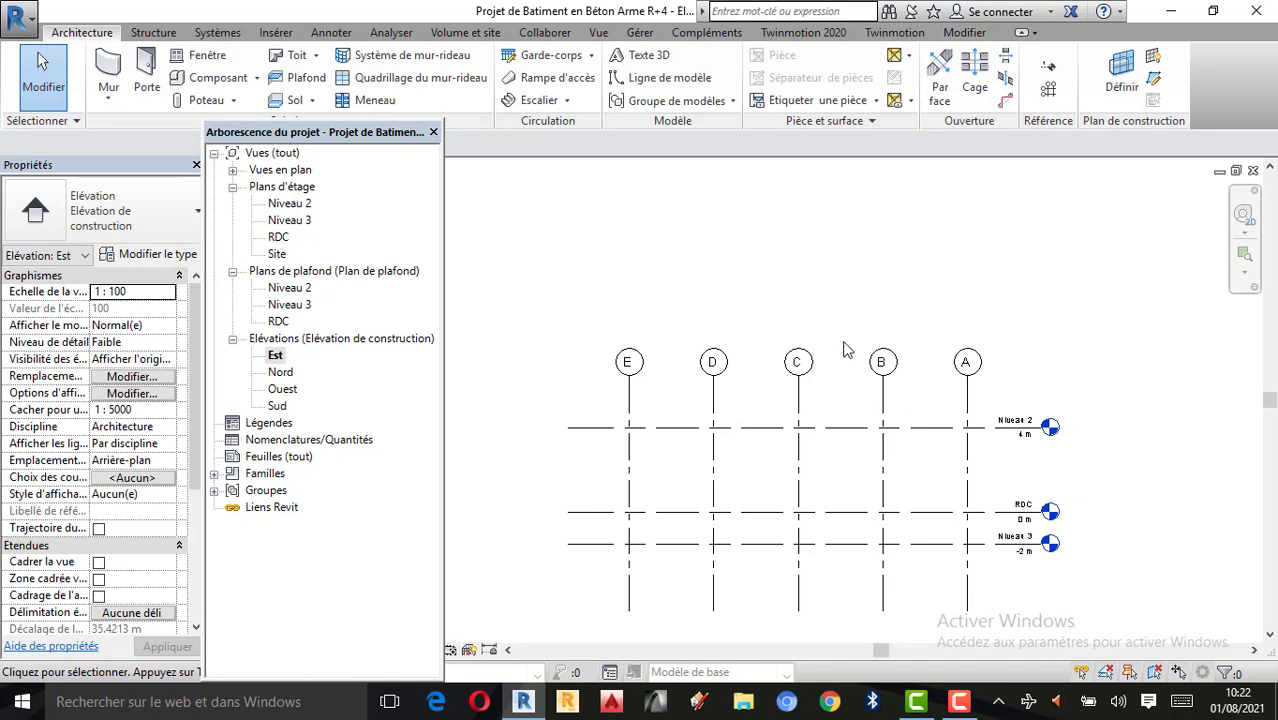
scroll(920, 505, "down", 1)
scroll(855, 350, "up", 1)
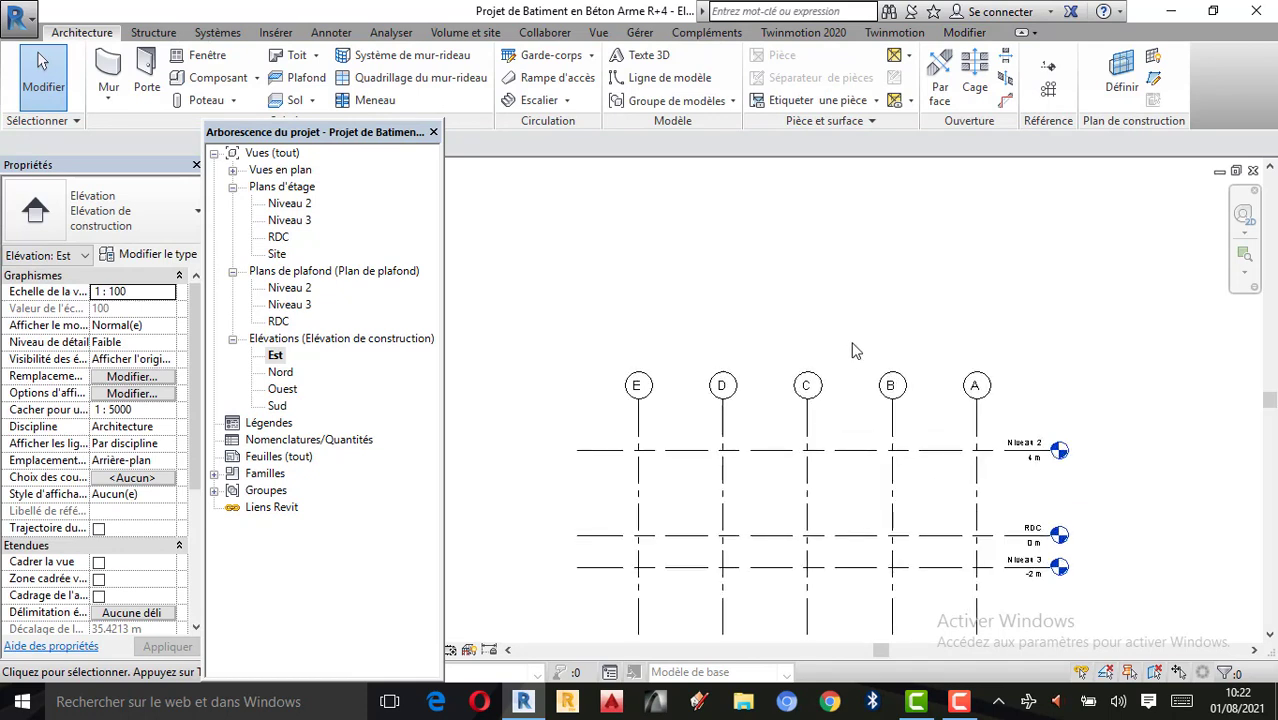
scroll(955, 470, "down", 1)
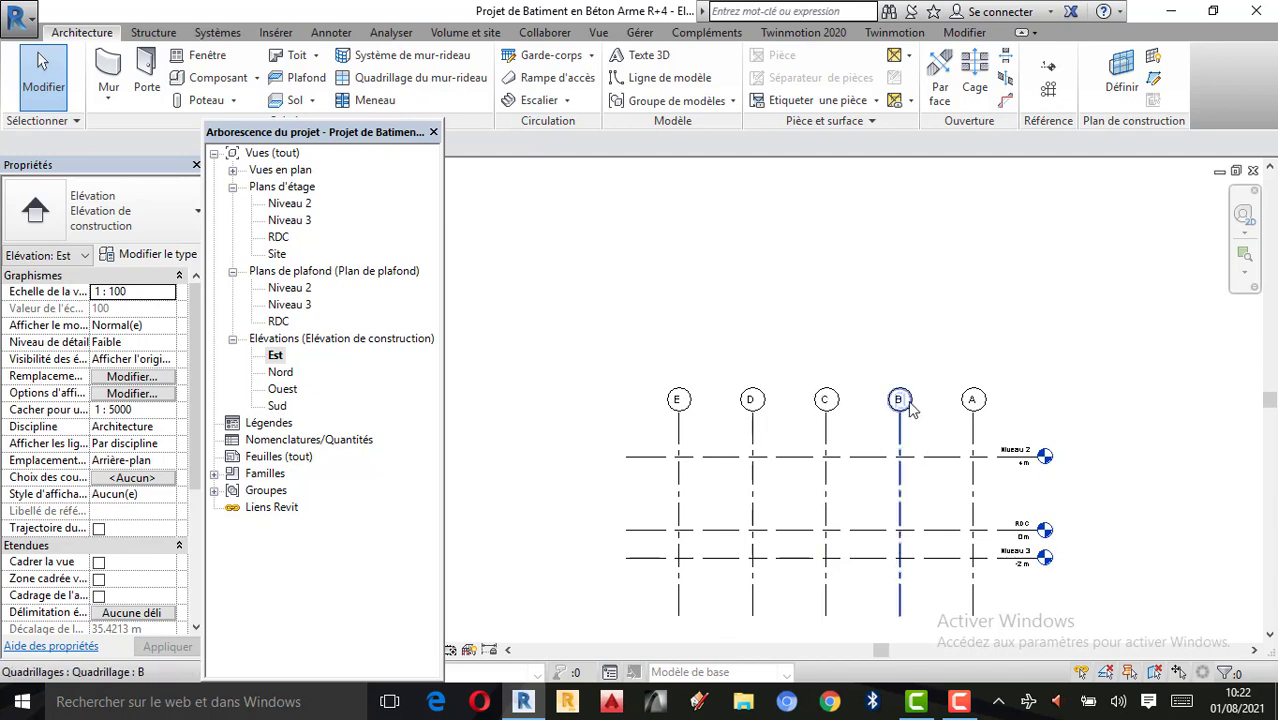
scroll(895, 410, "down", 2)
left_click(890, 460)
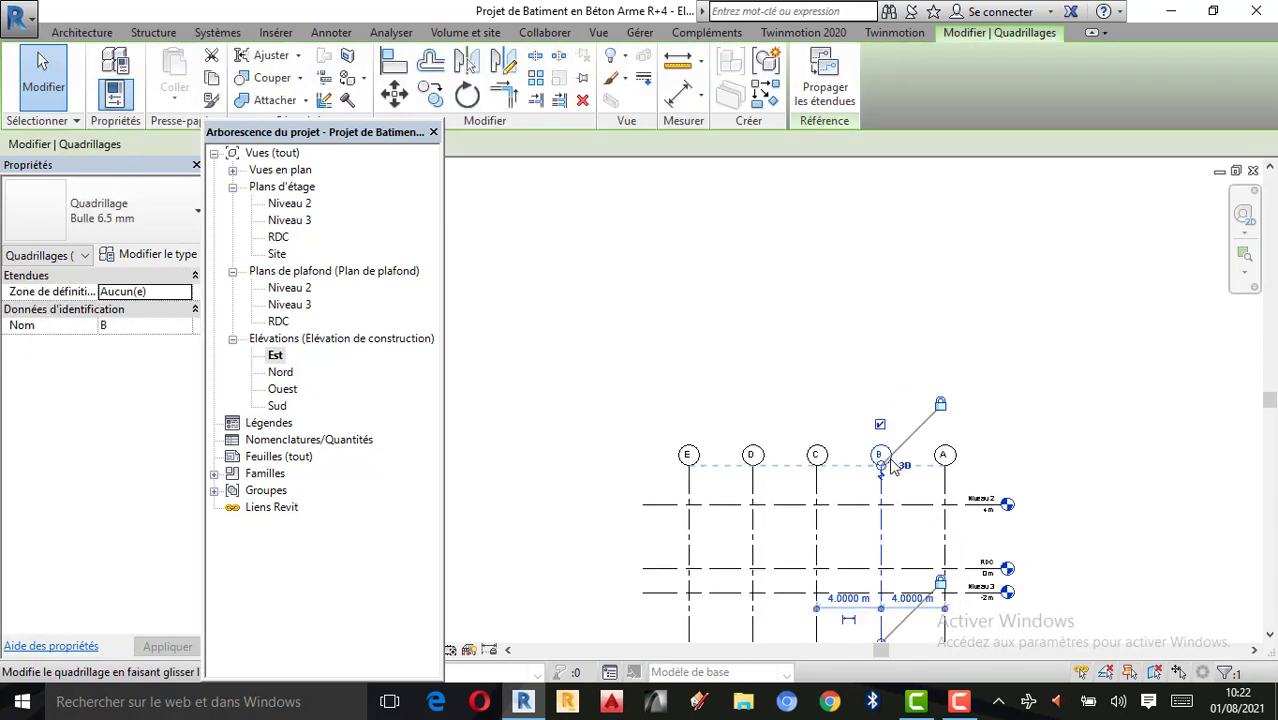
left_click_drag(881, 470, 877, 190)
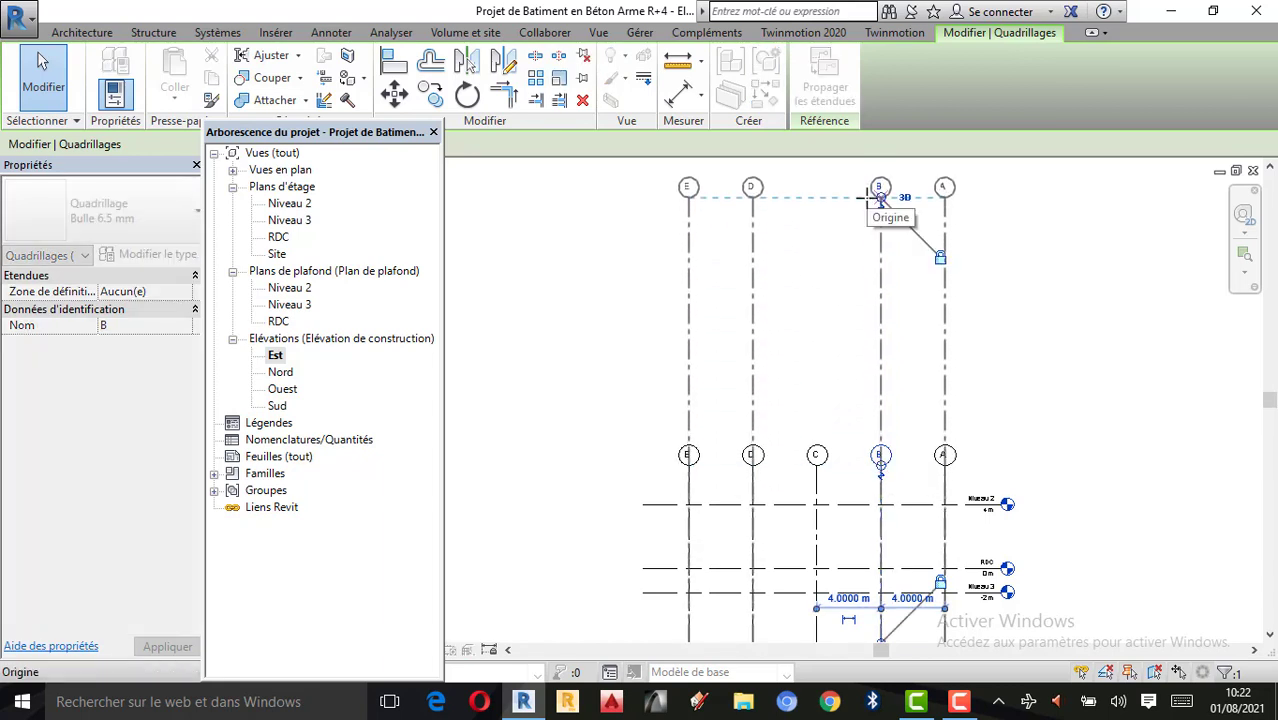
Raise the head of grid line C to line up with the heads of the other grid lines
left_click(820, 462)
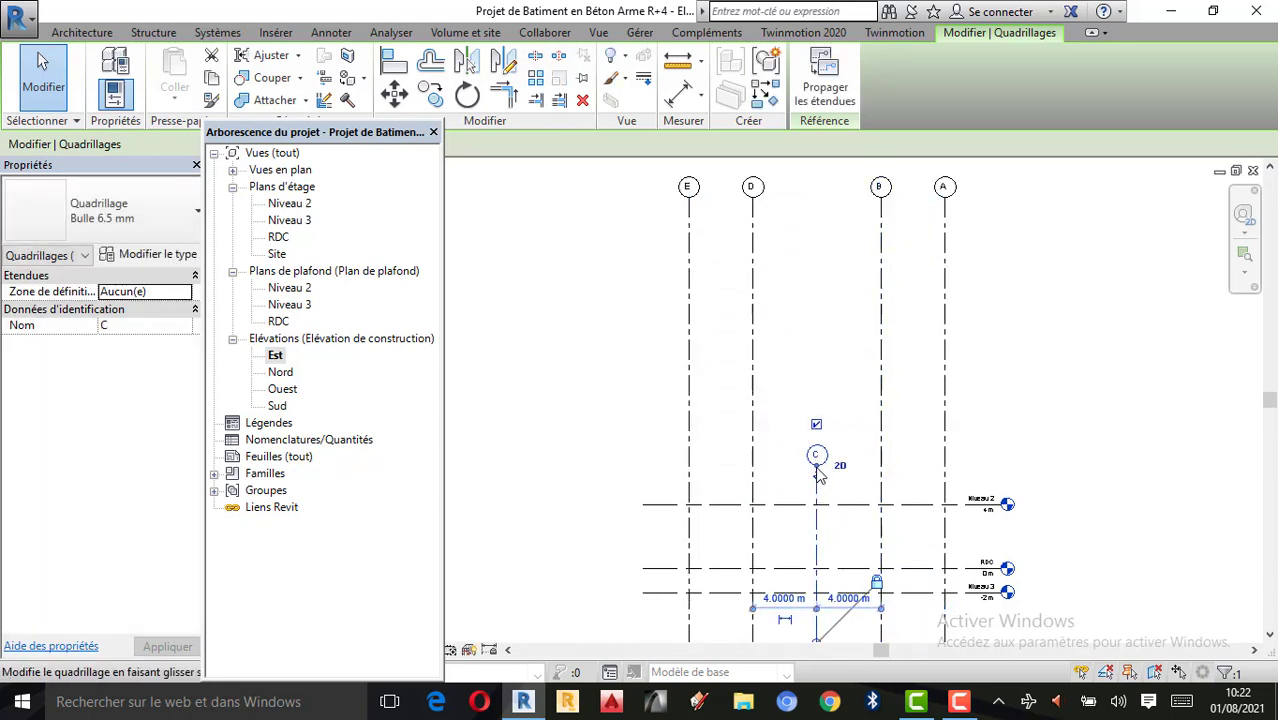
left_click_drag(817, 474, 817, 188)
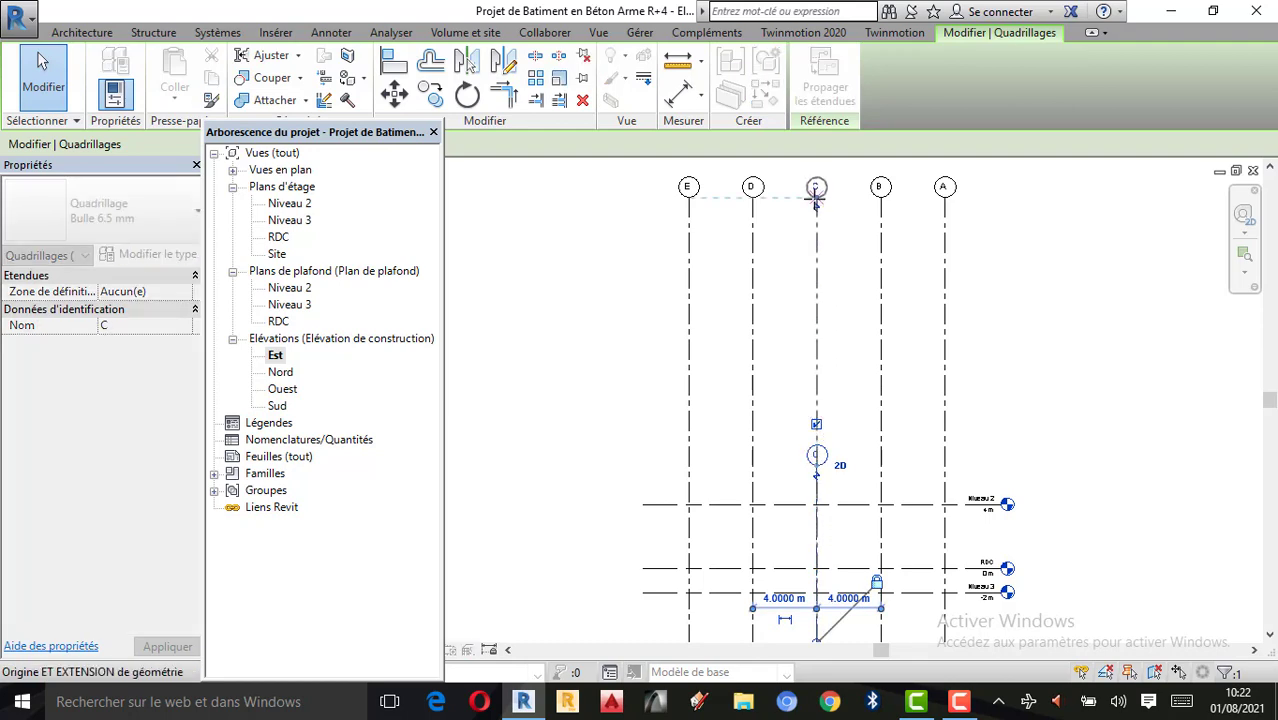
left_click(870, 260)
left_click(849, 344)
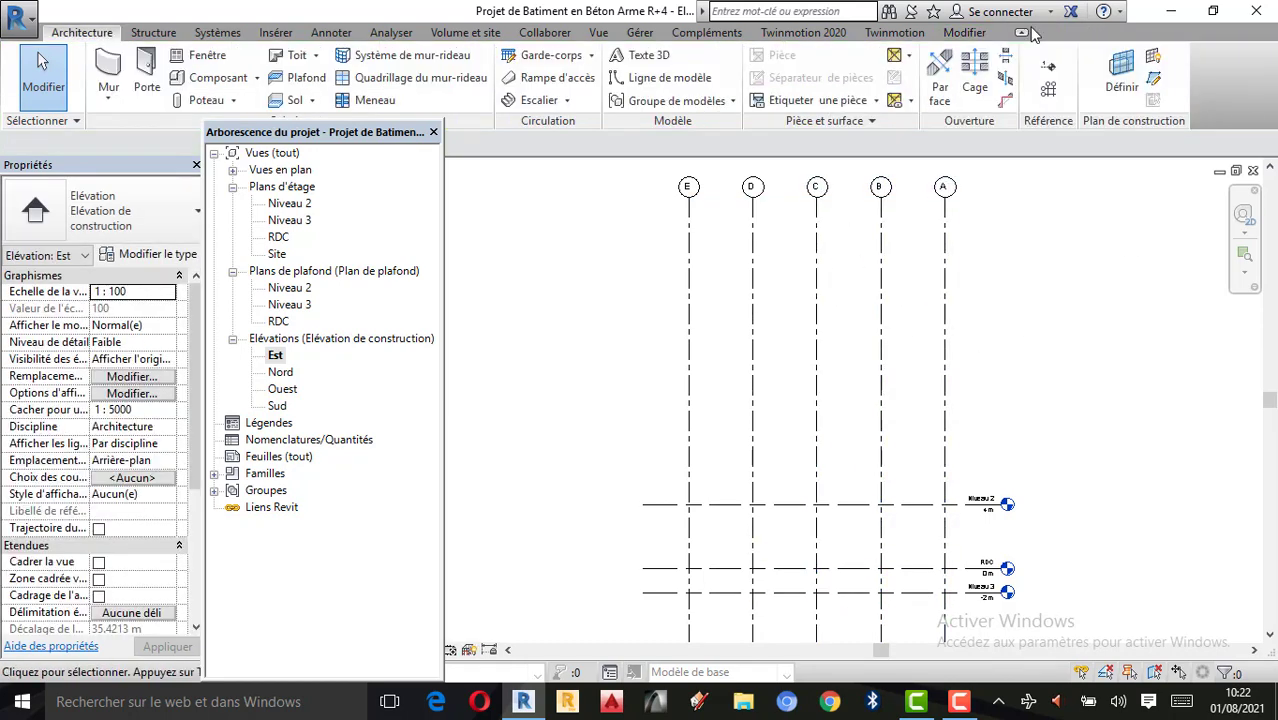
left_click(1050, 78)
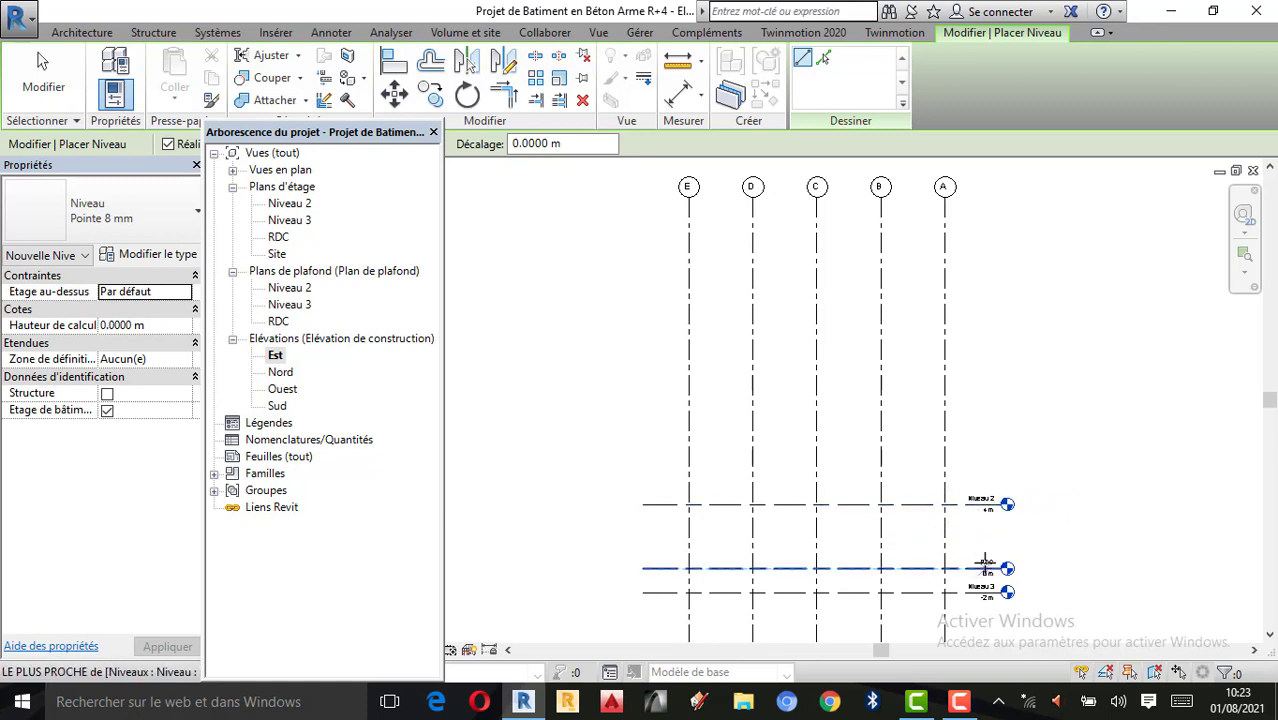
key("Escape")
key("Escape")
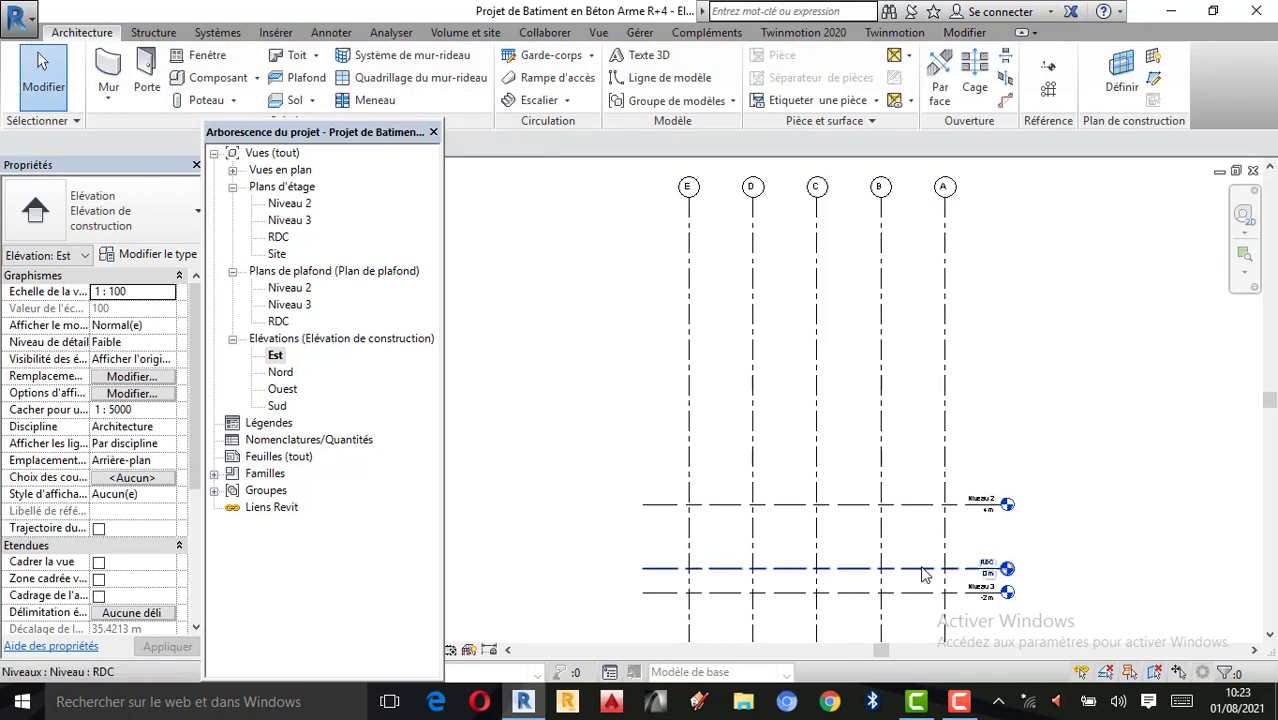
Check the spacing between level RDC and the levels directly above and below it
left_click(950, 568)
scroll(755, 550, "up", 2)
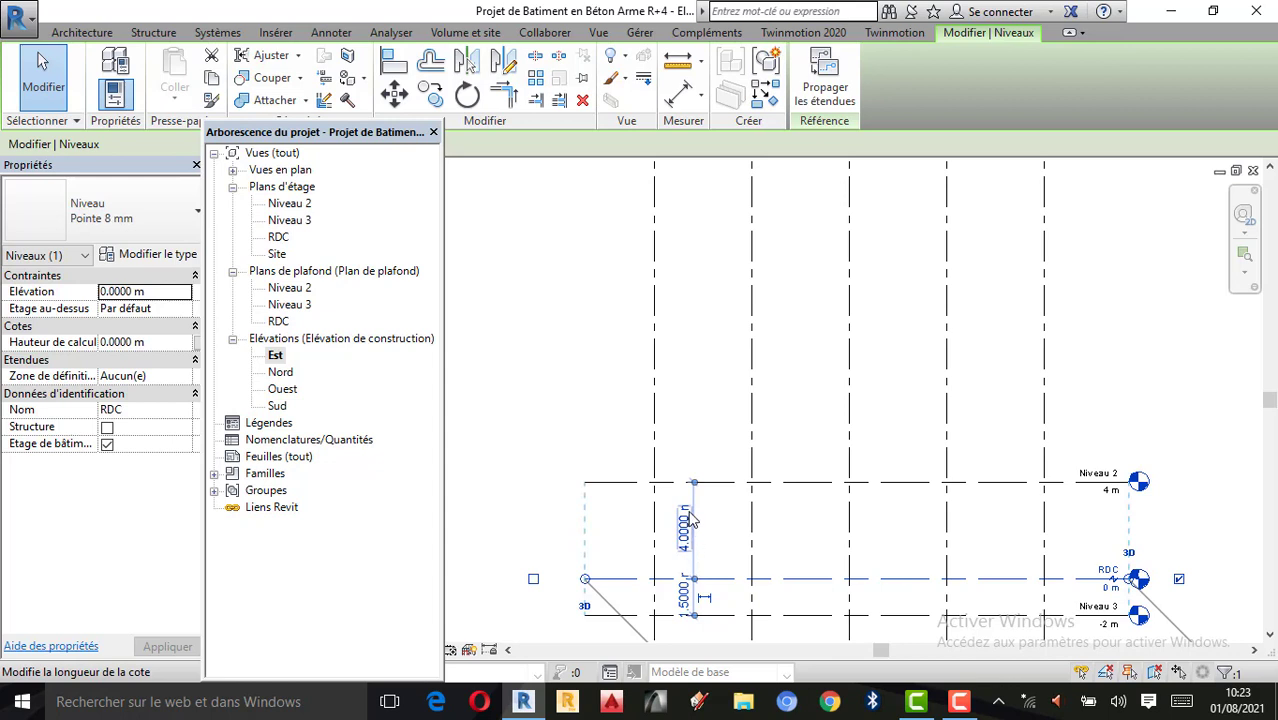
scroll(690, 519, "up", 1)
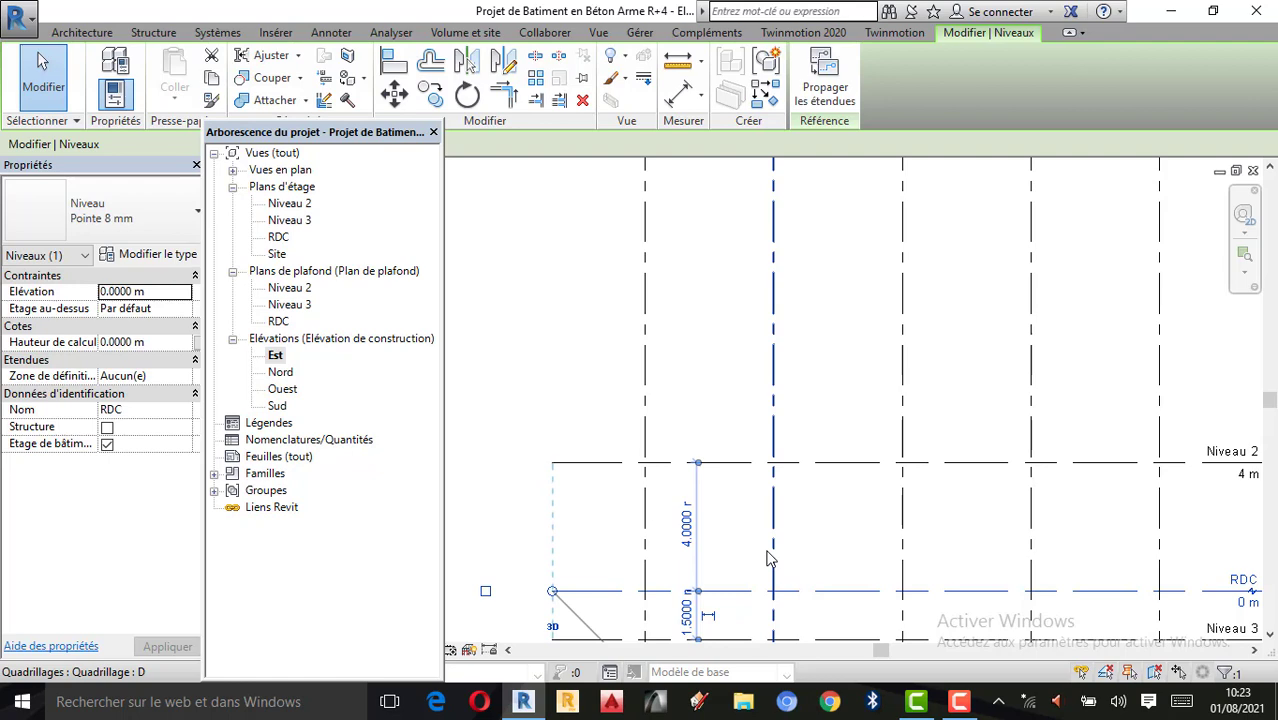
left_click(835, 526)
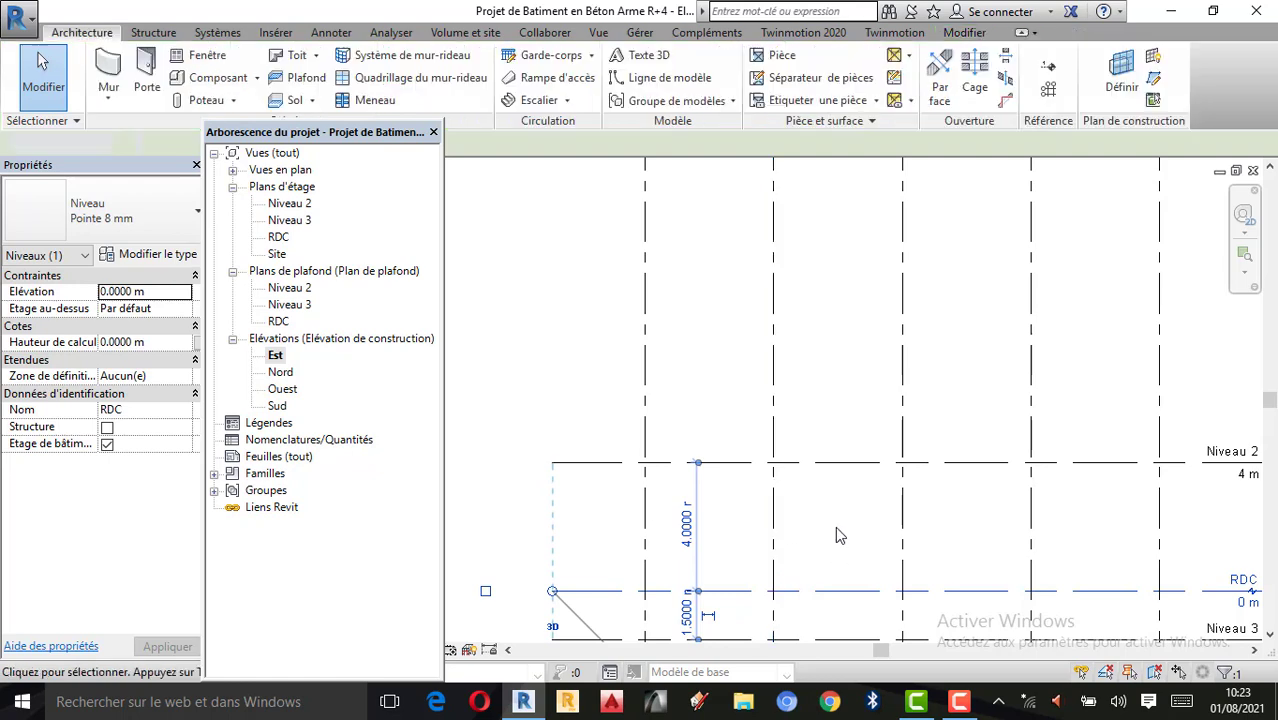
scroll(715, 515, "down", 1)
scroll(884, 522, "down", 3)
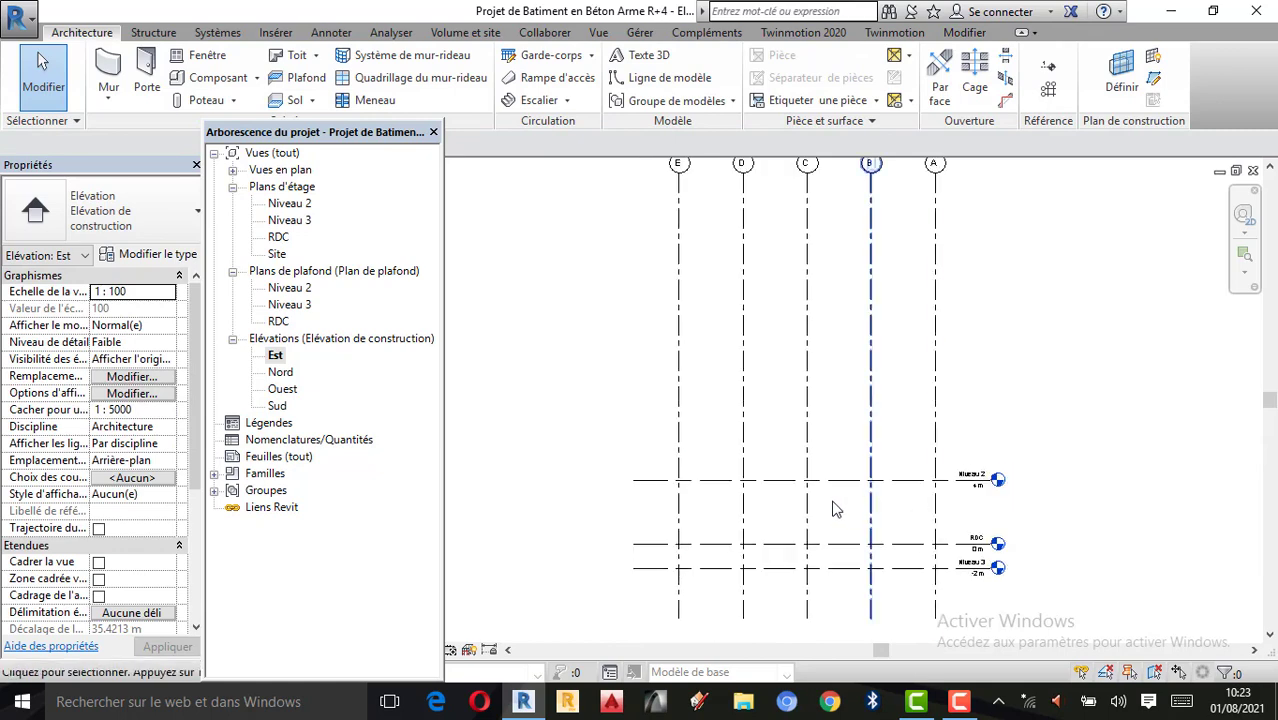
Try to draw two levels above Niveau 2, each 3 m above the one below, and undo both
left_click(1042, 82)
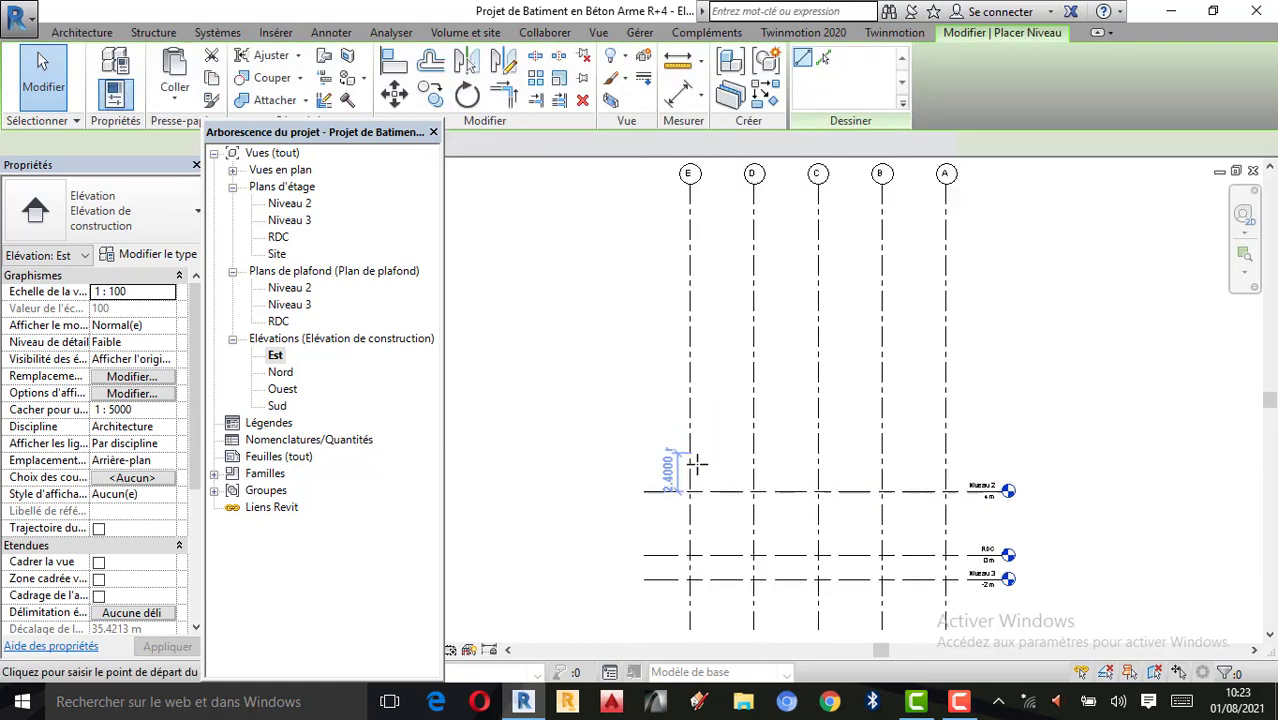
scroll(667, 432, "up", 1)
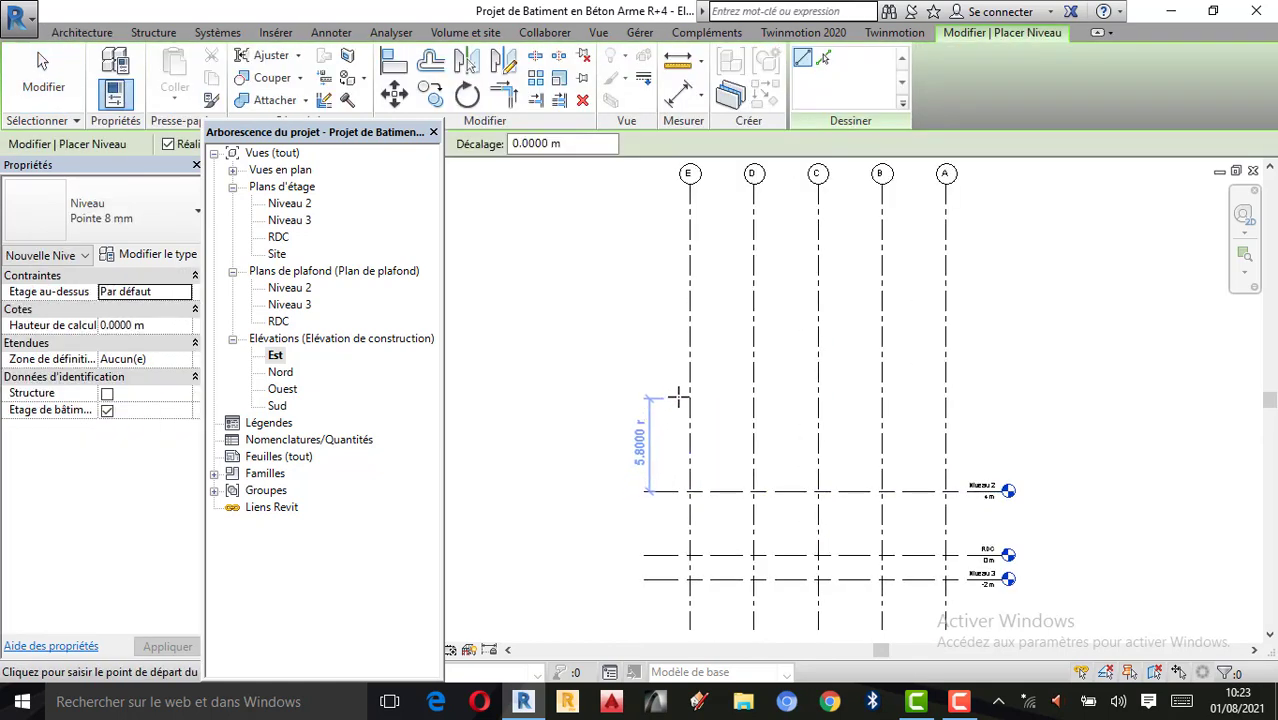
type("3")
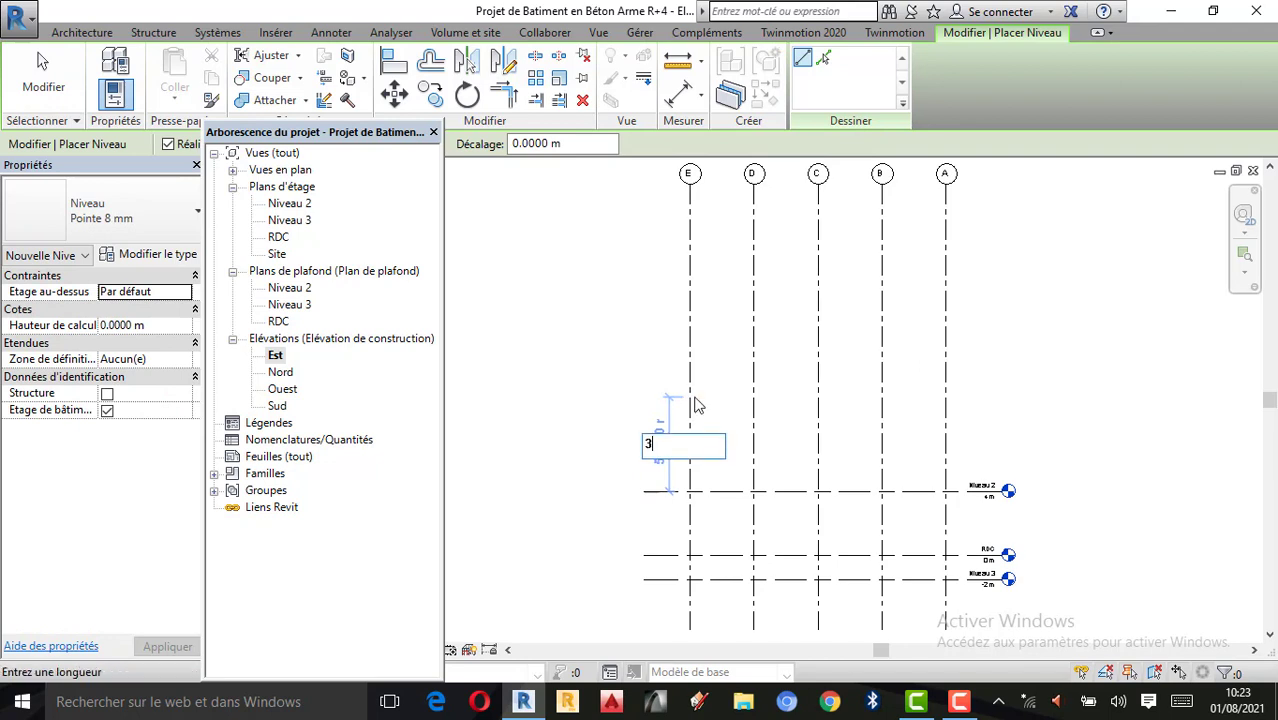
key("Return")
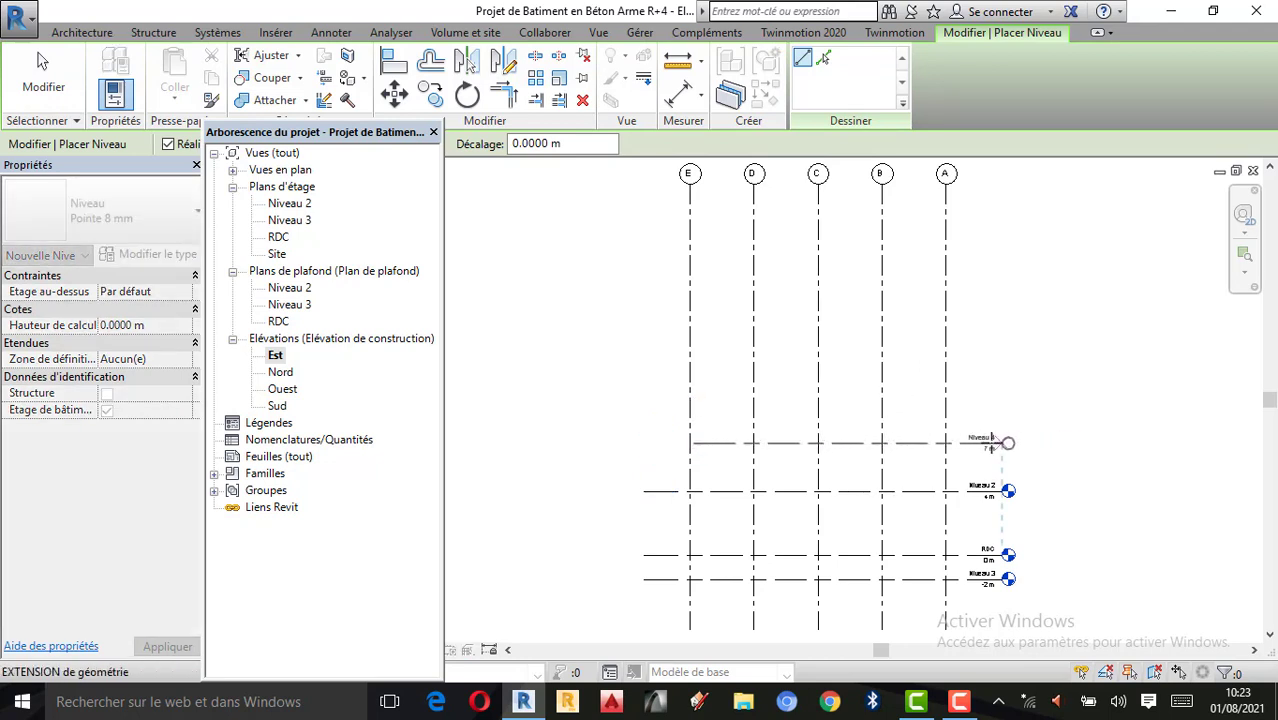
left_click(1007, 443)
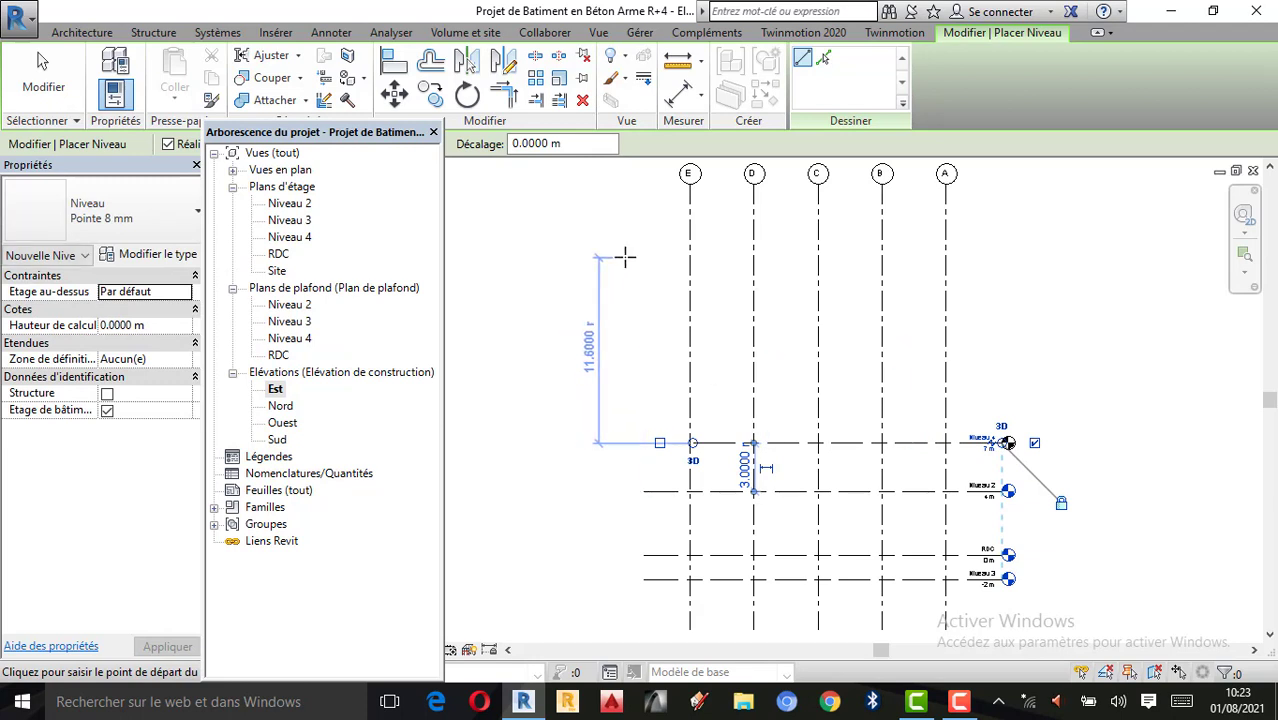
type("3")
key("Return")
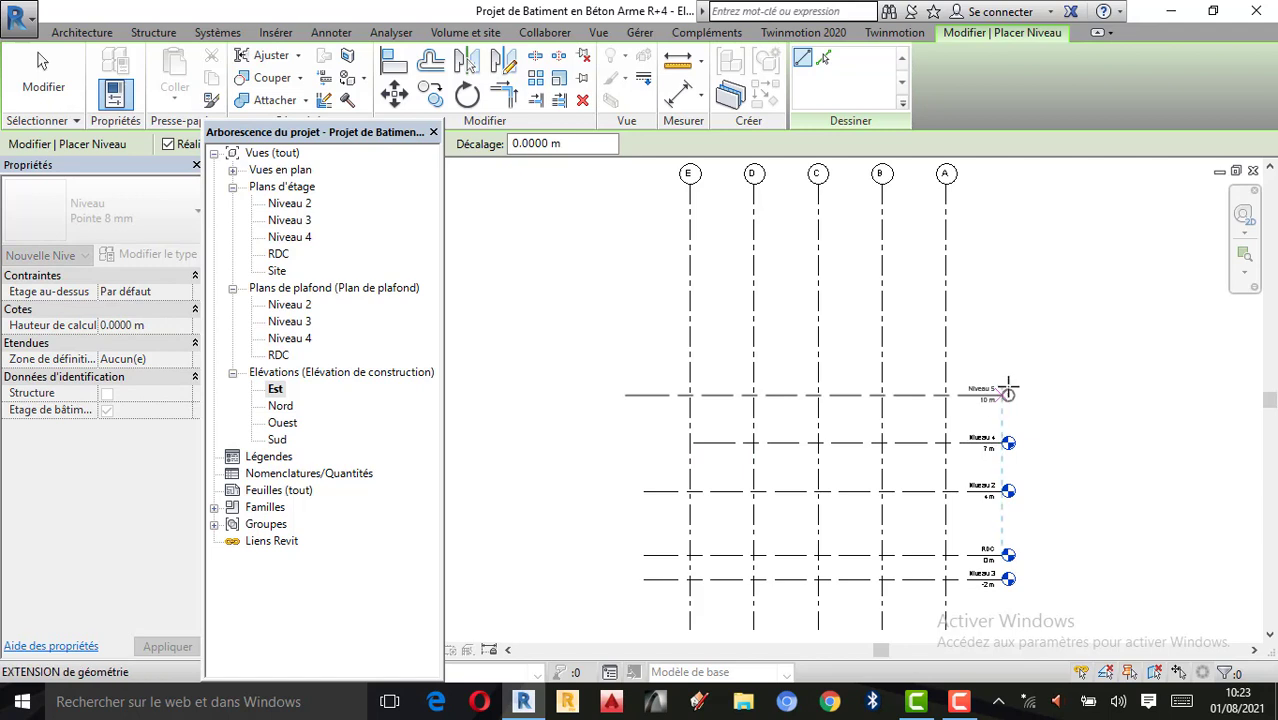
left_click(1007, 394)
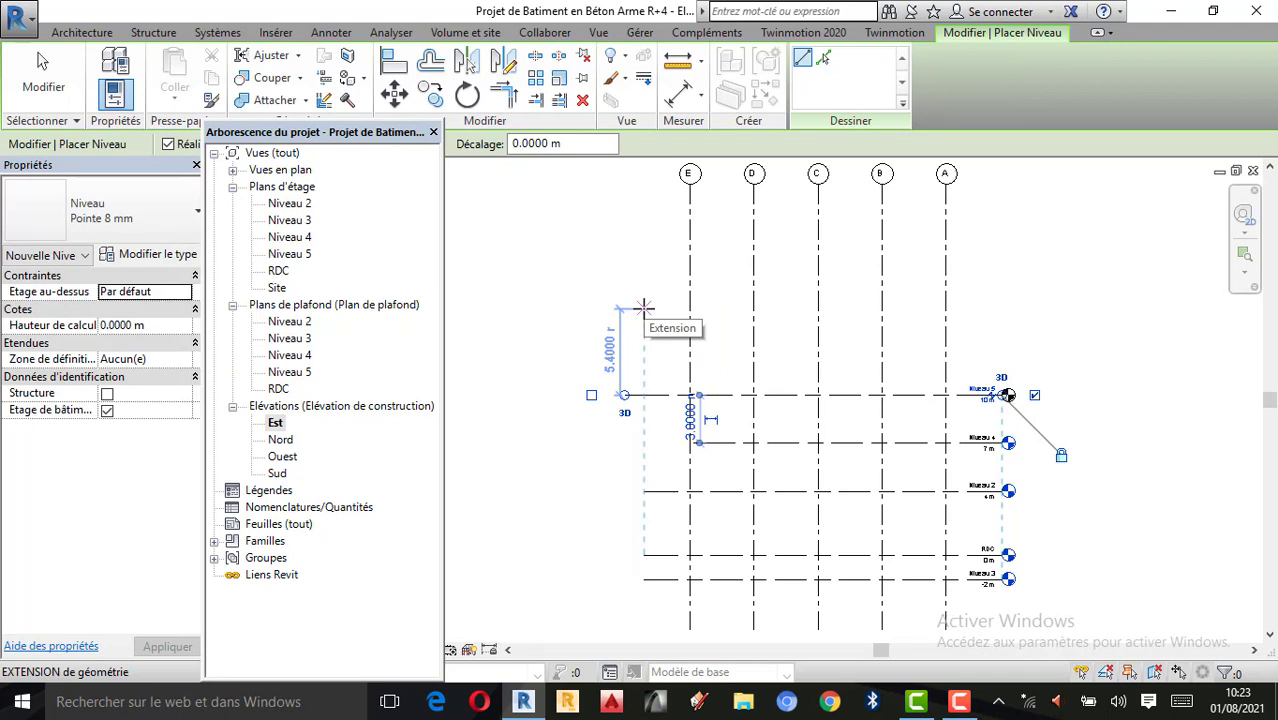
key("ctrl+z")
key("ctrl+z")
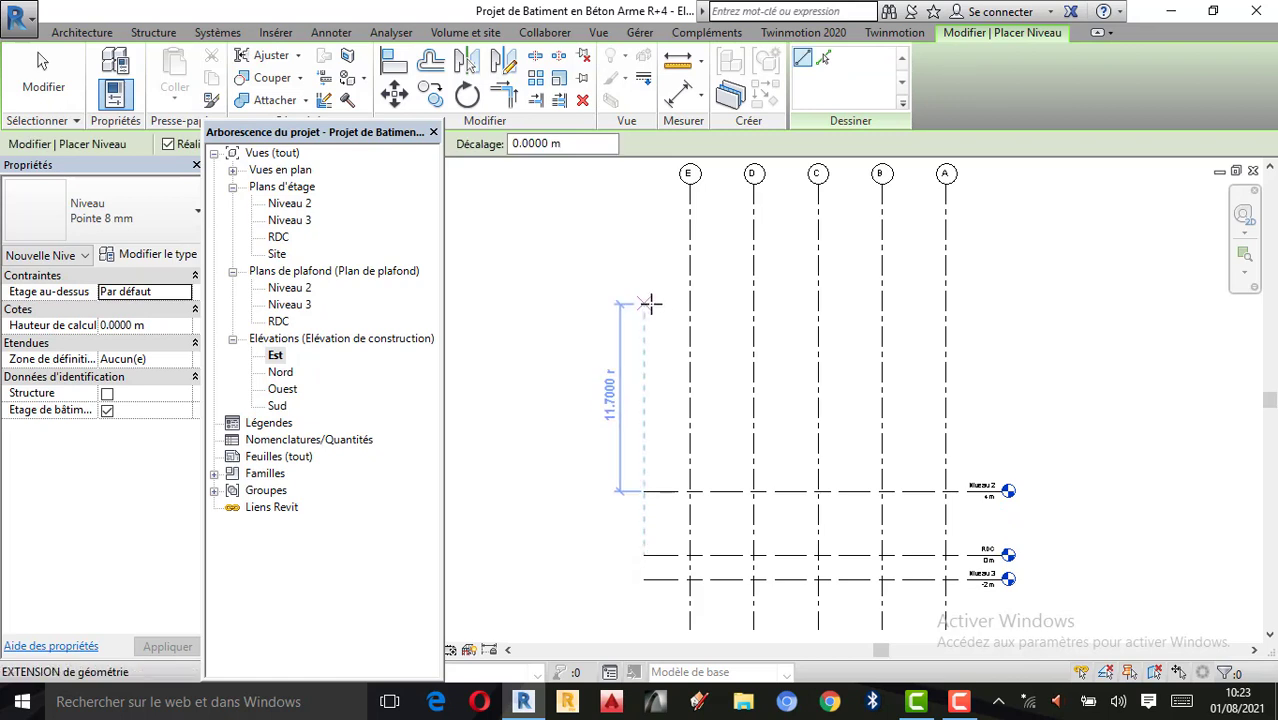
Draw a new level 3 m above Niveau 2, with both ends in line with the existing levels
scroll(660, 305, "up", 1)
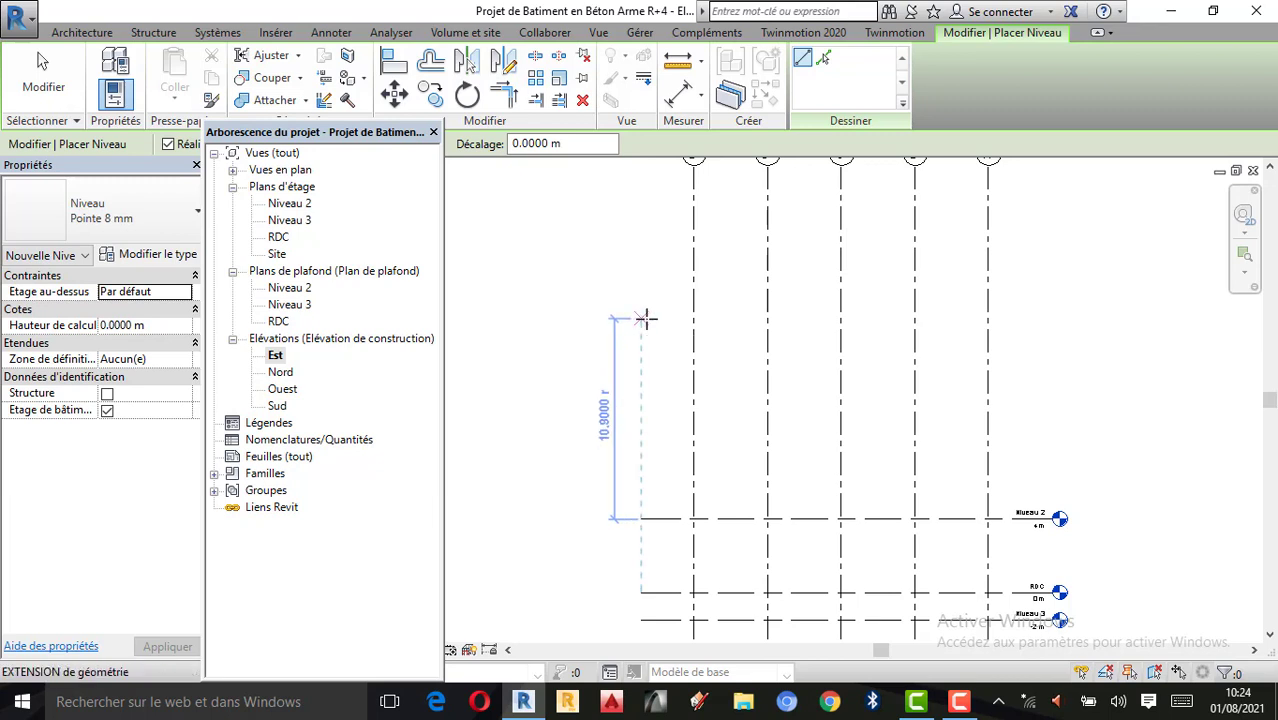
scroll(645, 318, "up", 1)
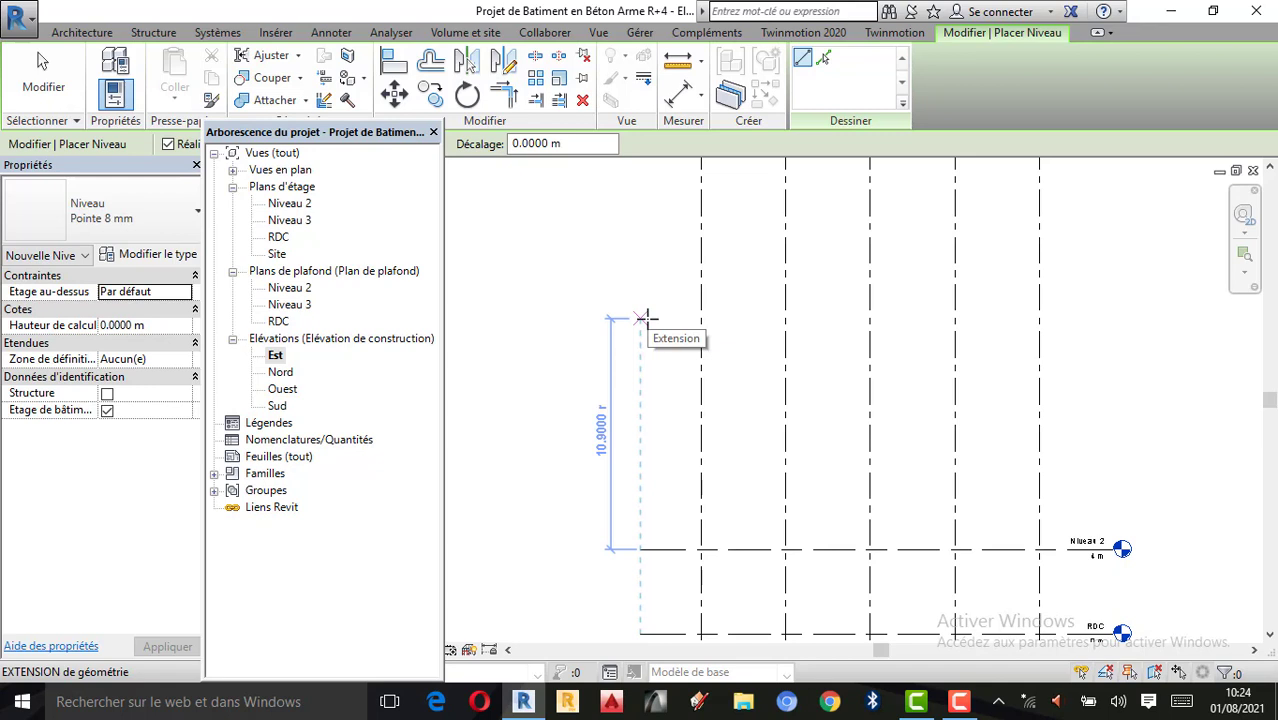
type("3")
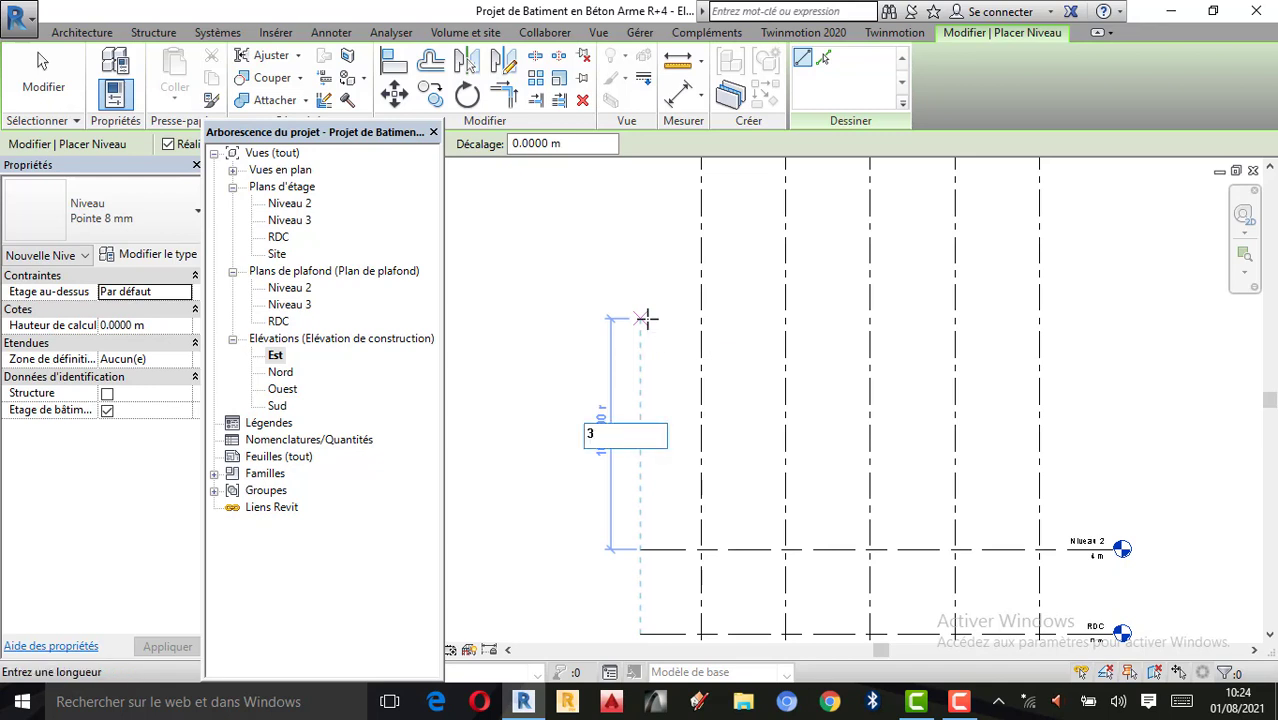
key("Return")
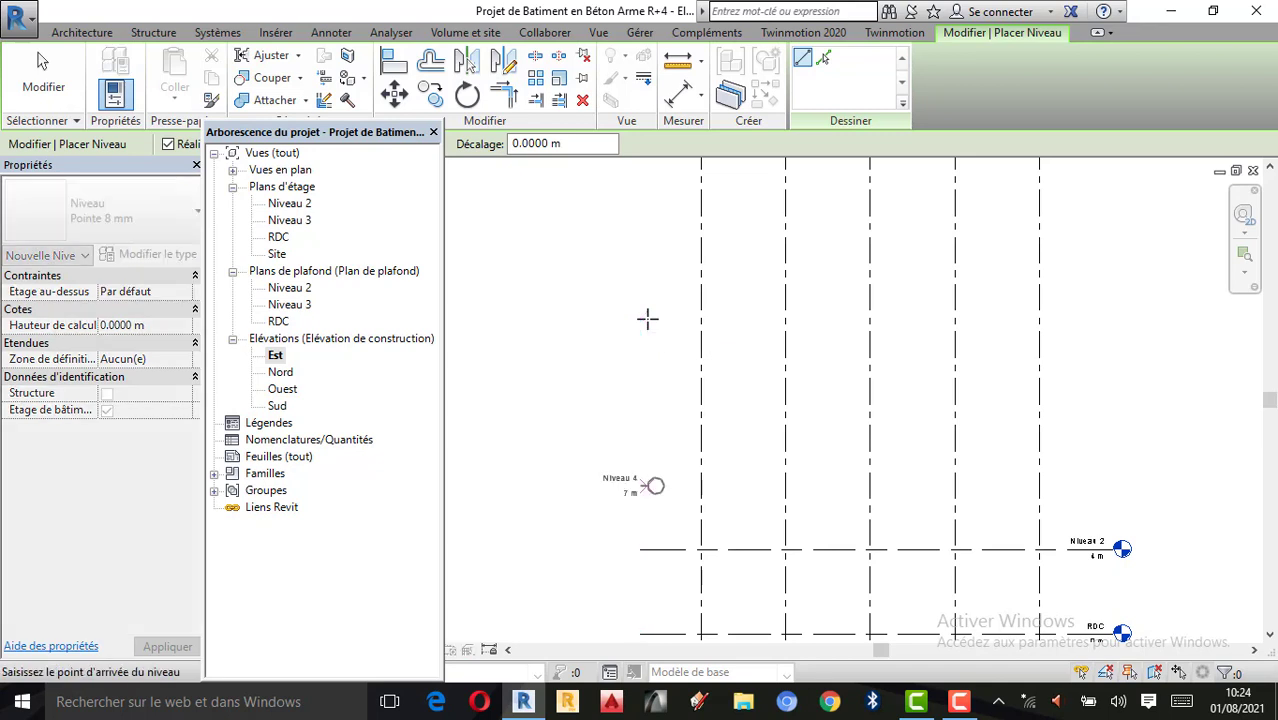
left_click(1113, 435)
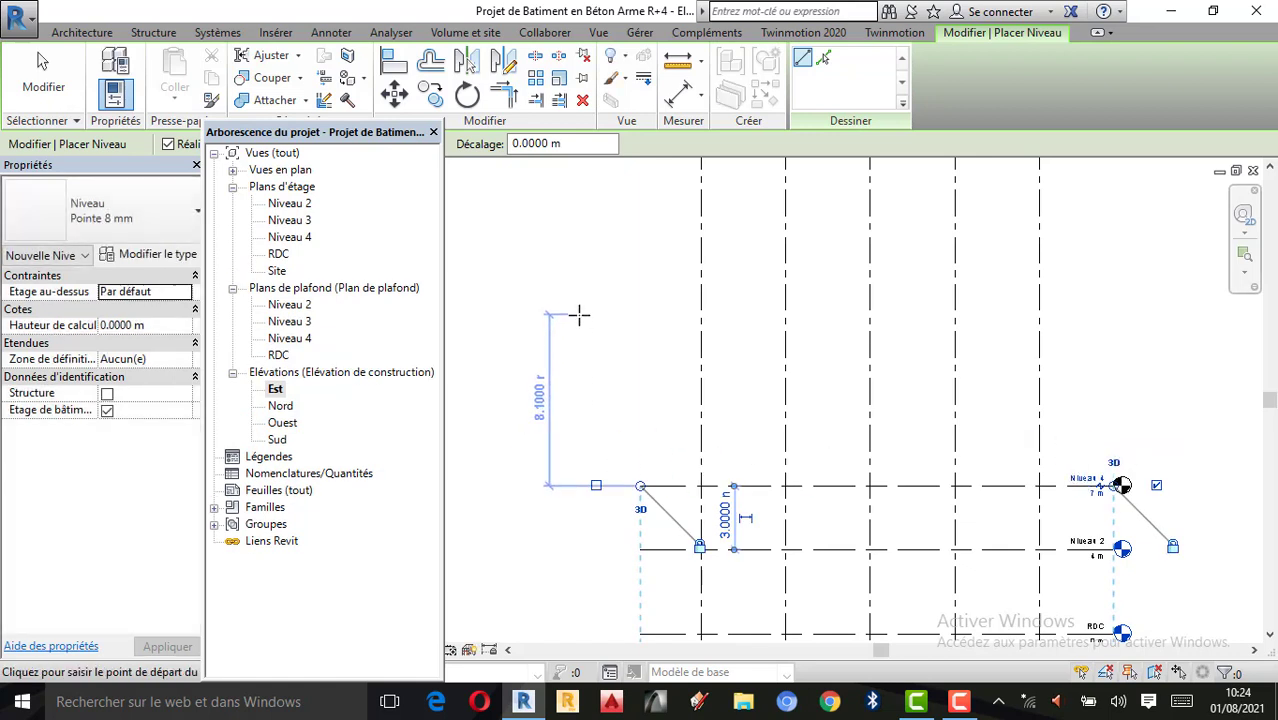
Draw a new level 3 m above Niveau 4, ending in line with the heads of the other levels
type("3")
key("Return")
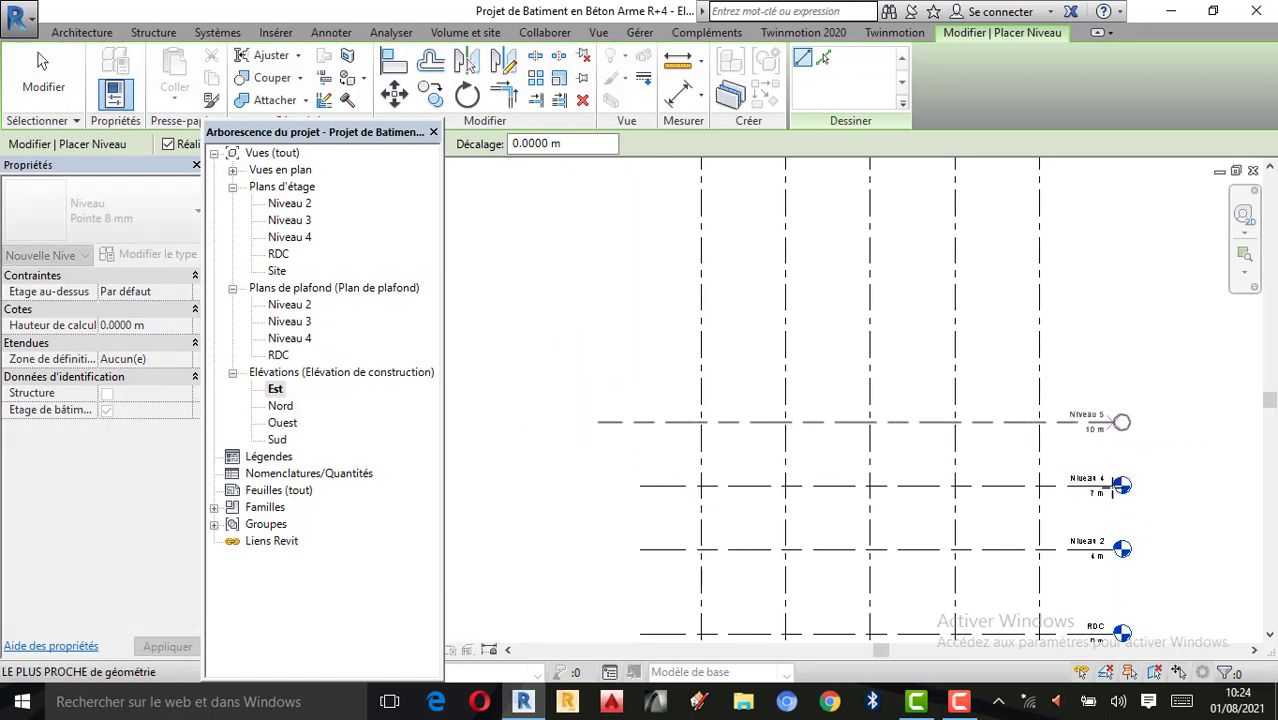
scroll(1123, 490, "up", 2)
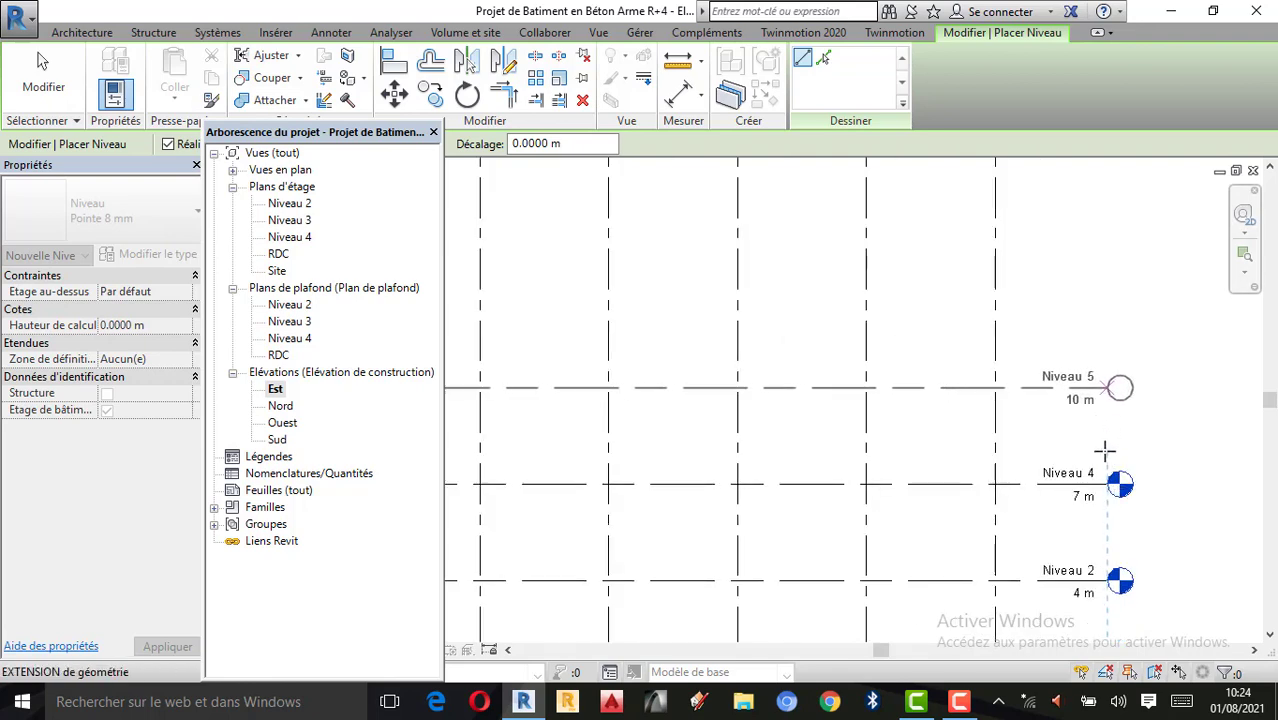
left_click(1104, 450)
Draw a new level 3 m above Niveau 5, ending in line with the heads of the other levels
scroll(1150, 442, "down", 2)
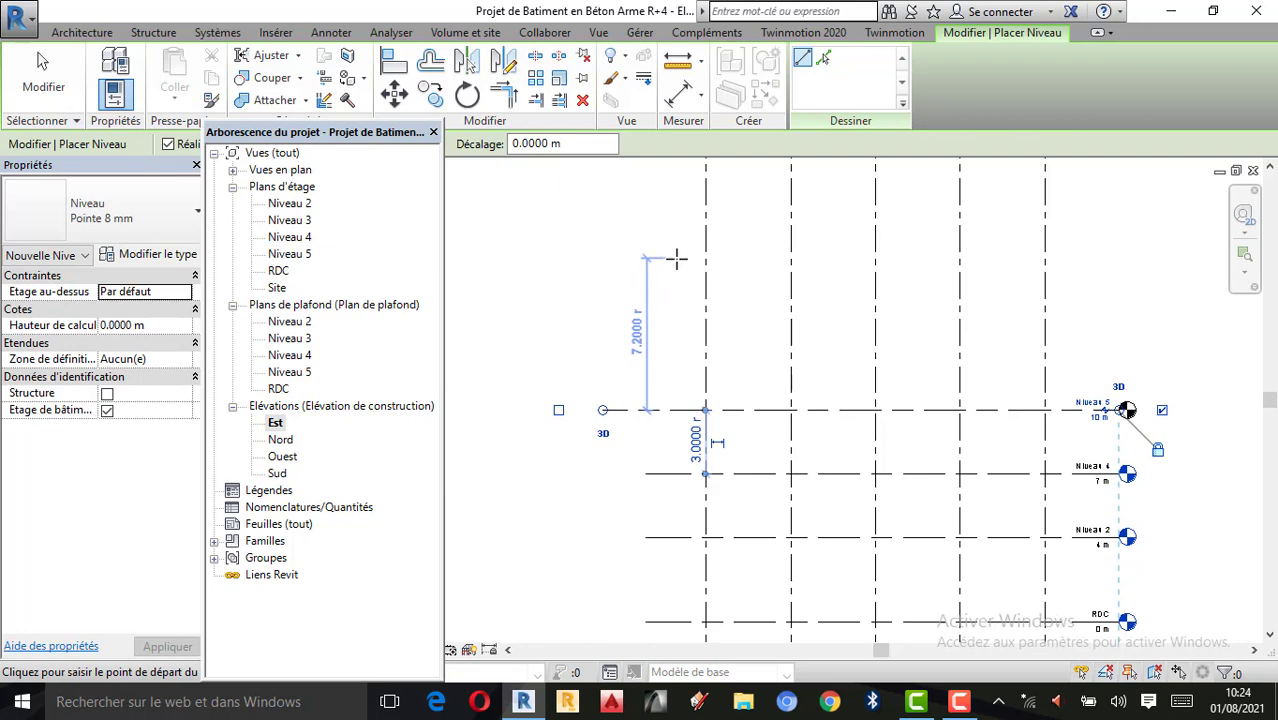
type("3")
key("Return")
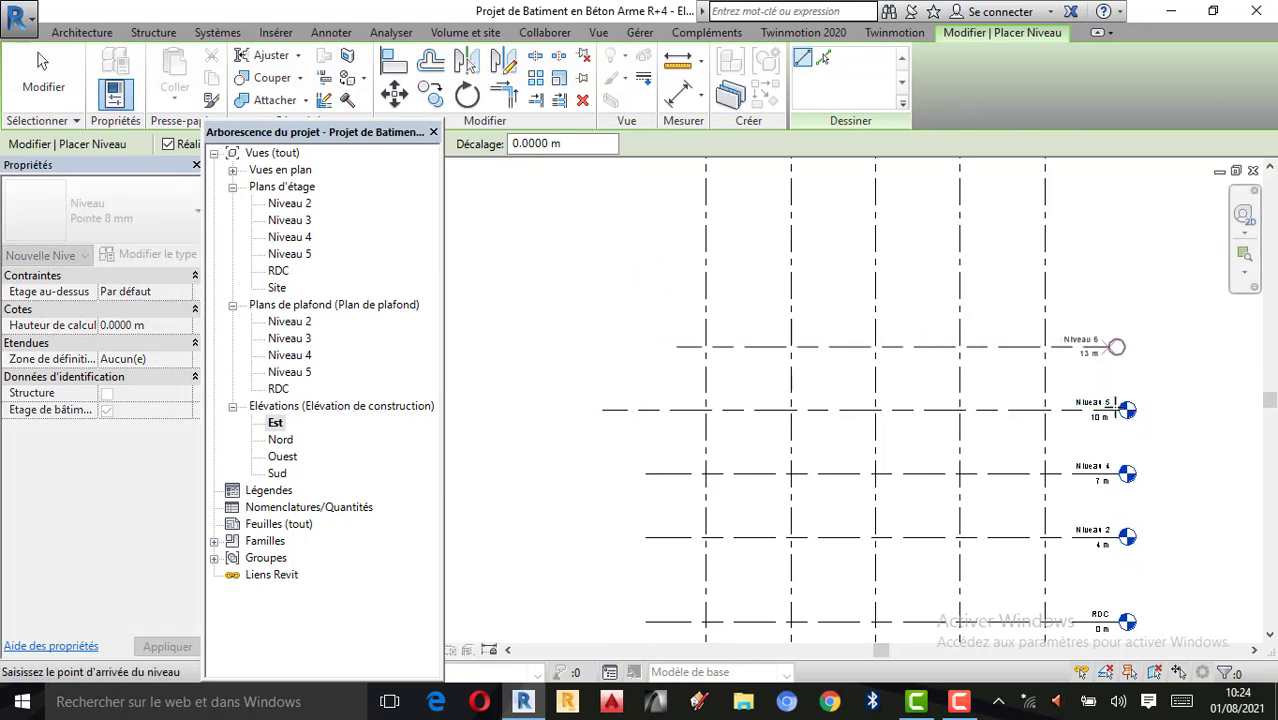
left_click(1128, 347)
Draw a new level 3 m above Niveau 6, ending in line with the heads of the other levels
scroll(950, 295, "down", 1)
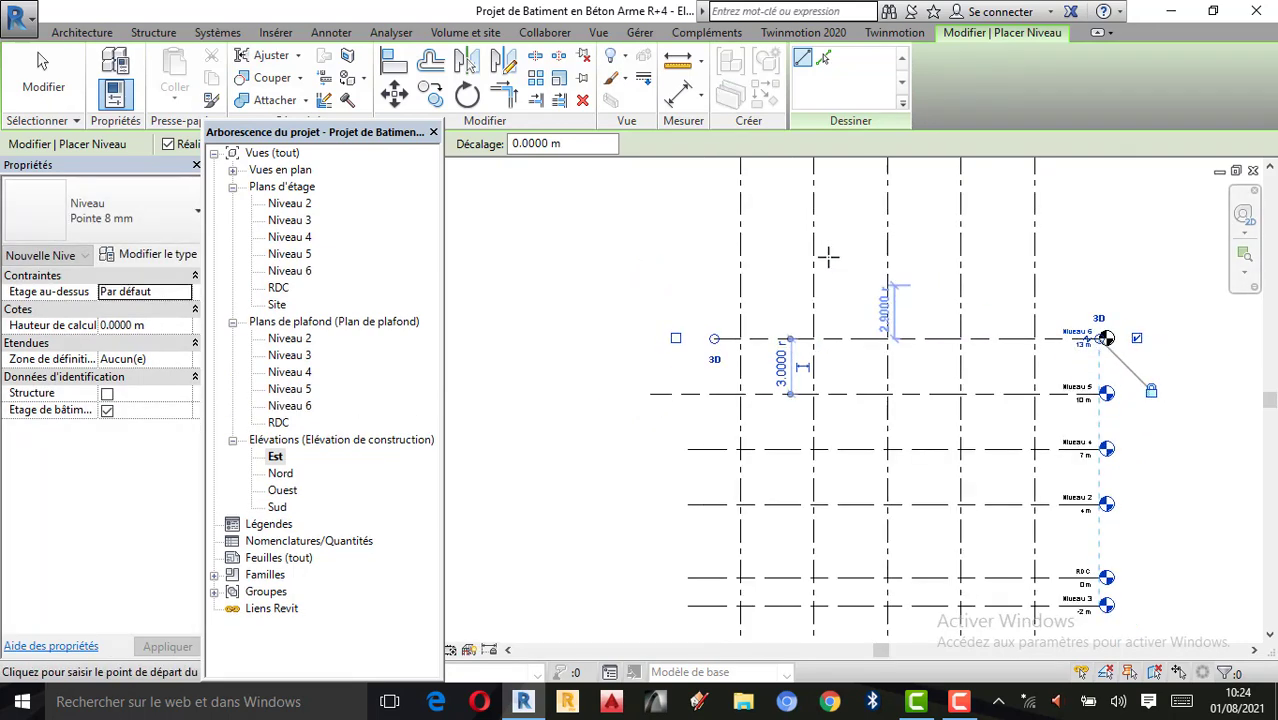
scroll(828, 257, "down", 1)
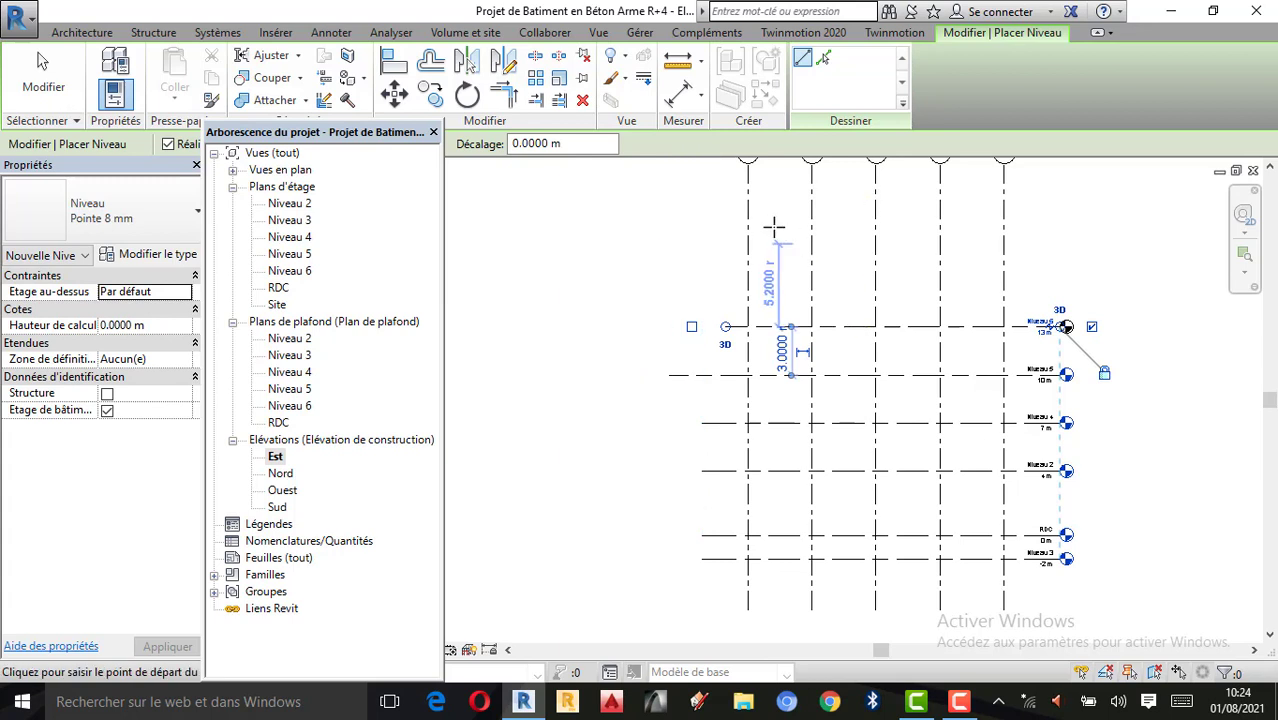
type("3")
key("Return")
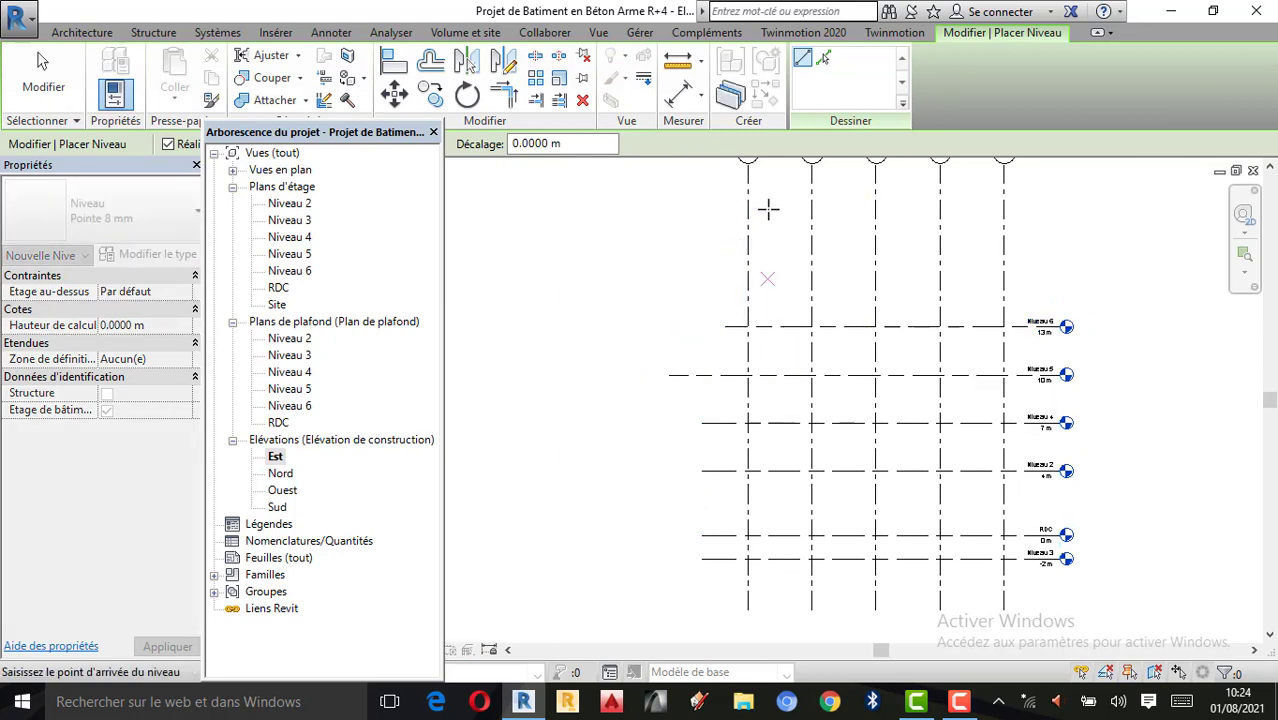
left_click(1066, 288)
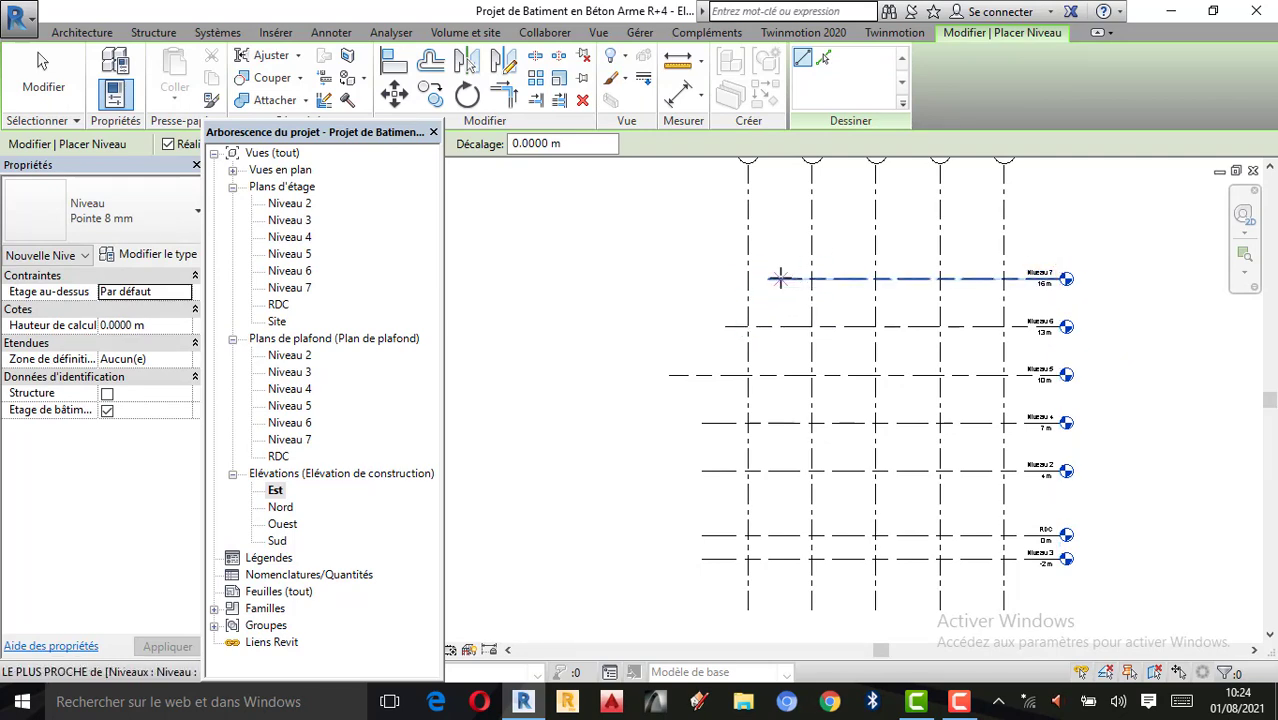
Finish placing levels and extend the headless end of Niveau 6 into line with those of the lower levels
key("Escape")
key("Escape")
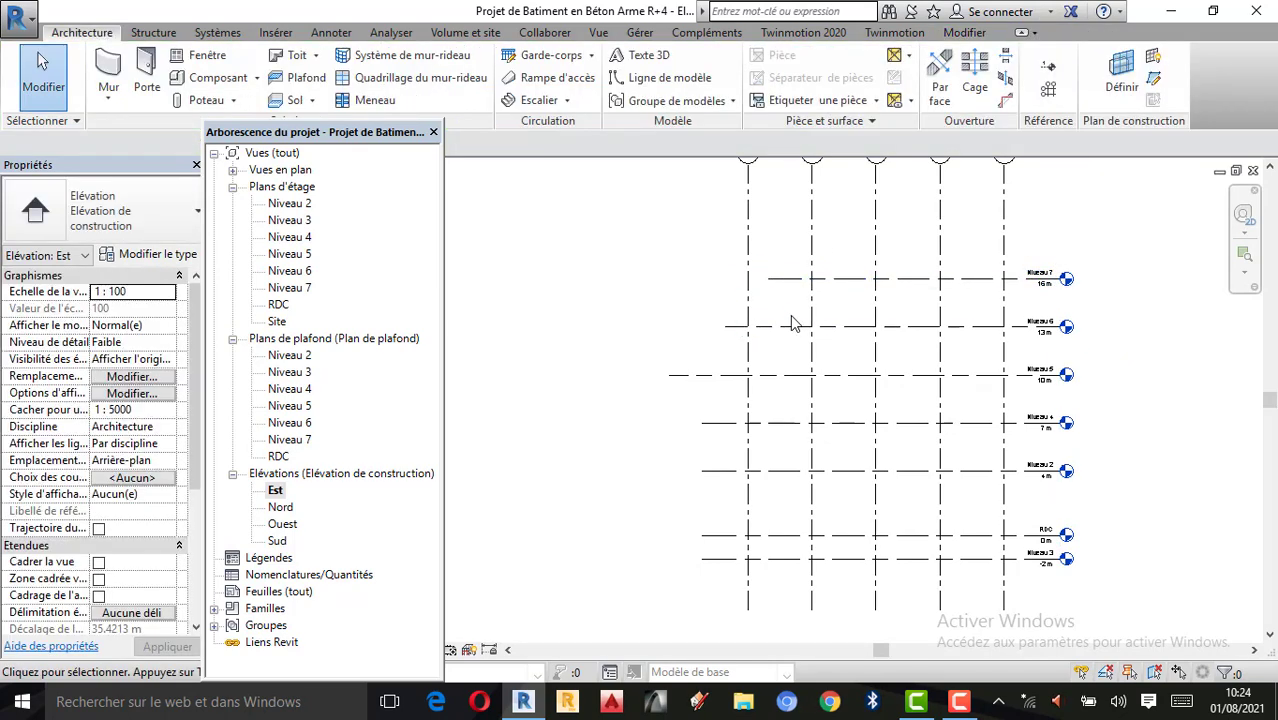
left_click(792, 325)
left_click_drag(726, 328, 717, 328)
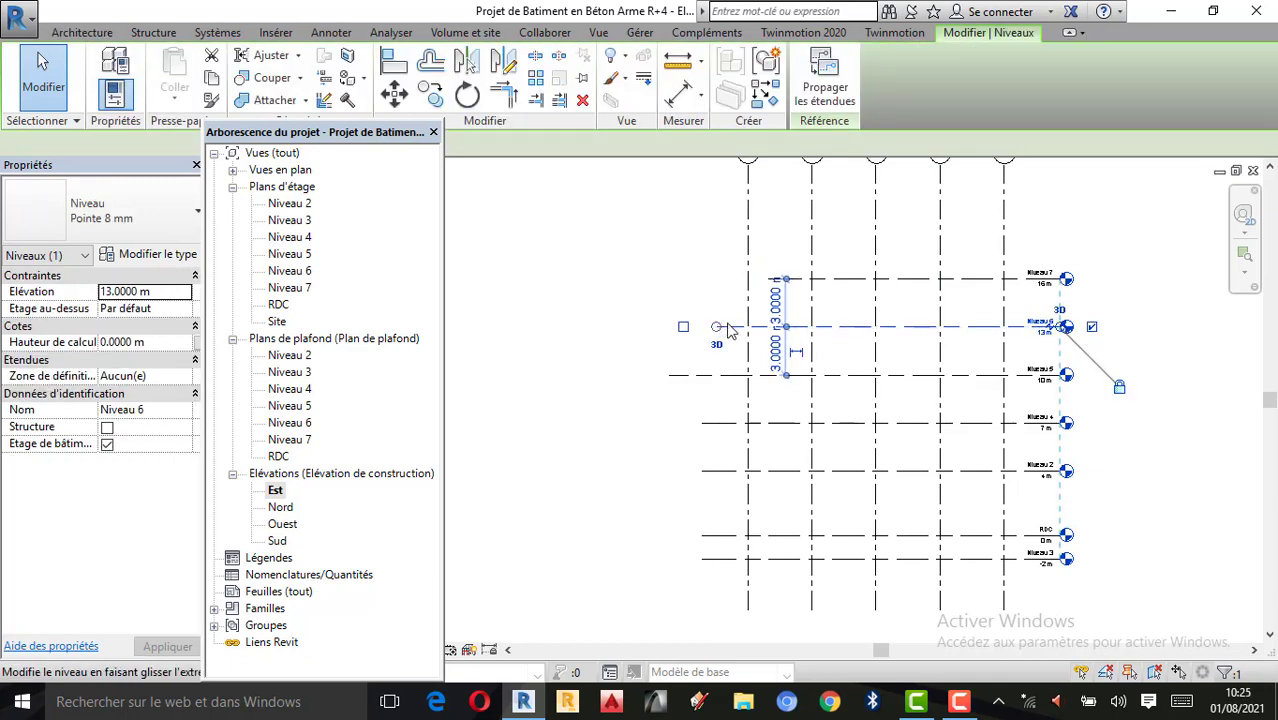
key("Escape")
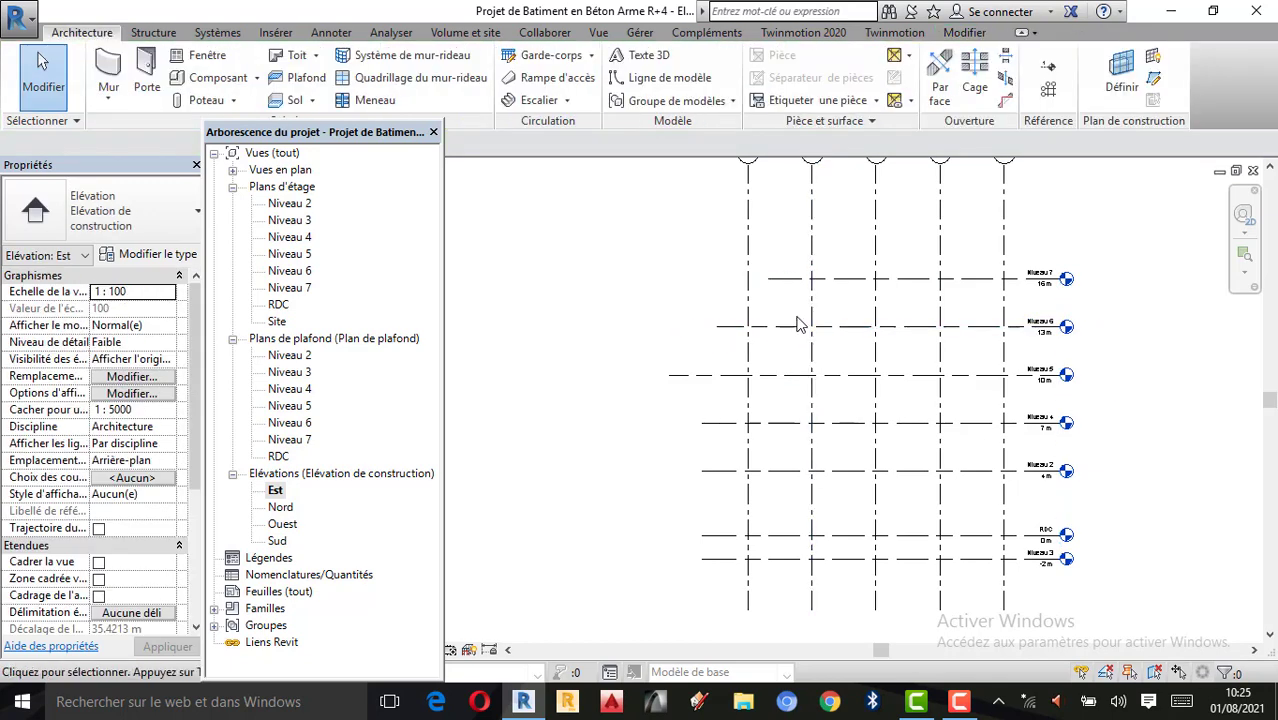
left_click(717, 327)
mouse_move(716, 327)
left_mouse_down()
mouse_move(684, 327)
mouse_move(703, 327)
left_mouse_up()
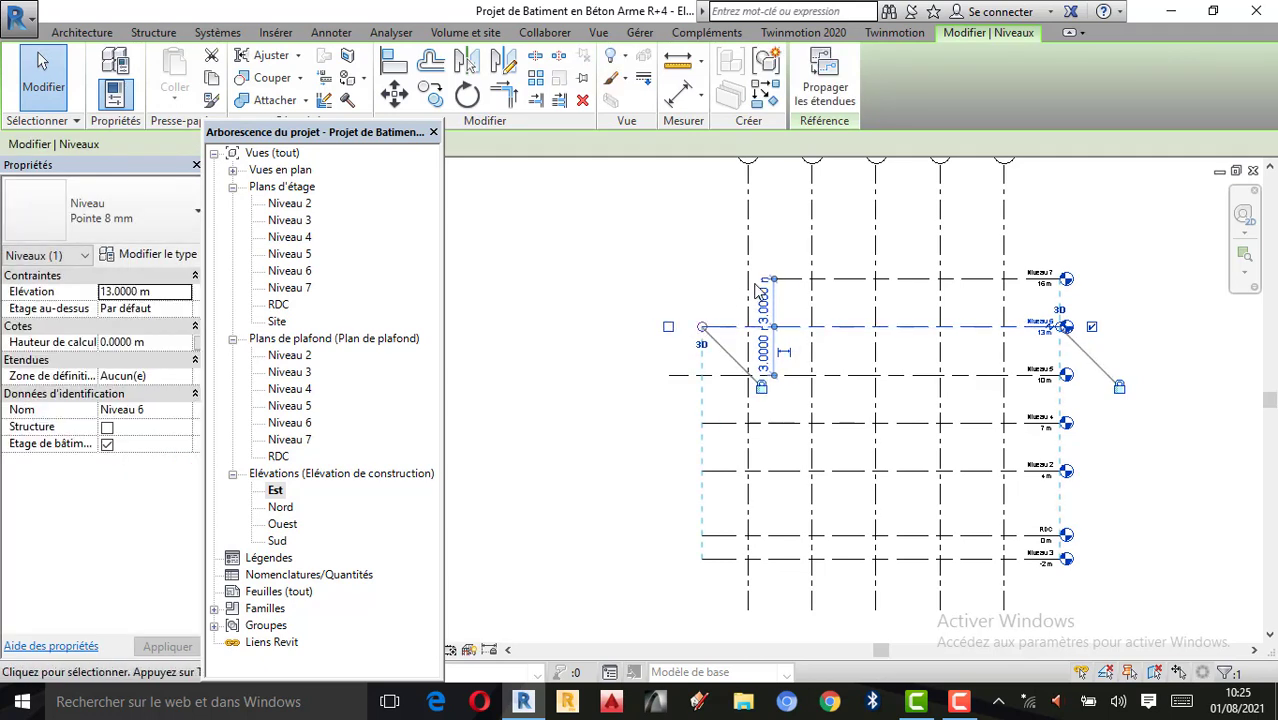
Align the headless ends of Niveau 7 and Niveau 5 with those of the other levels
left_click(790, 279)
left_click_drag(730, 280, 702, 280)
left_click(677, 380)
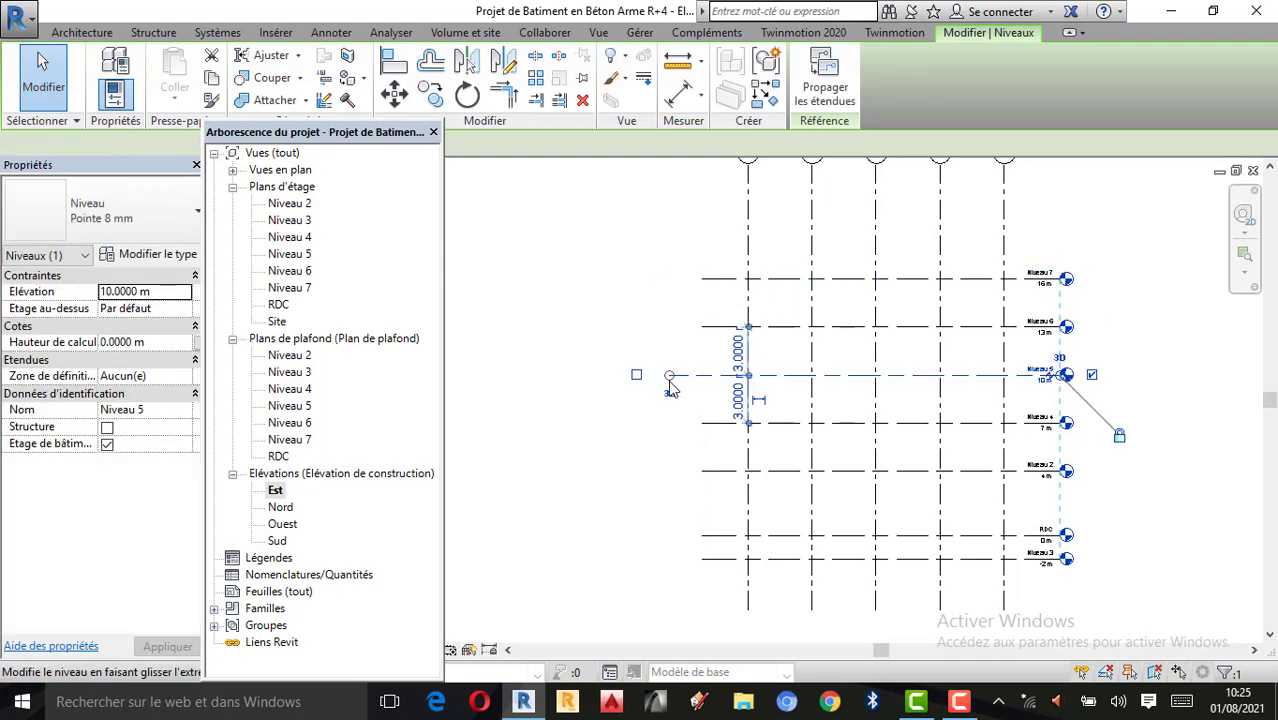
left_click_drag(670, 377, 700, 450)
left_click(652, 452)
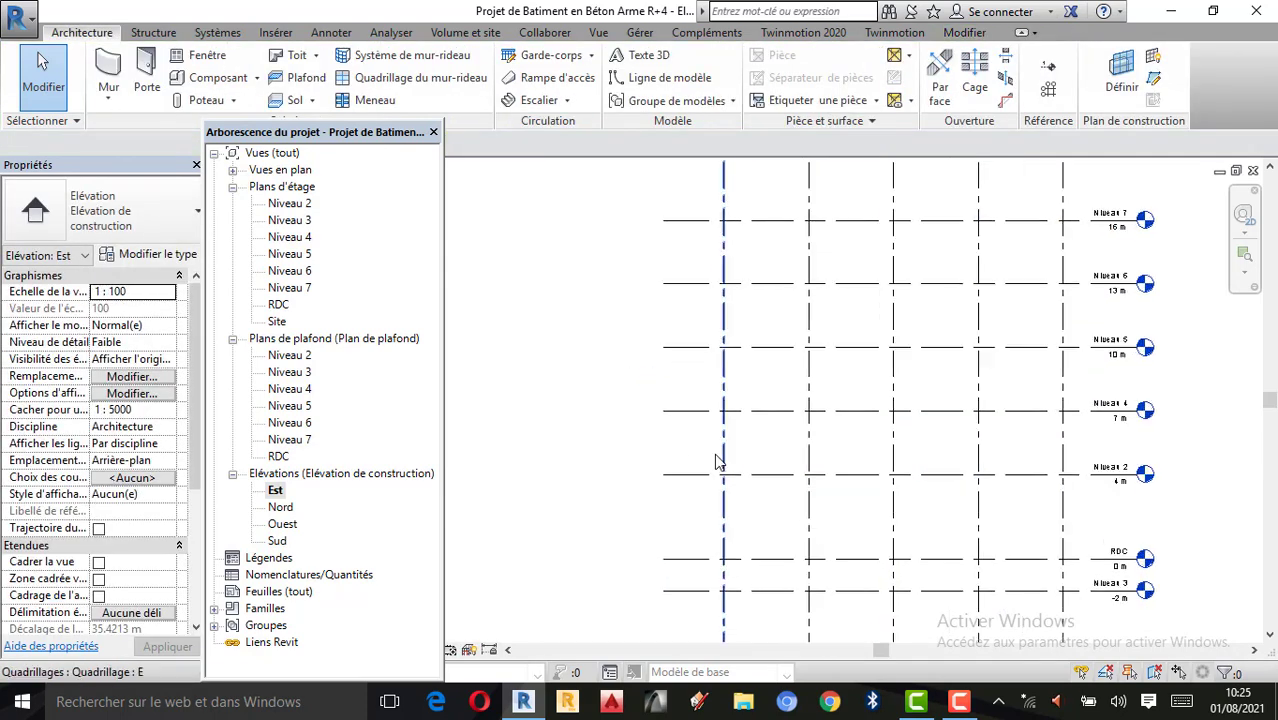
Shorten grids A, B, D and E together so that their bubbles sit just above Niveau 7
scroll(850, 375, "down", 2)
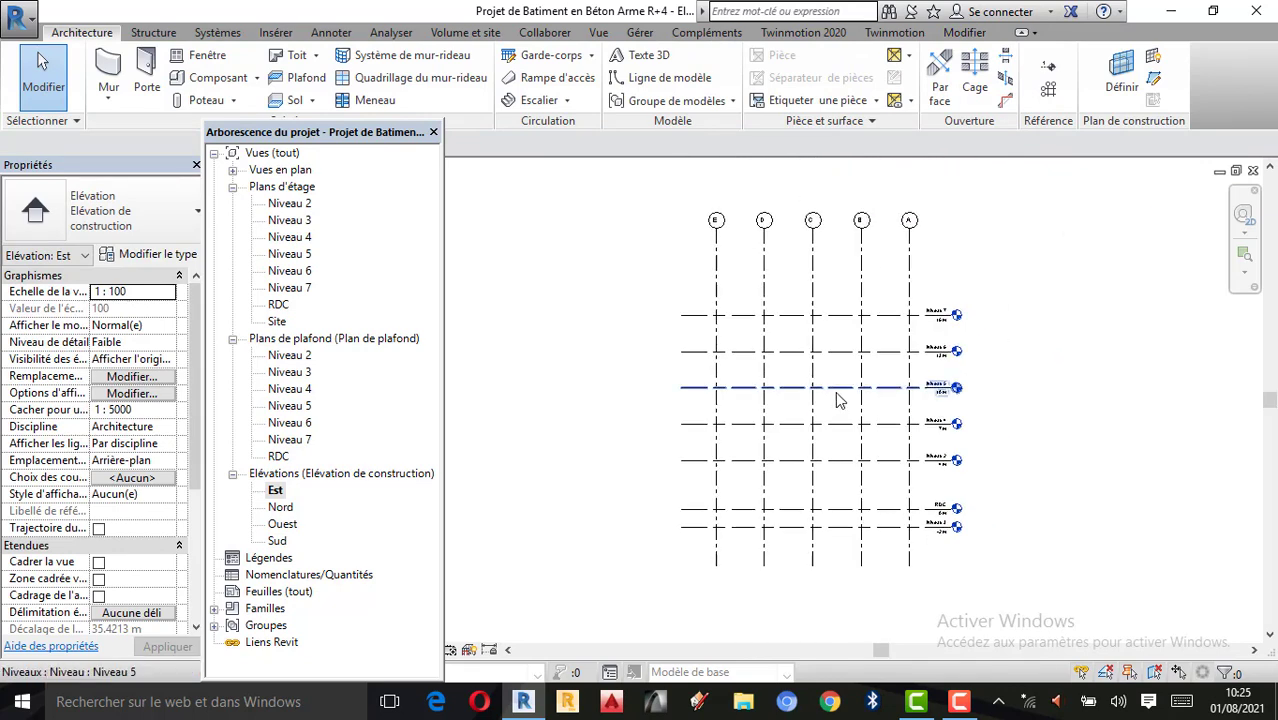
scroll(922, 320, "up", 1)
left_click(910, 212)
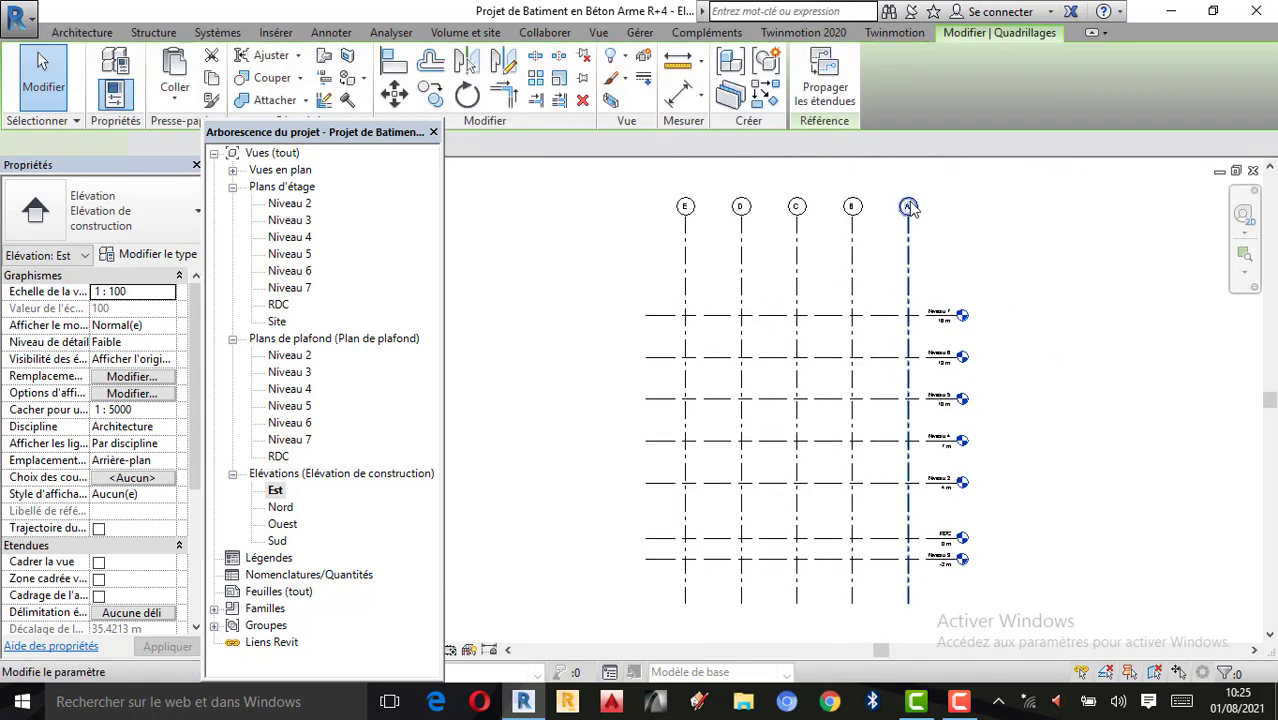
left_click(909, 208)
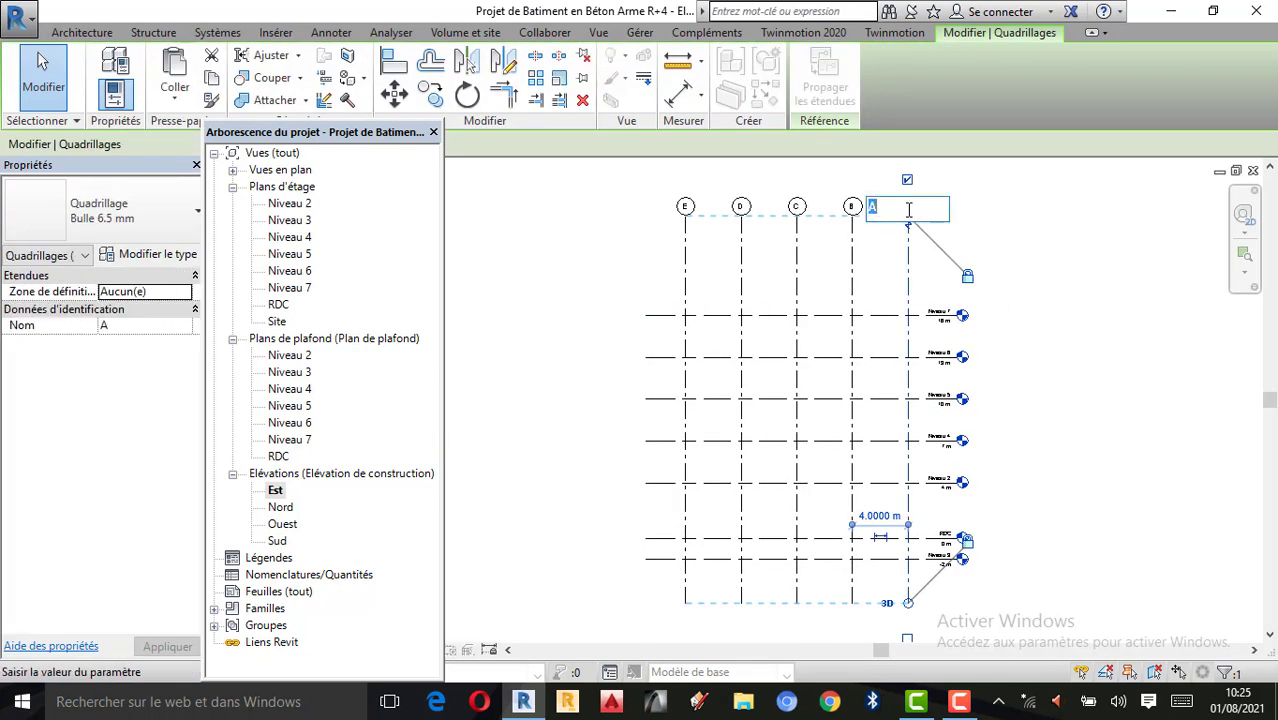
left_click(1042, 198)
left_click_drag(909, 217, 908, 270)
Lower the bubble end of grid C into line with the other grid bubbles
left_click(796, 230)
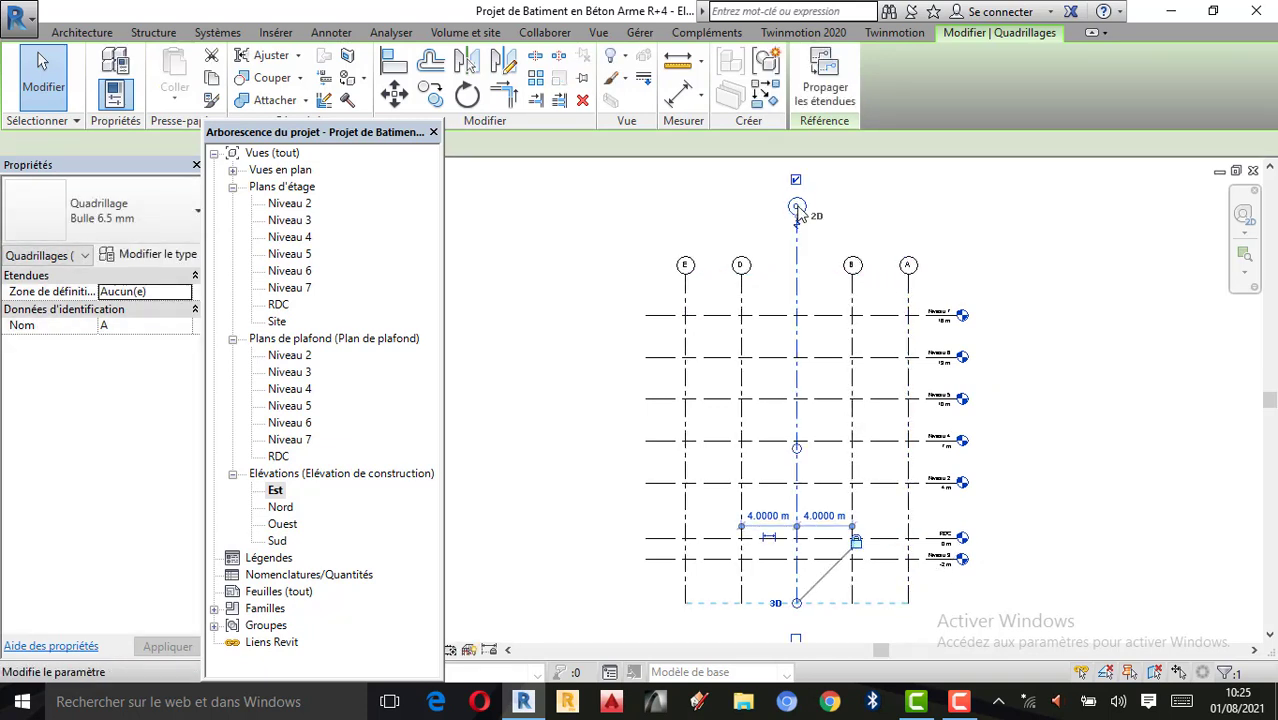
left_click(796, 207)
left_click(819, 244)
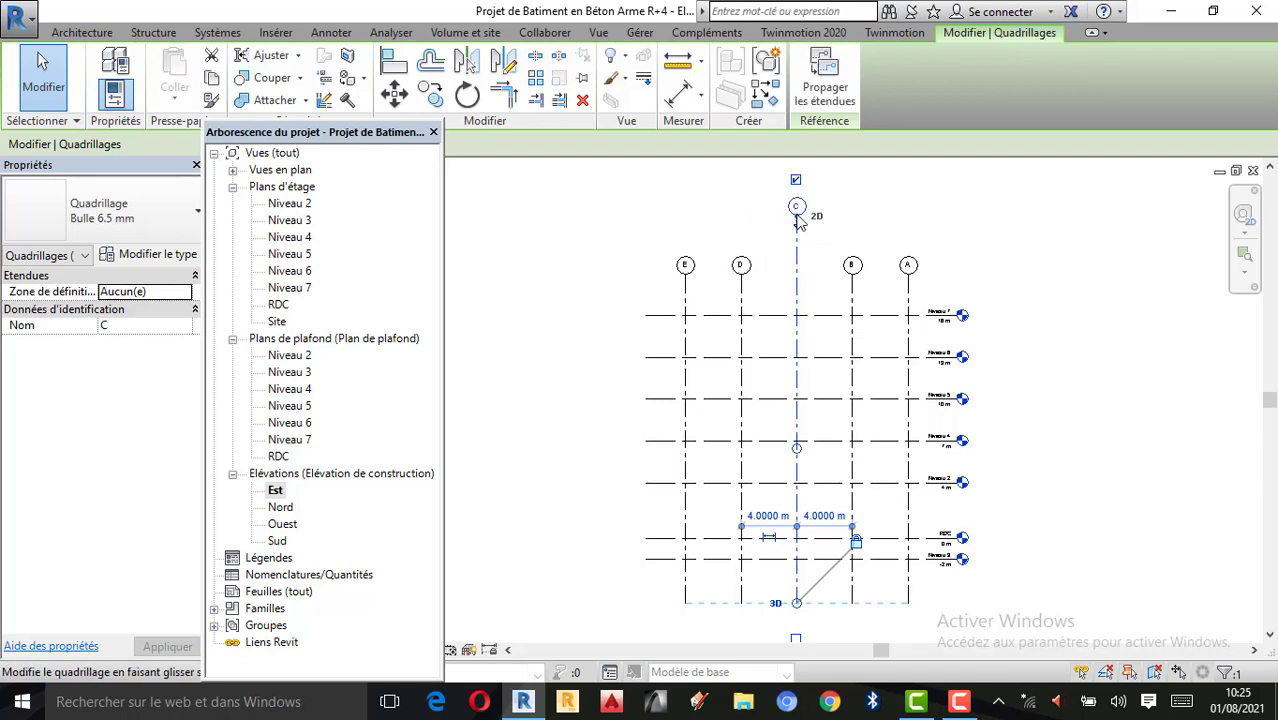
left_click_drag(796, 228, 796, 272)
left_click(868, 348)
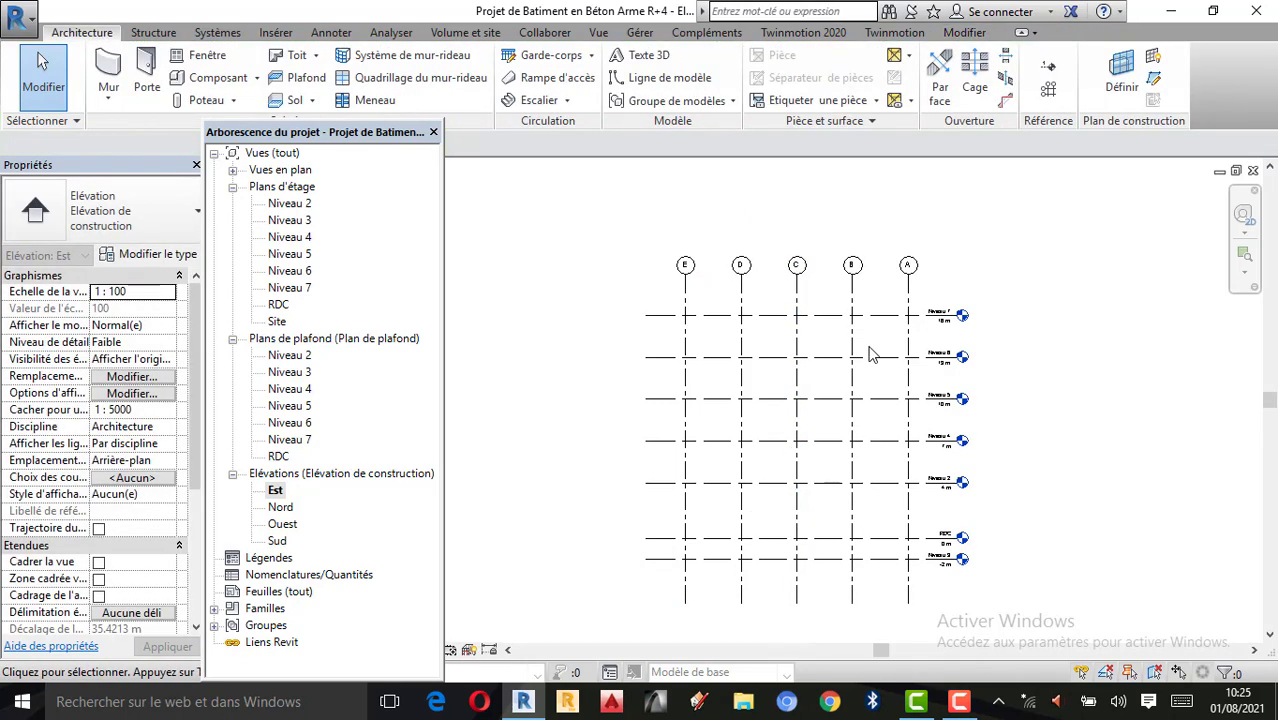
Examine the level names, elevations and spacing from Niveau 3 up to Niveau 7 in the Est elevation
scroll(868, 350, "up", 2)
scroll(986, 322, "down", 1)
scroll(893, 415, "up", 1)
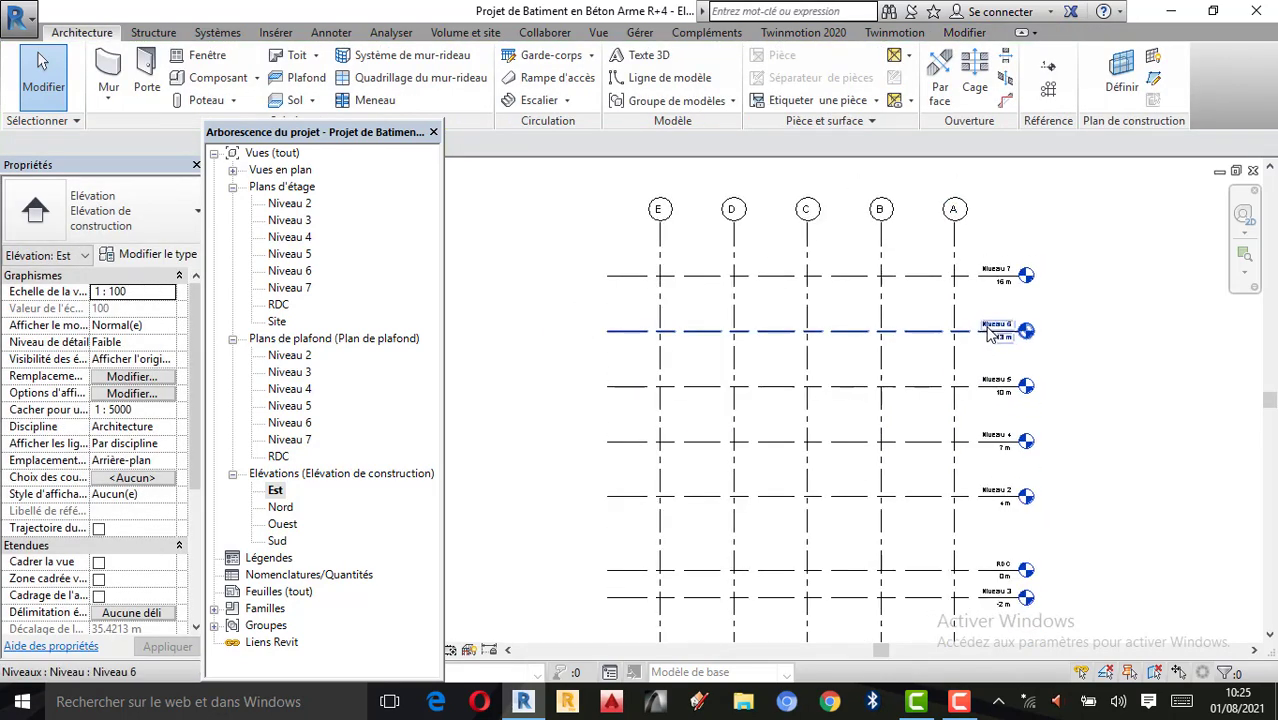
scroll(893, 402, "down", 2)
scroll(880, 390, "up", 2)
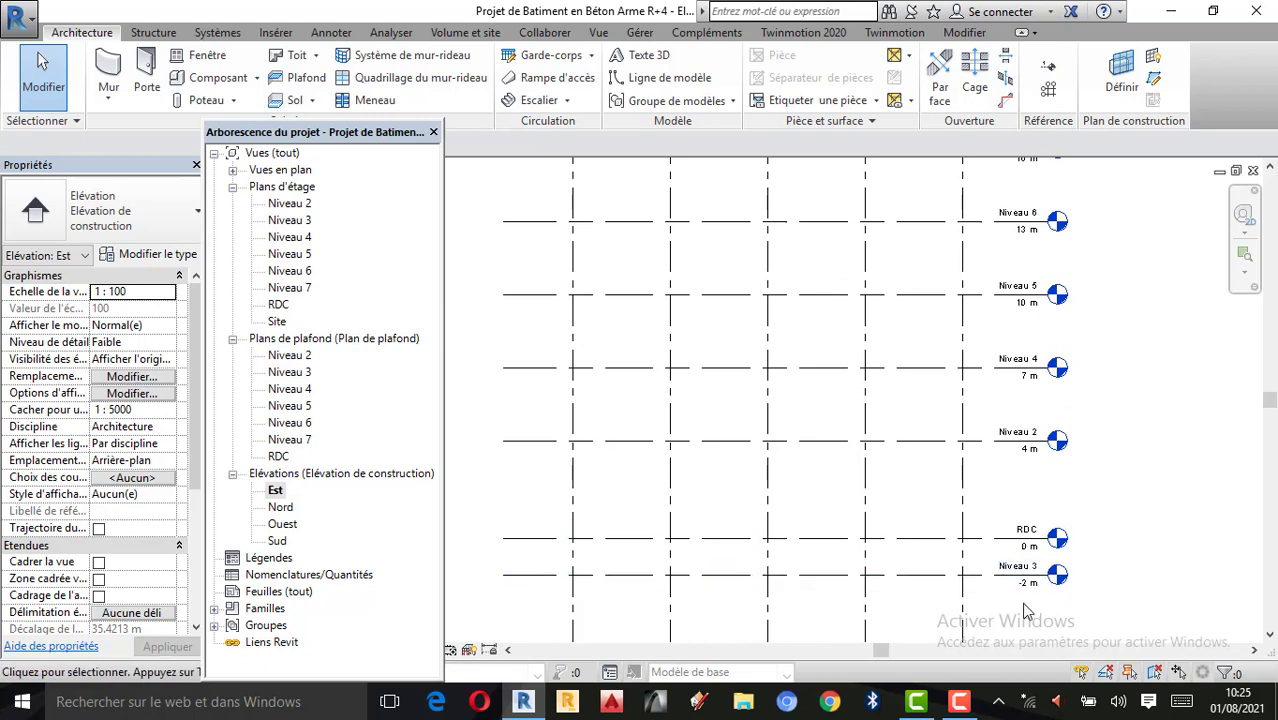
scroll(1023, 602, "up", 2)
scroll(1090, 586, "down", 1)
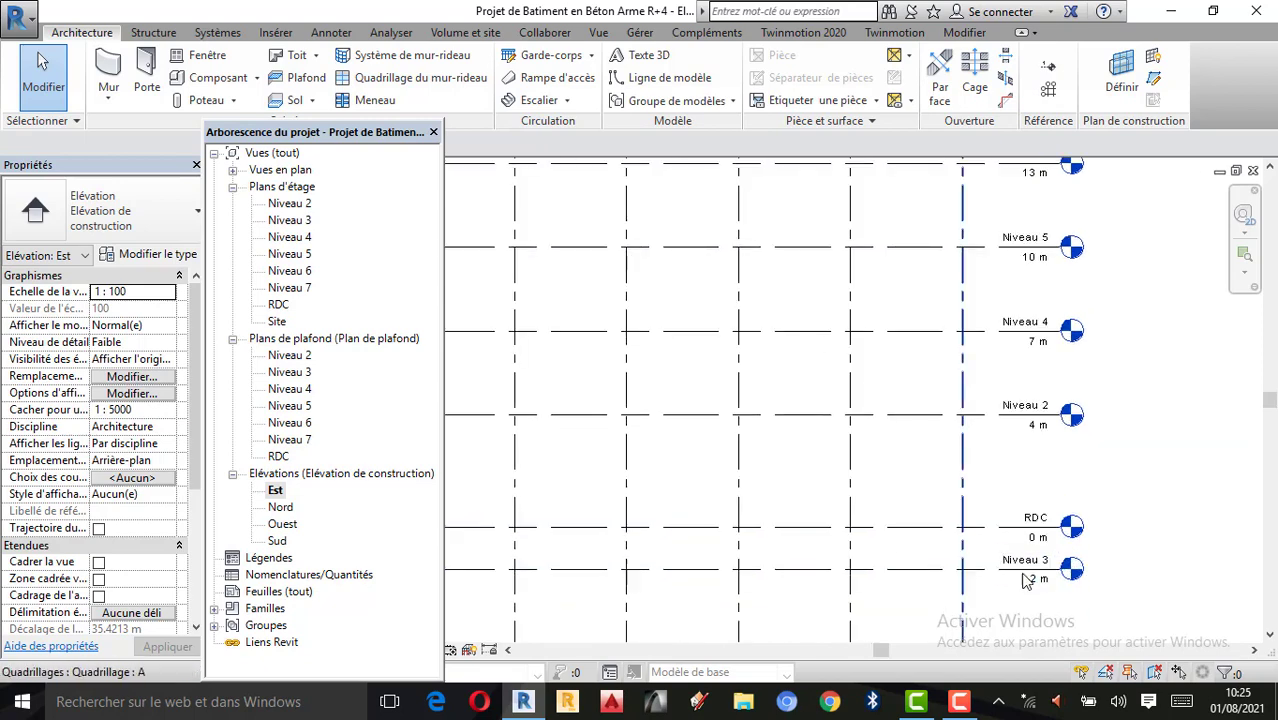
scroll(1025, 580, "down", 1)
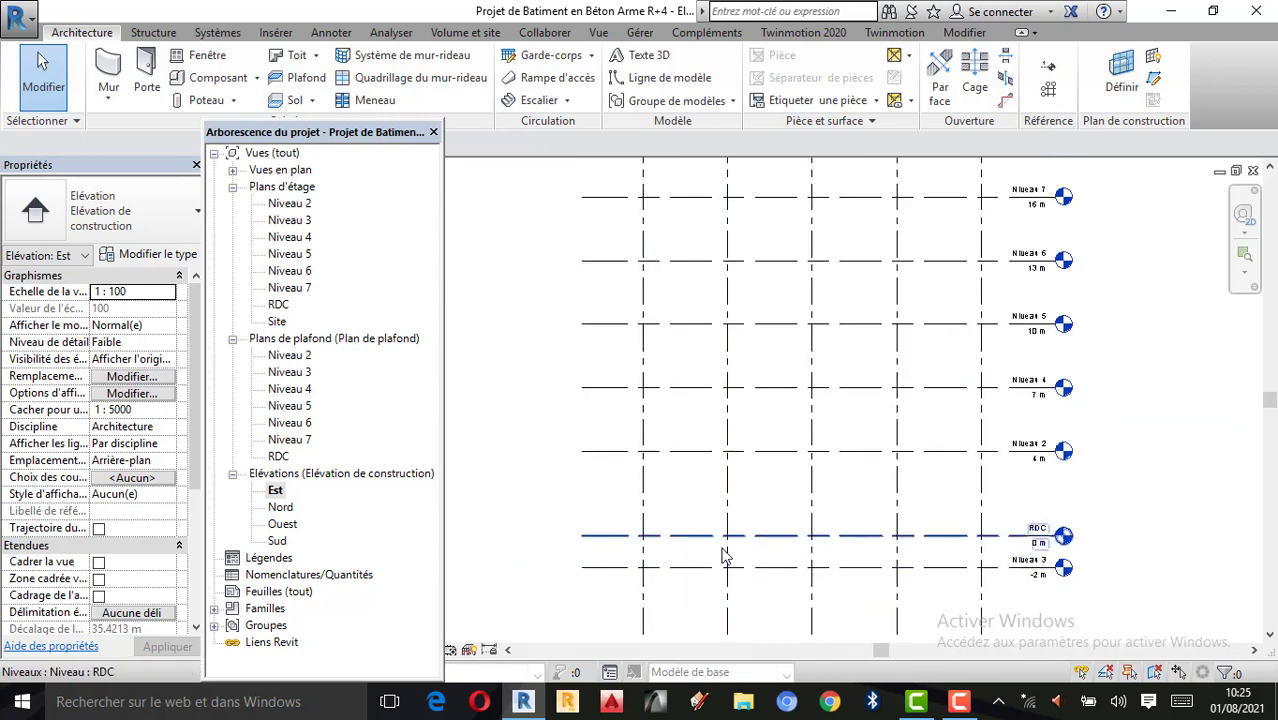
scroll(790, 565, "up", 1)
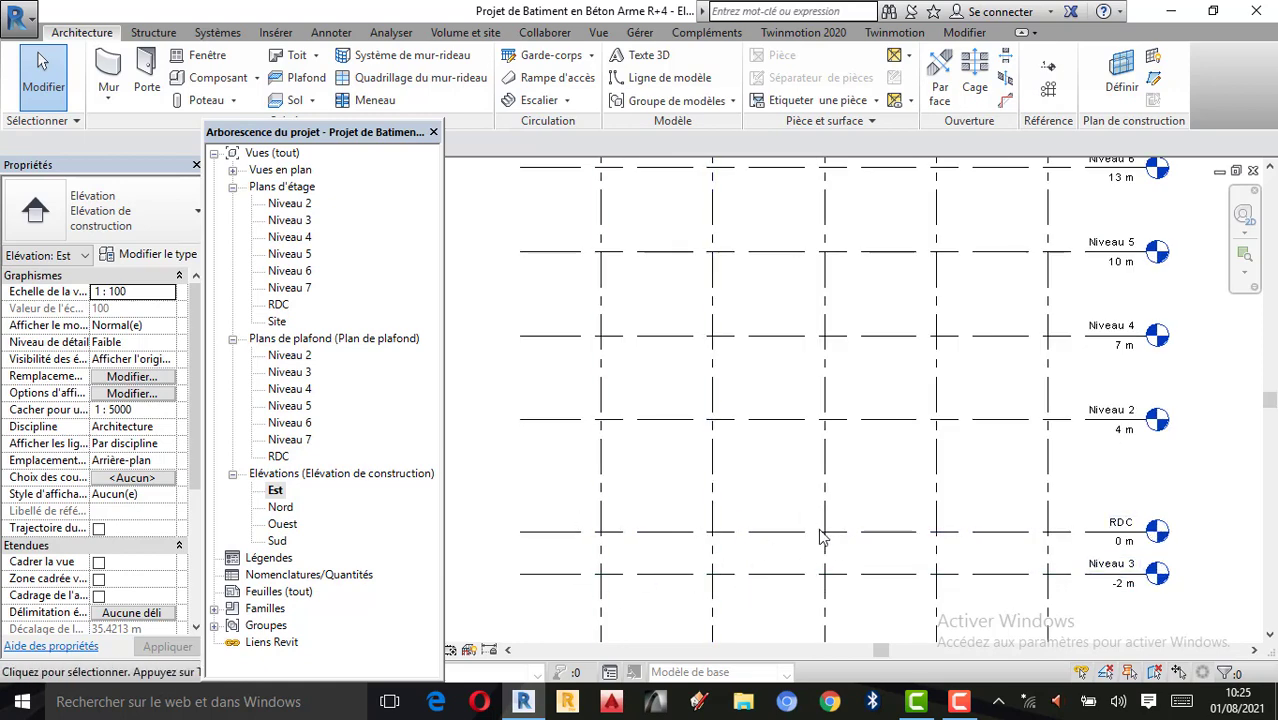
scroll(820, 537, "down", 1)
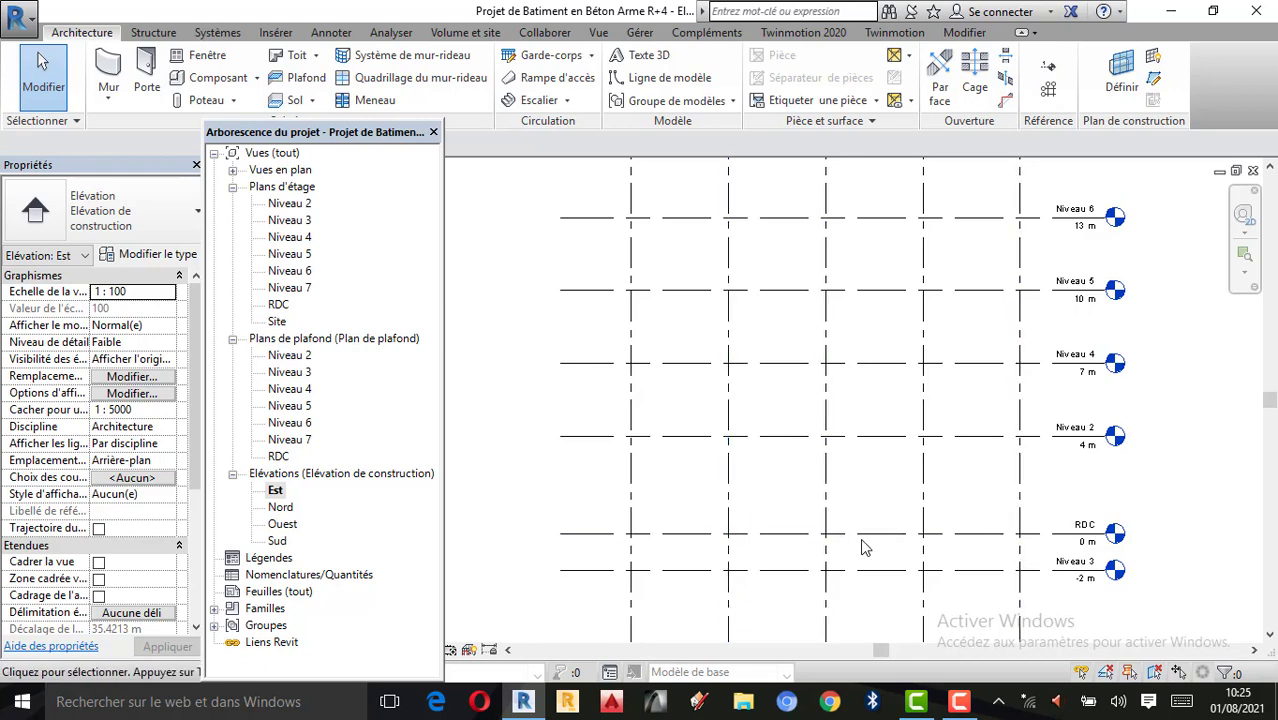
scroll(865, 547, "down", 1)
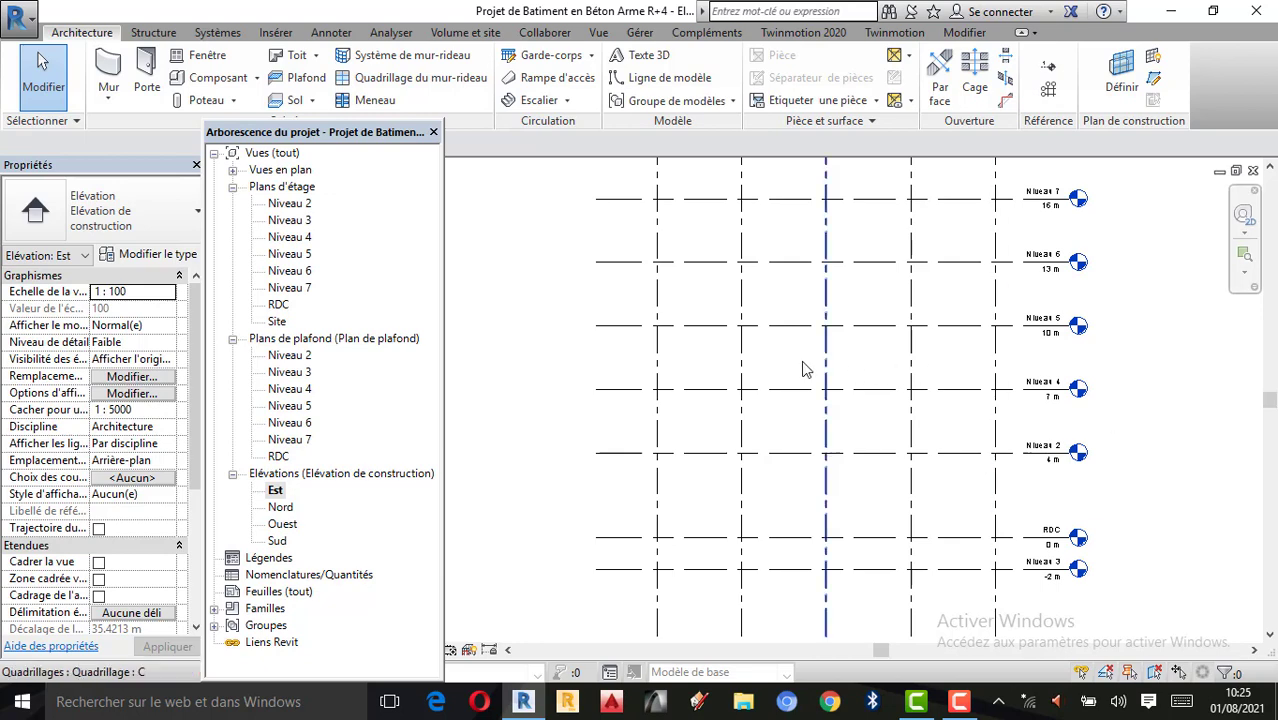
scroll(842, 421, "down", 1)
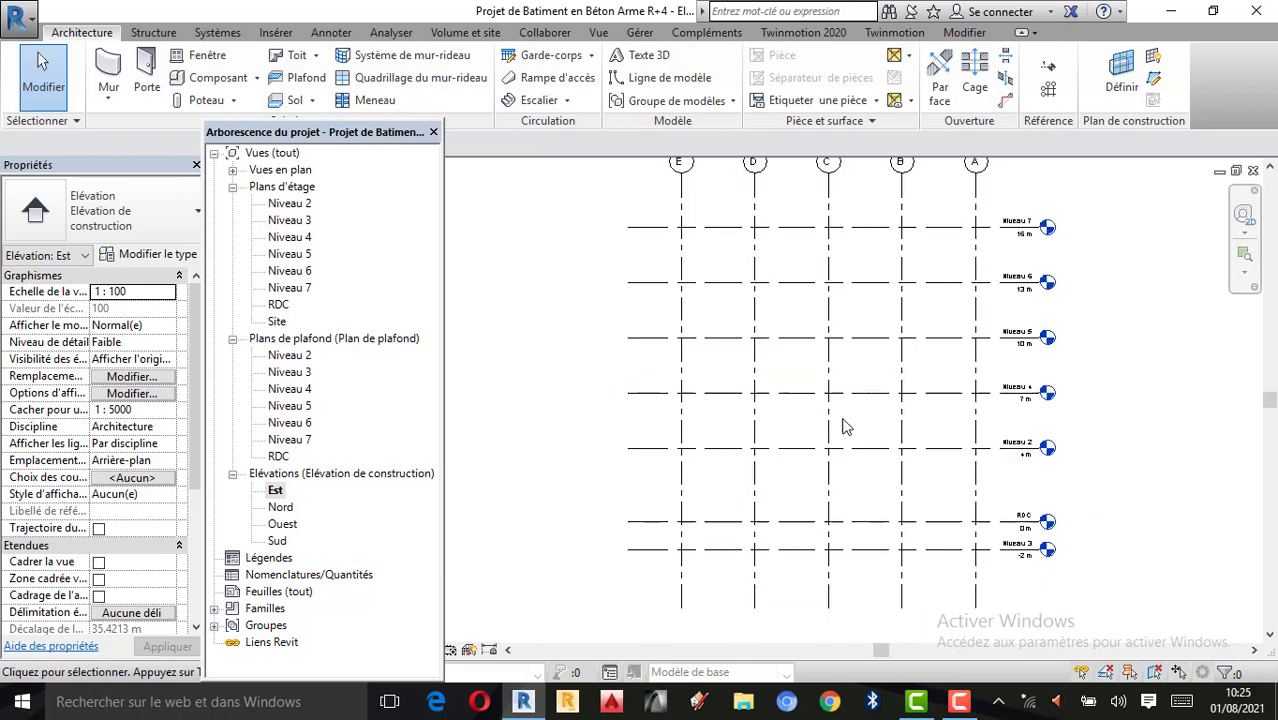
scroll(926, 235, "up", 1)
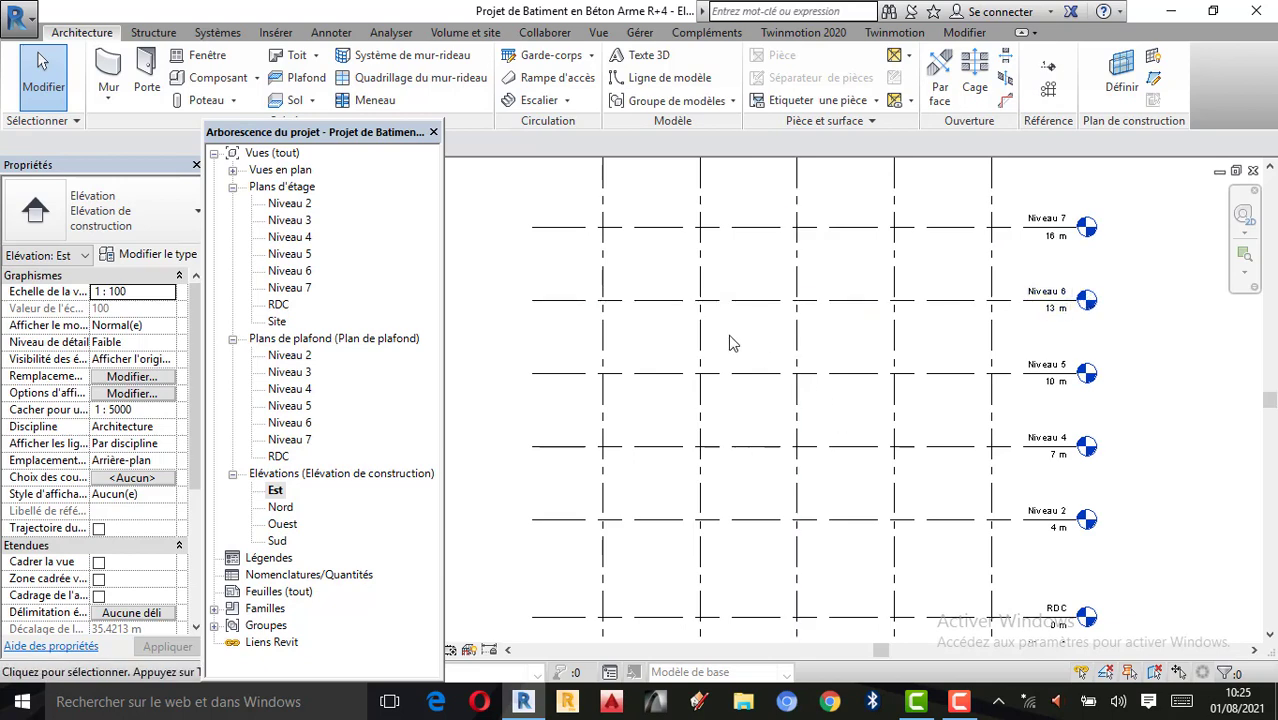
scroll(730, 343, "down", 1)
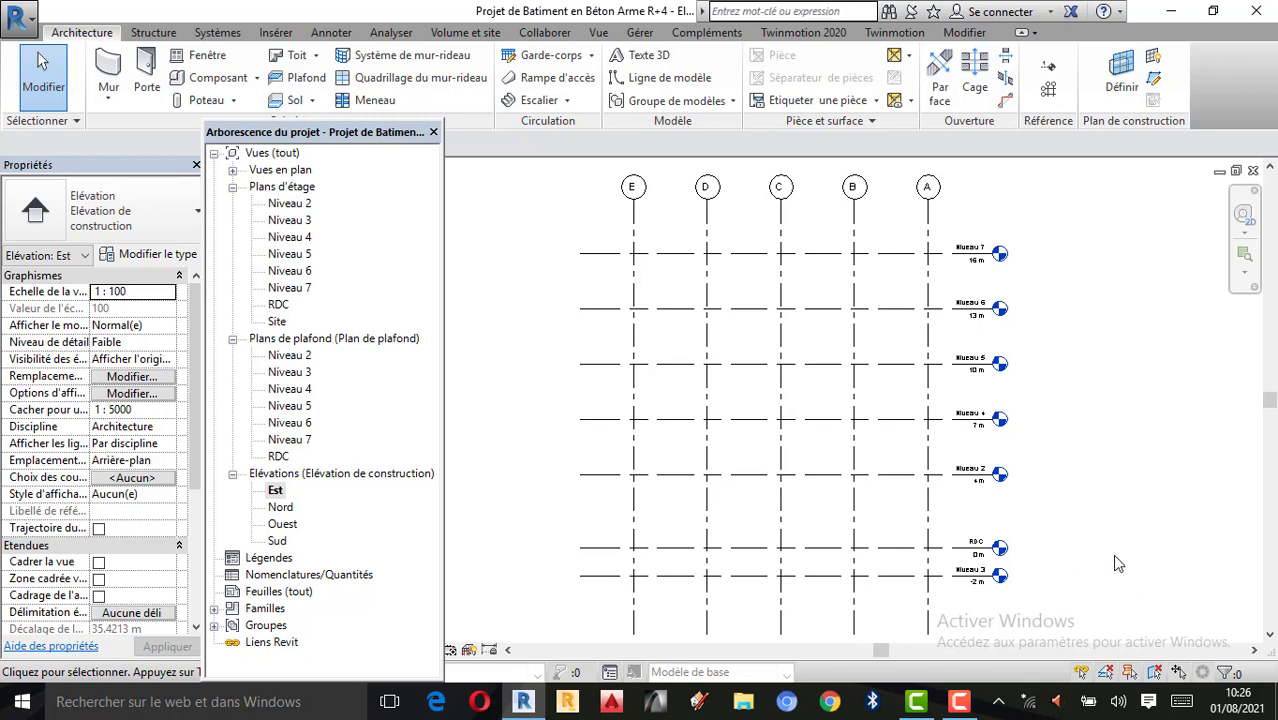
Rename level Niveau 3, just below RDC, as Fondation and rename its corresponding views too
scroll(1112, 554, "up", 3)
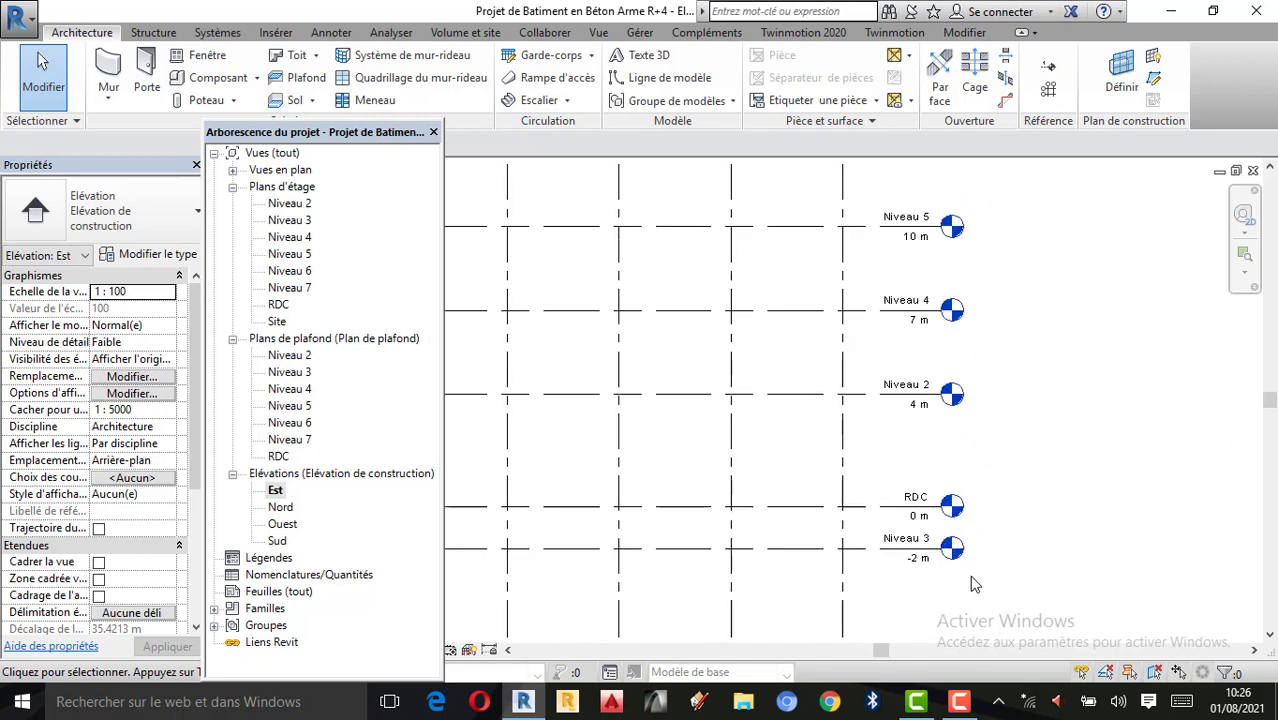
double_click(884, 538)
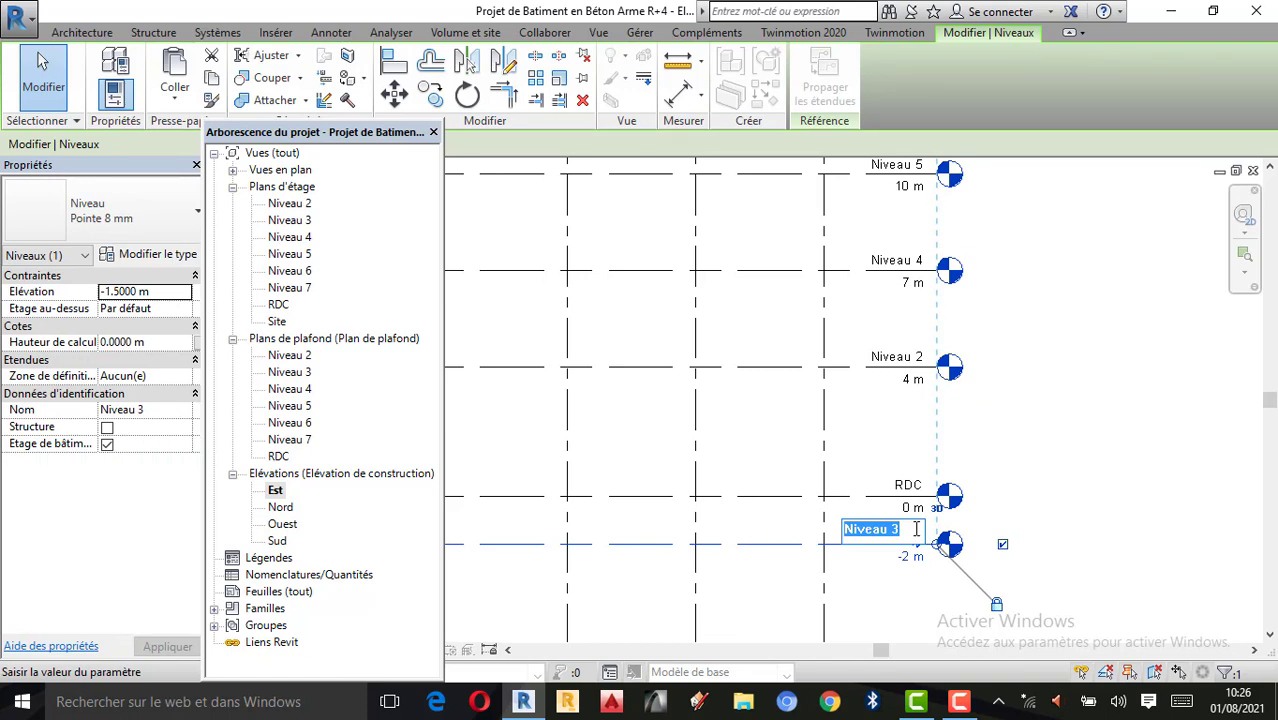
type("Fondation")
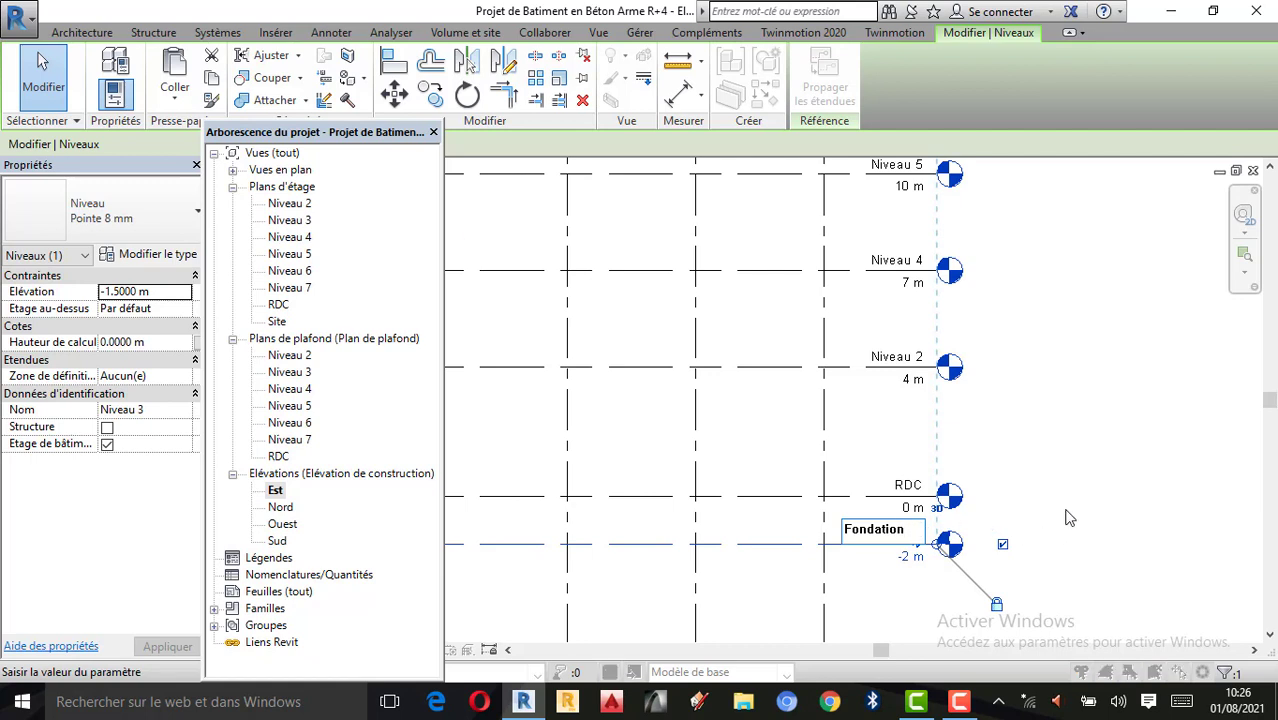
key("Return")
left_click(684, 363)
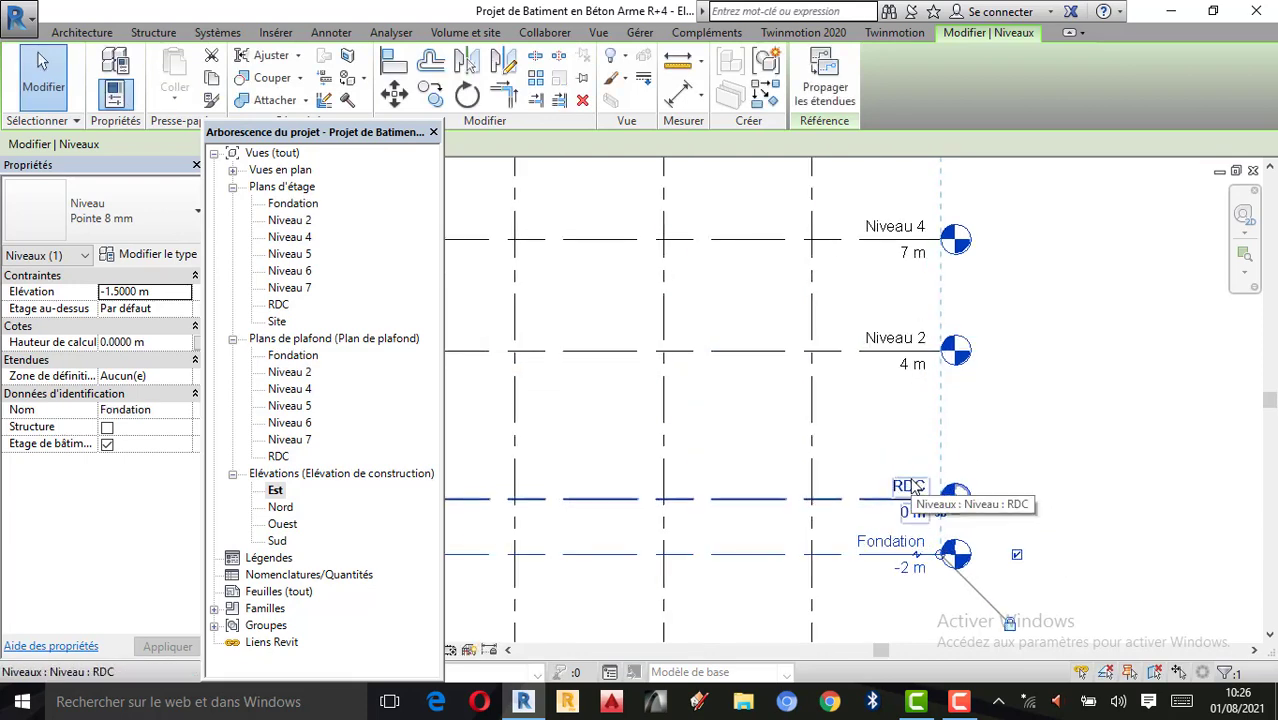
Rename level Niveau 2 as Etage 1, including its corresponding views
scroll(912, 340, "up", 2)
left_click(898, 372)
left_click(898, 370)
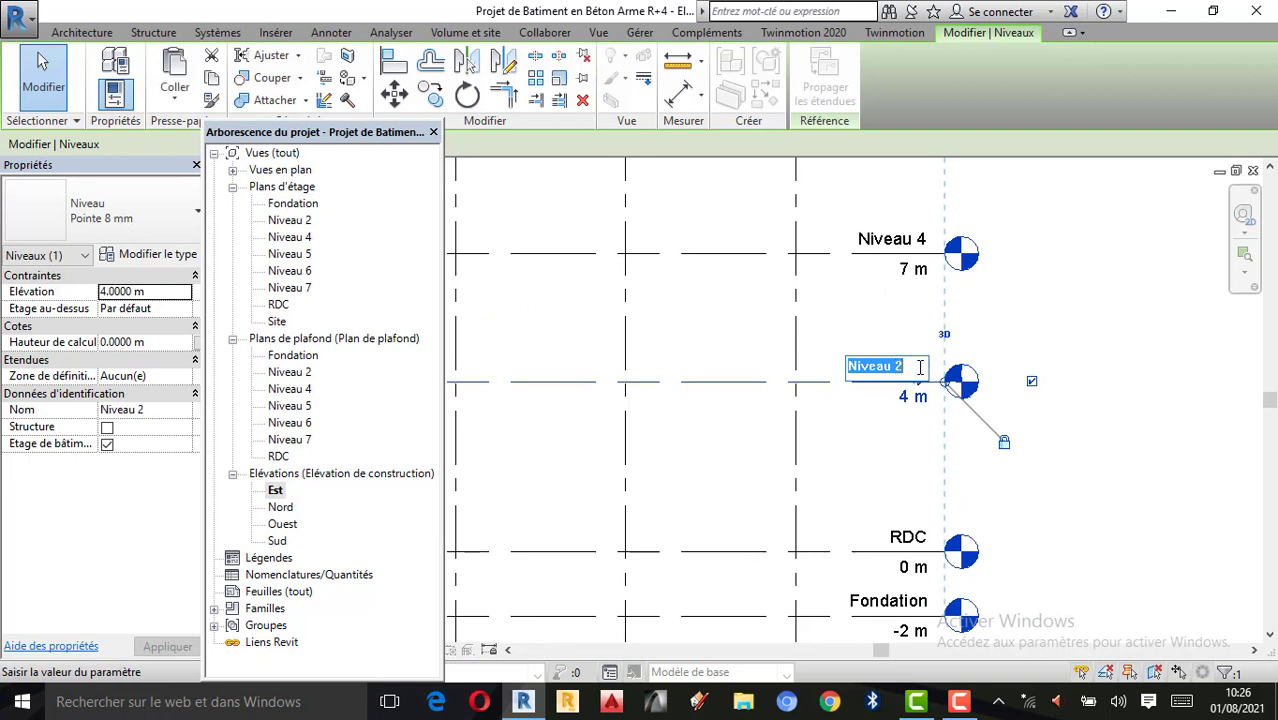
type("Etage 1")
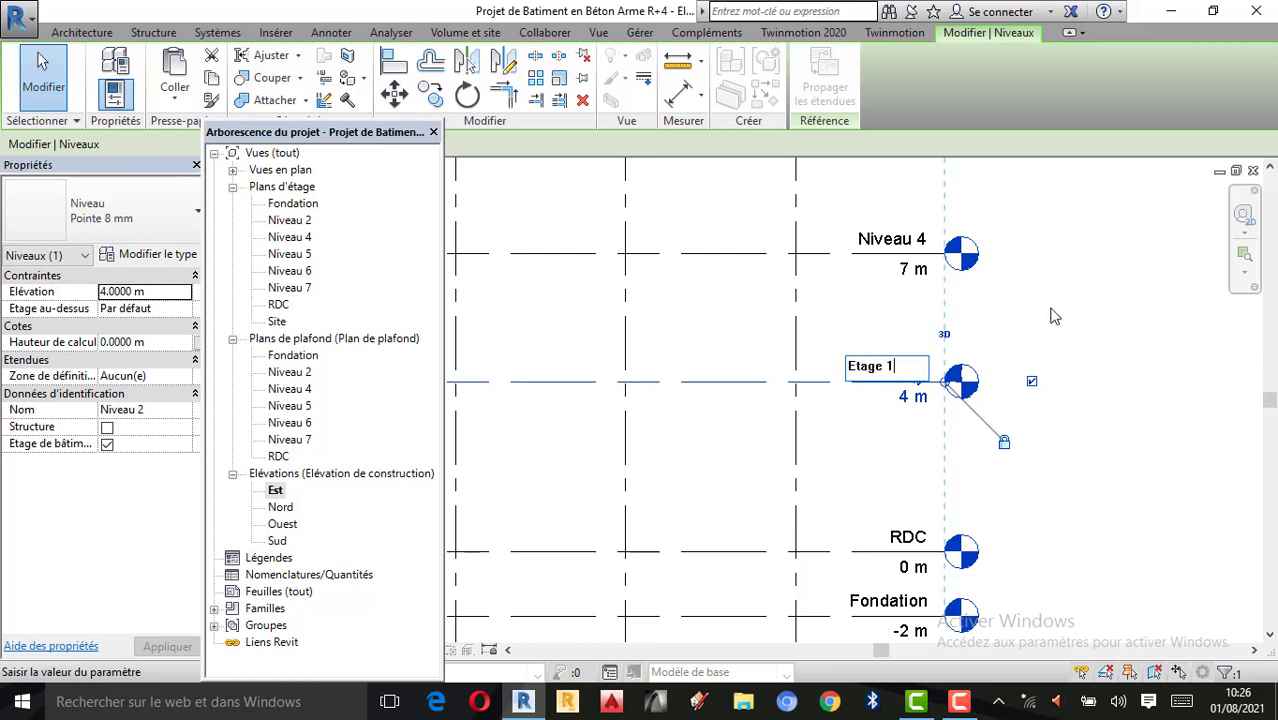
key("Return")
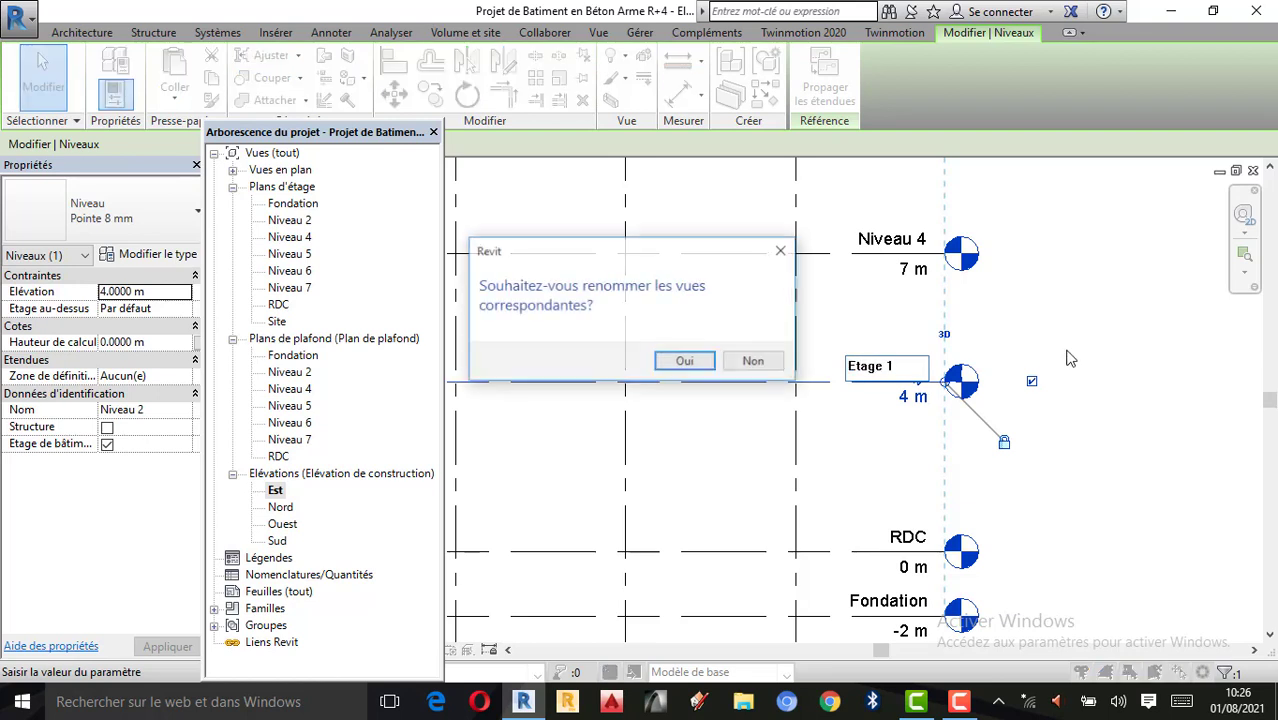
left_click(679, 363)
Rename level Niveau 4 as Etage 2, including its corresponding views
scroll(926, 374, "up", 2)
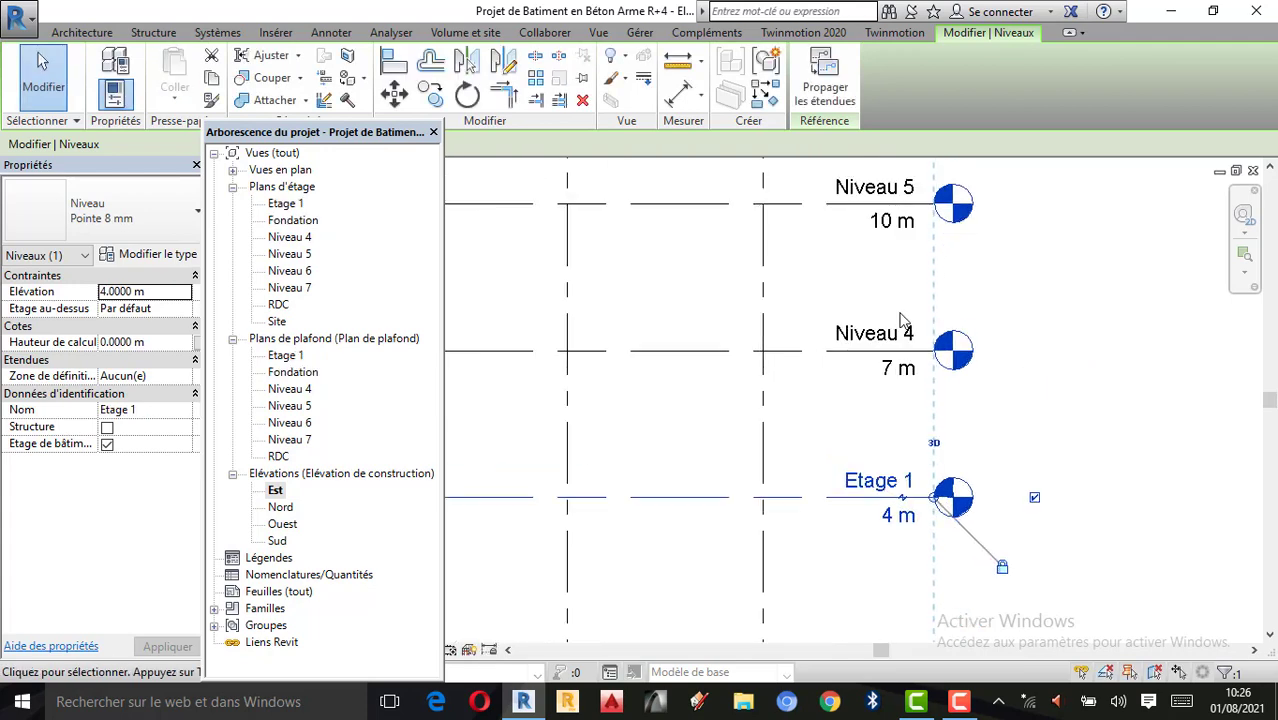
left_click(878, 338)
left_click(878, 336)
left_click_drag(907, 334, 742, 331)
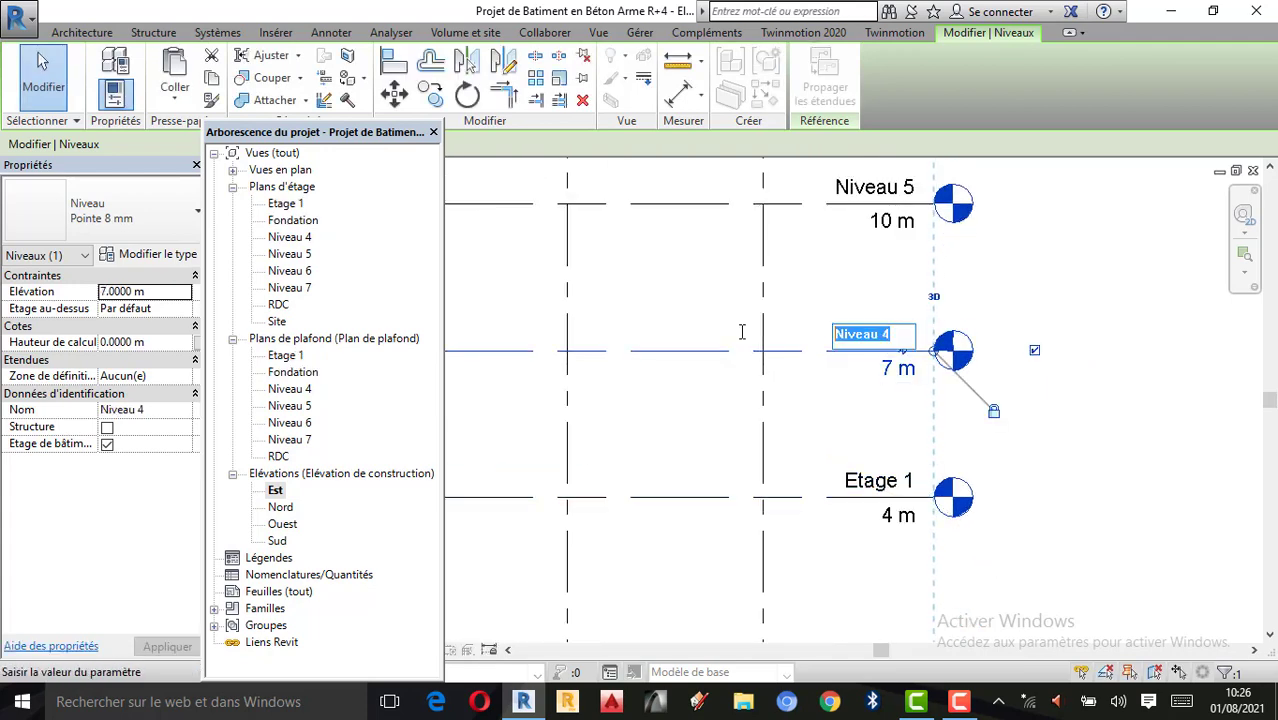
type("Etage 2")
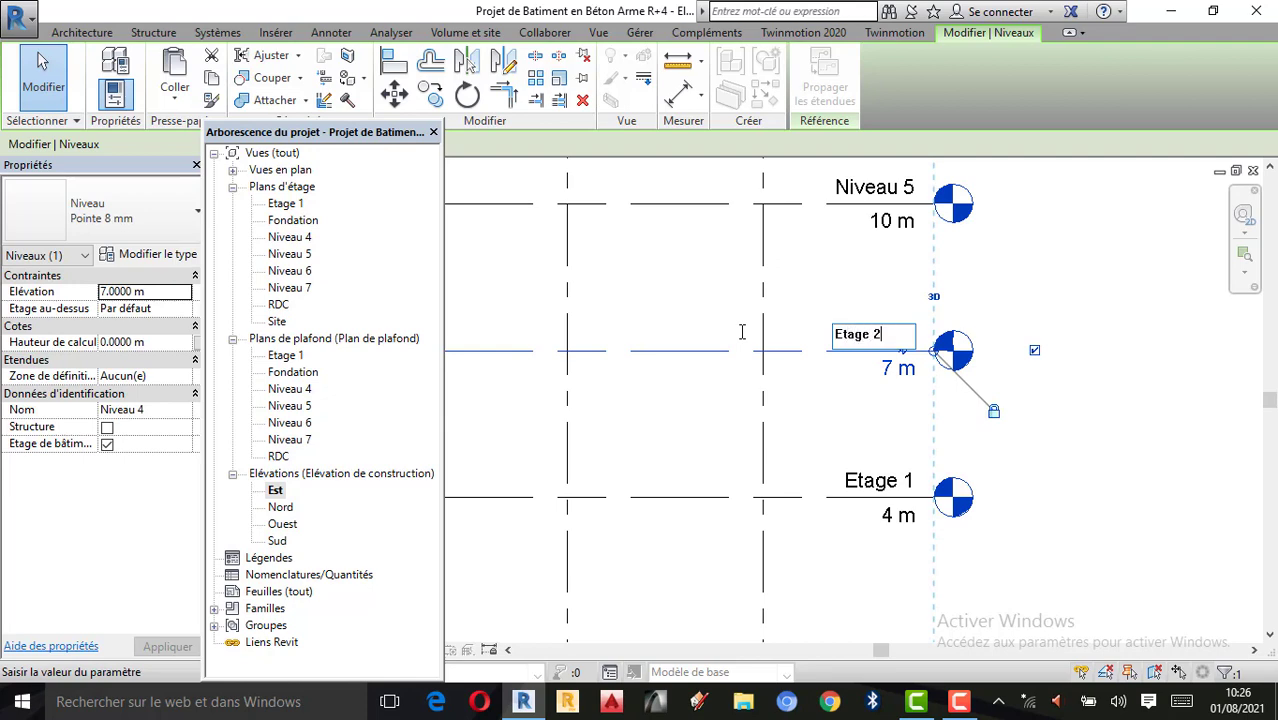
key("Return")
left_click(680, 362)
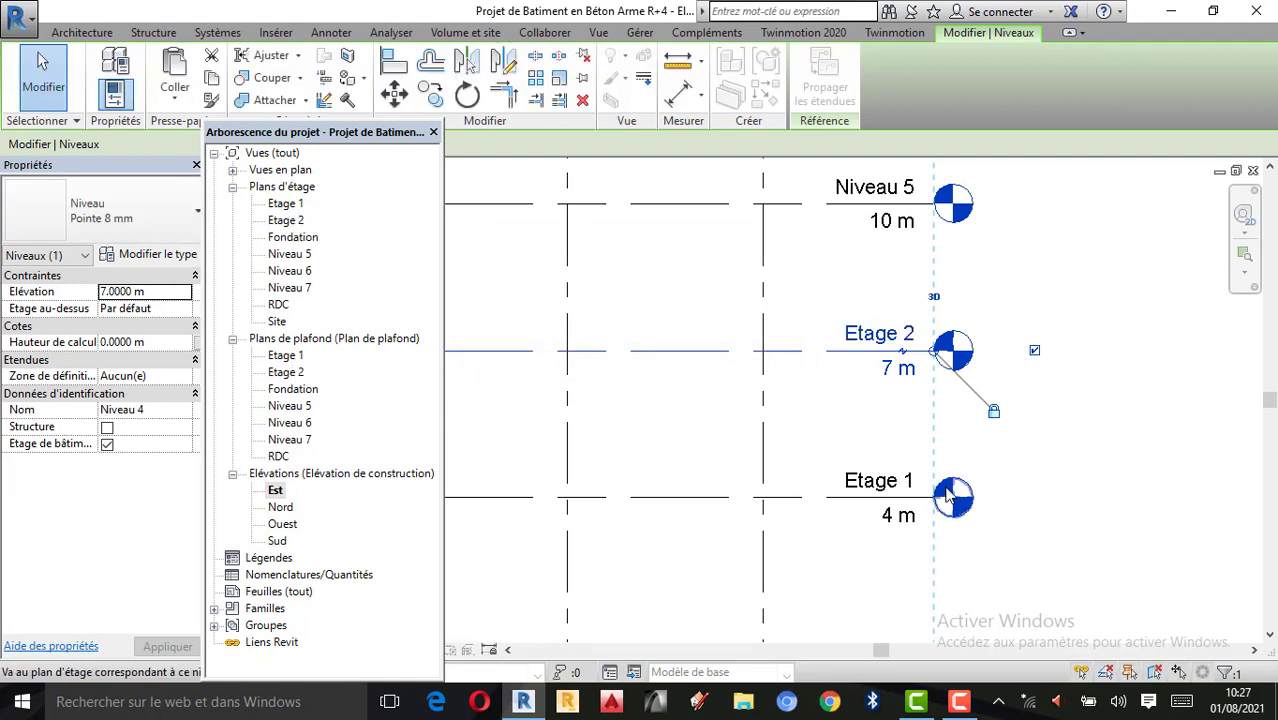
Rename level Niveau 5 as Etage 3, including its corresponding views
scroll(930, 405, "down", 1)
left_click(945, 274)
scroll(938, 272, "up", 1)
left_click(886, 260)
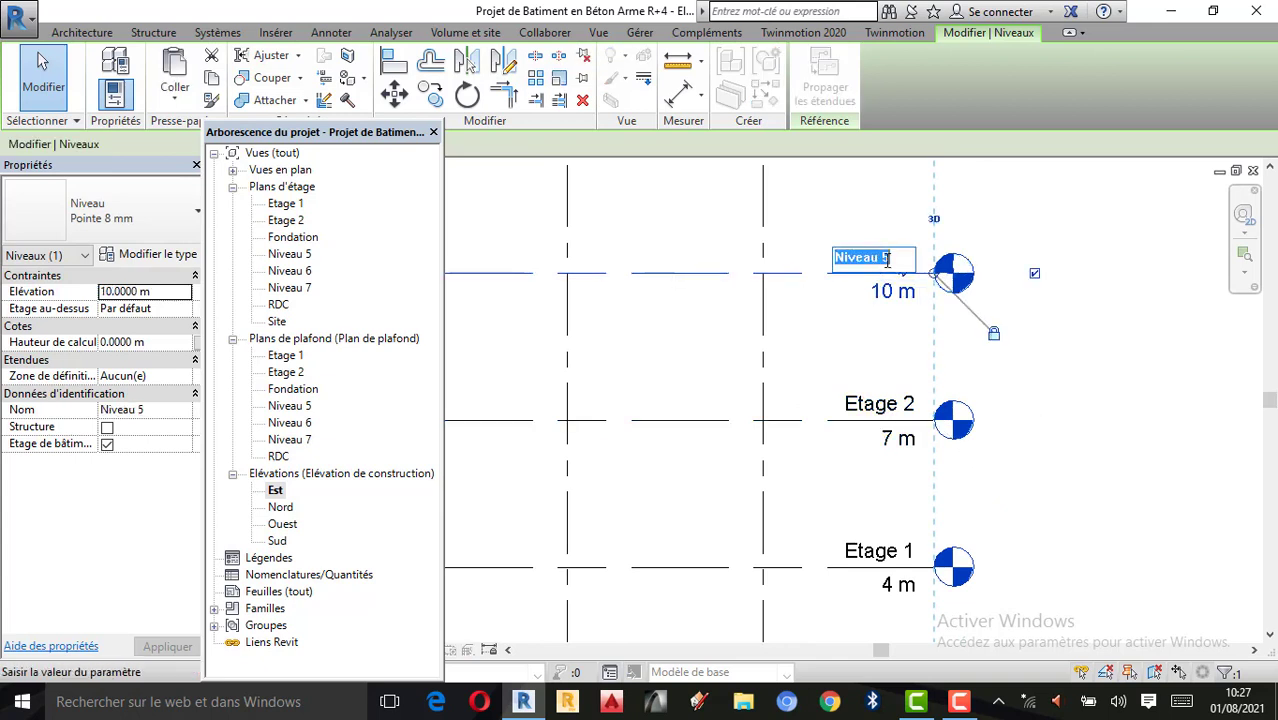
type("Etage 3")
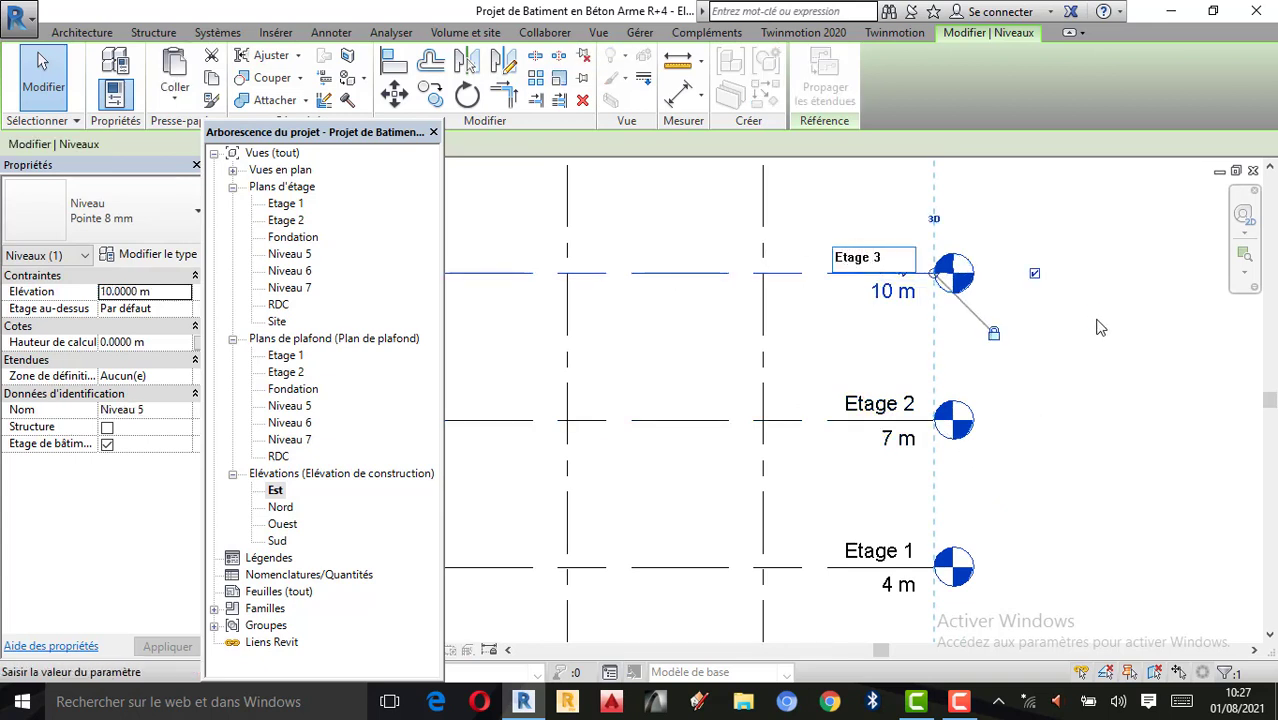
key("Return")
left_click(683, 362)
Rename level Niveau 6 as Etage 4, including its corresponding views
scroll(990, 508, "down", 1)
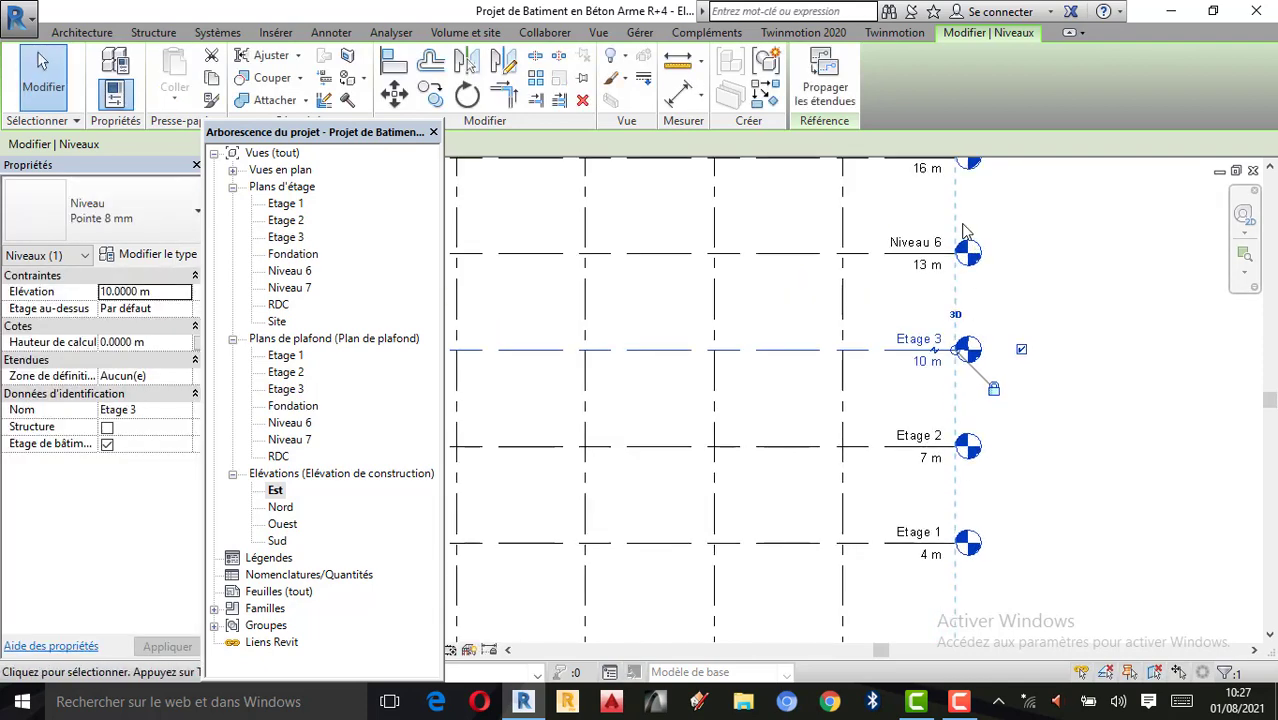
scroll(940, 250, "up", 2)
double_click(884, 253)
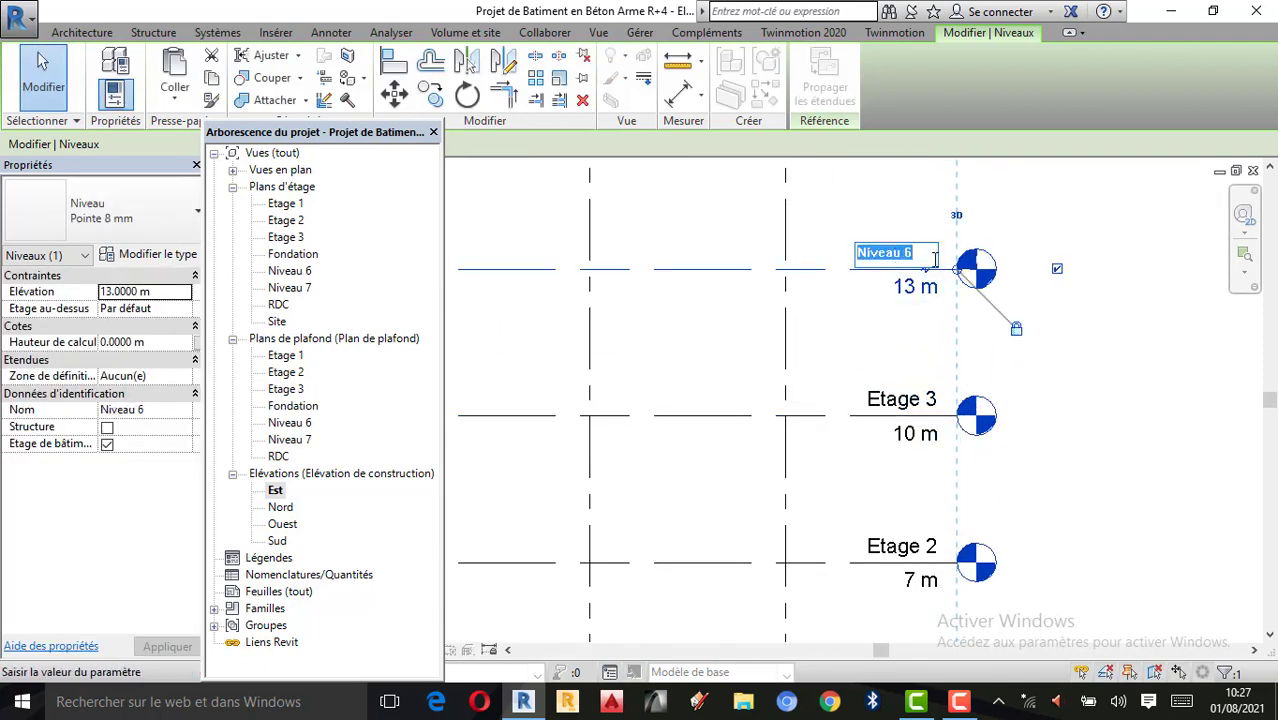
type("Eta")
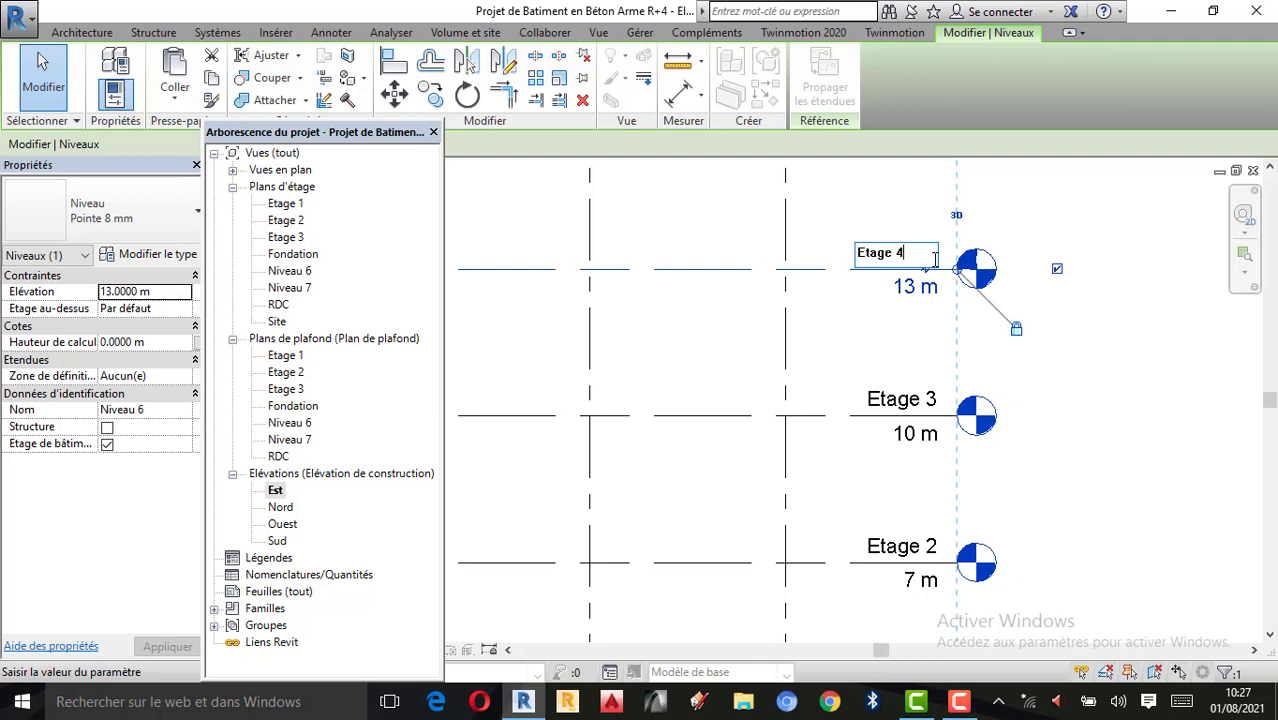
type("ge 4")
key("Return")
left_click(680, 364)
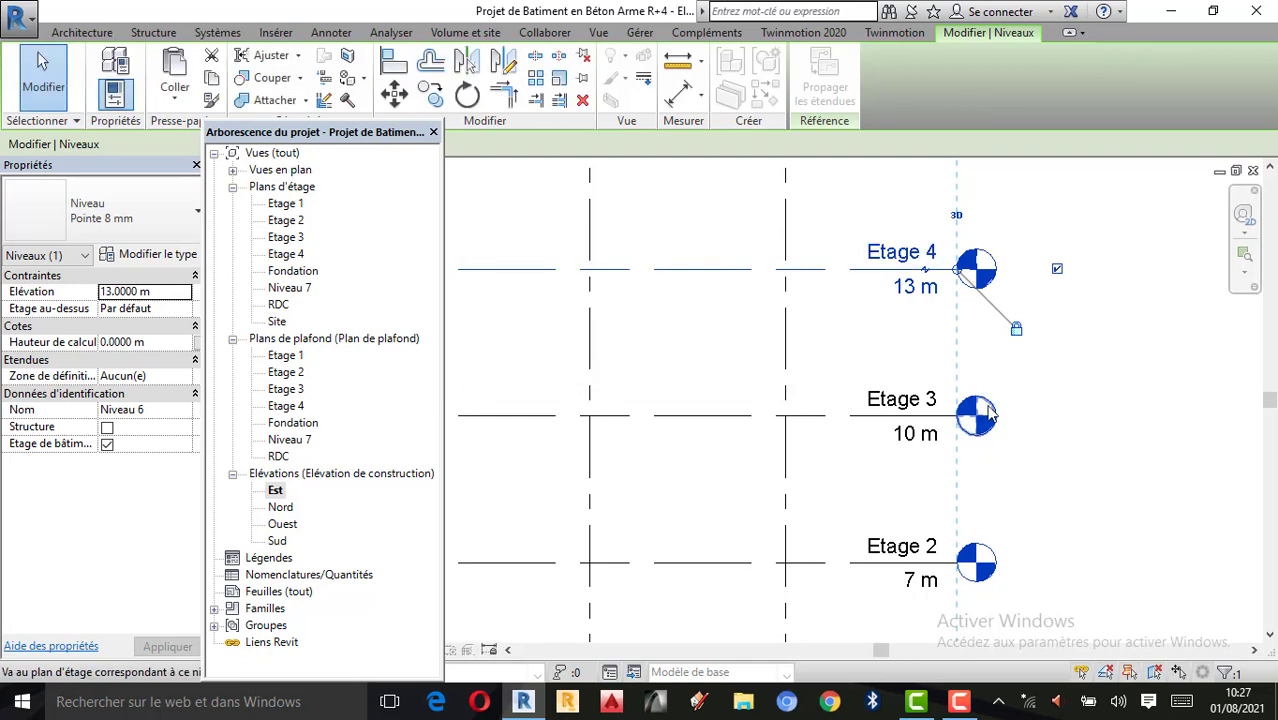
Examine the names, elevations and spacing of the levels from Fondation up to Niveau 7 in the Est elevation
scroll(988, 413, "down", 3)
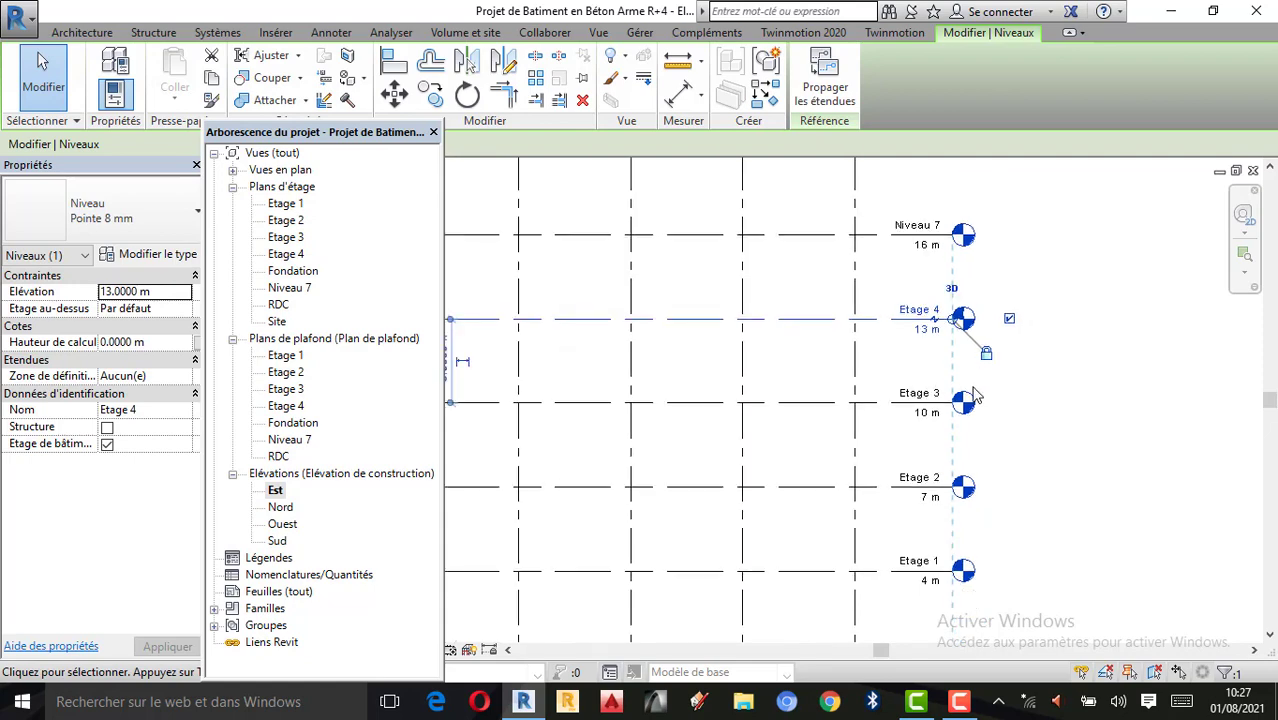
scroll(958, 484, "down", 2)
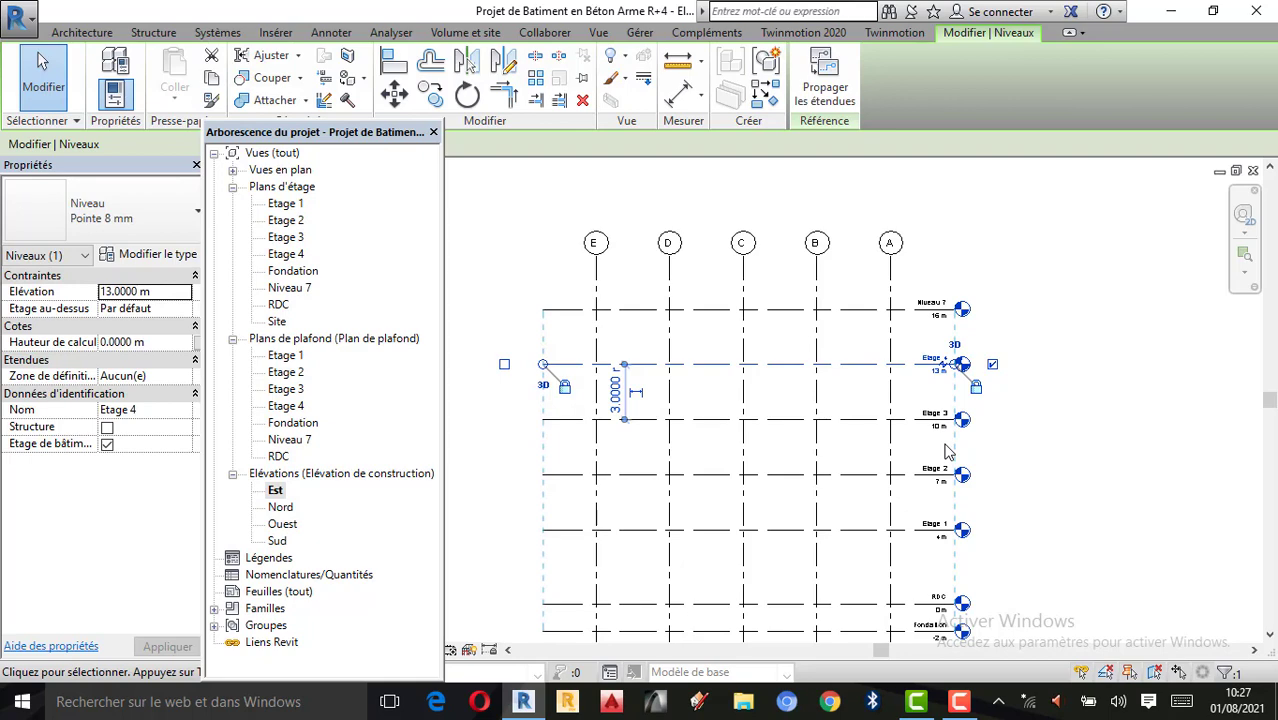
scroll(904, 314, "down", 2)
scroll(957, 542, "up", 2)
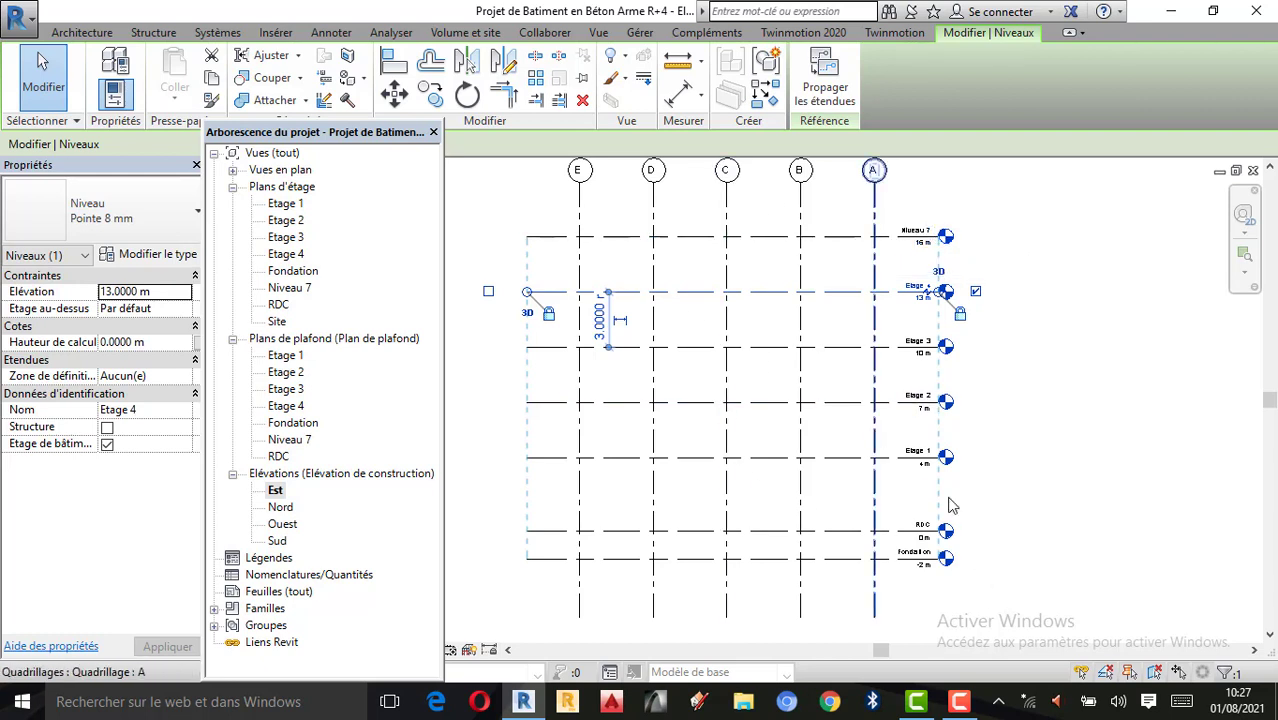
left_click(959, 701)
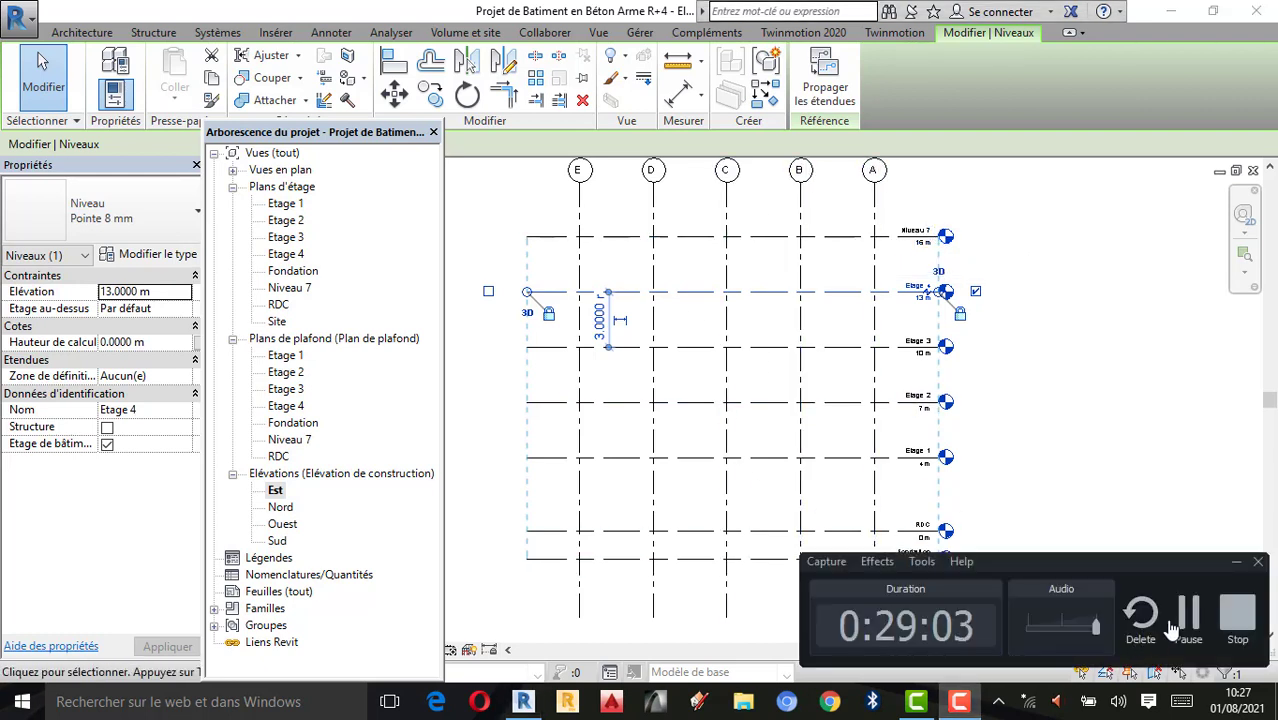
left_click(1182, 620)
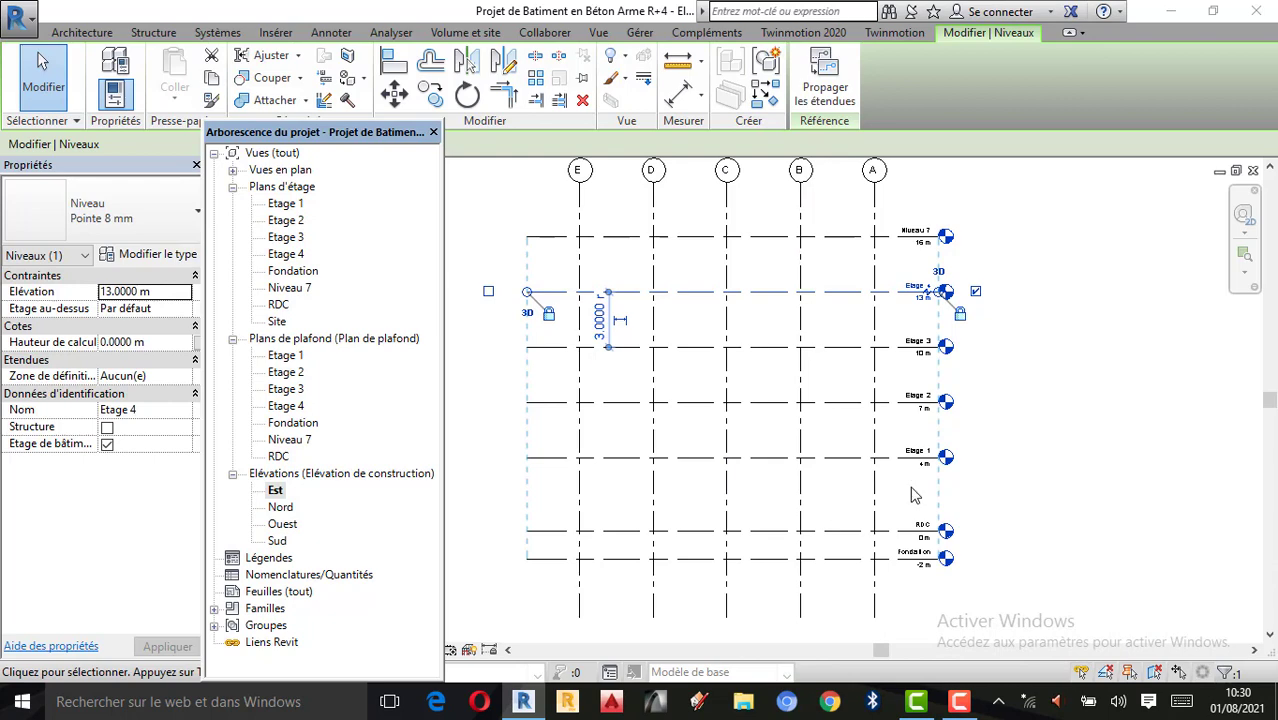
scroll(935, 495, "up", 3)
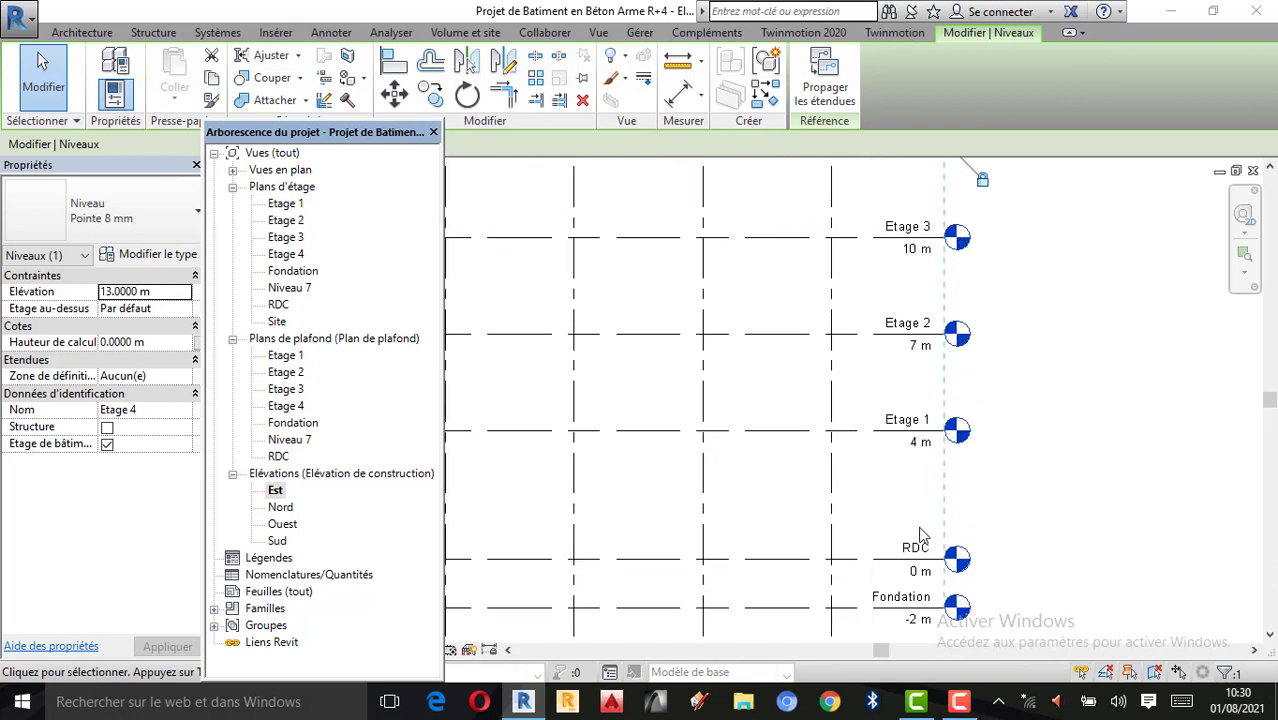
scroll(922, 537, "down", 4)
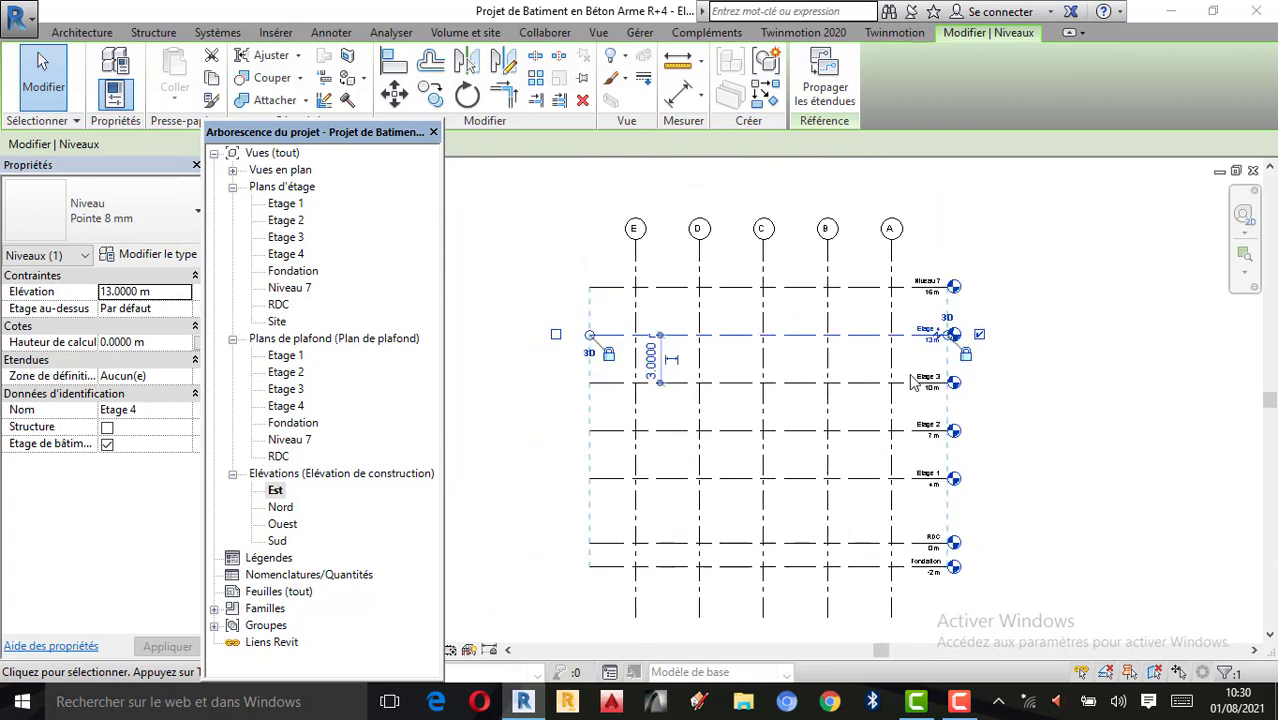
scroll(985, 517, "up", 2)
scroll(967, 527, "down", 2)
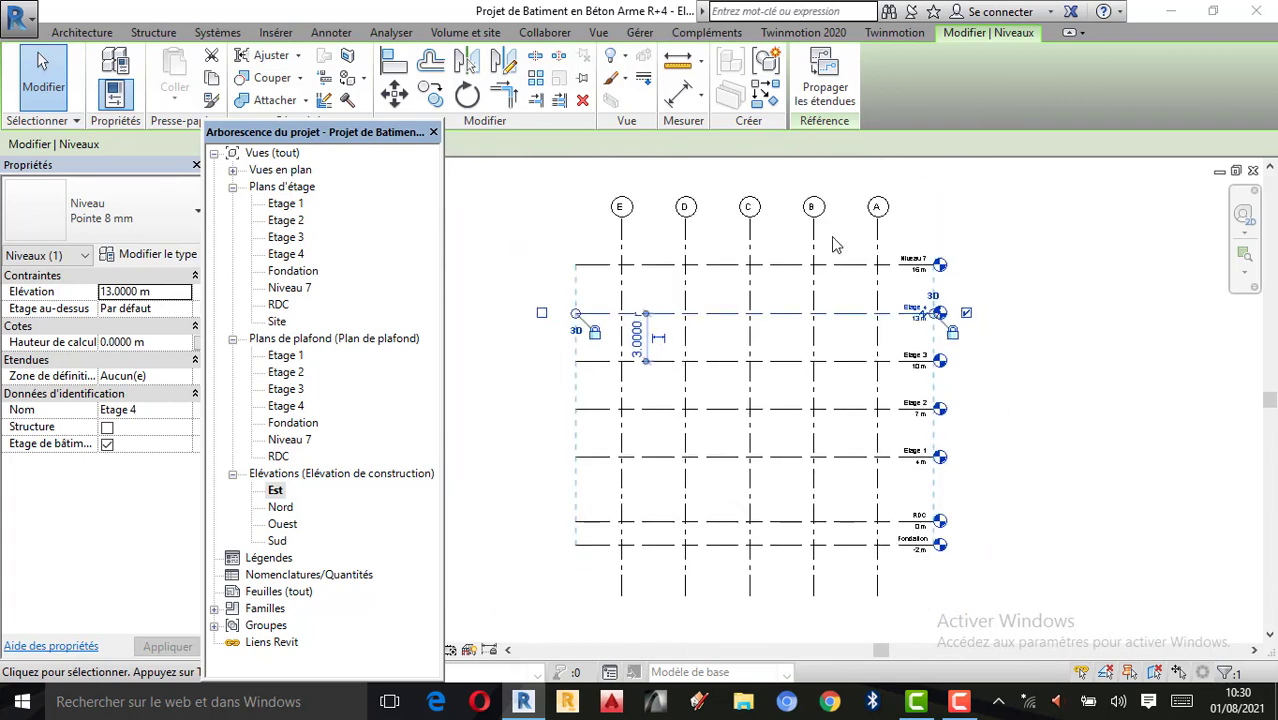
scroll(745, 337, "up", 1)
scroll(745, 338, "down", 1)
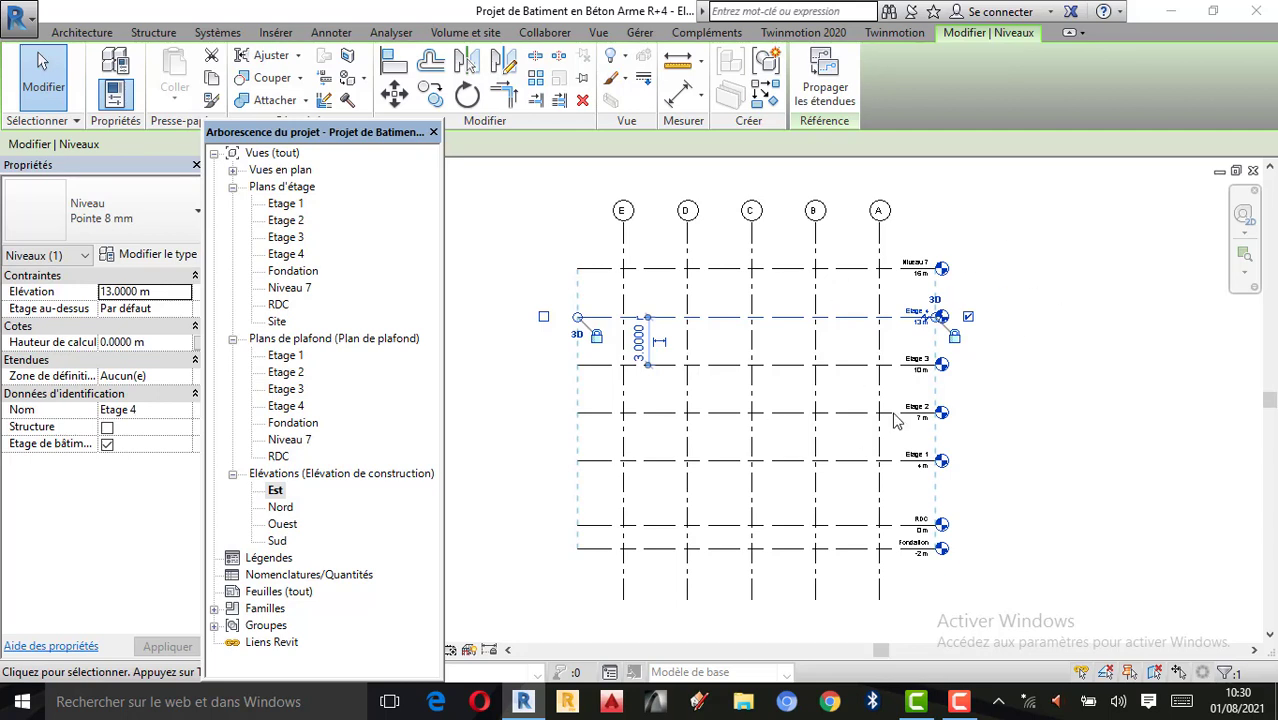
scroll(913, 500, "up", 2)
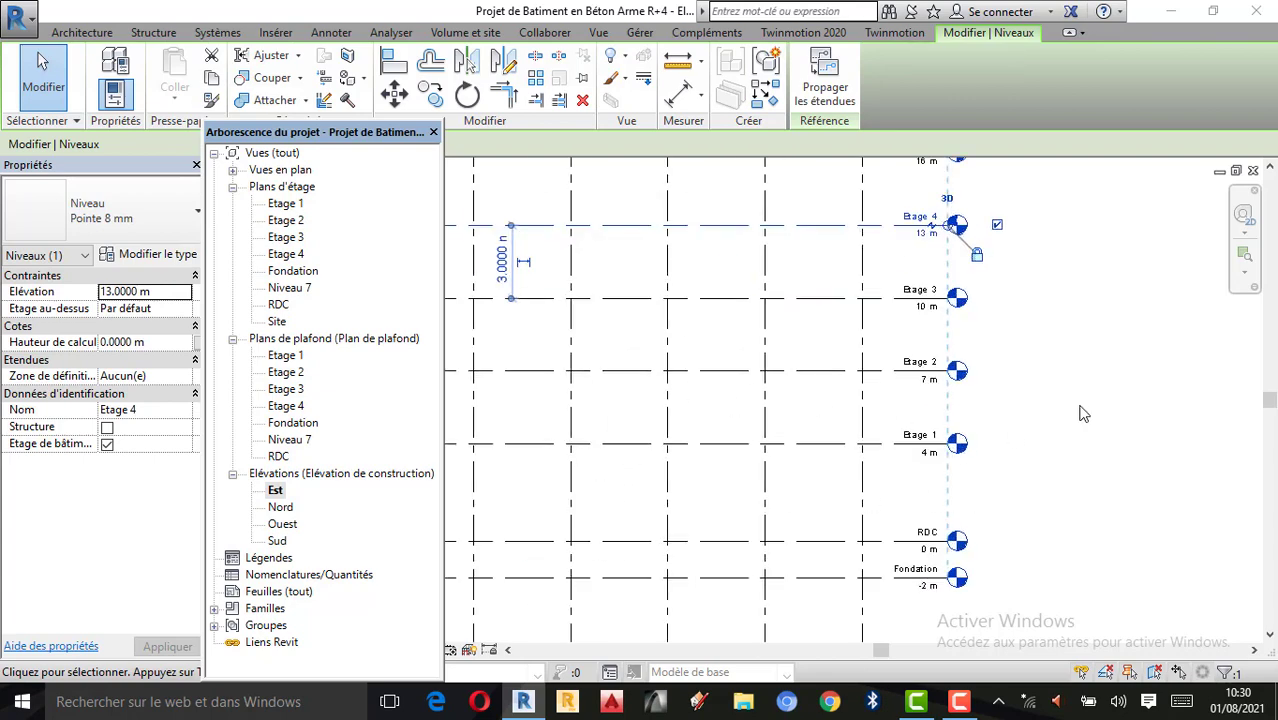
scroll(948, 490, "down", 1)
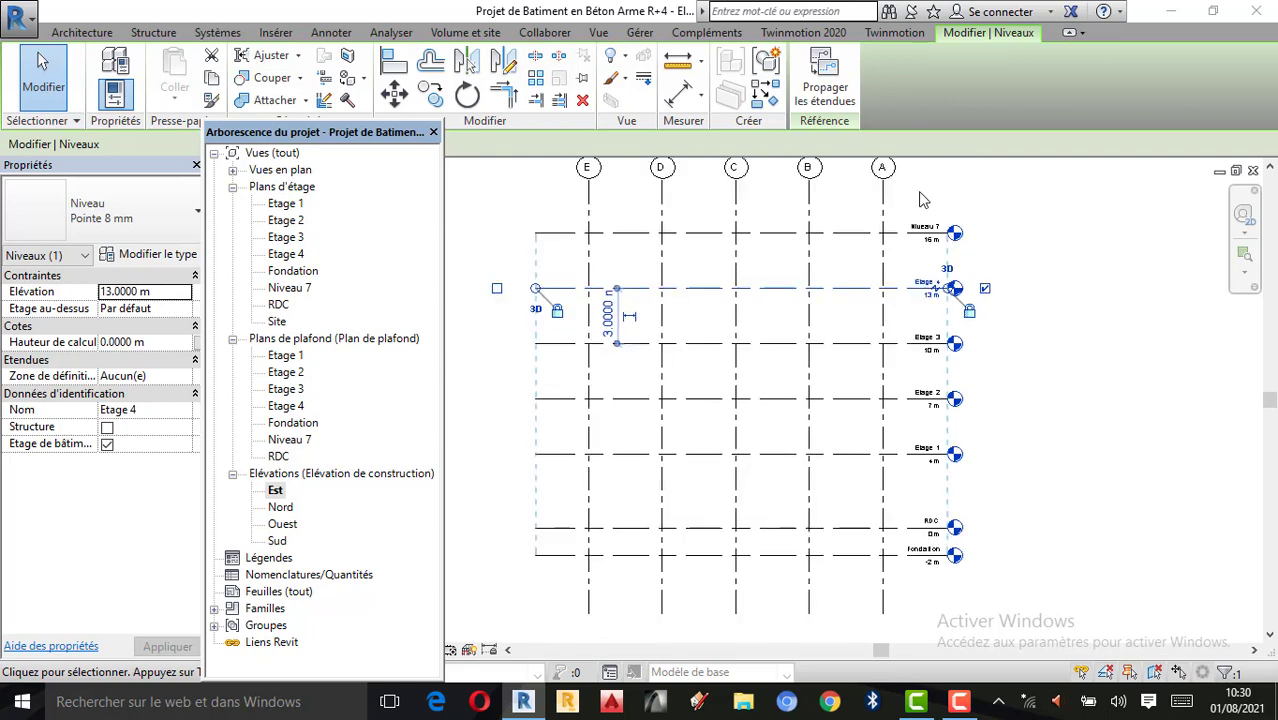
Rename the uppermost level, Niveau 7, as Etage 5, including its corresponding views, and deselect it
scroll(923, 200, "up", 2)
double_click(925, 256)
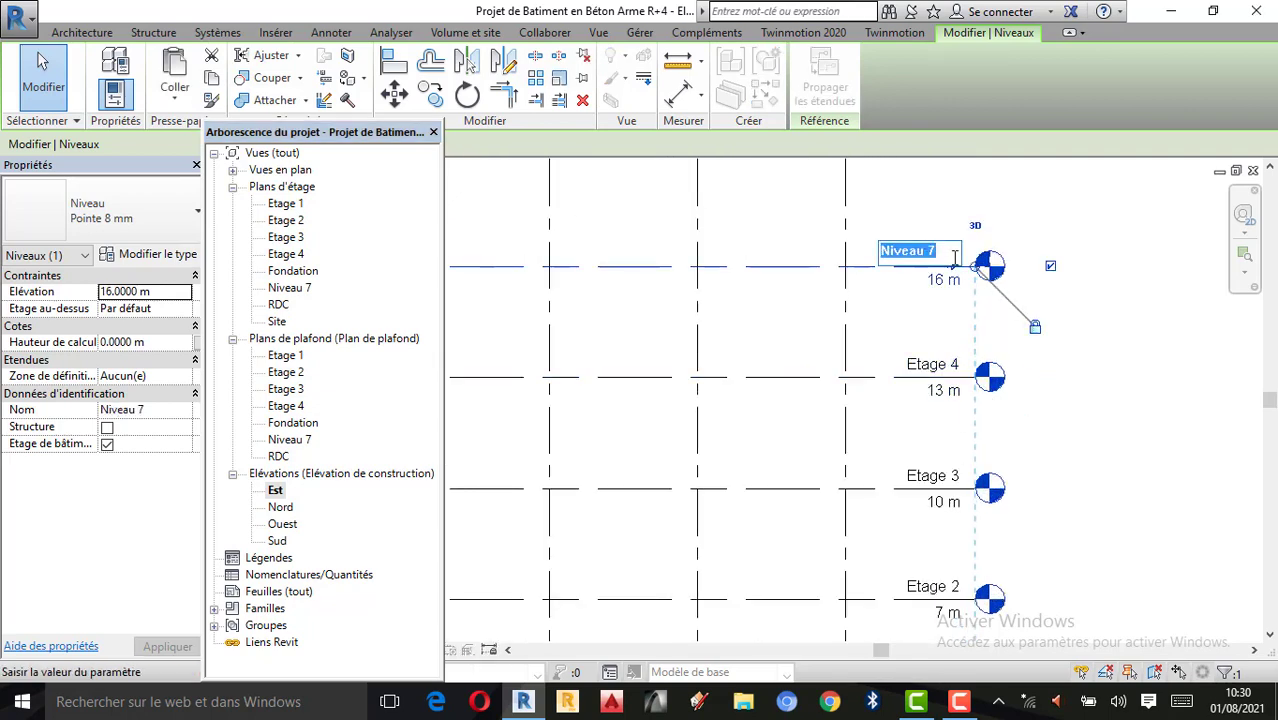
type("Etage 5")
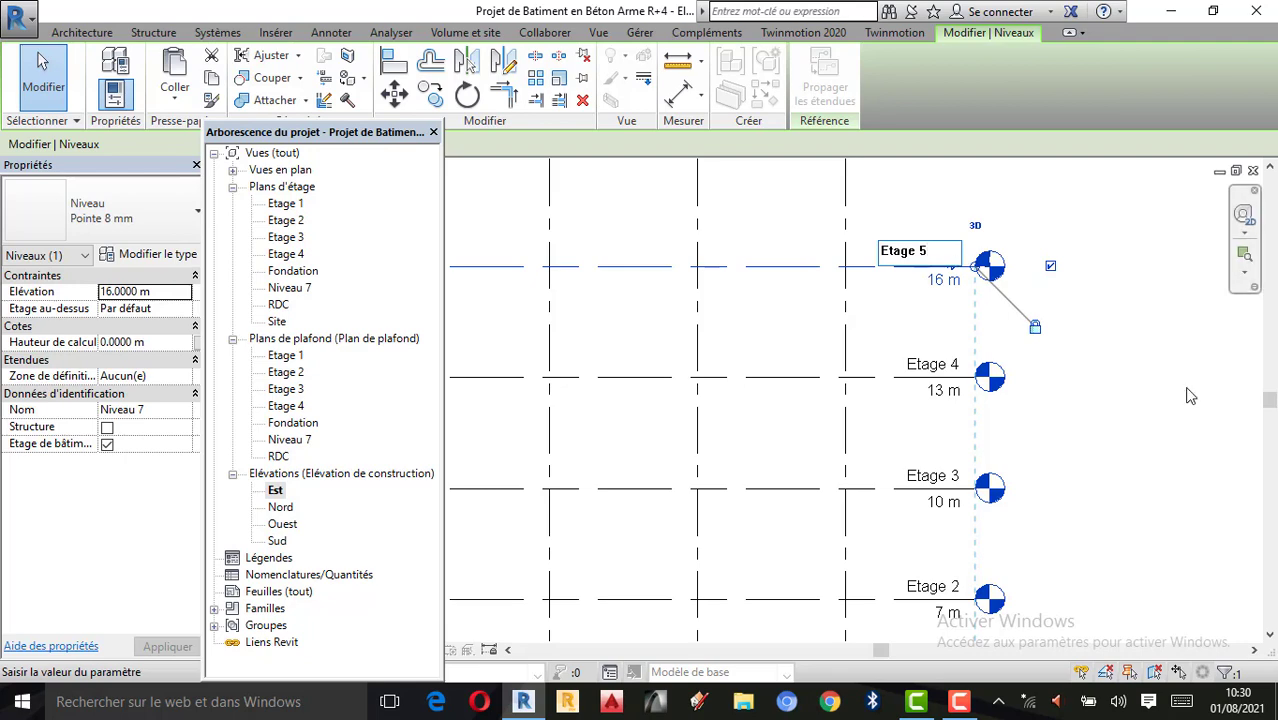
key("Return")
left_click(682, 362)
scroll(963, 292, "down", 3)
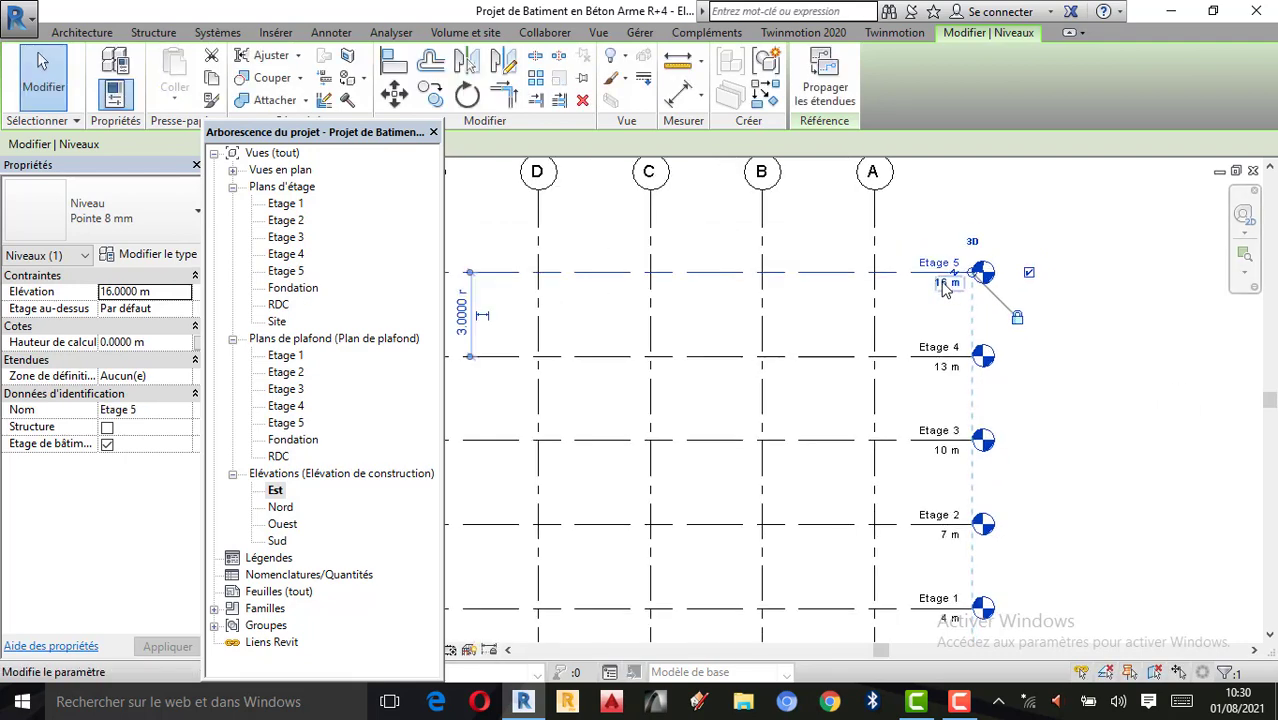
left_click(1062, 371)
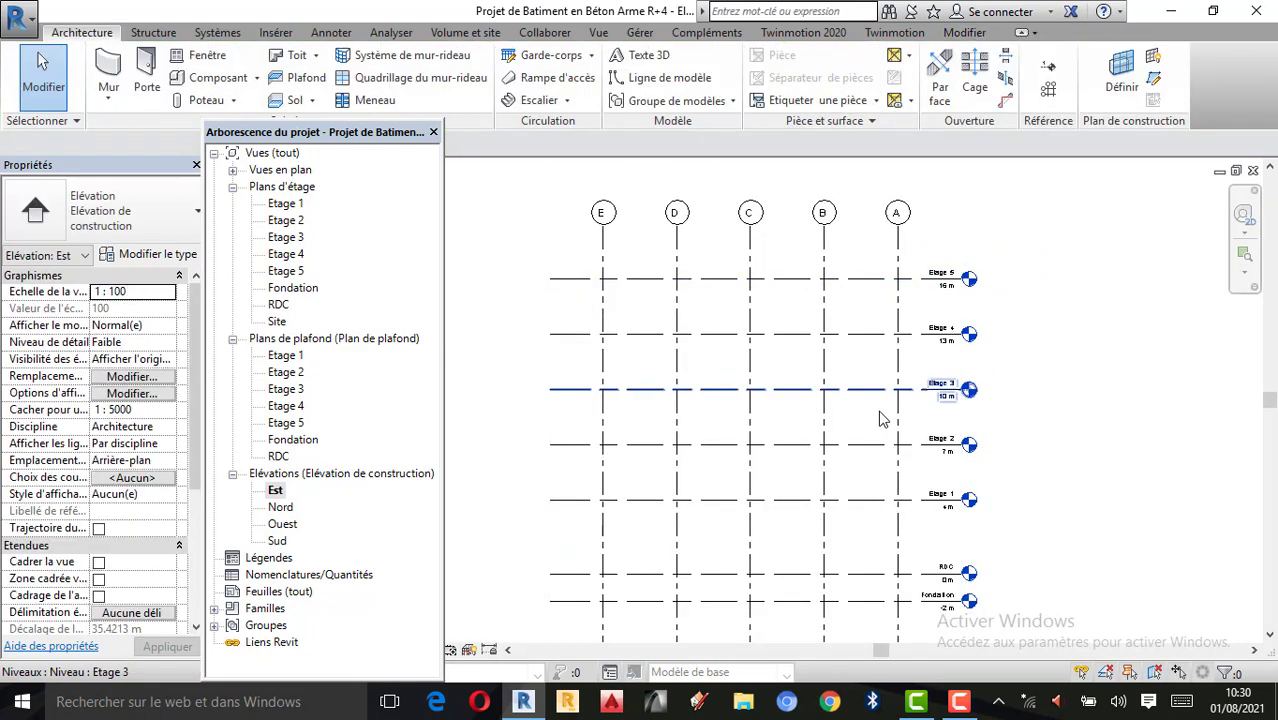
Review the full set of levels from Fondation to Etage 5 against grids A to E in the Est elevation
scroll(880, 410, "up", 2)
scroll(842, 338, "down", 1)
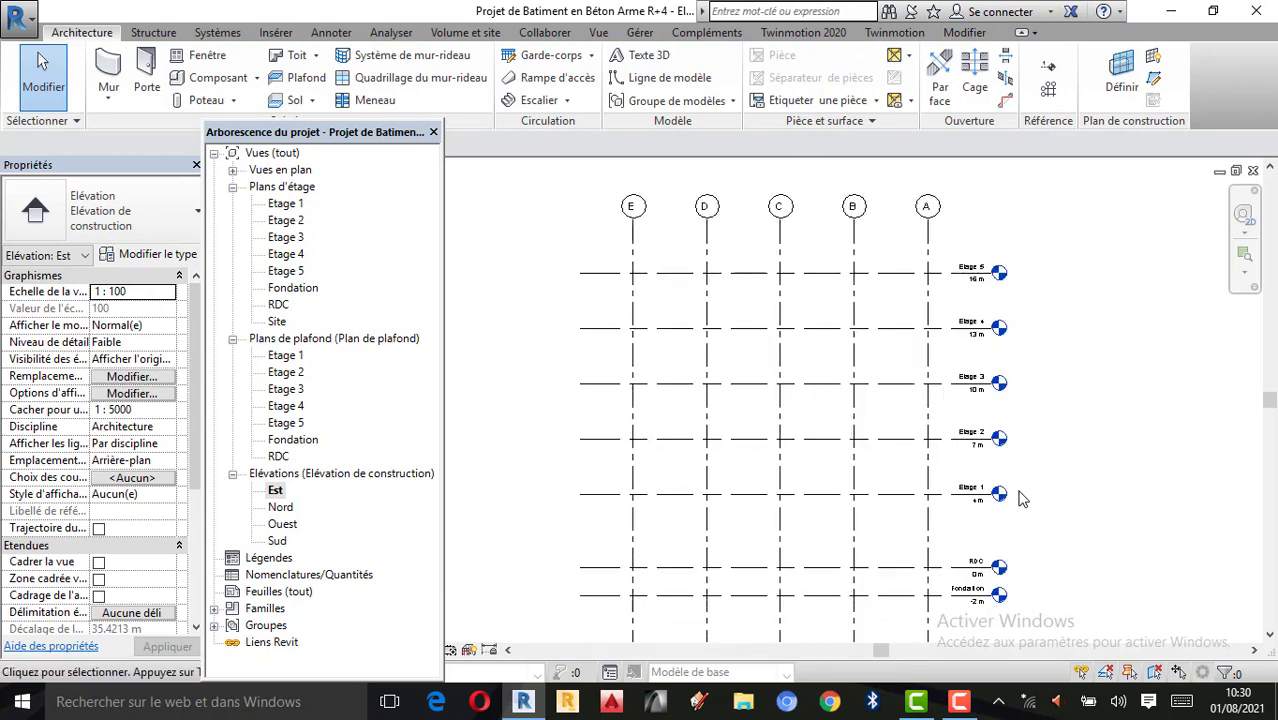
scroll(1018, 489, "up", 1)
scroll(886, 435, "down", 2)
scroll(883, 530, "up", 3)
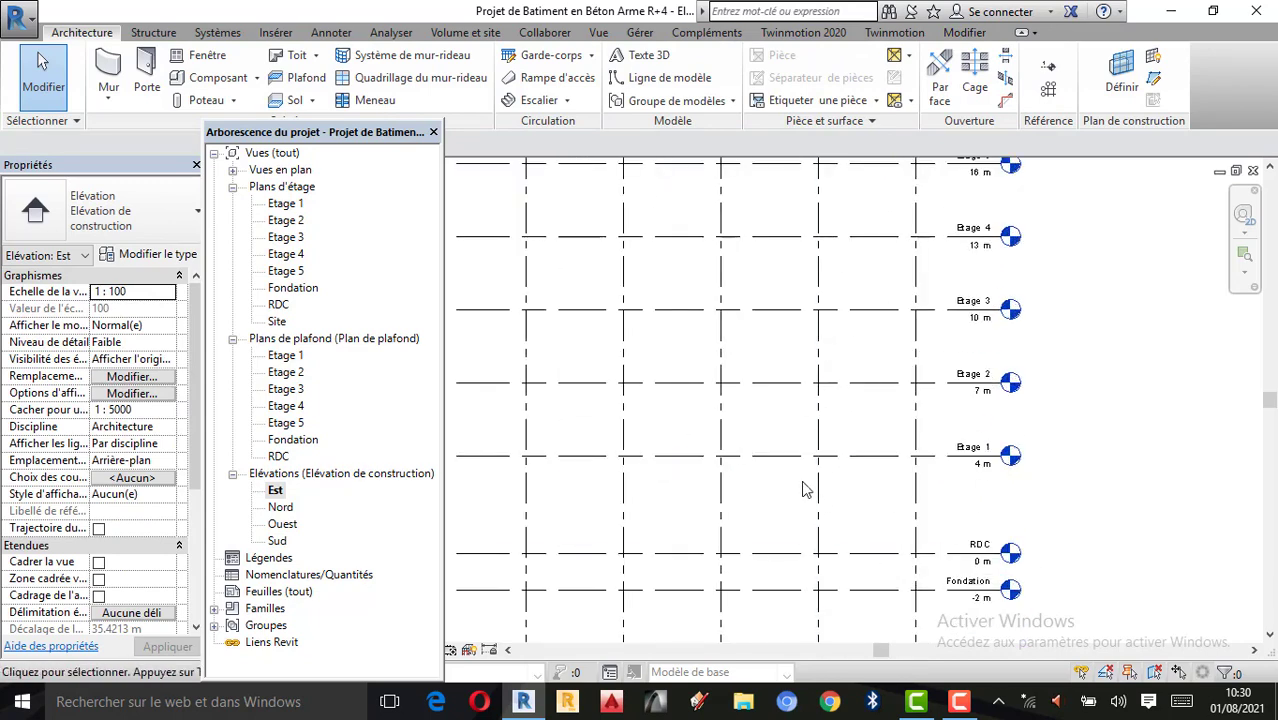
scroll(807, 487, "down", 2)
scroll(950, 442, "up", 1)
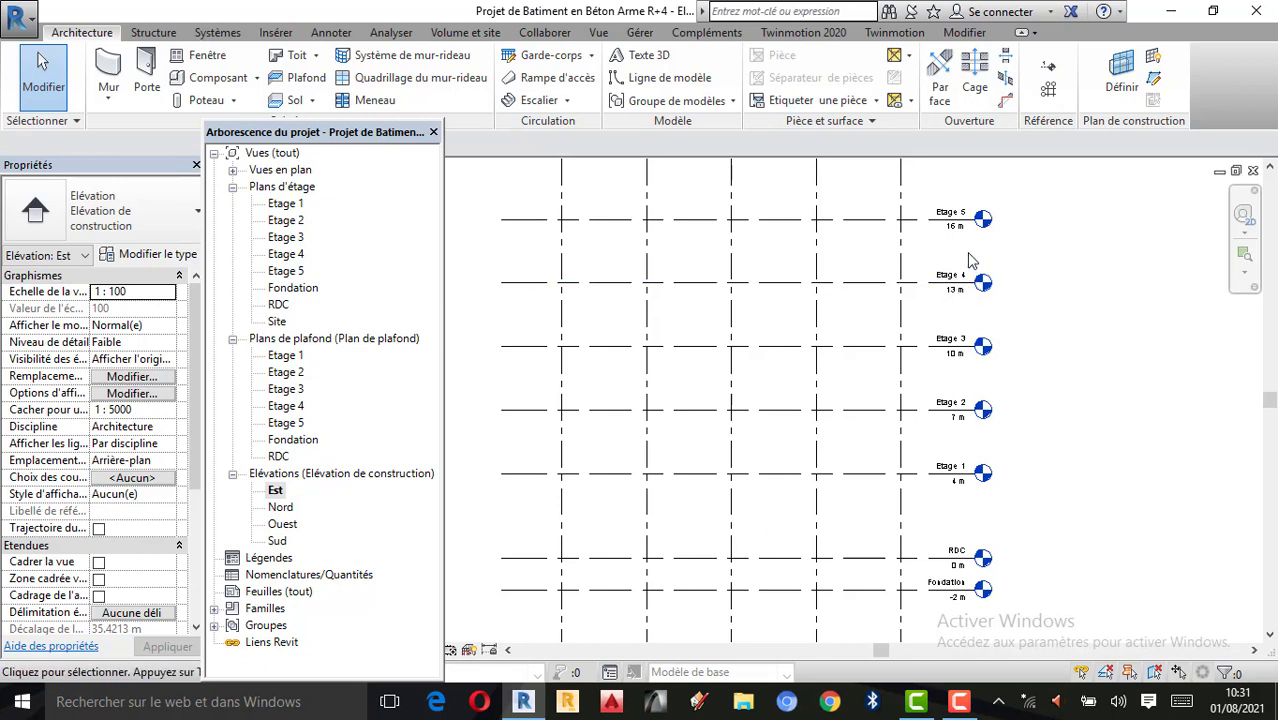
scroll(983, 408, "down", 1)
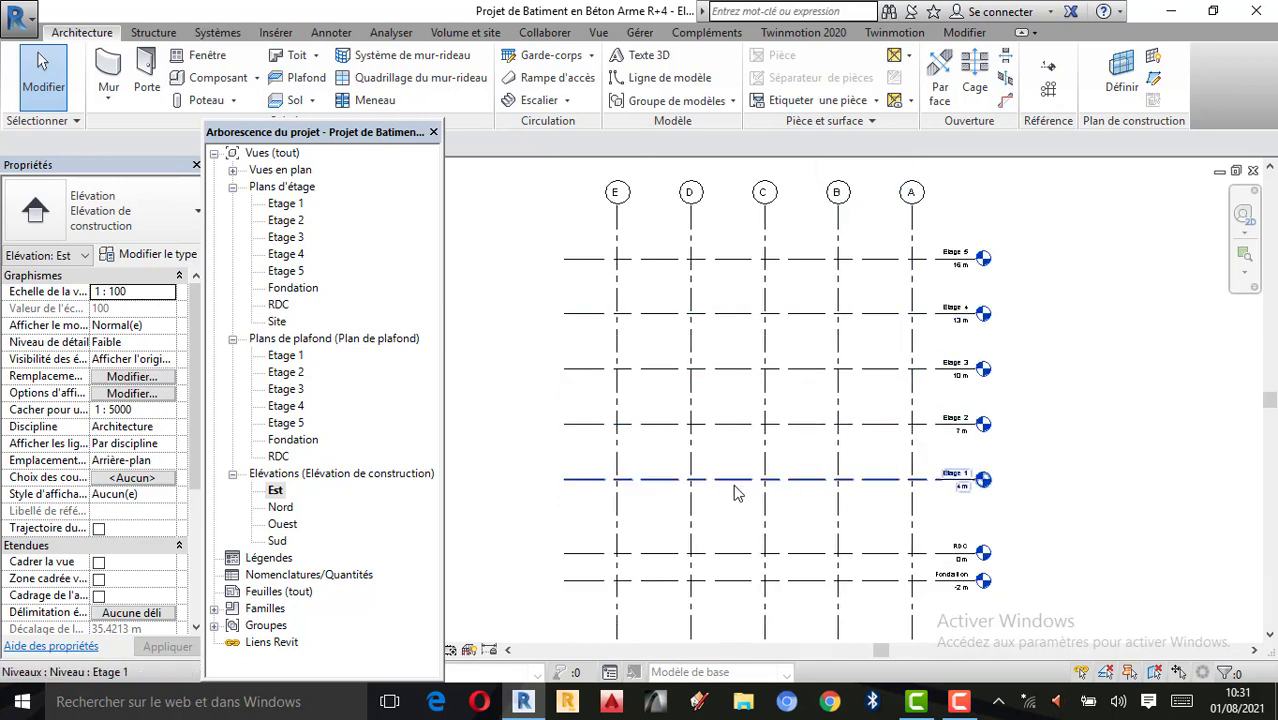
scroll(895, 493, "down", 1)
scroll(795, 456, "down", 1)
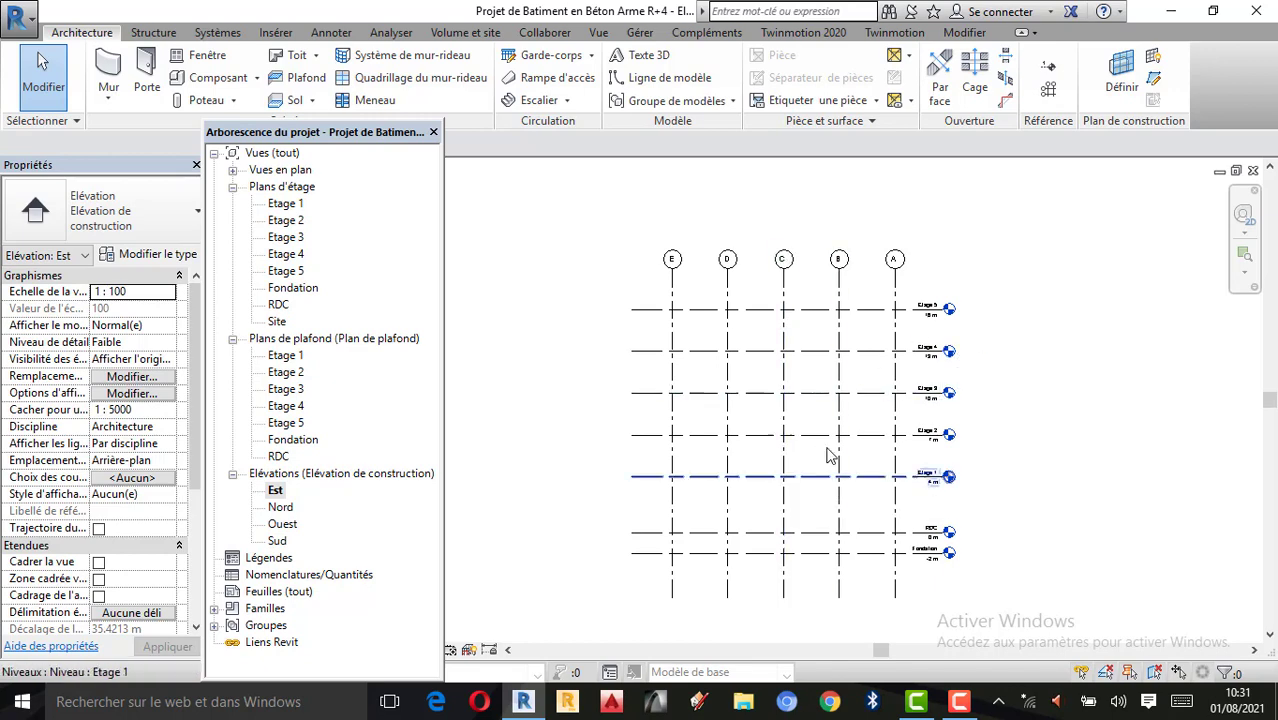
scroll(805, 578, "up", 1)
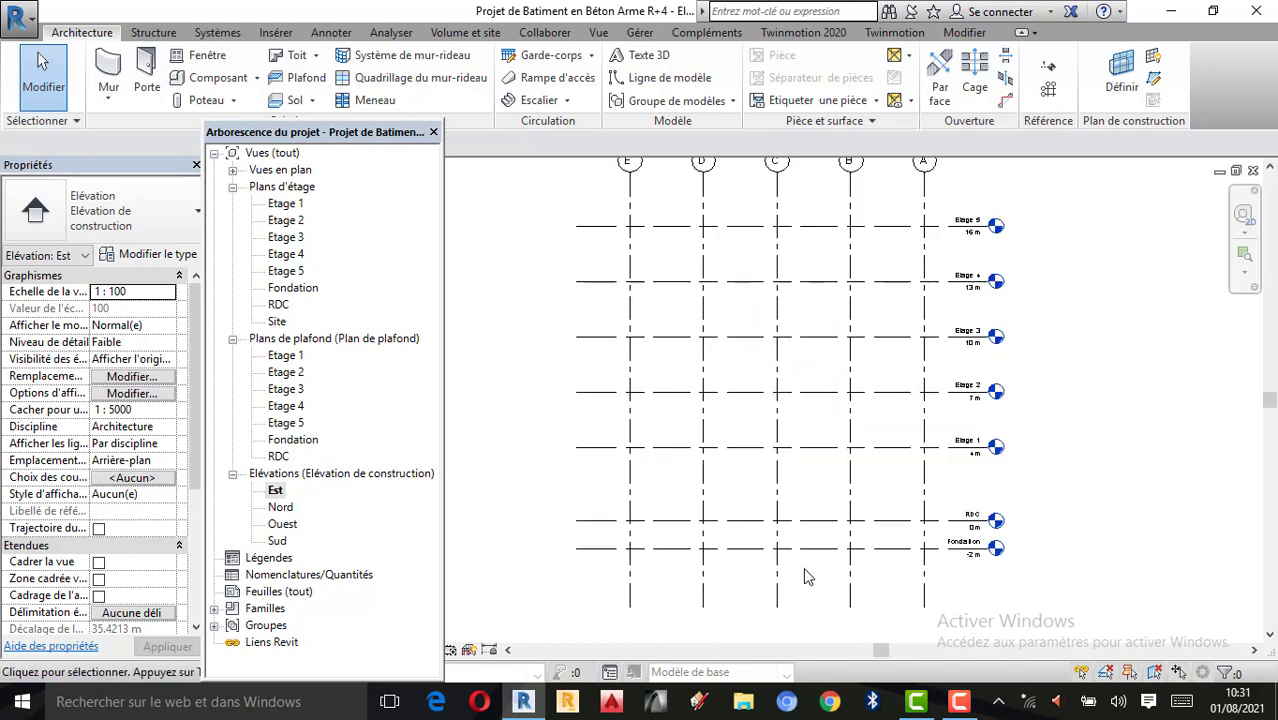
Show the level heads of Fondation and RDC at their grid E end as well
scroll(945, 556, "up", 1)
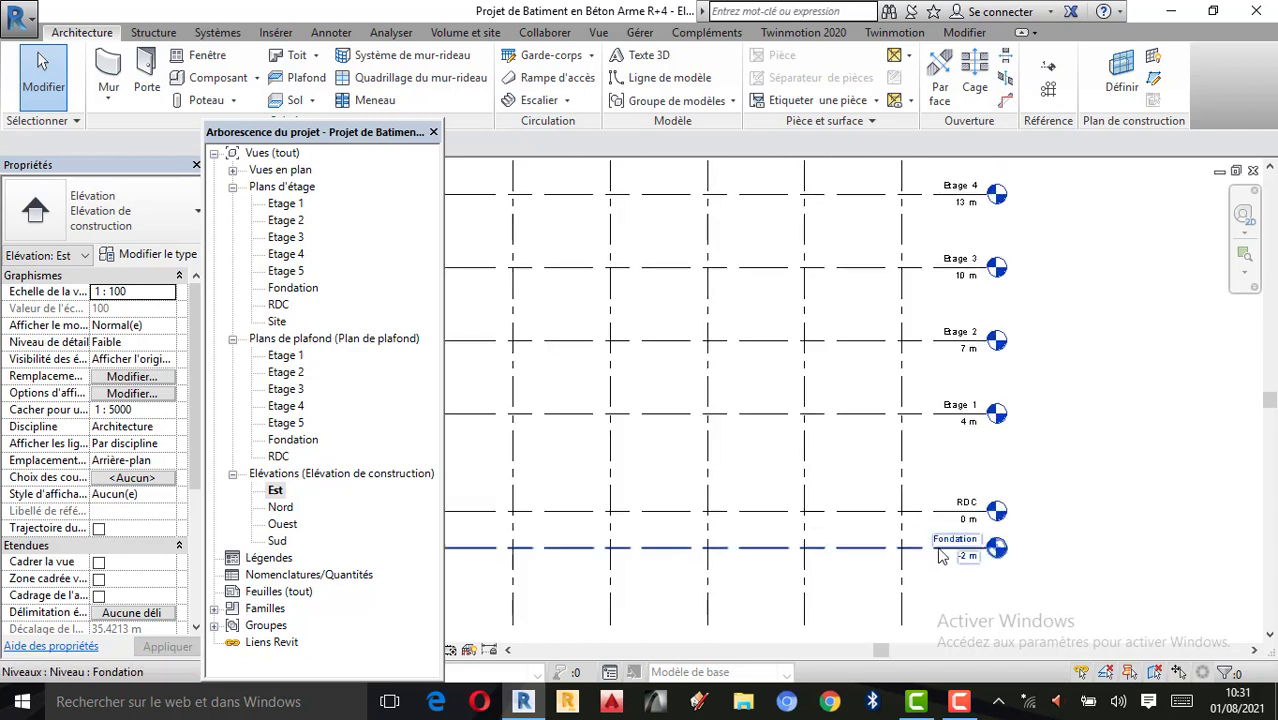
left_click(940, 552)
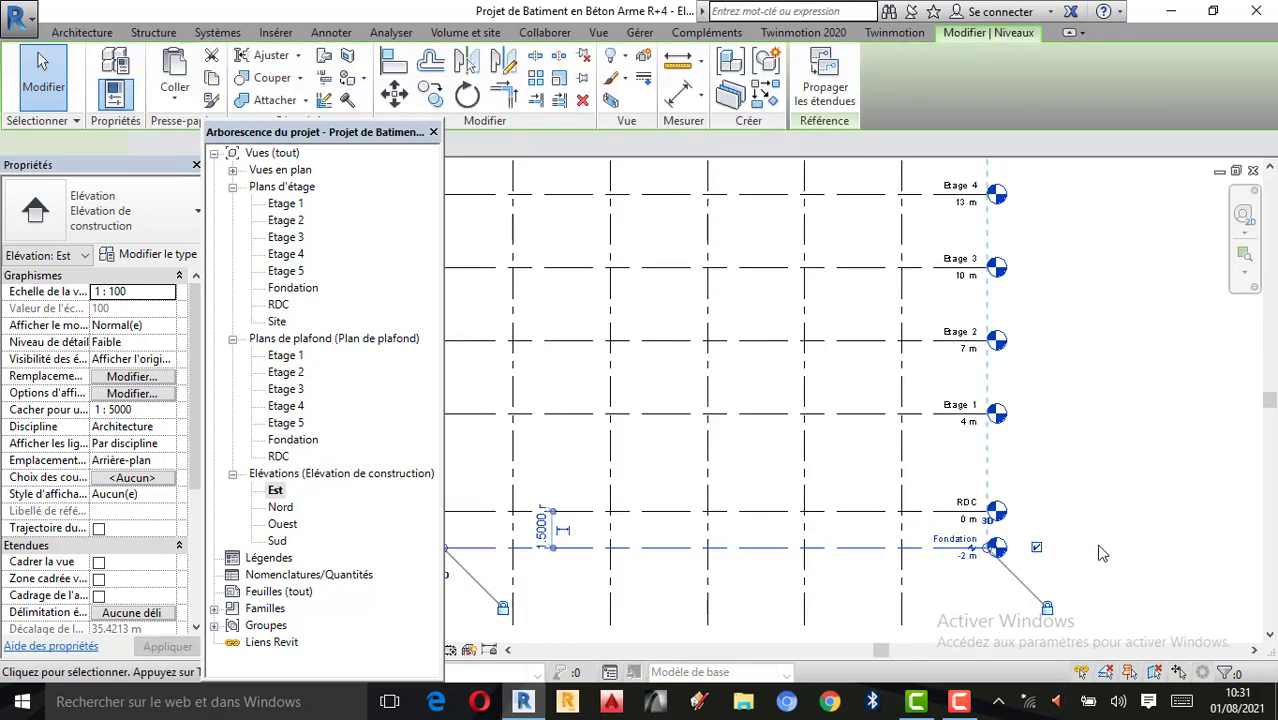
scroll(1052, 558, "down", 1)
scroll(578, 558, "up", 1)
left_click(566, 540)
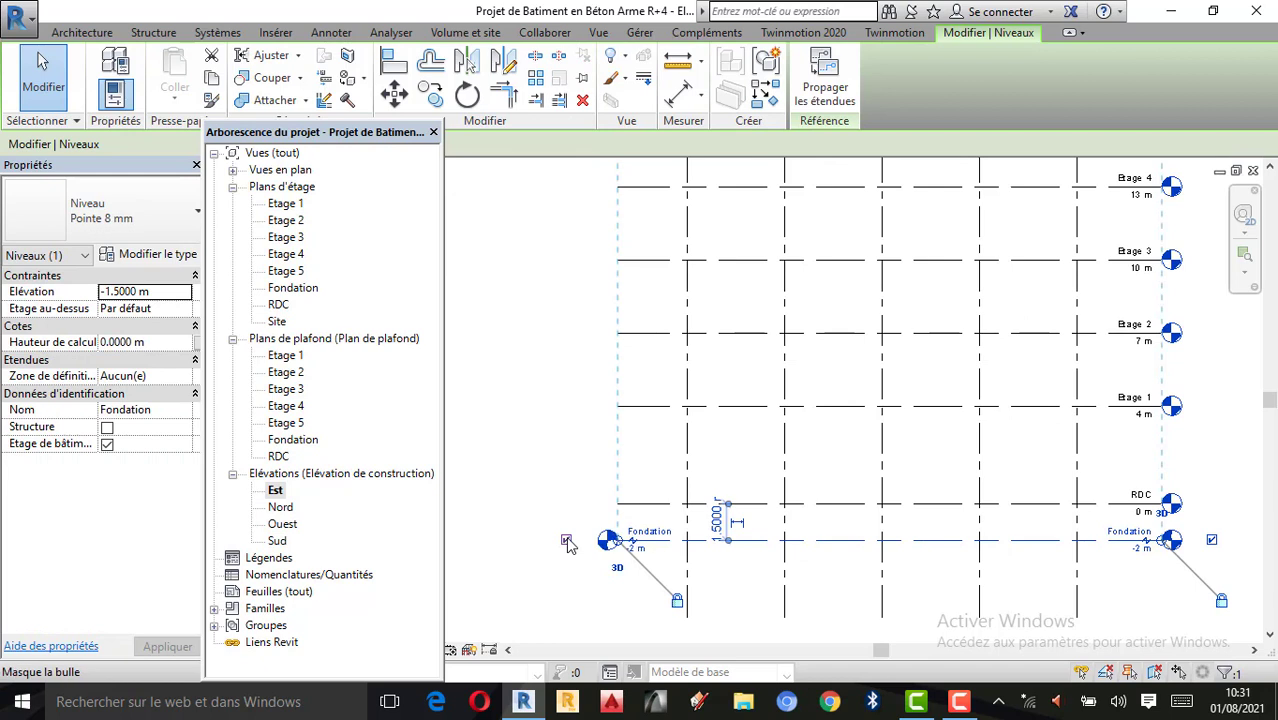
left_click(650, 504)
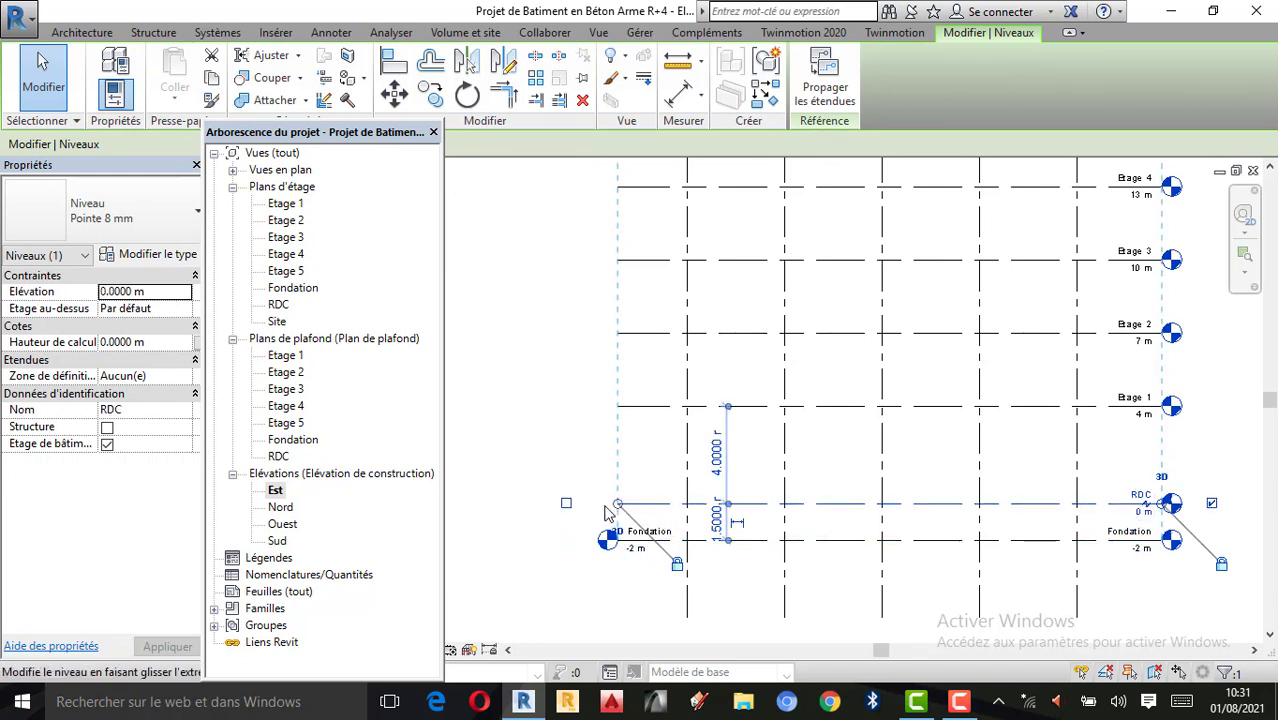
left_click(566, 504)
Show the level heads of Etage 1, Etage 2 and Etage 3 at their grid E end as well
left_click(570, 410)
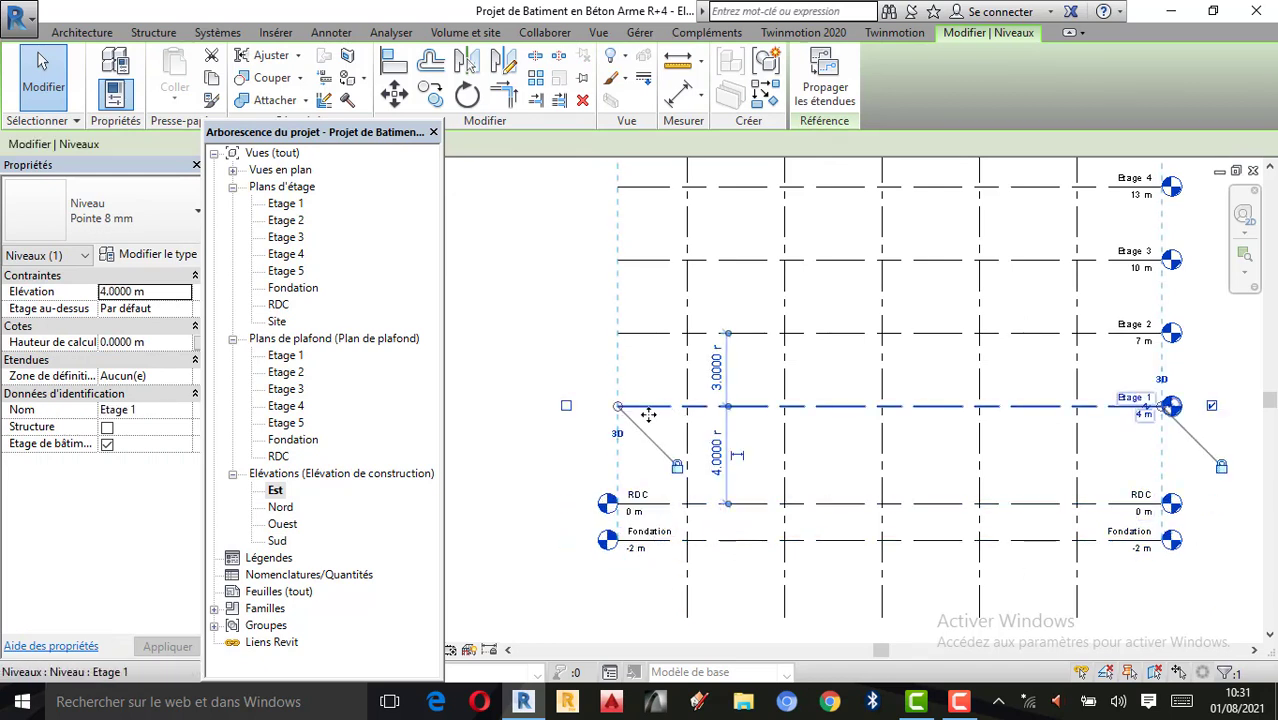
left_click(566, 407)
left_click(570, 335)
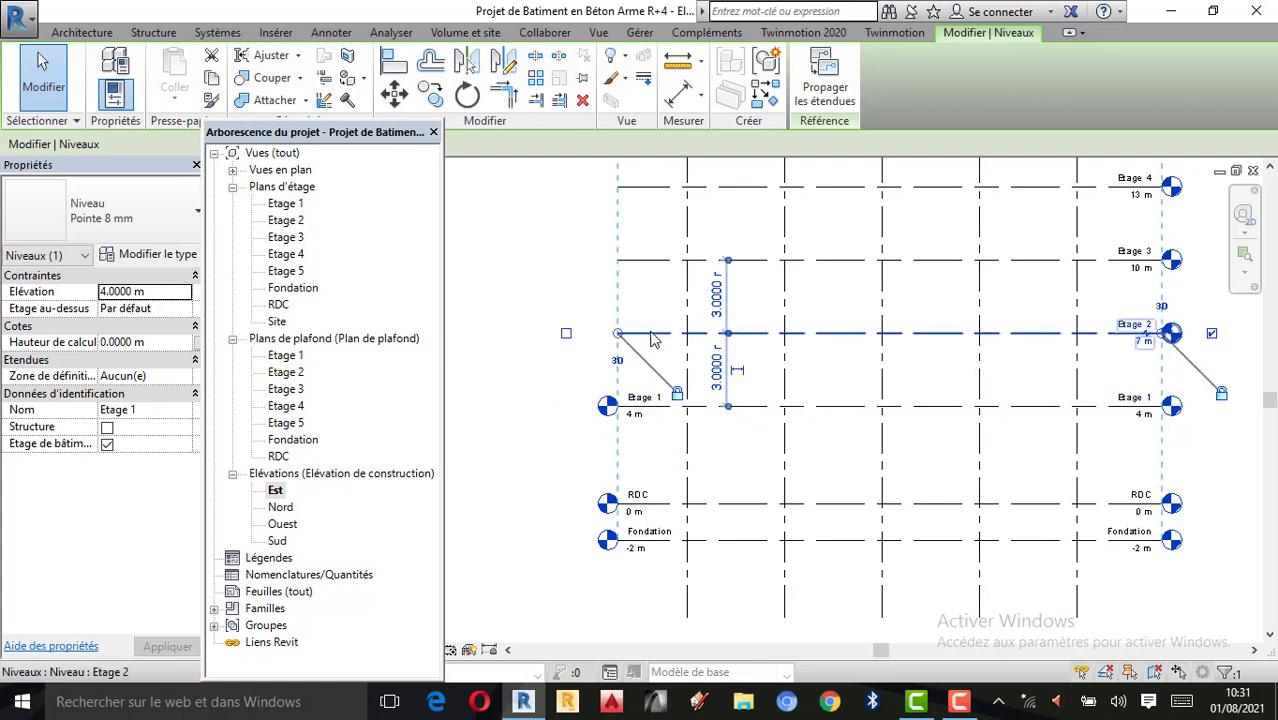
left_click(566, 333)
left_click(667, 262)
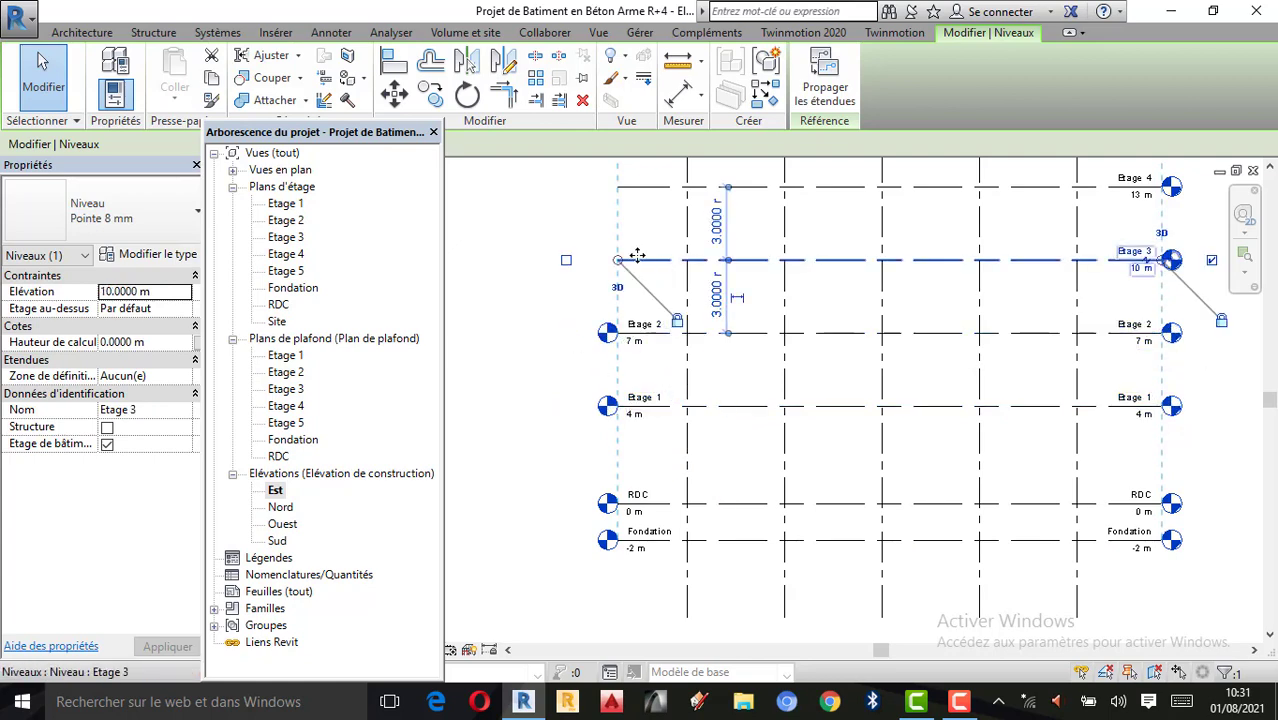
left_click(562, 262)
scroll(632, 545, "down", 1)
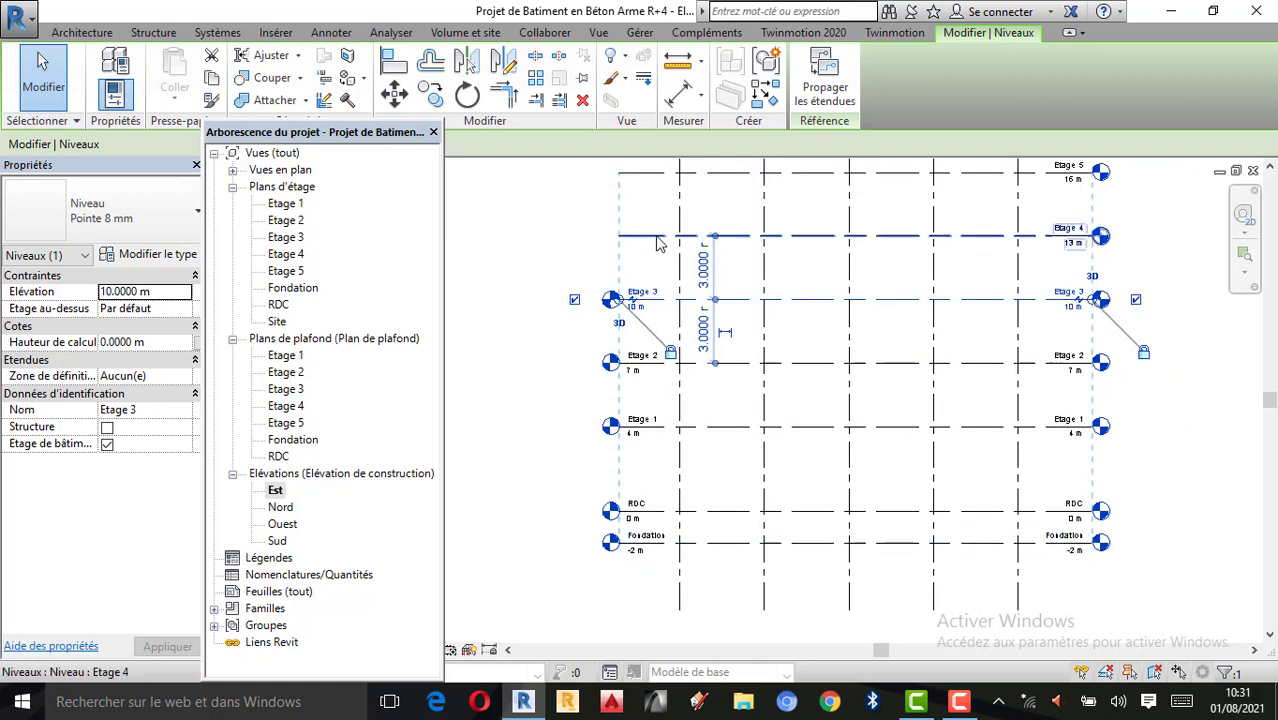
Show the level heads of Etage 4 and Etage 5 at their grid E end as well, and deselect the level
left_click(662, 237)
left_click(578, 238)
scroll(650, 482, "down", 3)
scroll(670, 264, "up", 2)
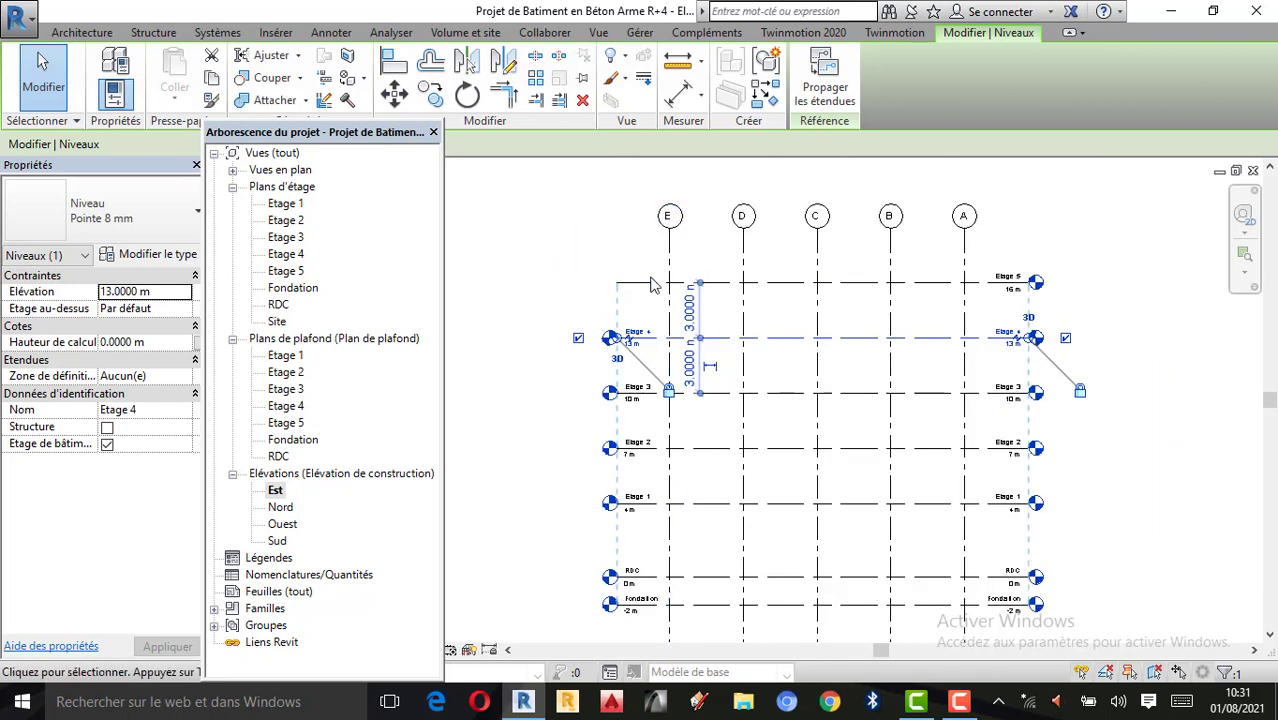
left_click(637, 283)
left_click(578, 283)
scroll(776, 340, "down", 2)
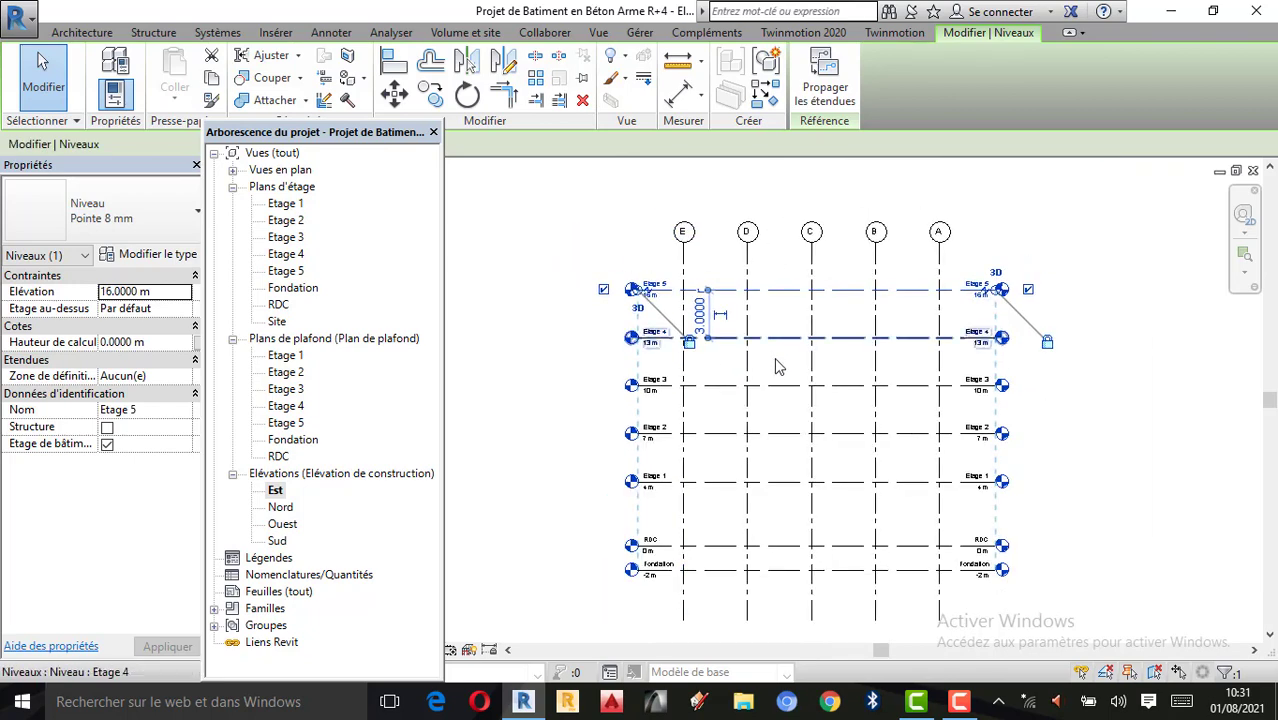
left_click(891, 402)
Review the levels labelled at both ends in the Est elevation and the views listed under Vues en plan
scroll(800, 415, "up", 2)
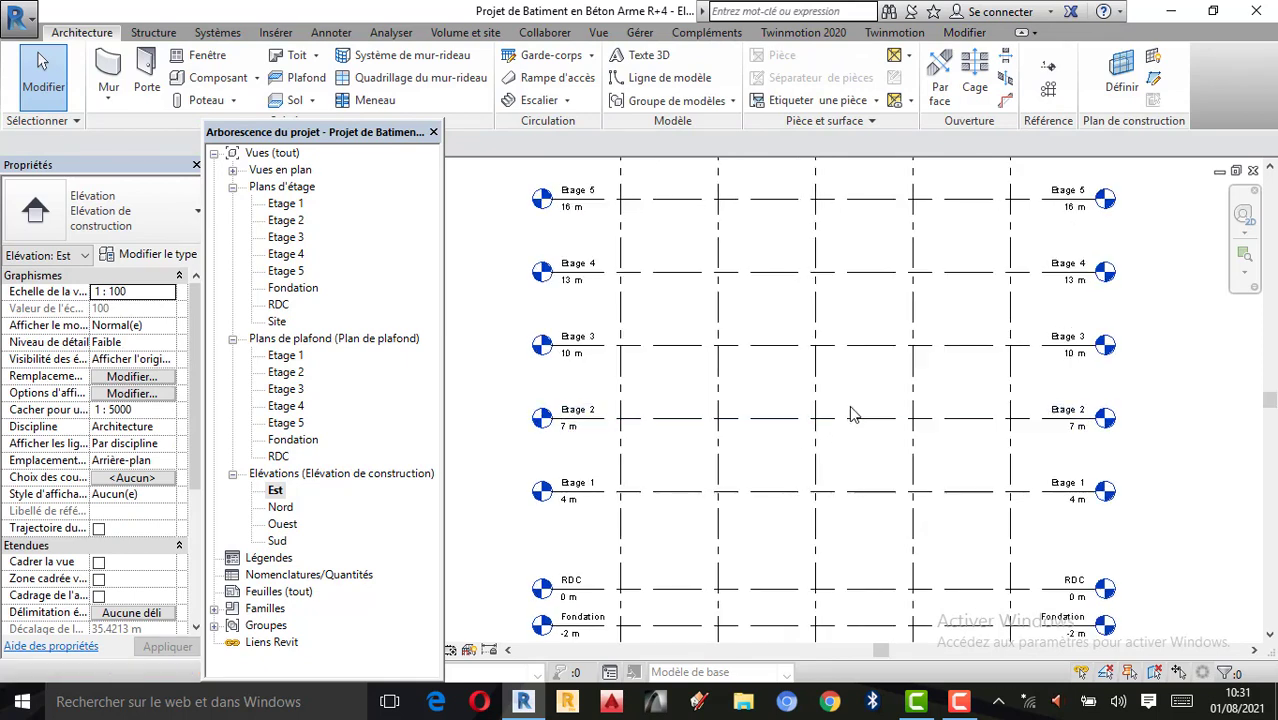
scroll(845, 413, "down", 2)
scroll(845, 413, "up", 3)
scroll(861, 391, "down", 3)
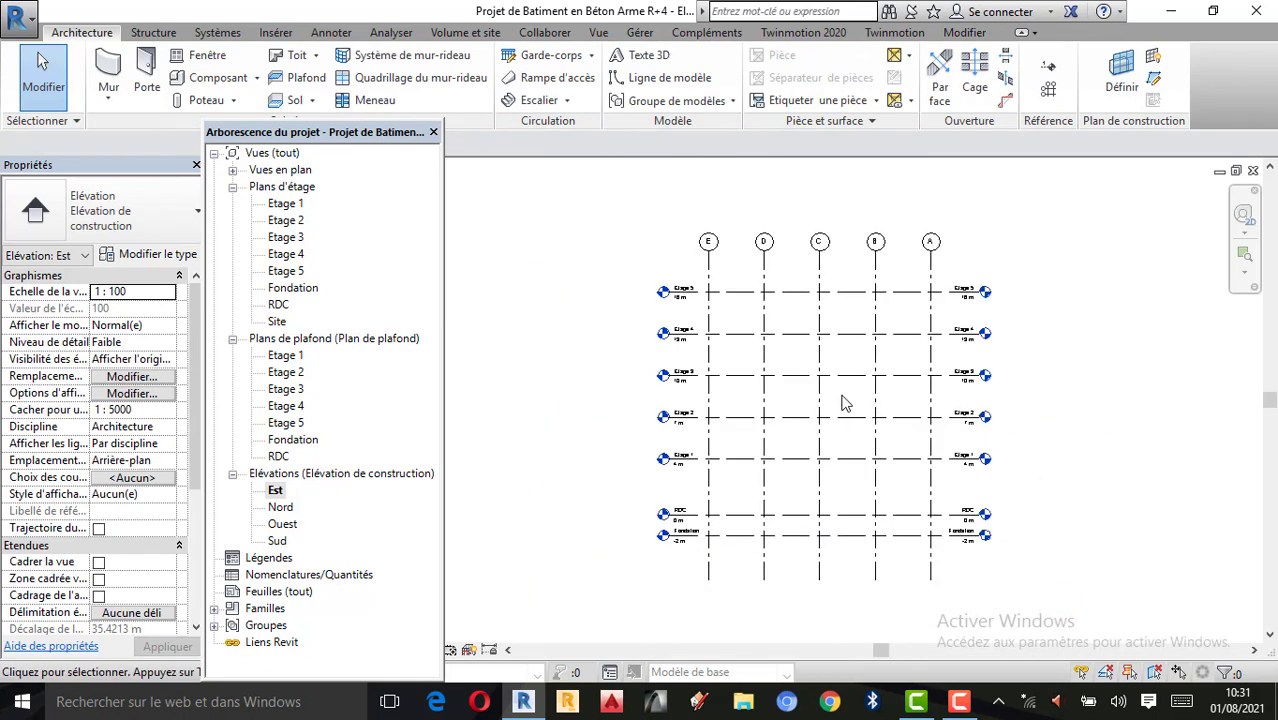
scroll(835, 405, "up", 1)
scroll(832, 405, "down", 1)
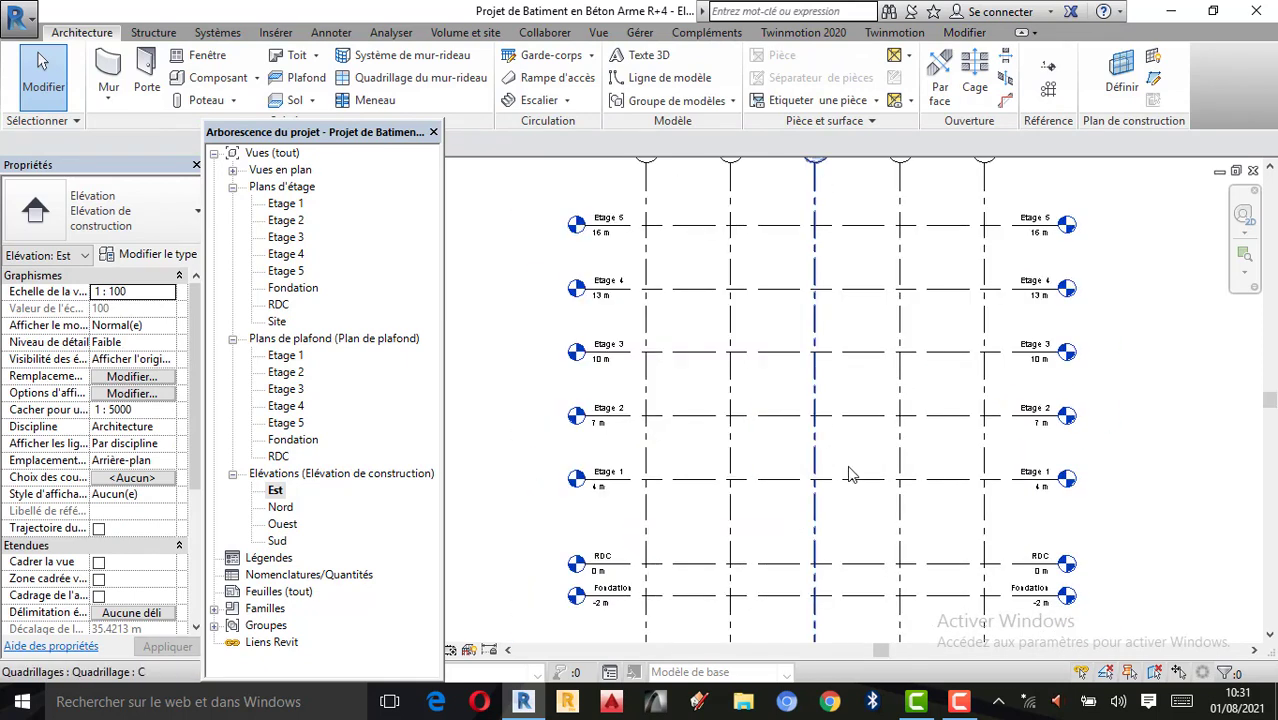
scroll(837, 491, "up", 1)
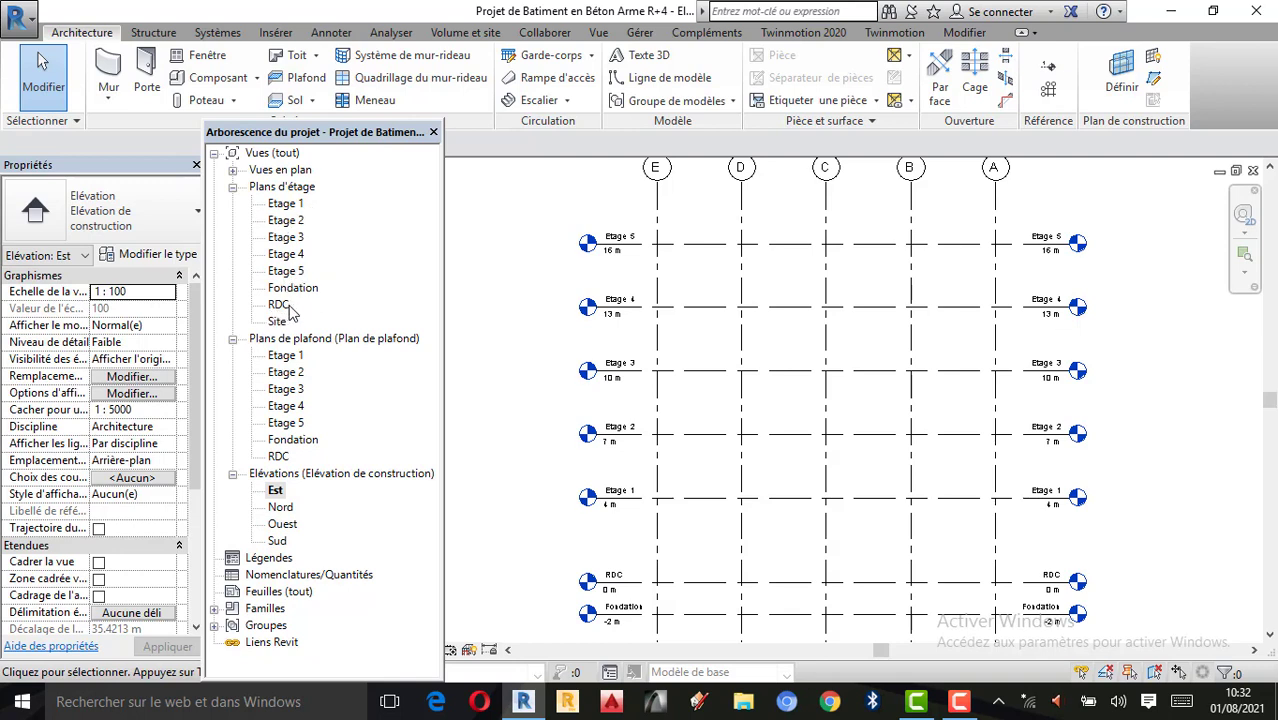
left_click(232, 171)
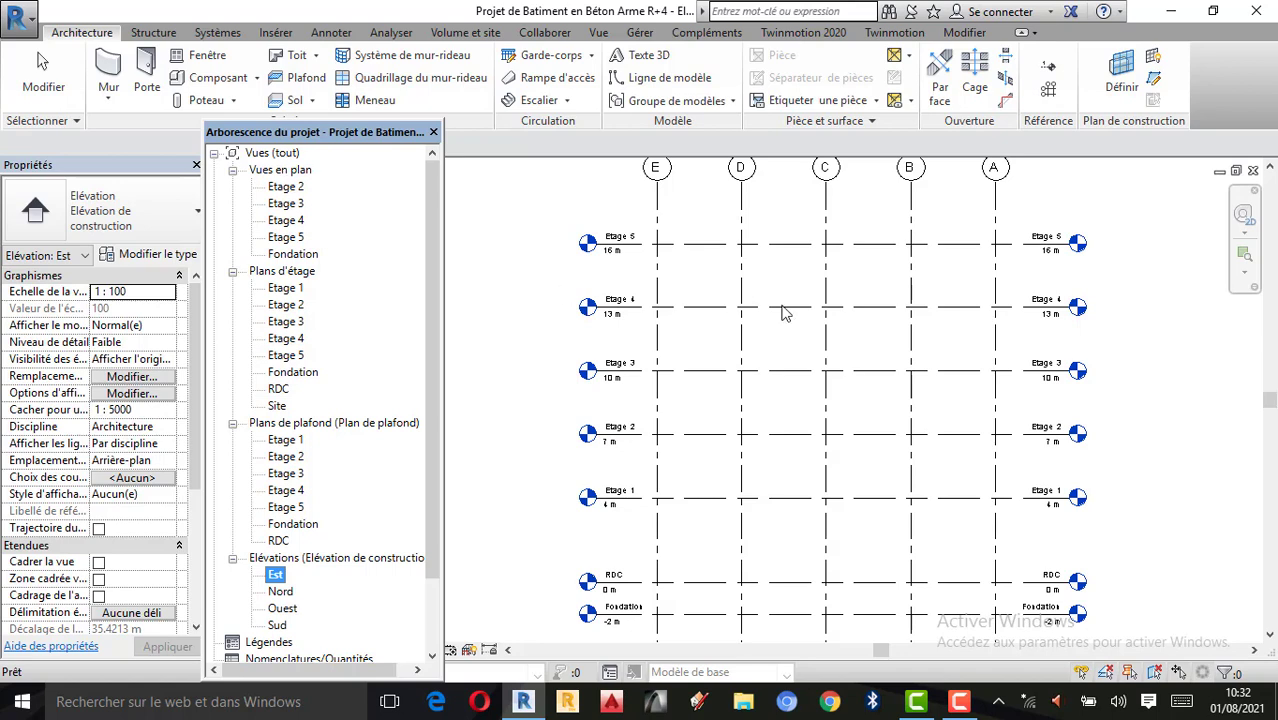
scroll(881, 316, "down", 1)
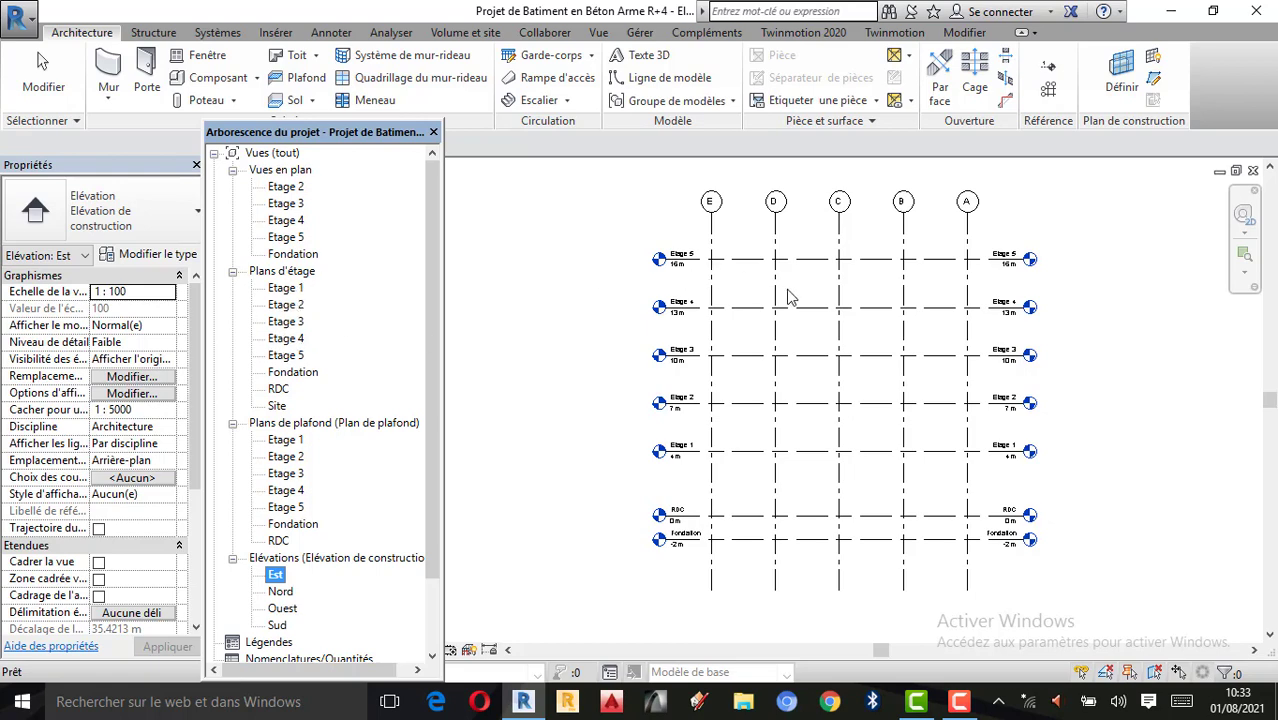
scroll(788, 296, "up", 1)
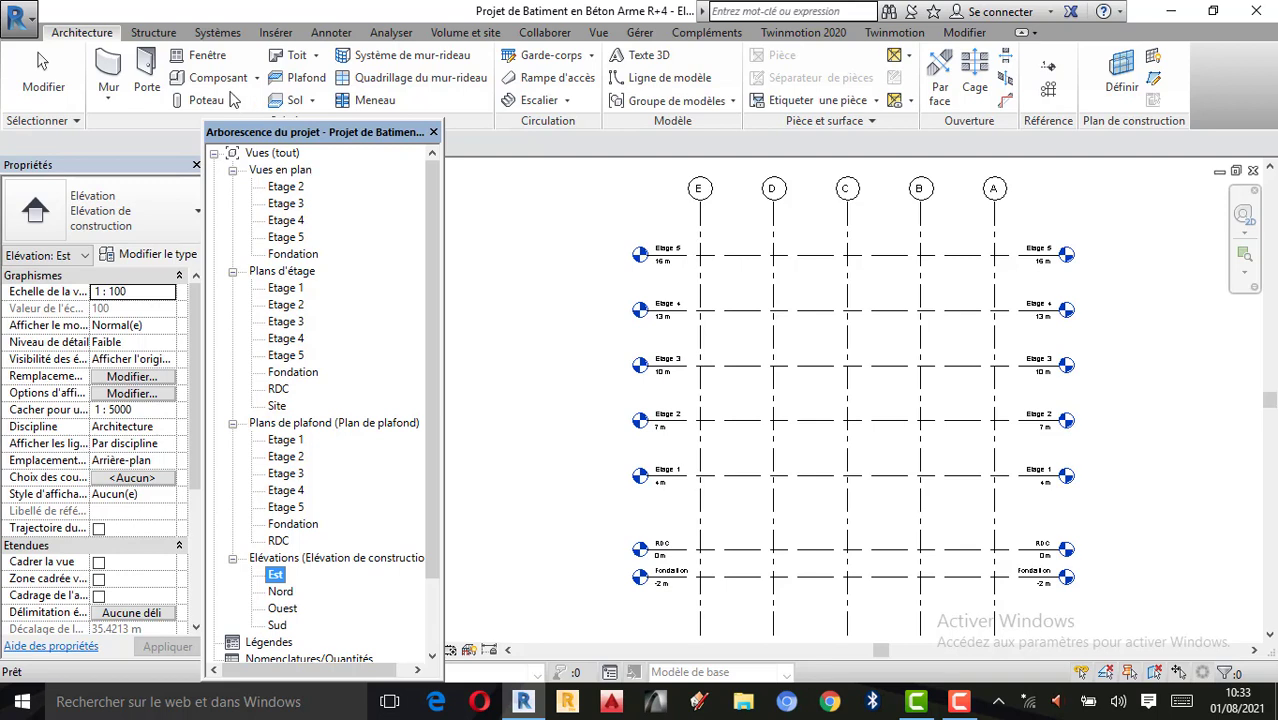
left_click(153, 33)
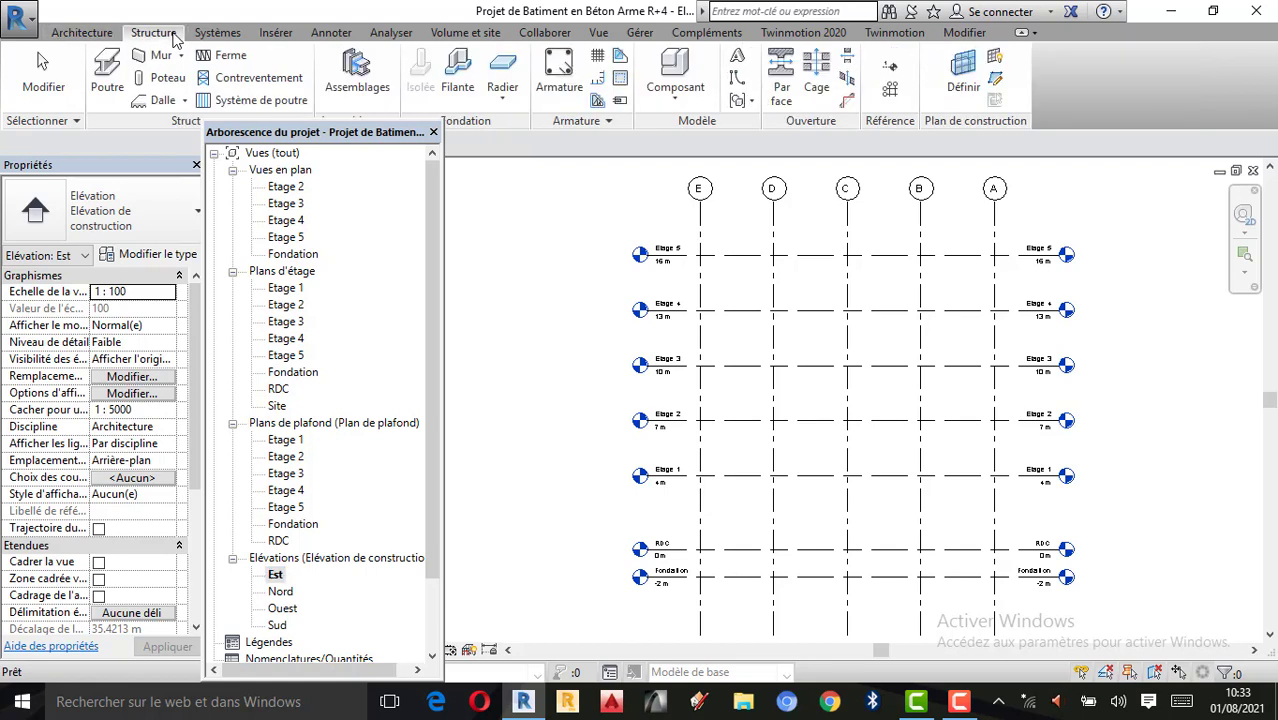
left_click(100, 33)
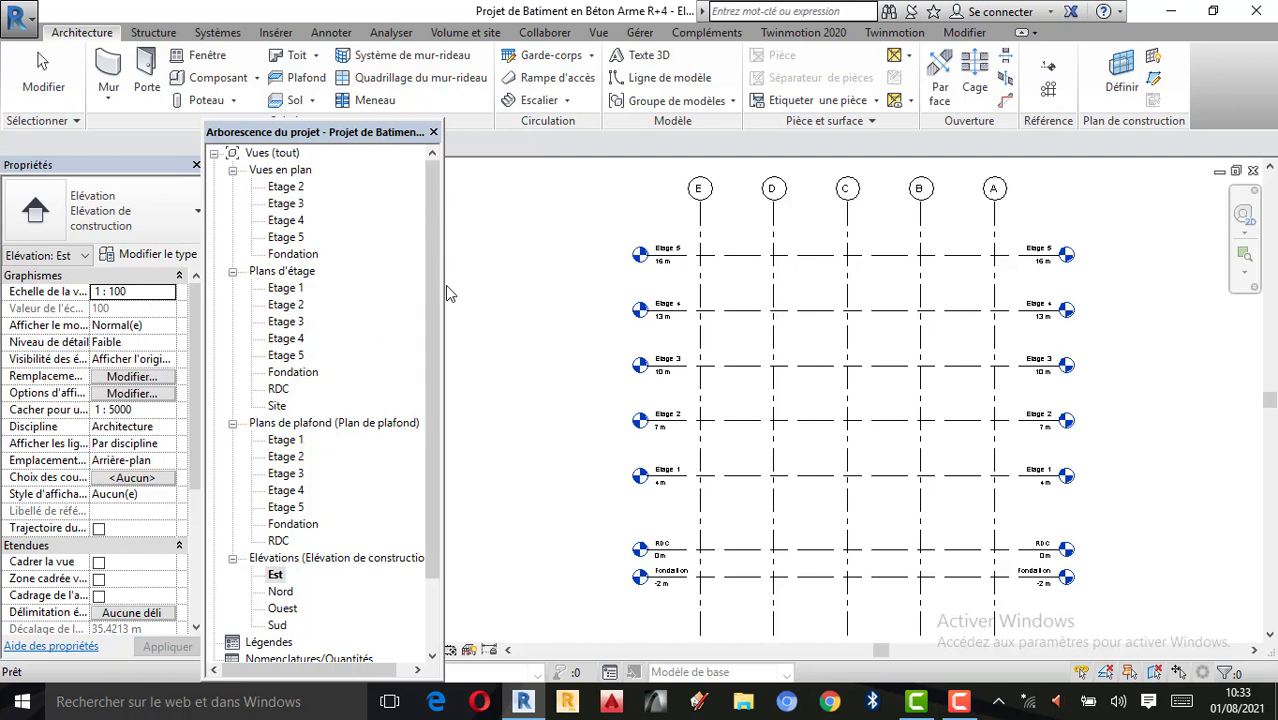
left_click(959, 701)
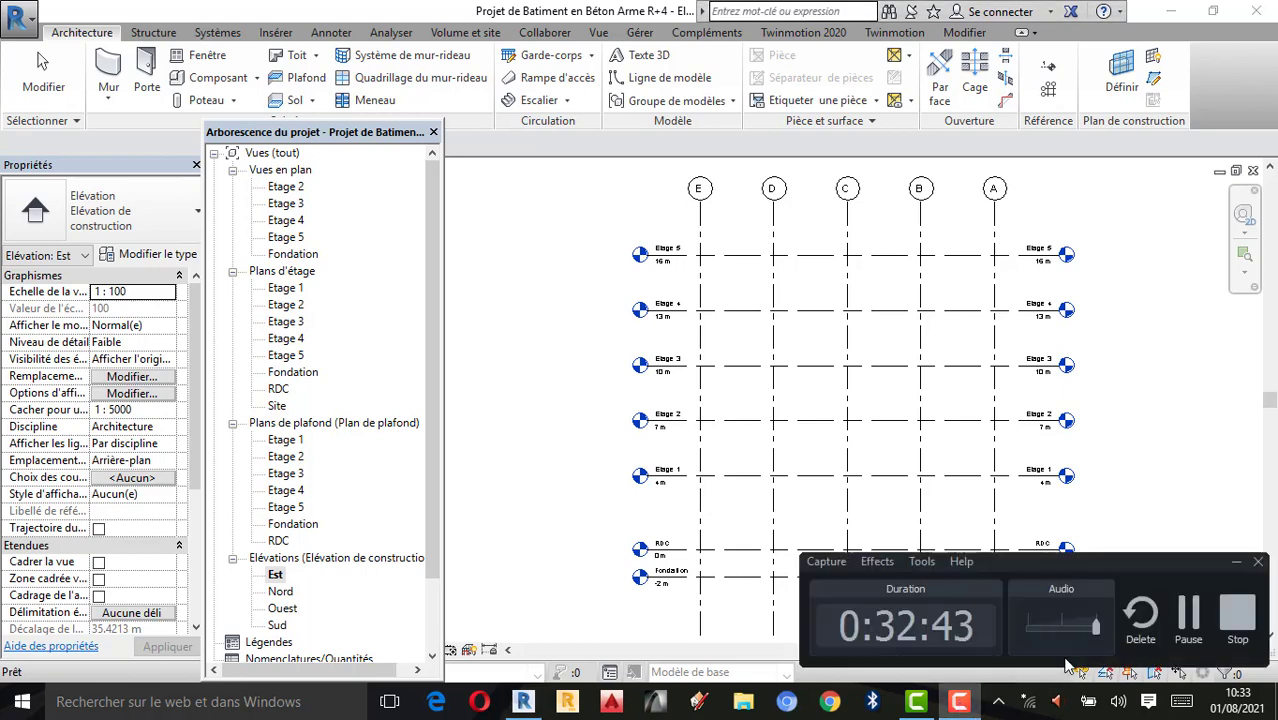
left_click(759, 392)
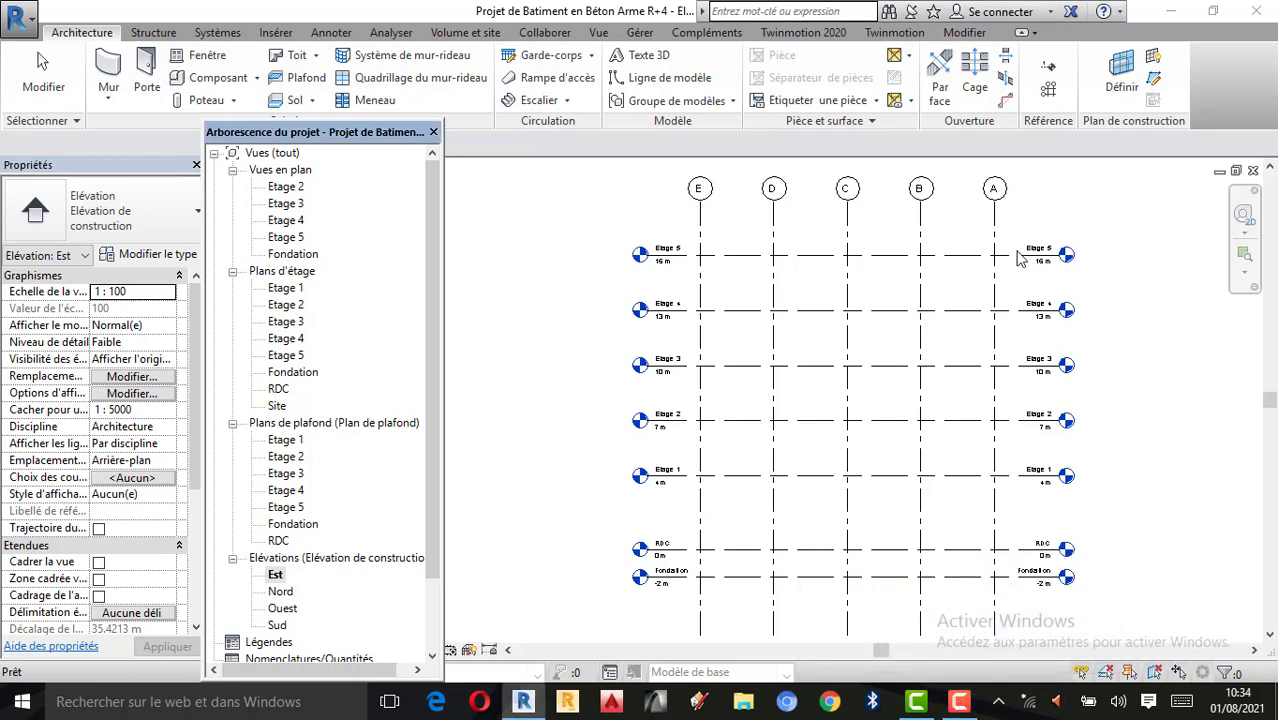
left_click(600, 33)
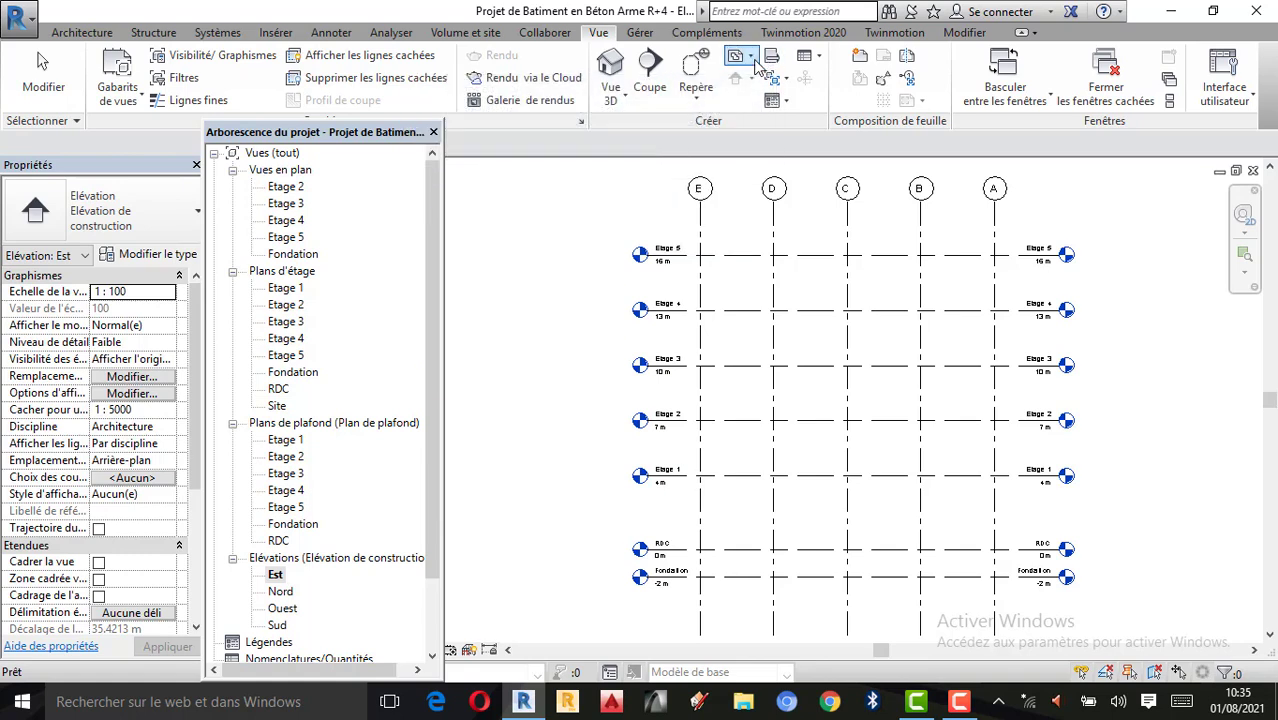
left_click(752, 62)
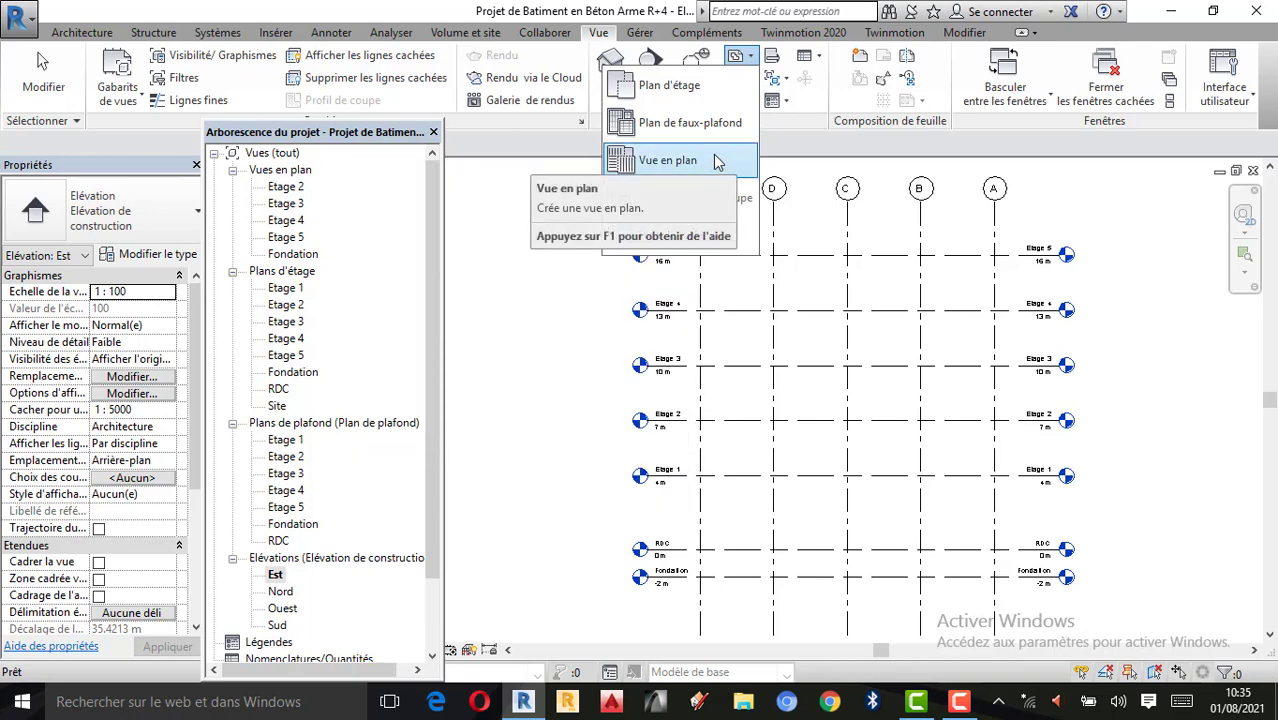
left_click(715, 162)
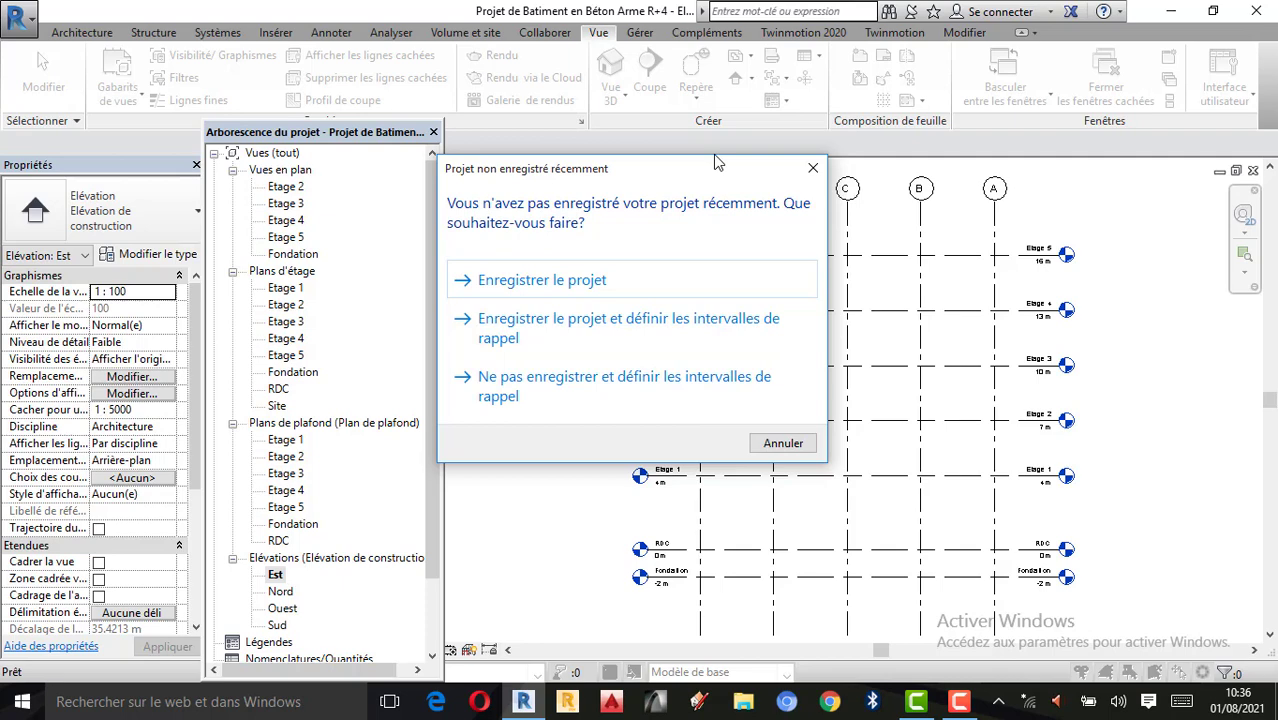
left_click(813, 168)
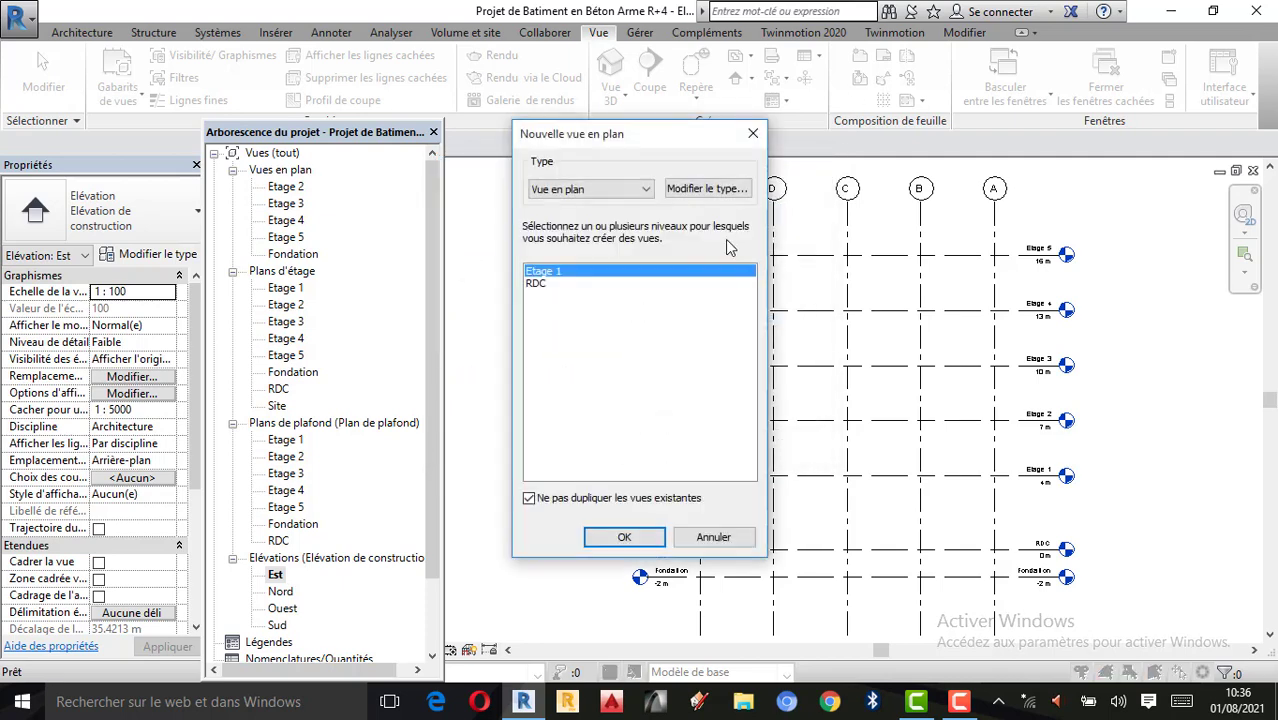
left_click(750, 137)
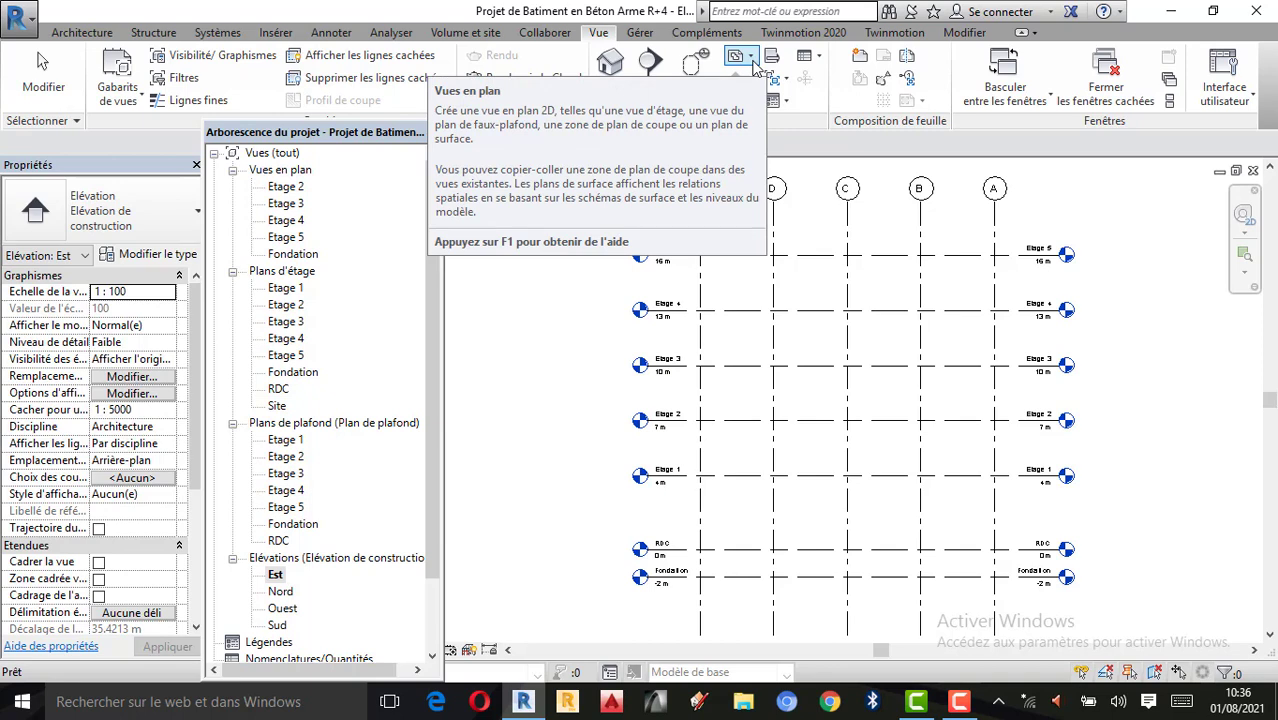
Create new plan views of type Vue en plan for the levels Etage 1 and RDC
left_click(753, 60)
left_click(677, 166)
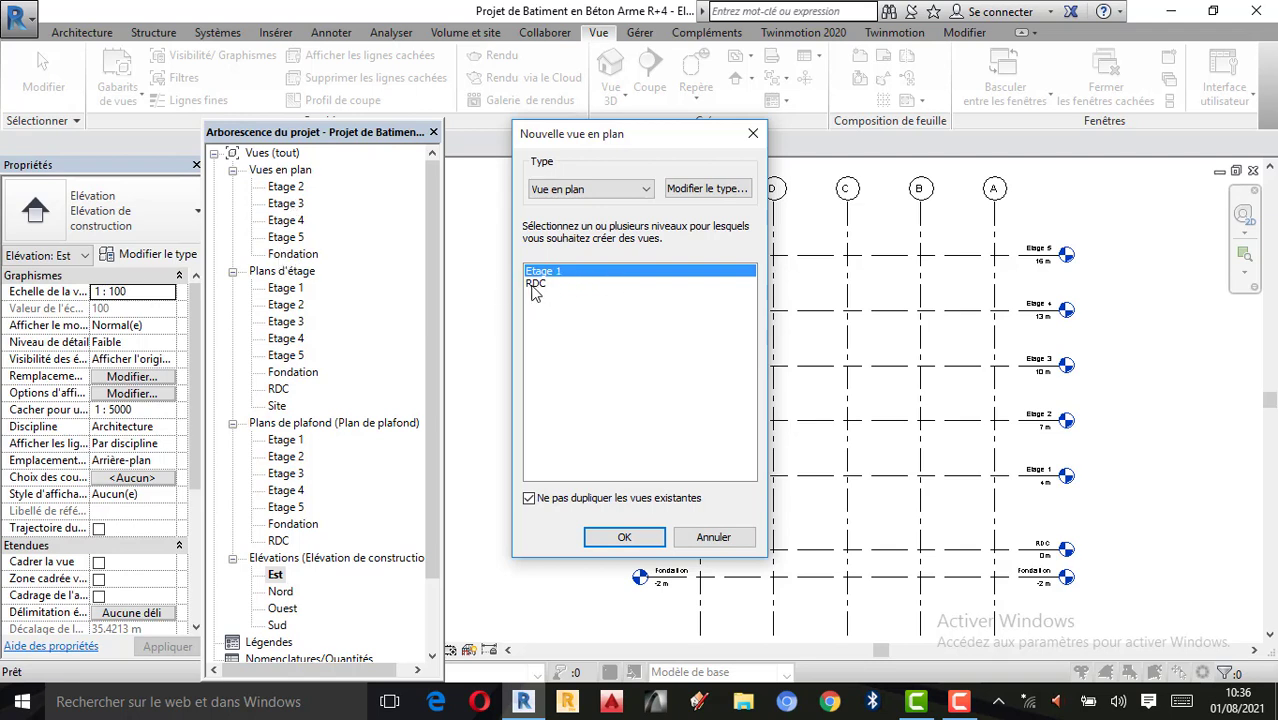
left_click(538, 284, "ctrl")
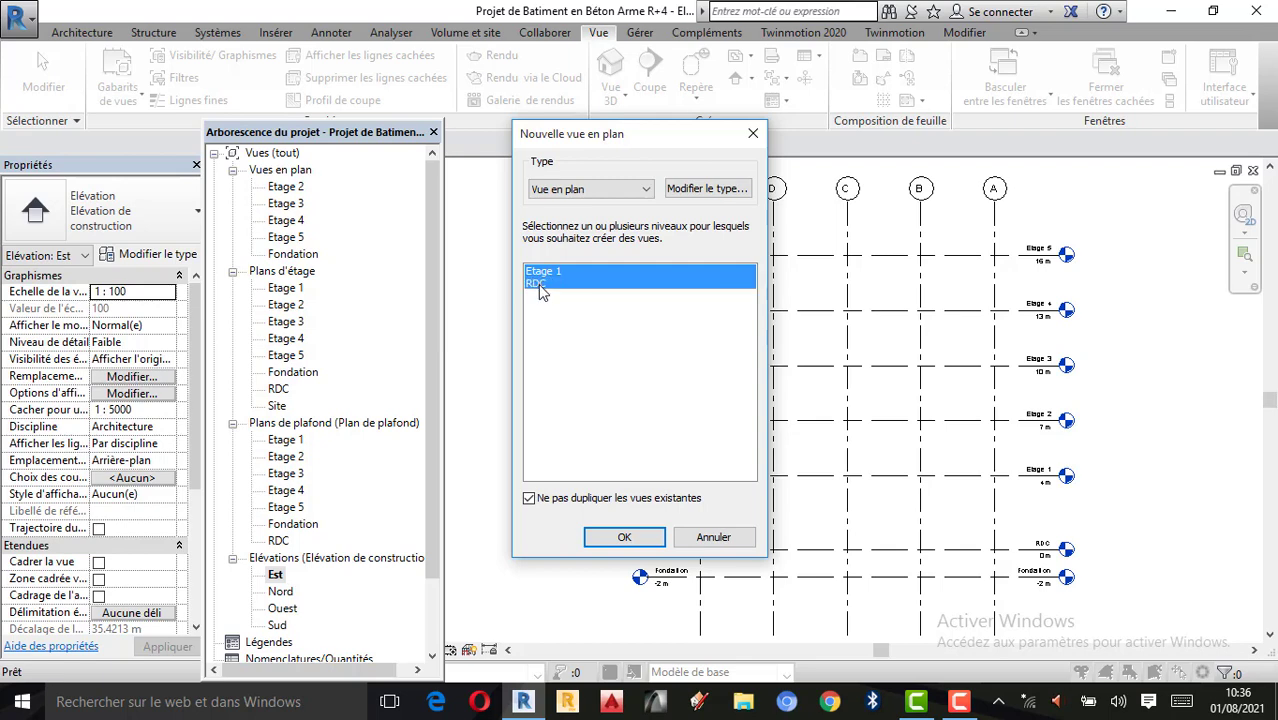
left_click(636, 540)
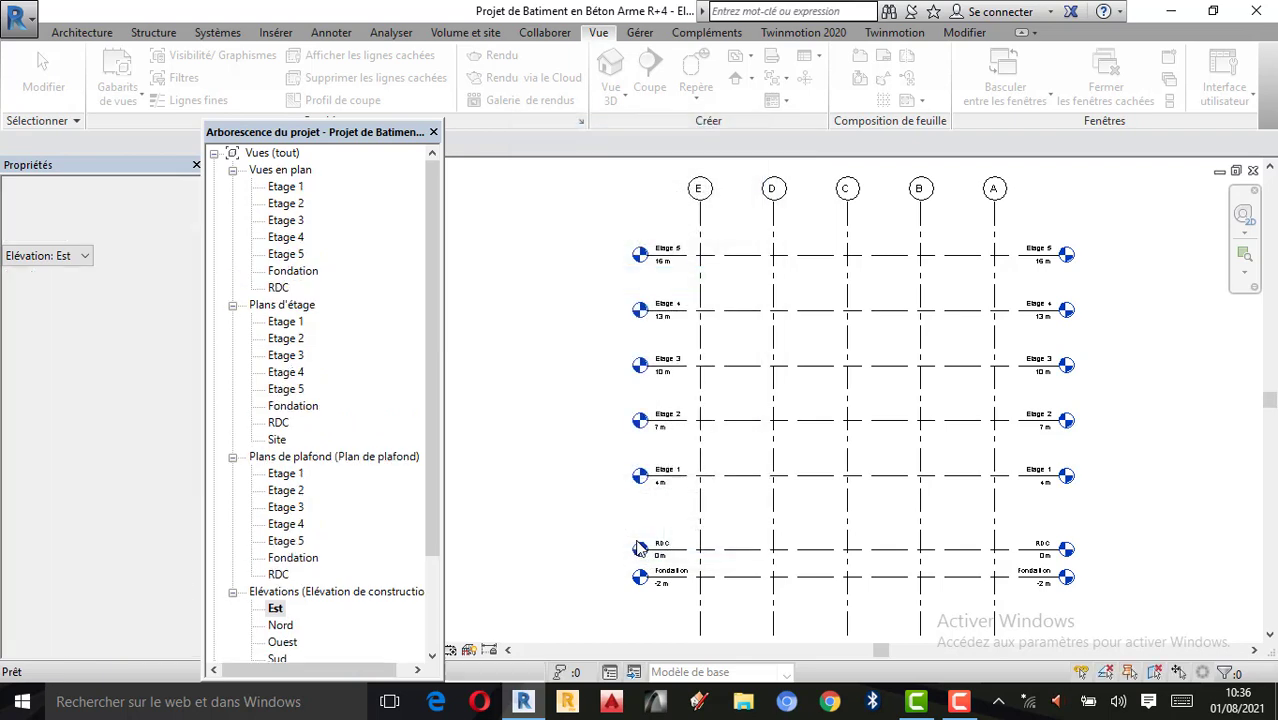
Examine the grid in the RDC view under Vues en plan, and open the Etage 1 view of the same group
scroll(570, 531, "up", 3)
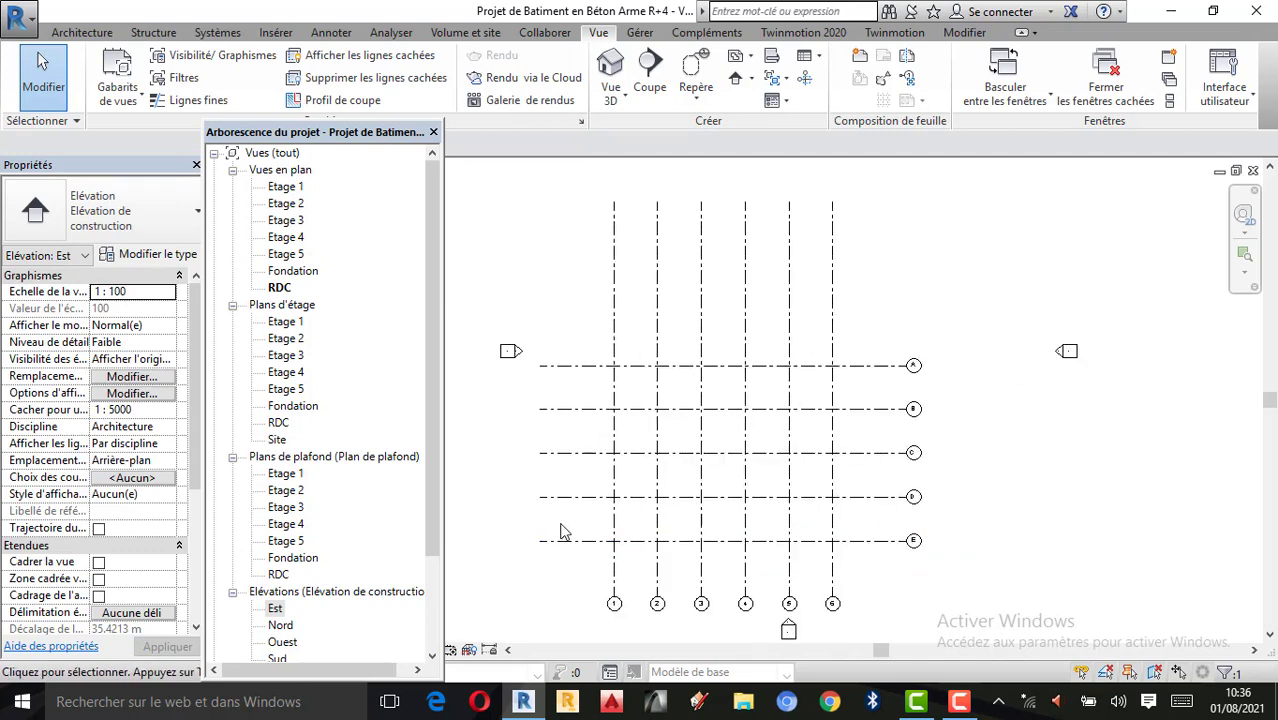
scroll(780, 418, "down", 2)
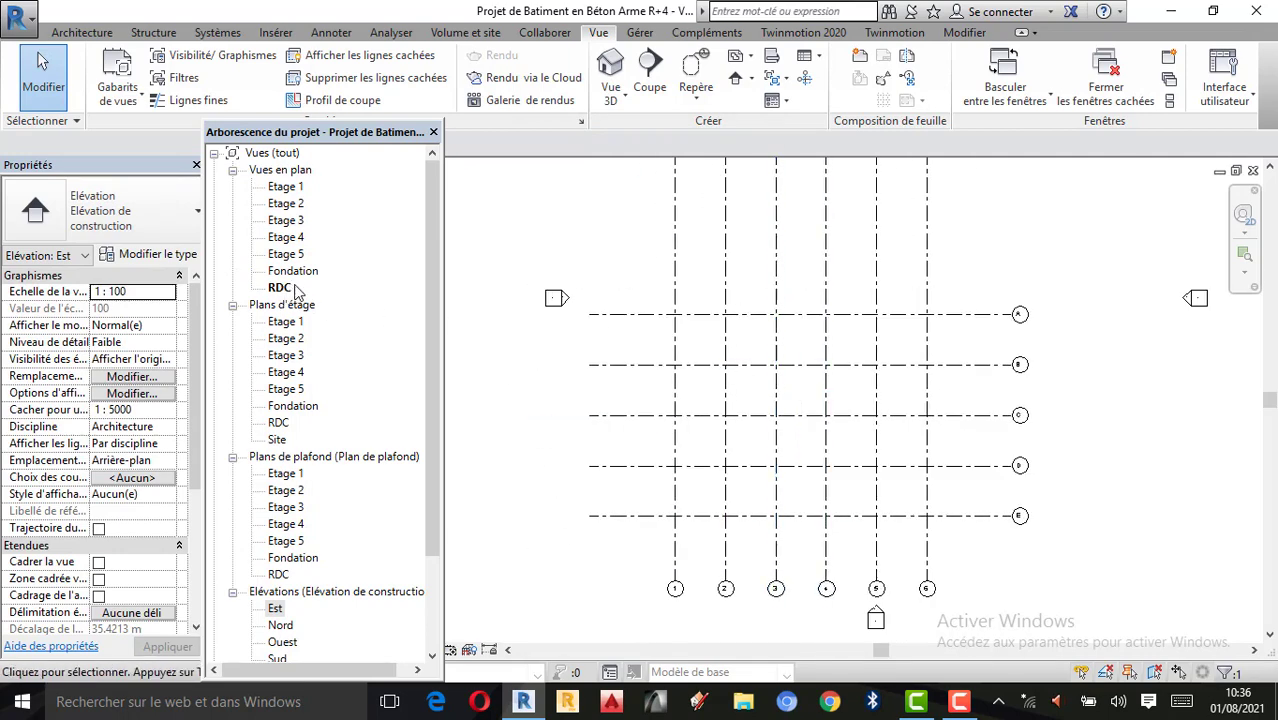
scroll(842, 369, "down", 1)
scroll(798, 411, "up", 2)
scroll(801, 342, "down", 1)
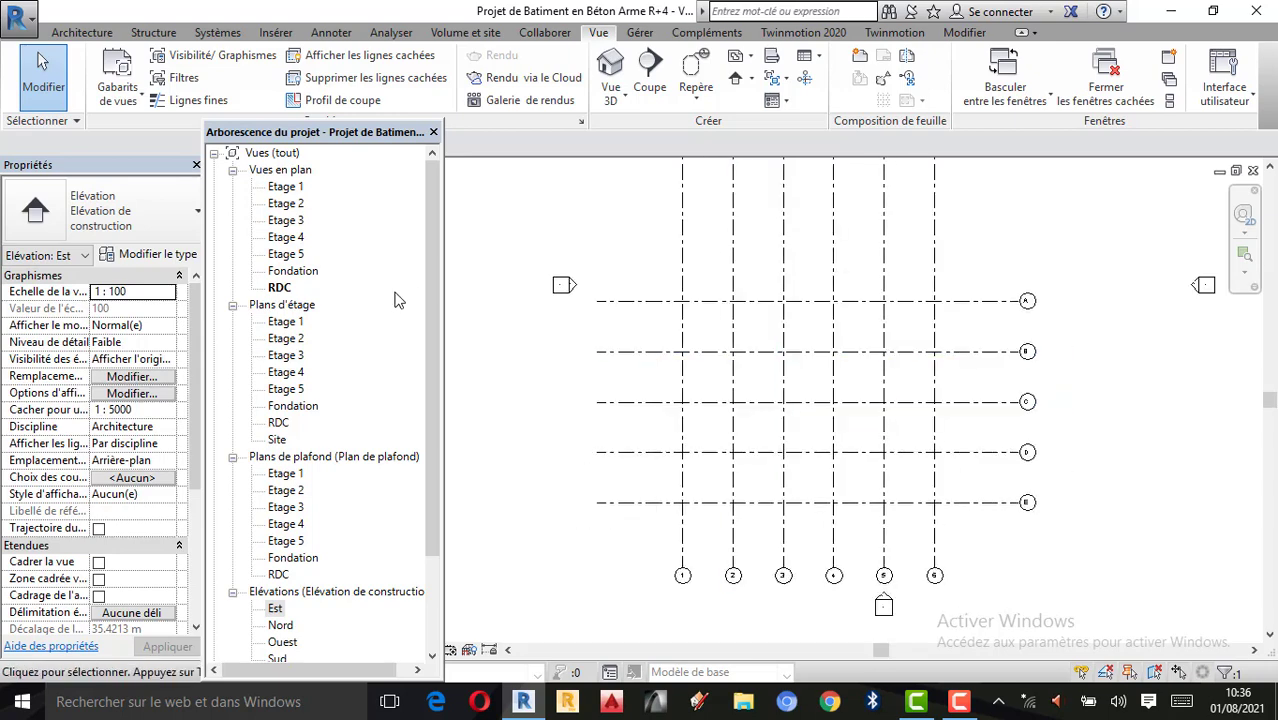
left_click(279, 189)
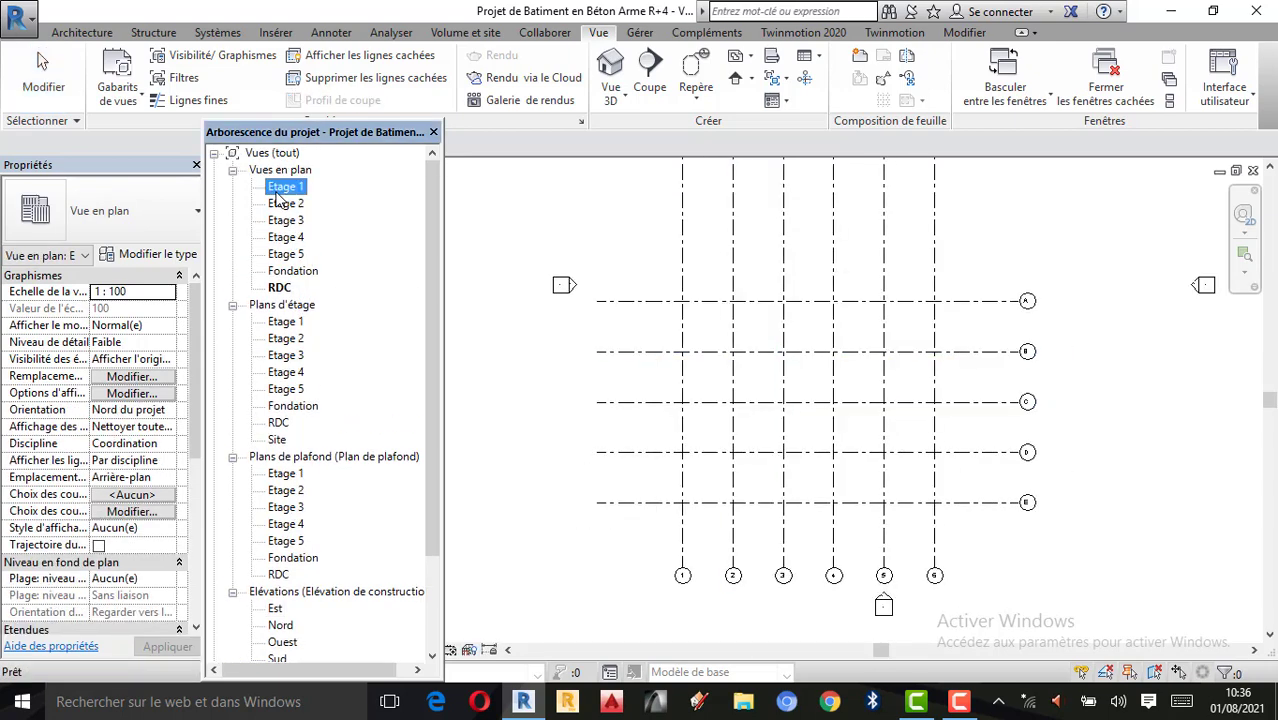
double_click(285, 190)
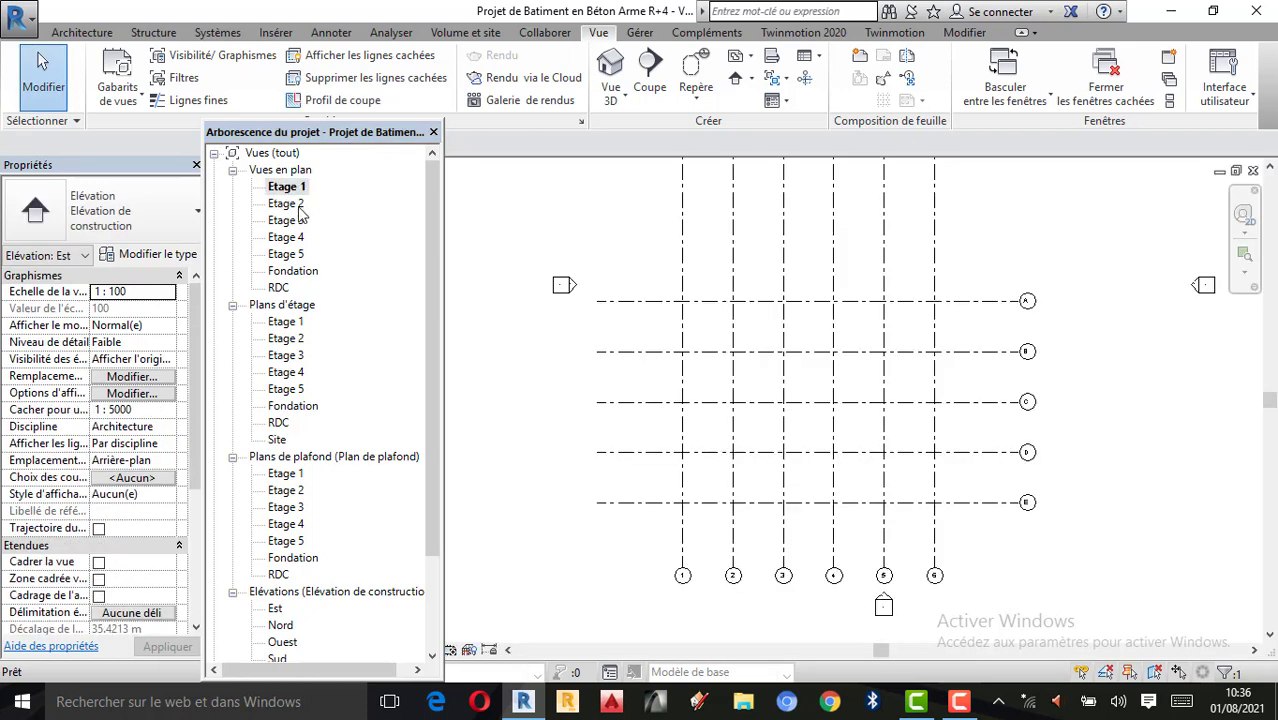
Go through the remaining Vues en plan entries from Etage 2 to Etage 5, Fondation and RDC
left_click(297, 206)
left_click(292, 221)
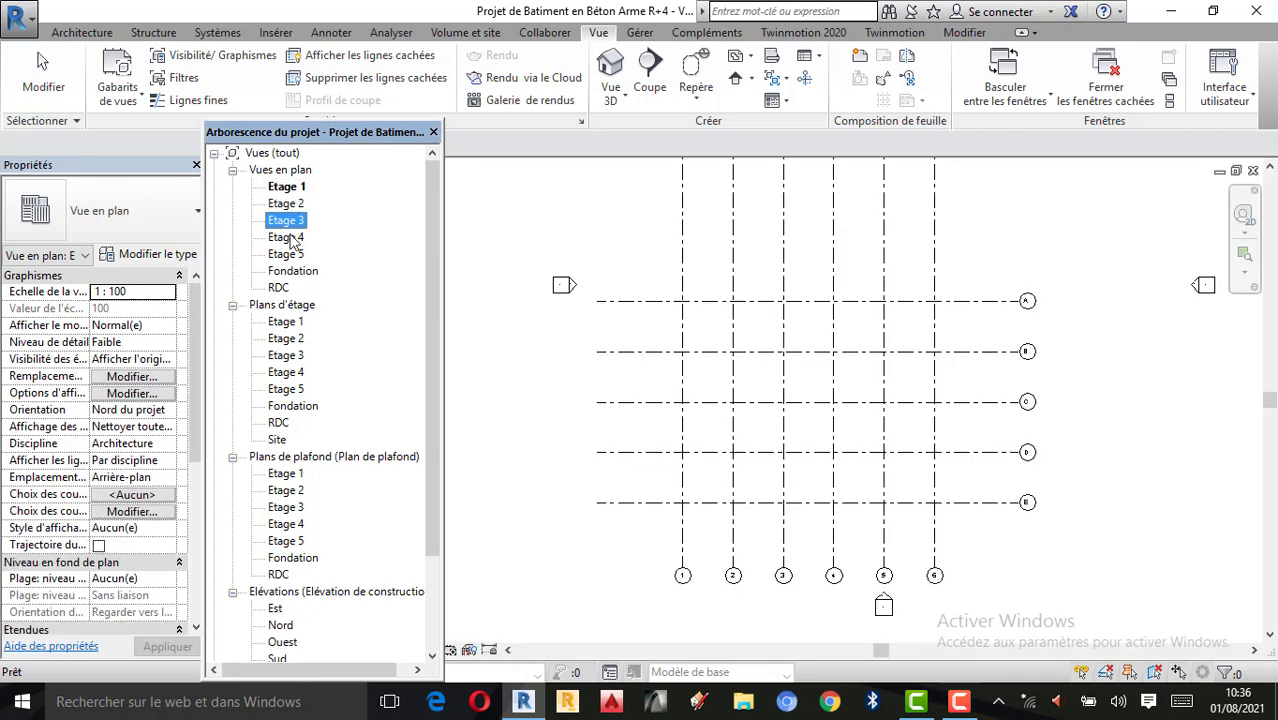
left_click(290, 240)
left_click(292, 256)
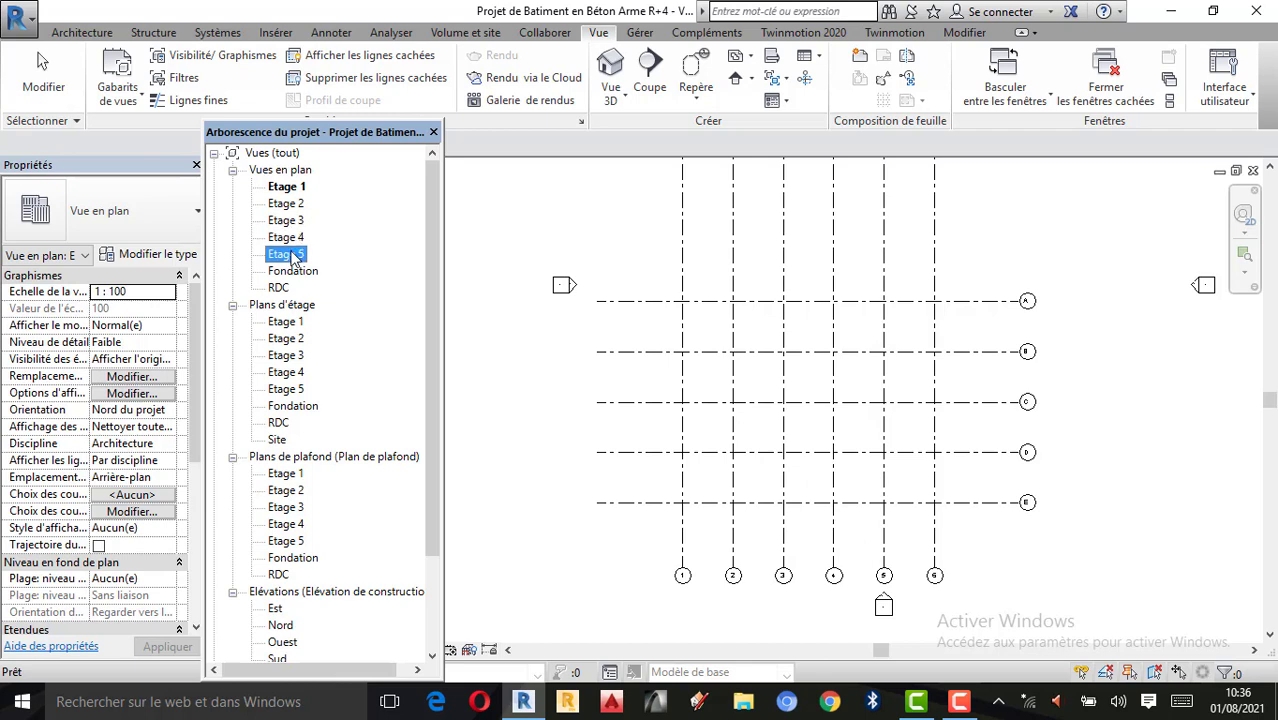
left_click(292, 272)
left_click(282, 289)
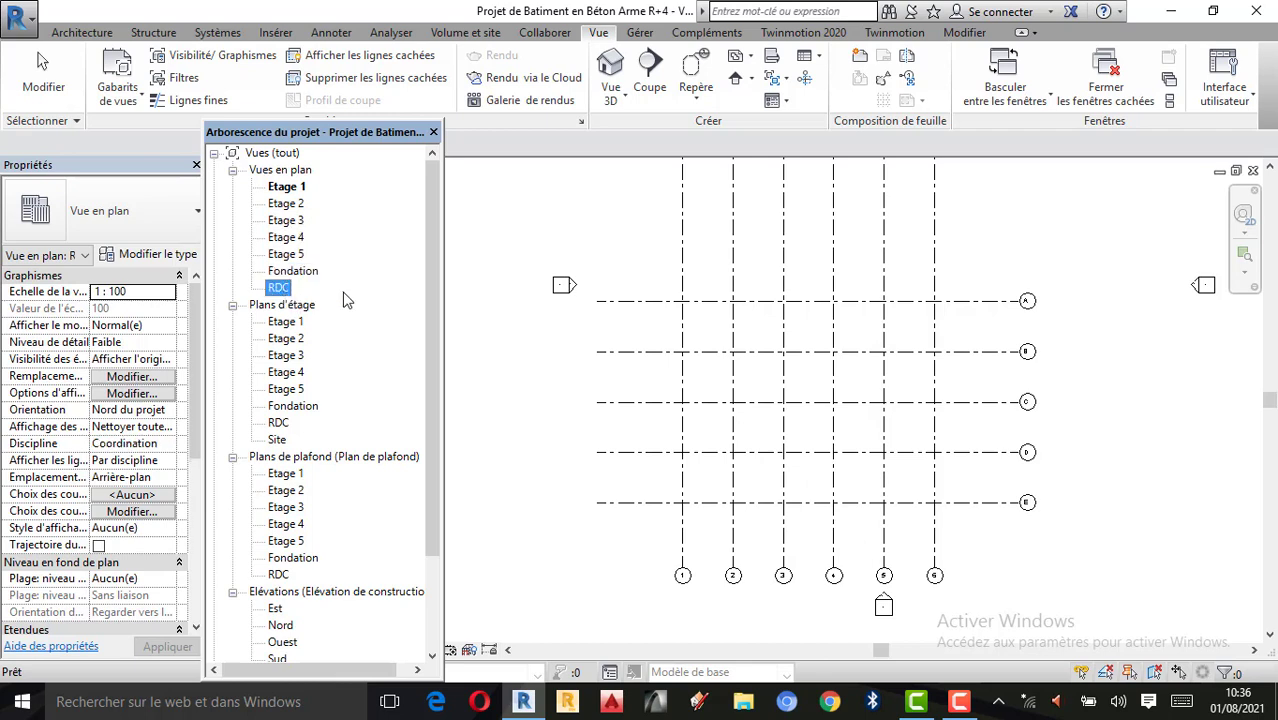
Reopen the Est elevation and review the levels from Fondation to Etage 5 against grids A to E
scroll(345, 300, "down", 2)
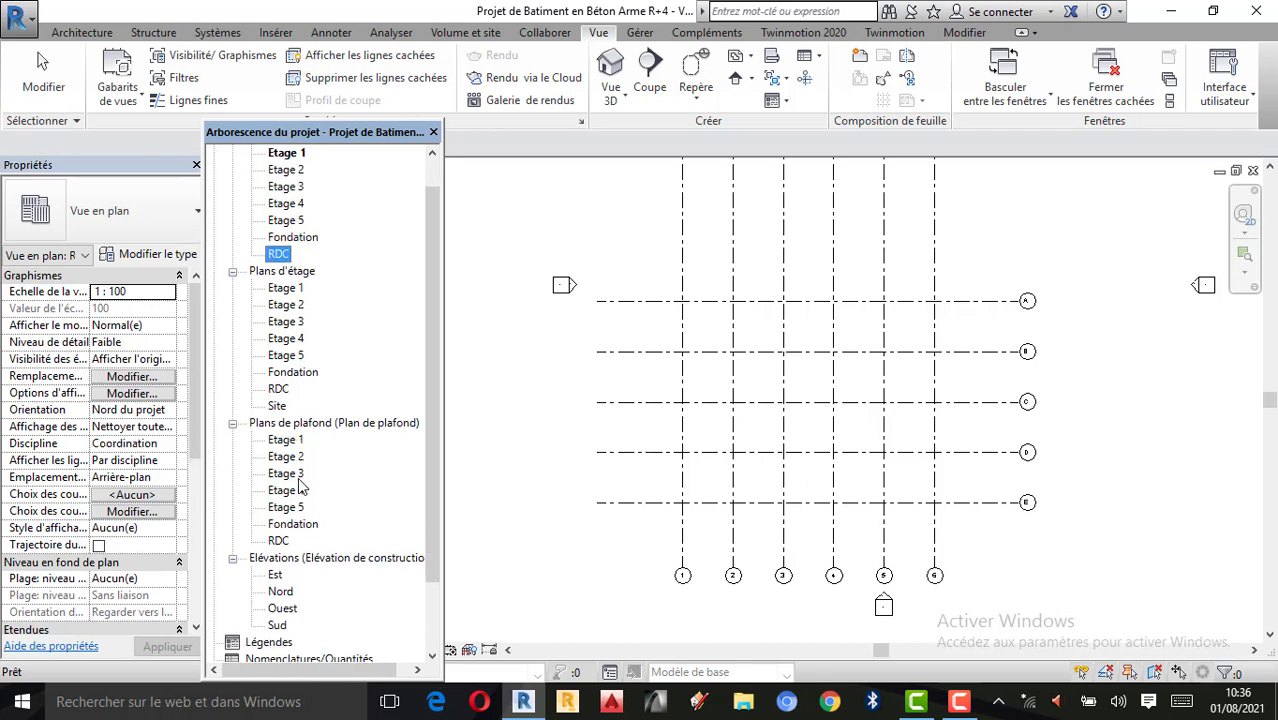
scroll(300, 482, "down", 1)
double_click(276, 558)
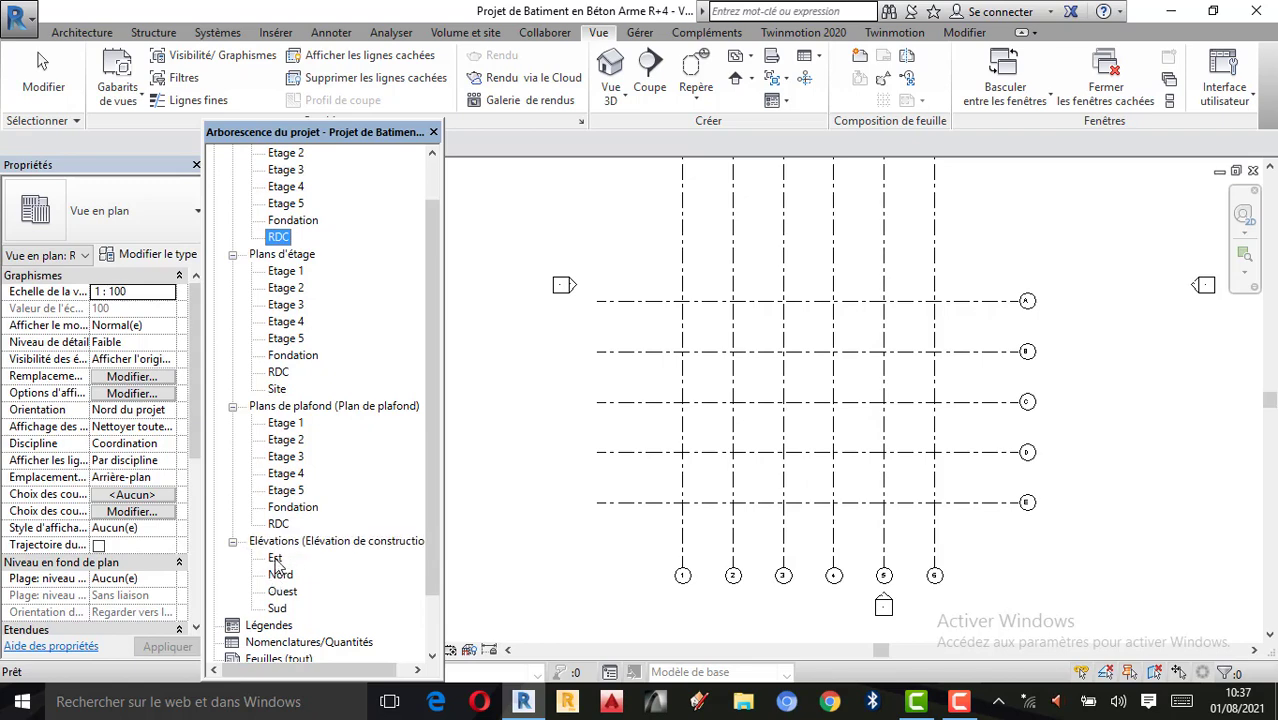
scroll(648, 373, "down", 1)
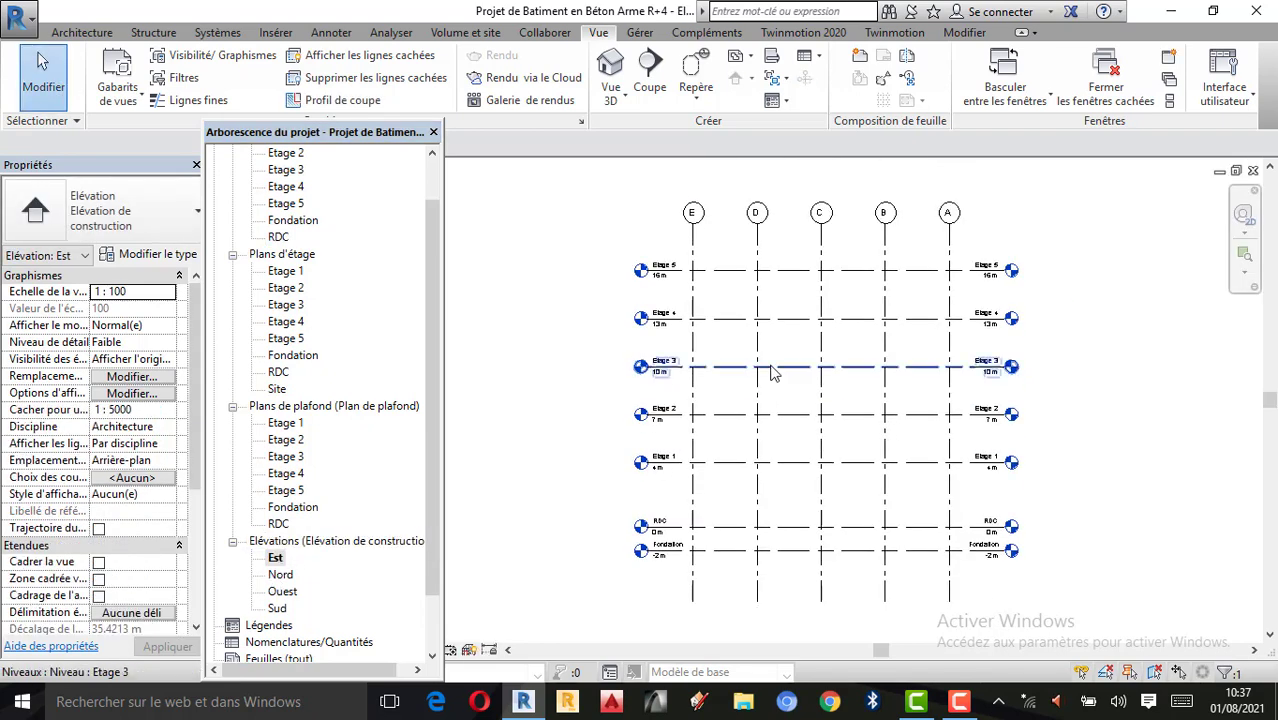
scroll(770, 368, "up", 1)
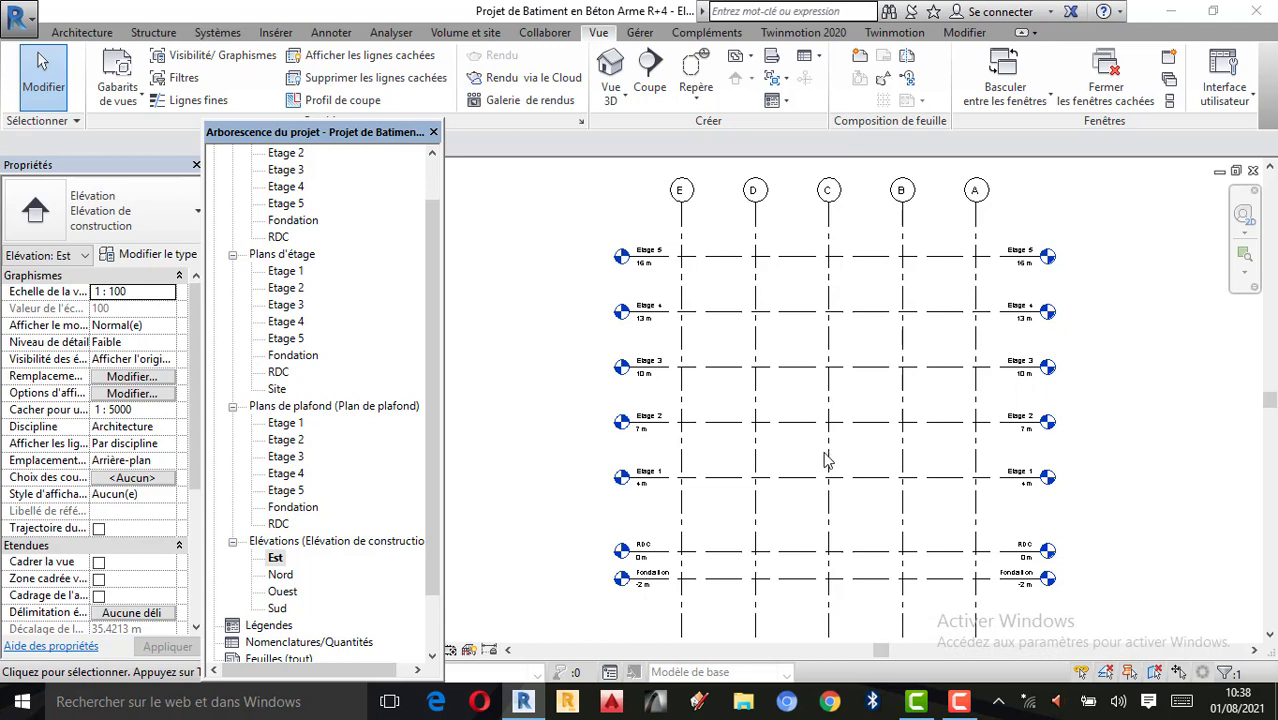
scroll(867, 454, "up", 1)
scroll(813, 411, "down", 3)
scroll(849, 423, "up", 2)
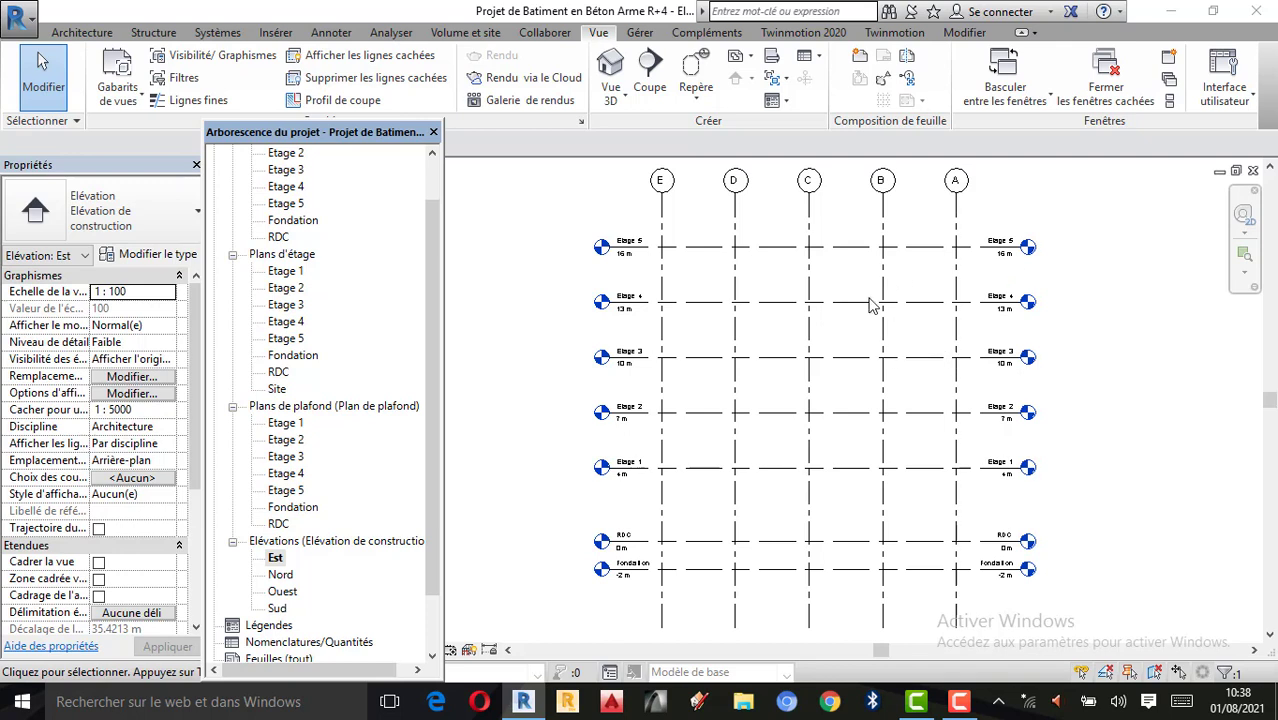
scroll(870, 400, "down", 1)
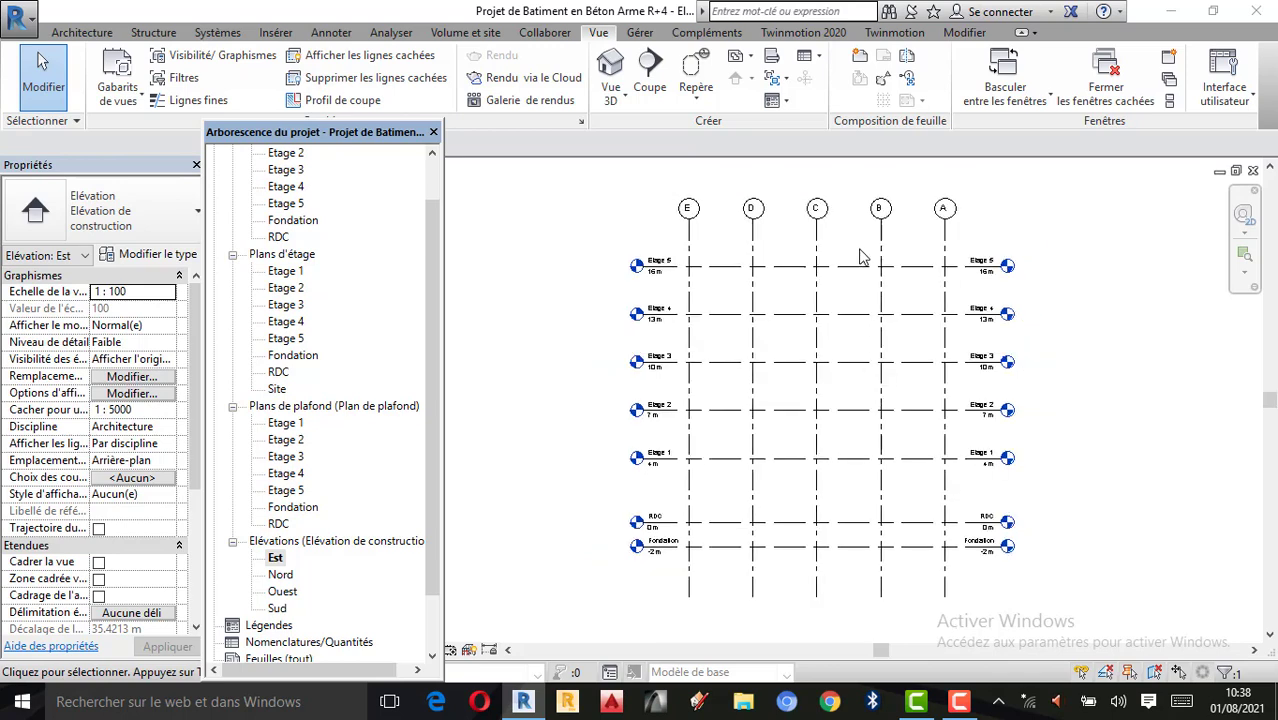
scroll(855, 257, "up", 1)
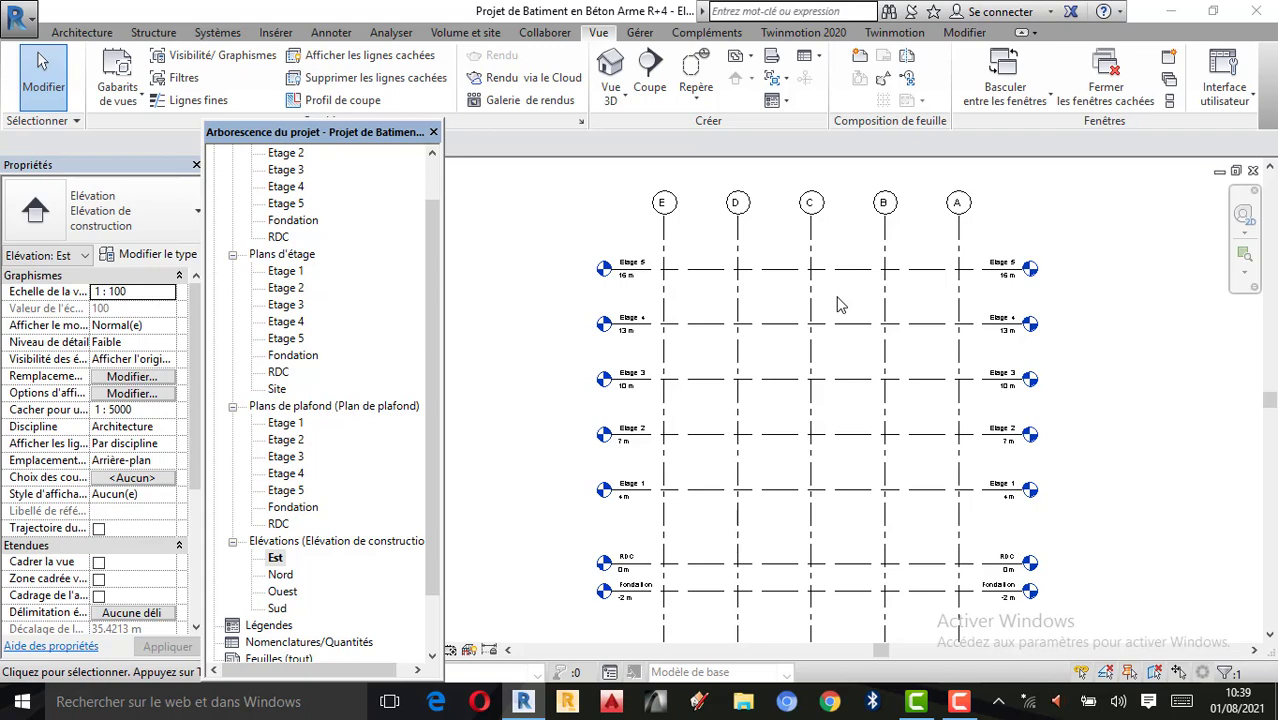
scroll(842, 285, "down", 1)
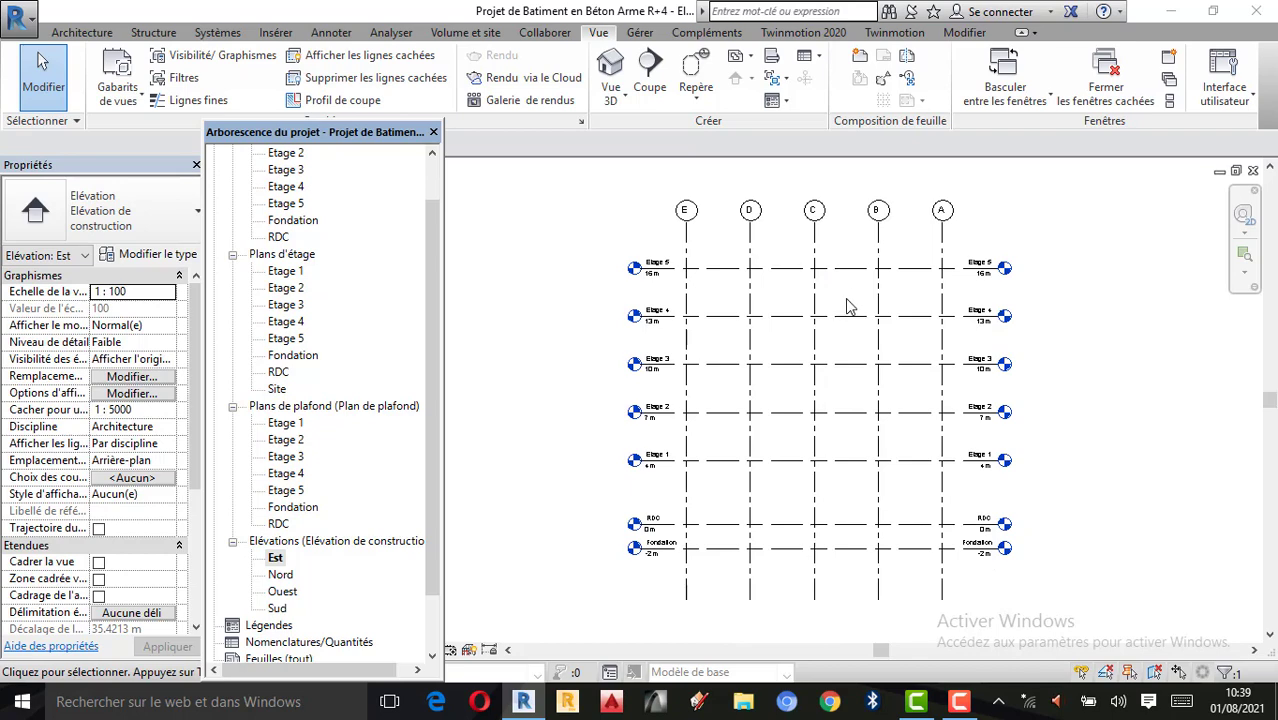
scroll(842, 338, "up", 1)
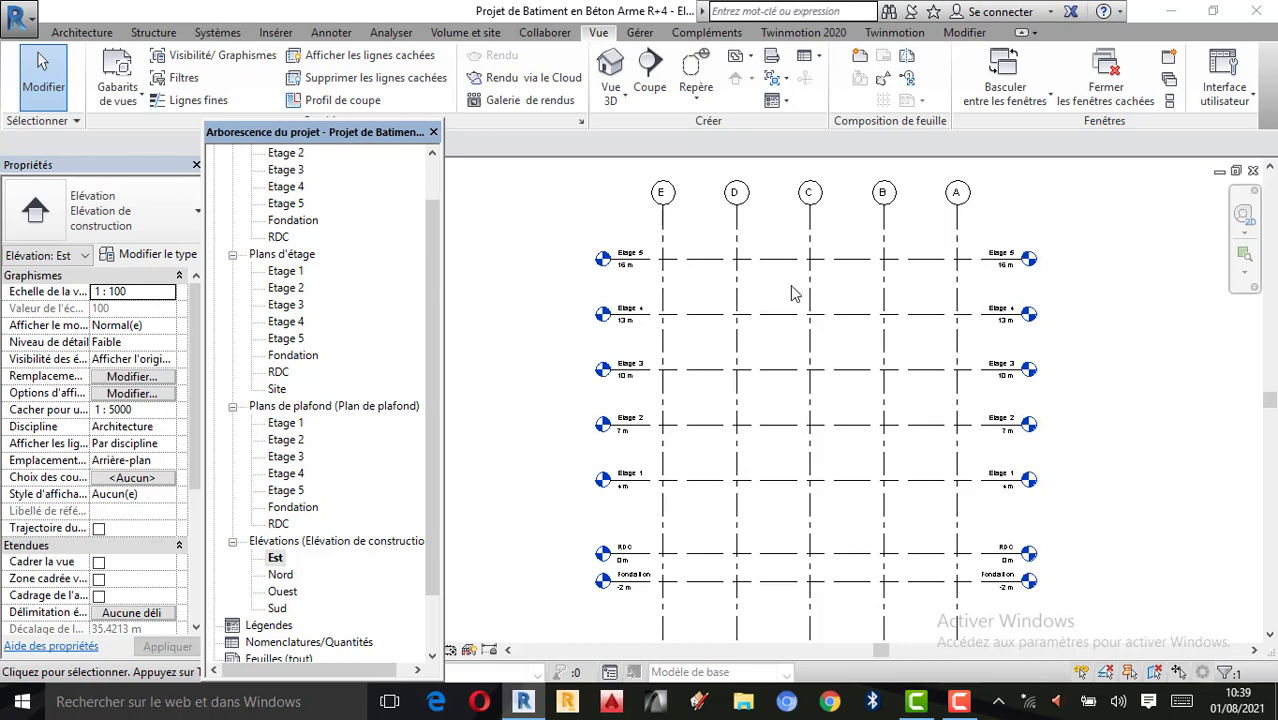
scroll(791, 351, "up", 2)
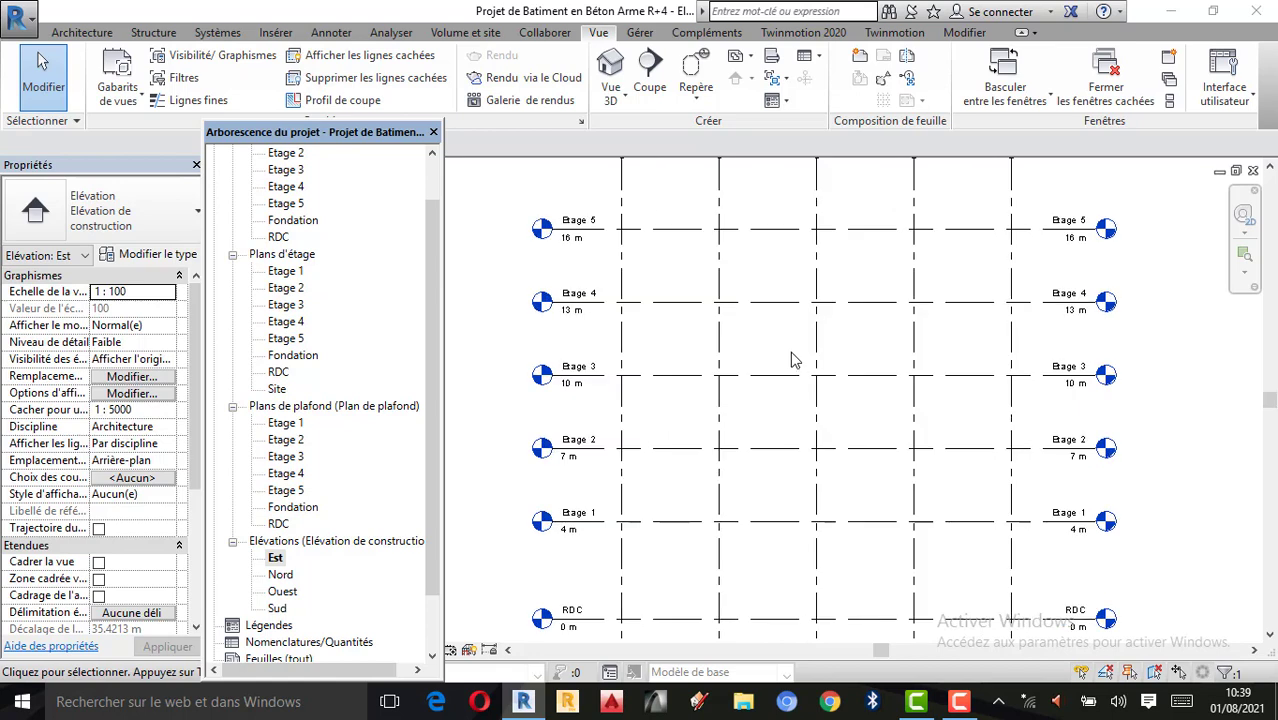
scroll(843, 293, "down", 1)
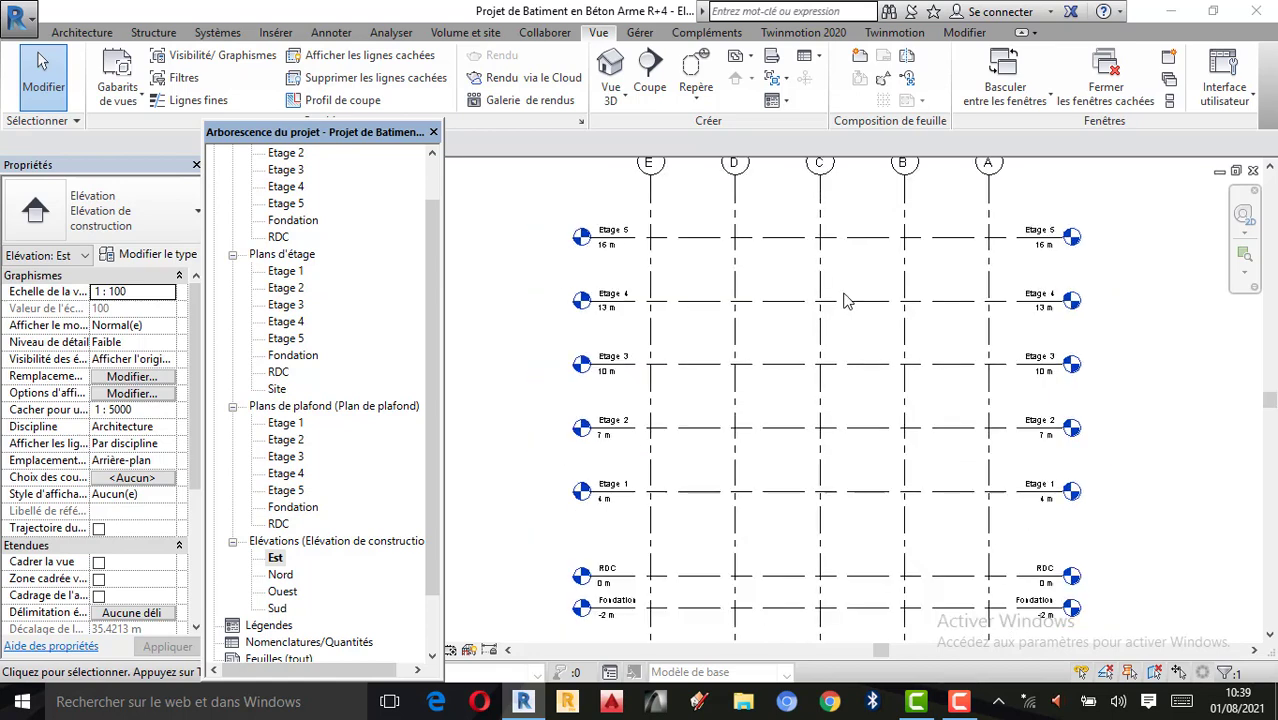
scroll(843, 300, "down", 3)
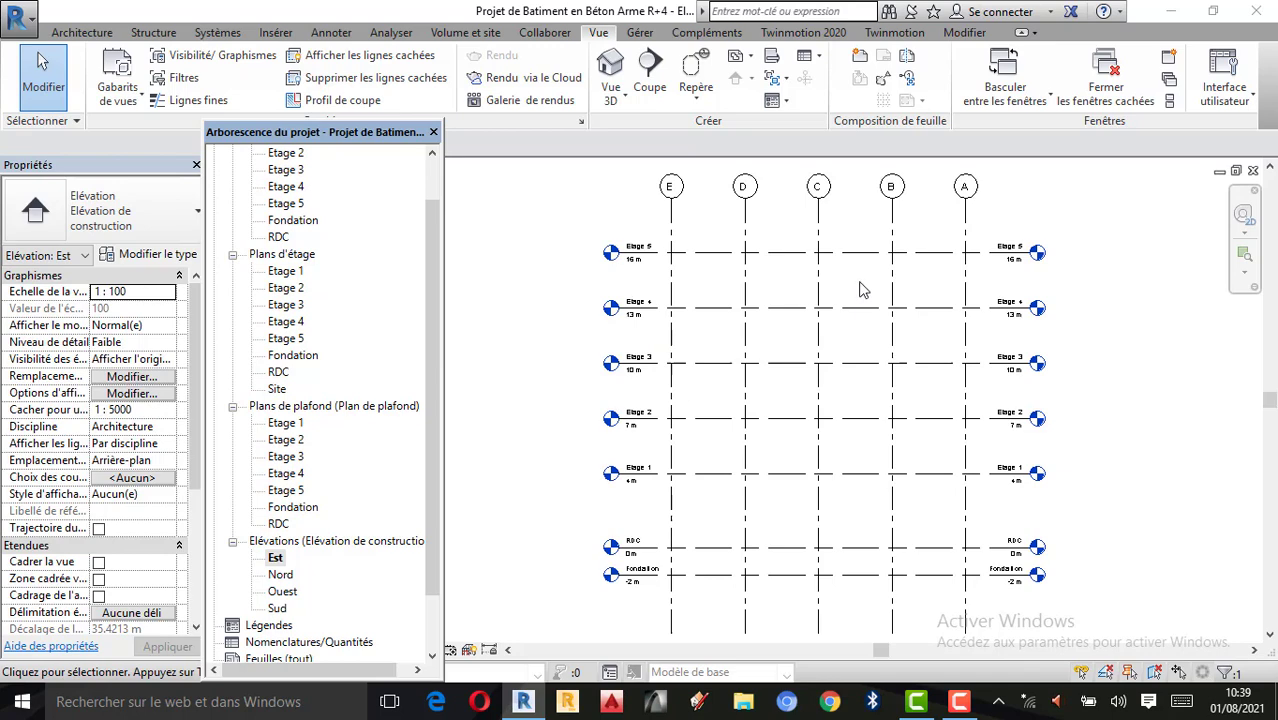
scroll(860, 288, "down", 1)
scroll(864, 282, "up", 1)
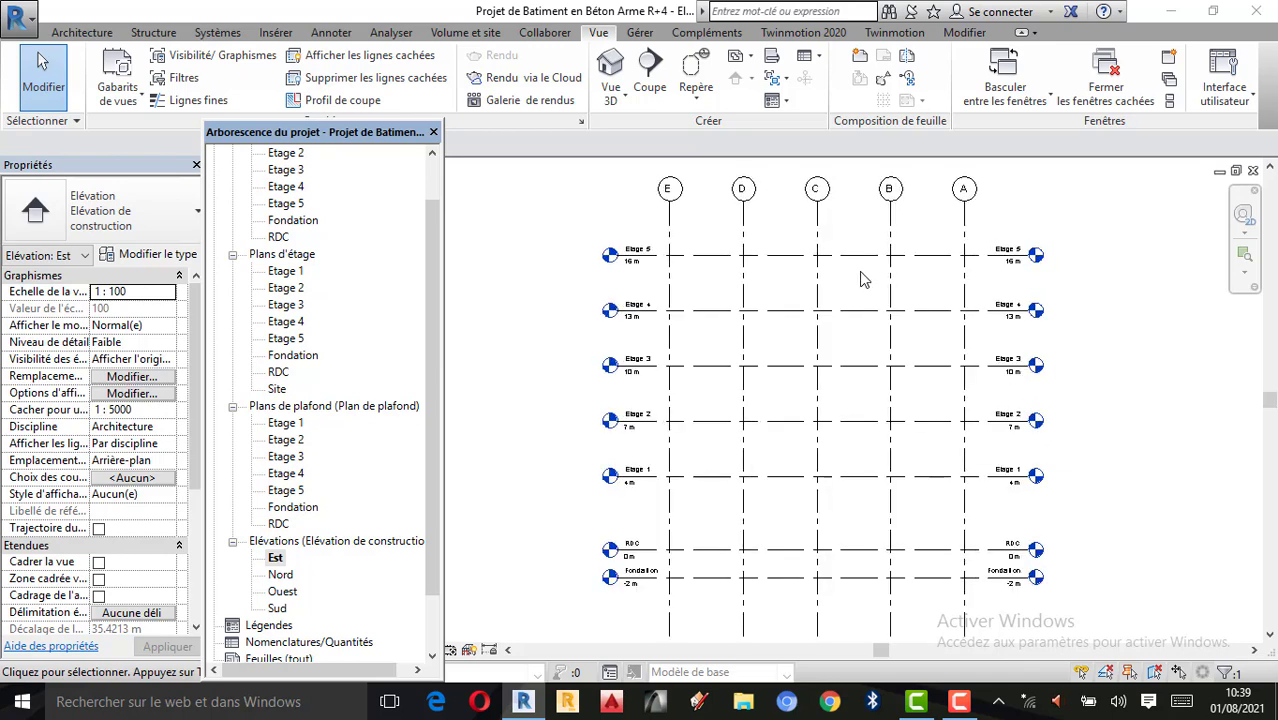